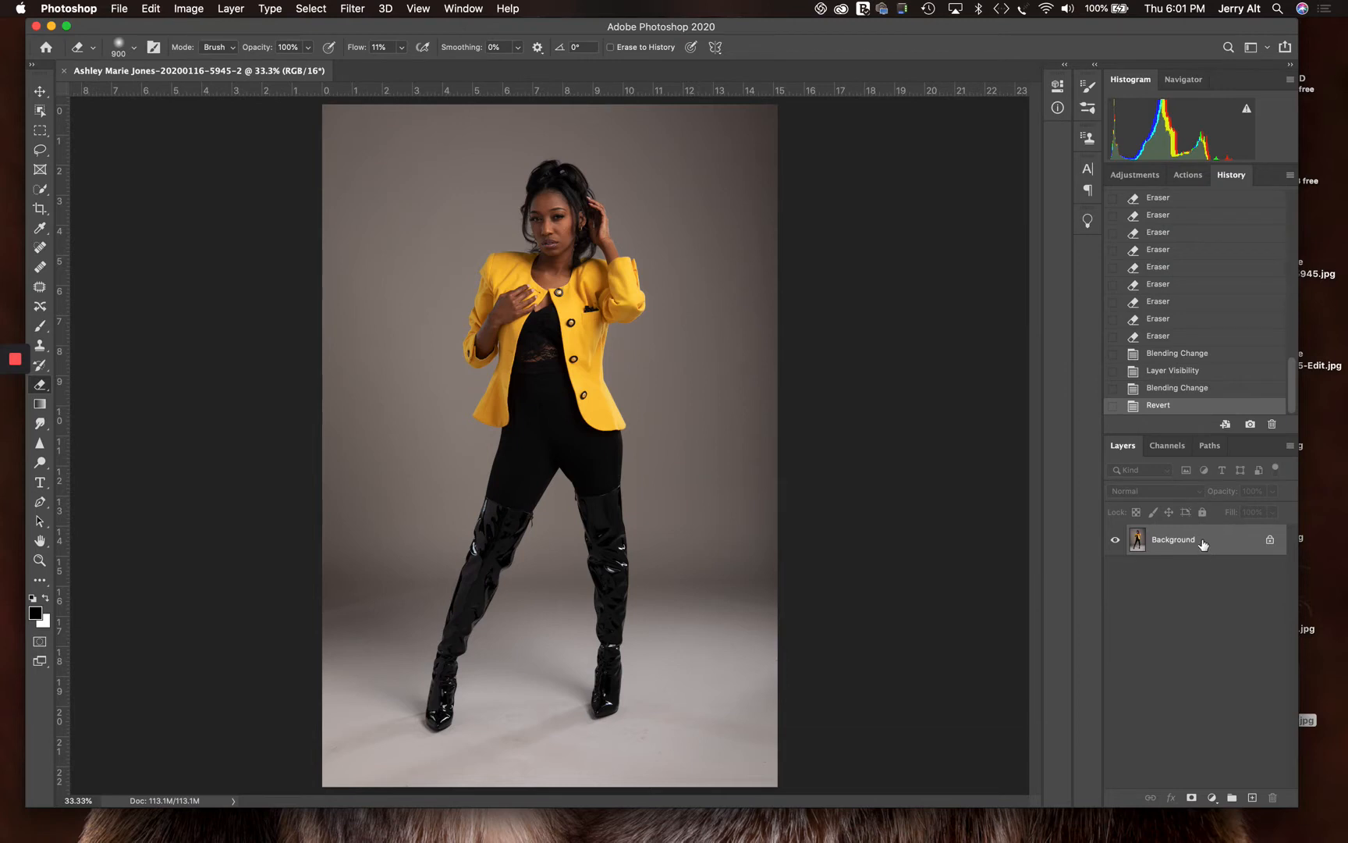
Duplicate the Background layer and select the whole woman on the copy using the Object Selection tool in Lasso mode.
left_click_drag(1204, 543, 1253, 798)
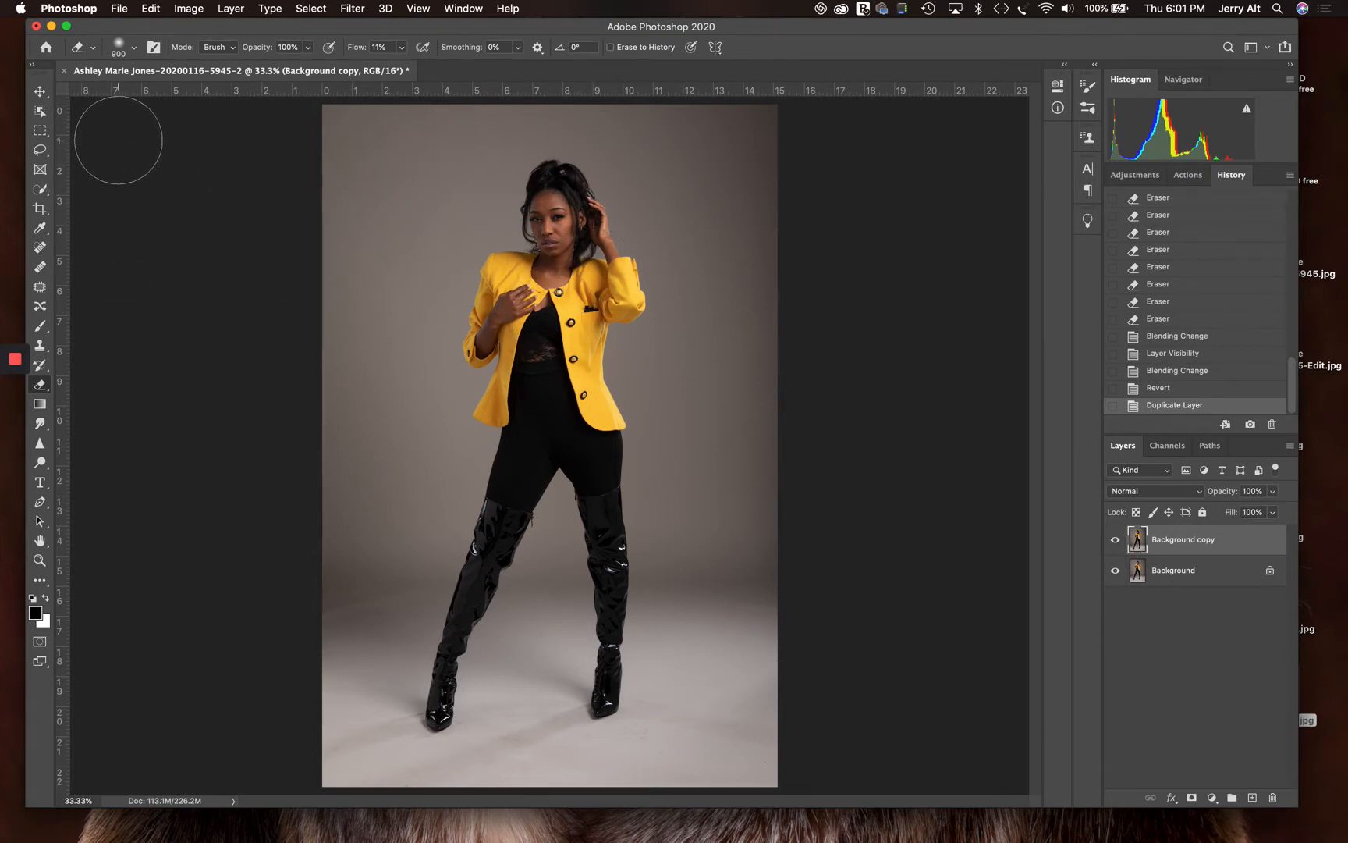
left_click(40, 111)
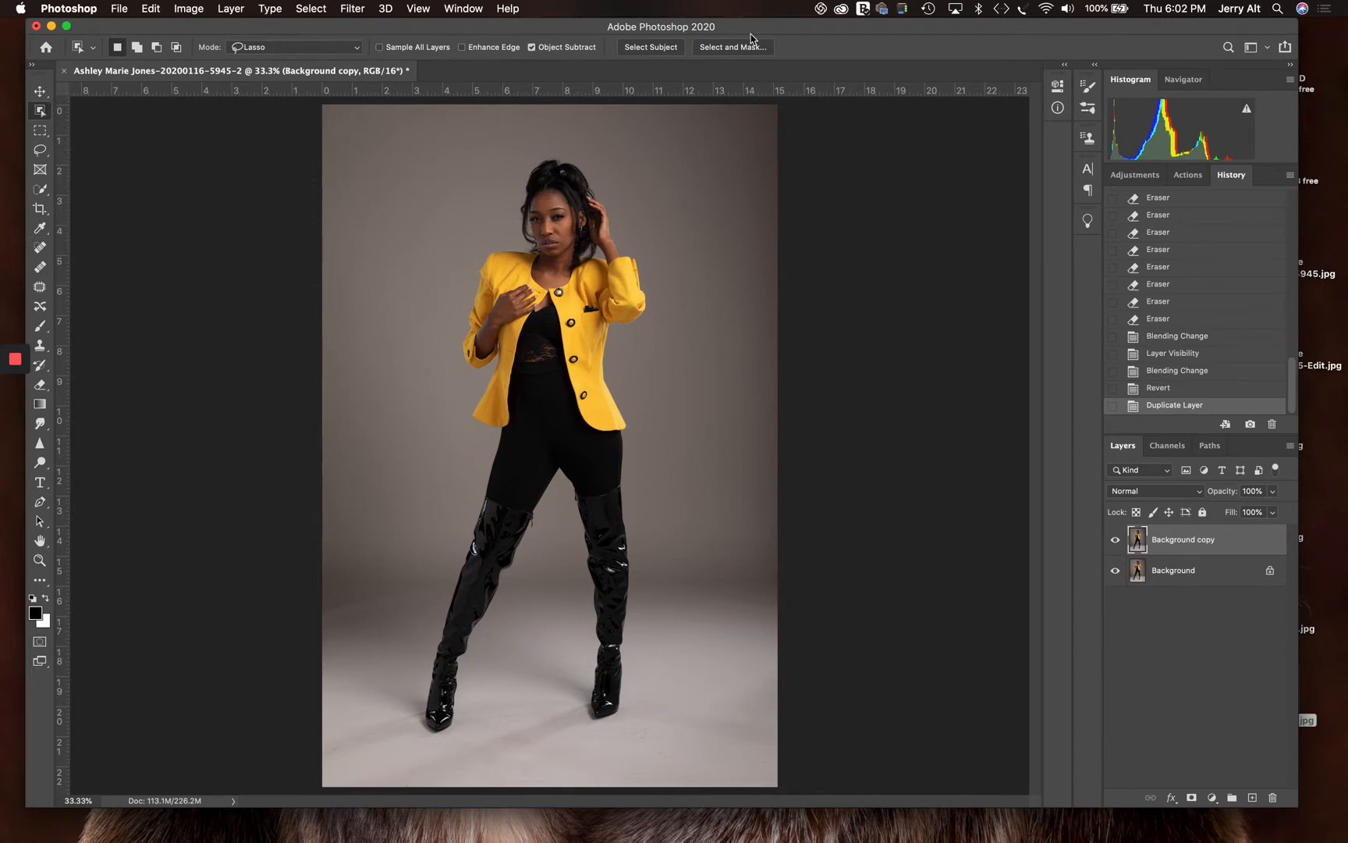
left_click(283, 52)
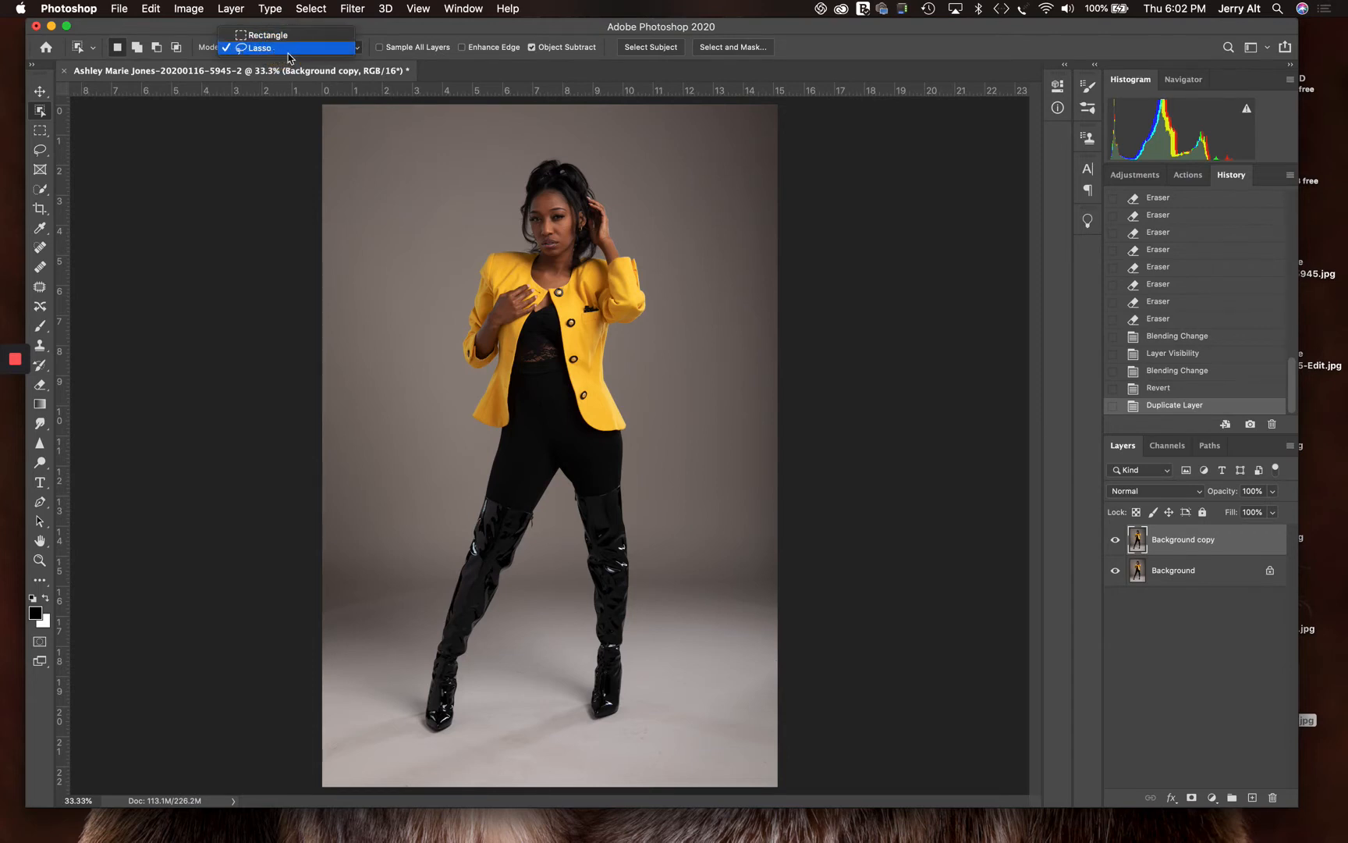
left_click(288, 49)
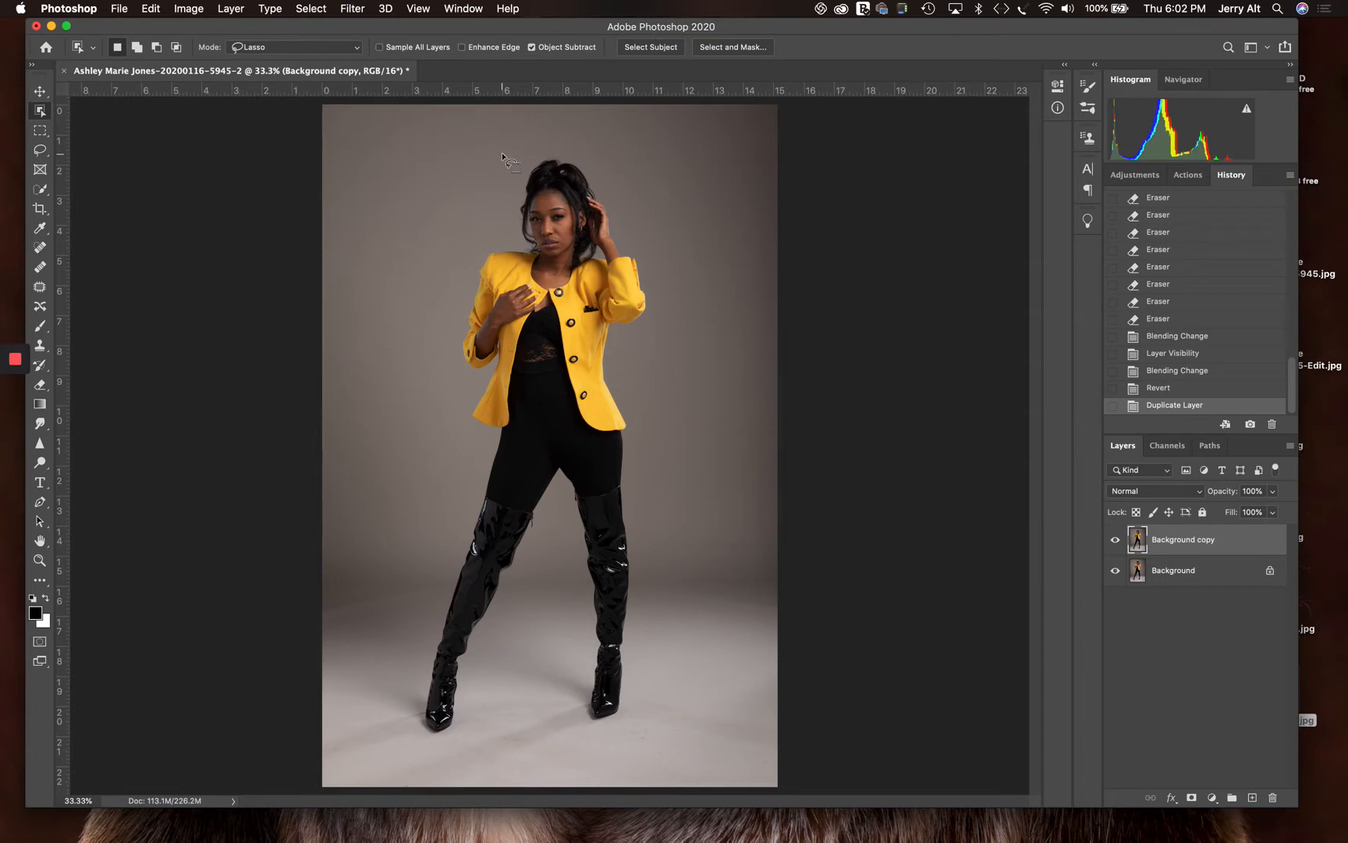
mouse_move(502, 155)
left_mouse_down()
mouse_move(423, 371)
mouse_move(423, 474)
mouse_move(368, 681)
mouse_move(426, 759)
mouse_move(645, 746)
mouse_move(667, 671)
mouse_move(663, 241)
mouse_move(590, 120)
mouse_move(502, 155)
left_mouse_up()
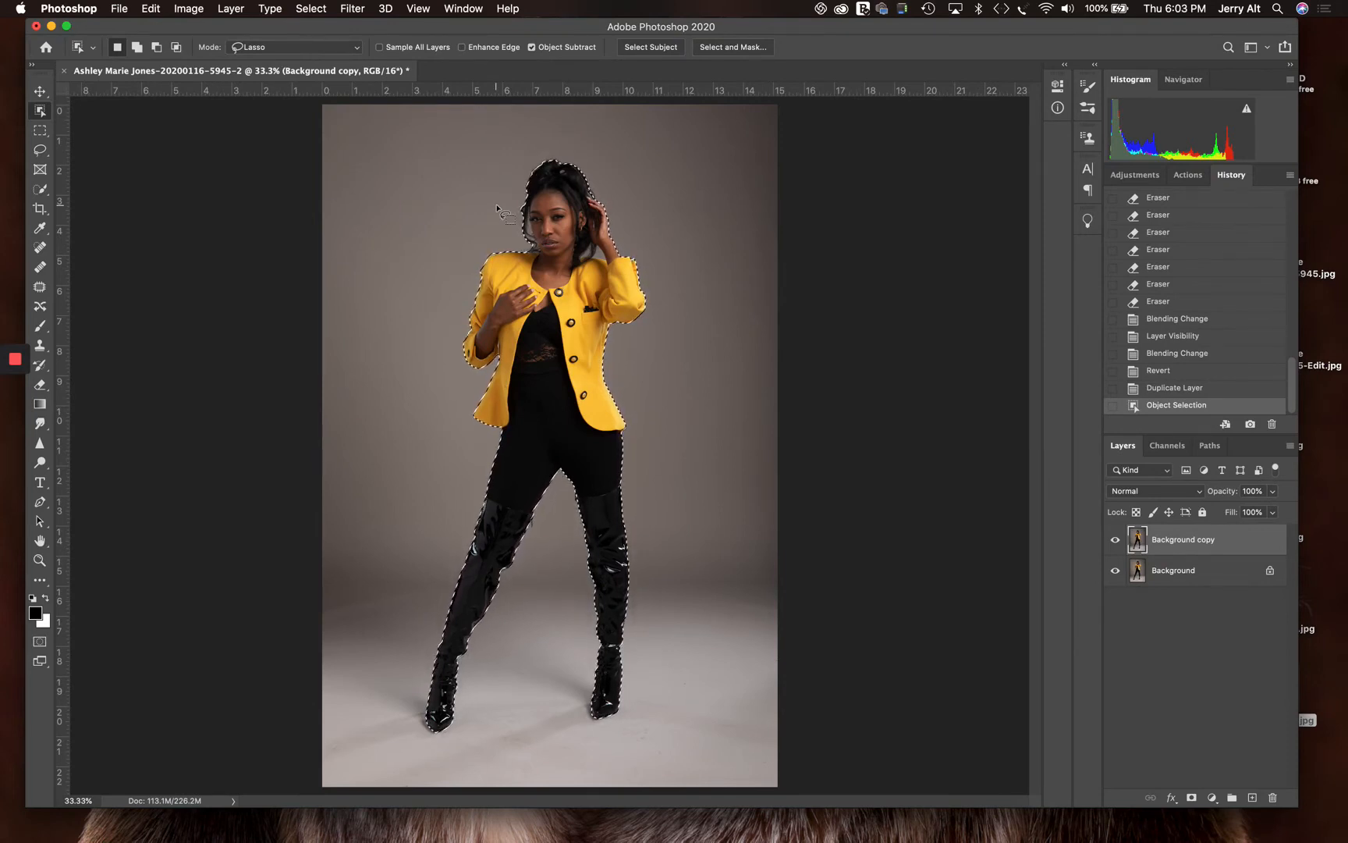
Examine the selection edges at 200% along the boots, trousers, jacket, raised arm and hair.
key("super+equal")
key("super+equal")
key("super+equal")
key("super+equal")
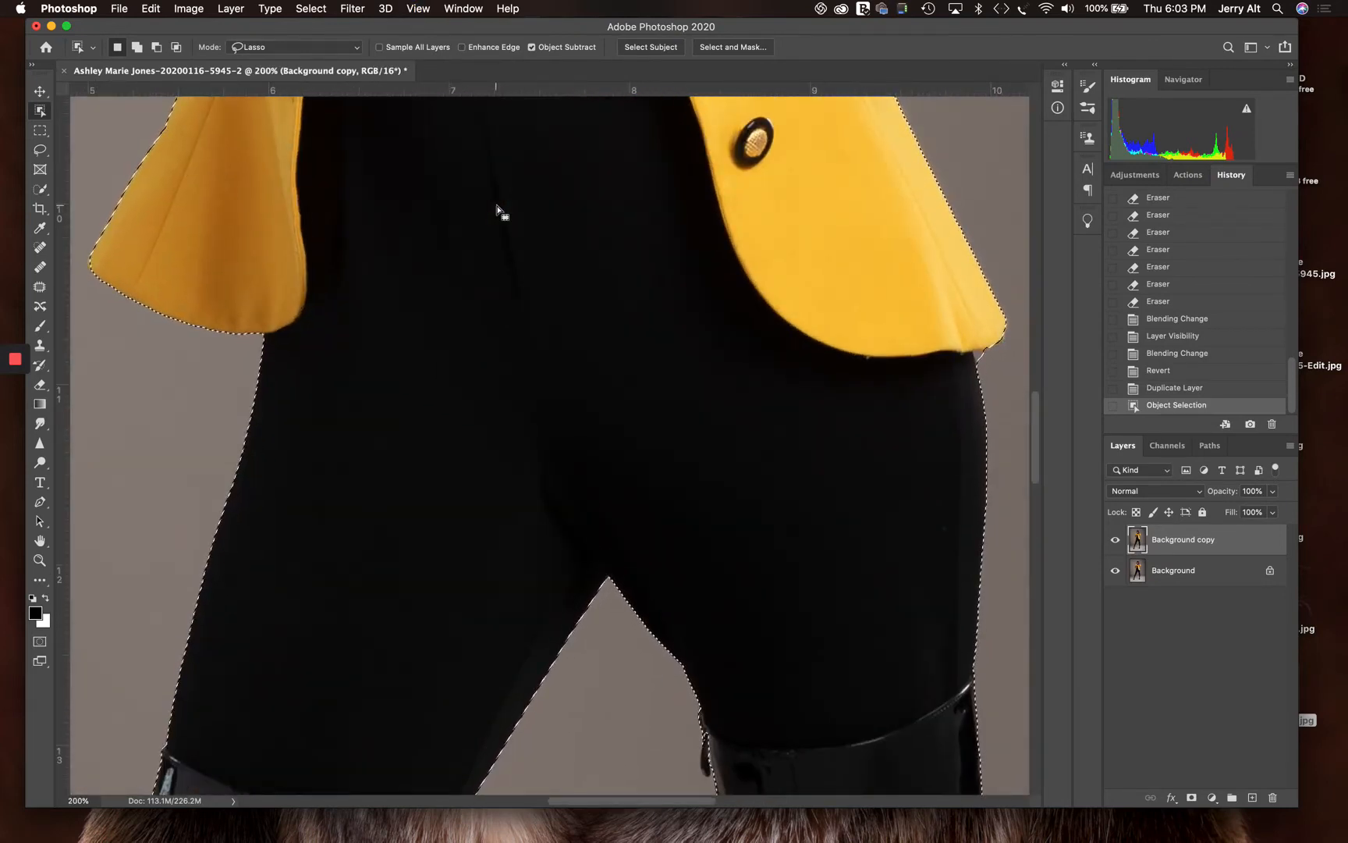
scroll(575, 336, "down", 3)
scroll(575, 347, "down", 10)
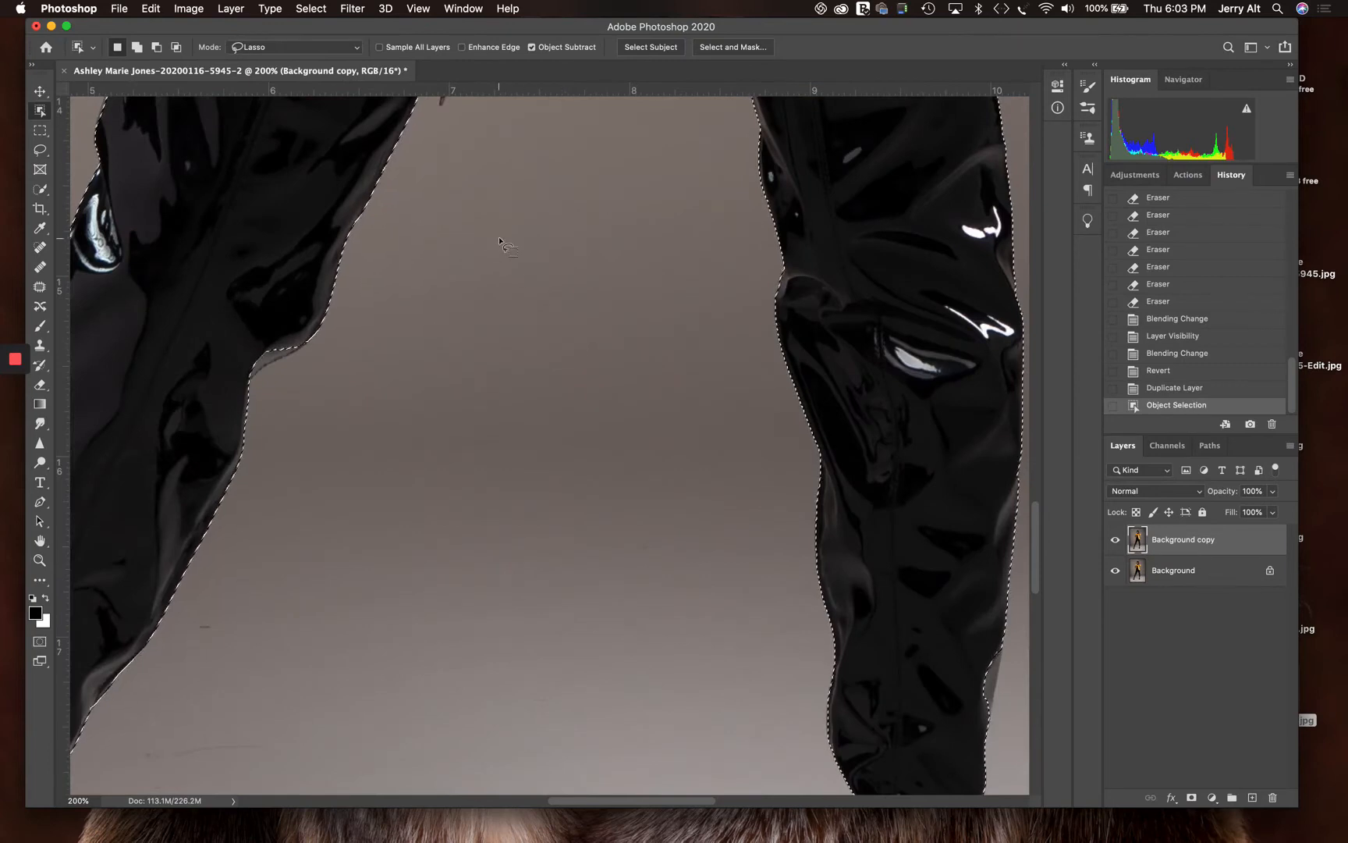
scroll(546, 289, "up", 3)
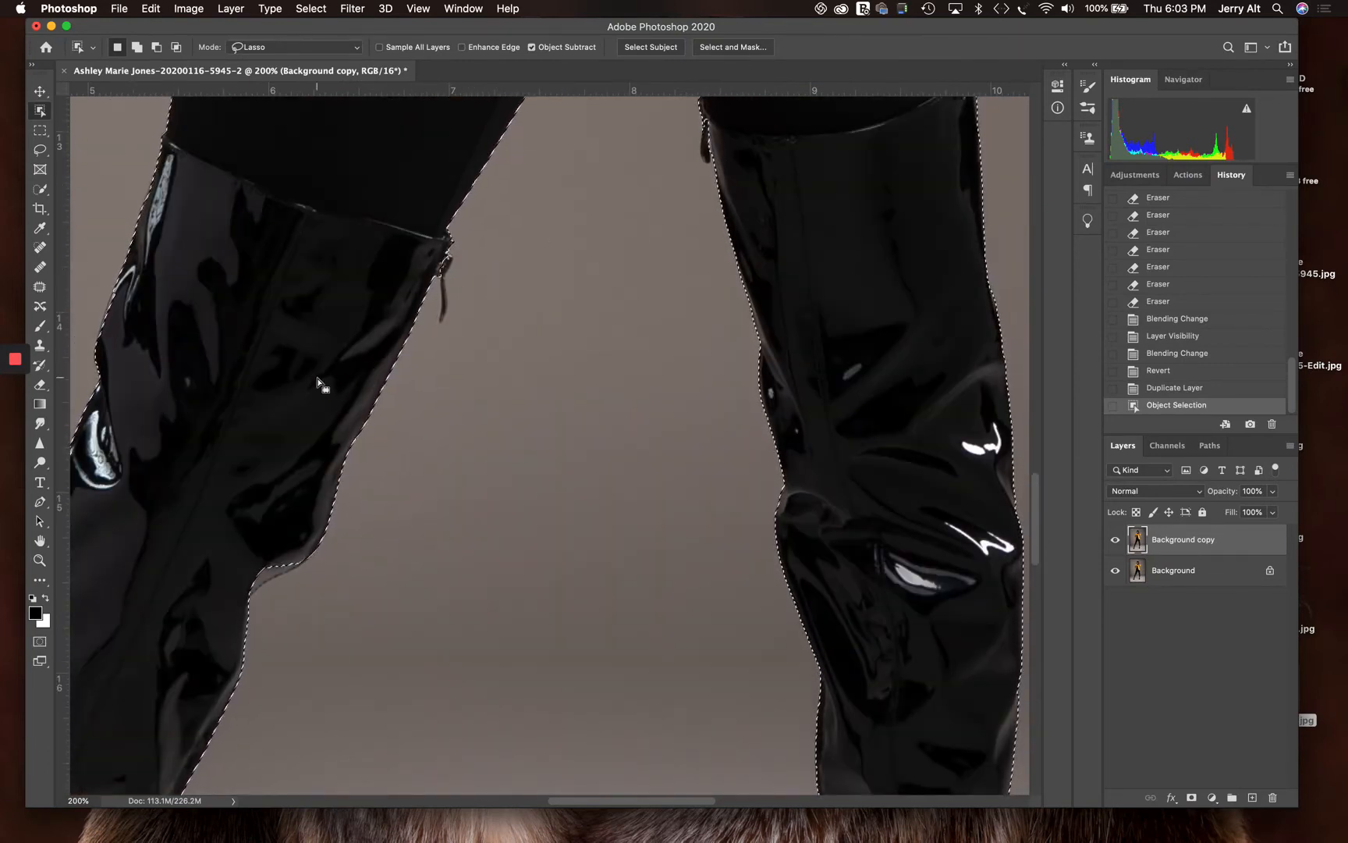
scroll(320, 382, "up", 7)
scroll(319, 382, "up", 12)
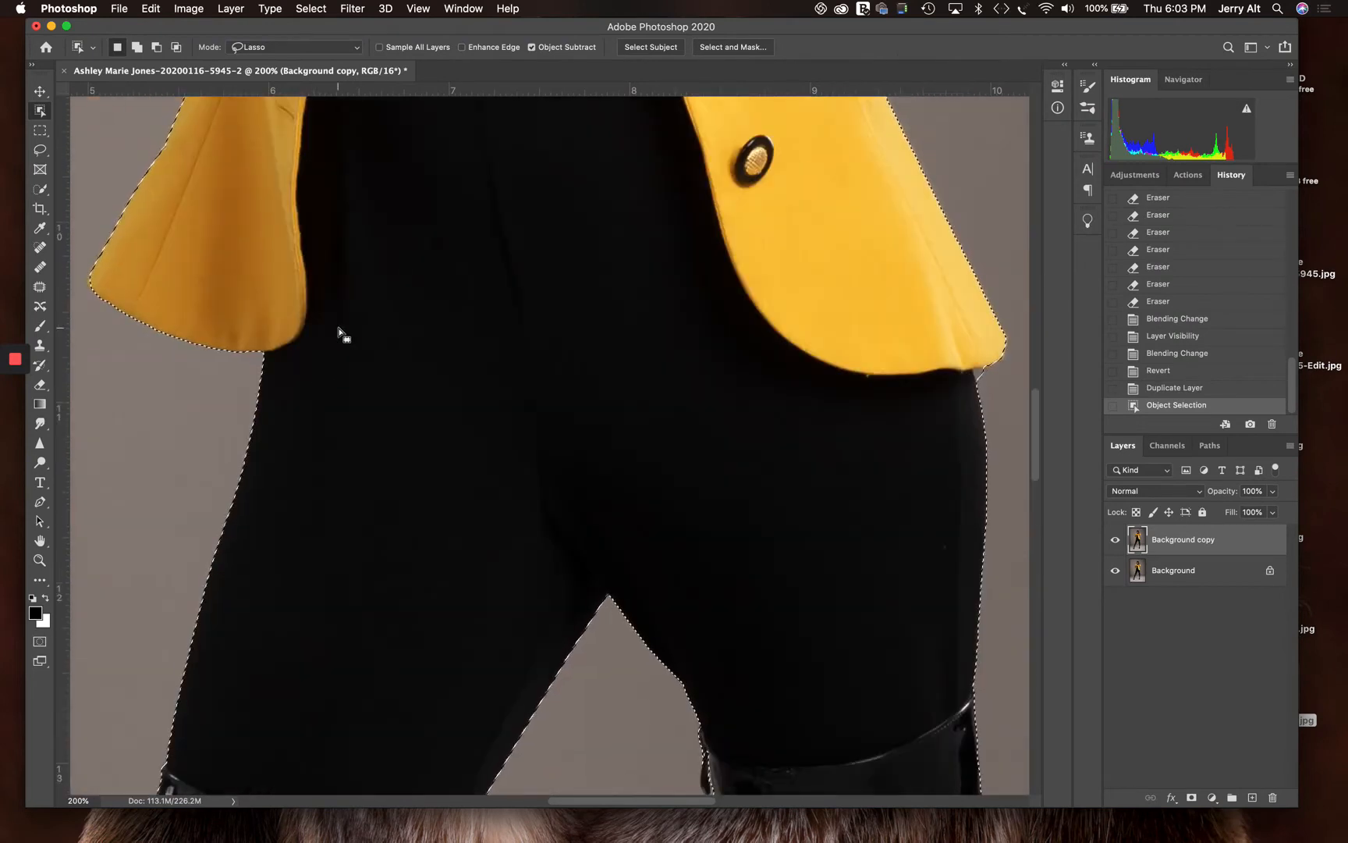
left_click_drag(338, 319, 490, 574)
scroll(546, 468, "up", 9)
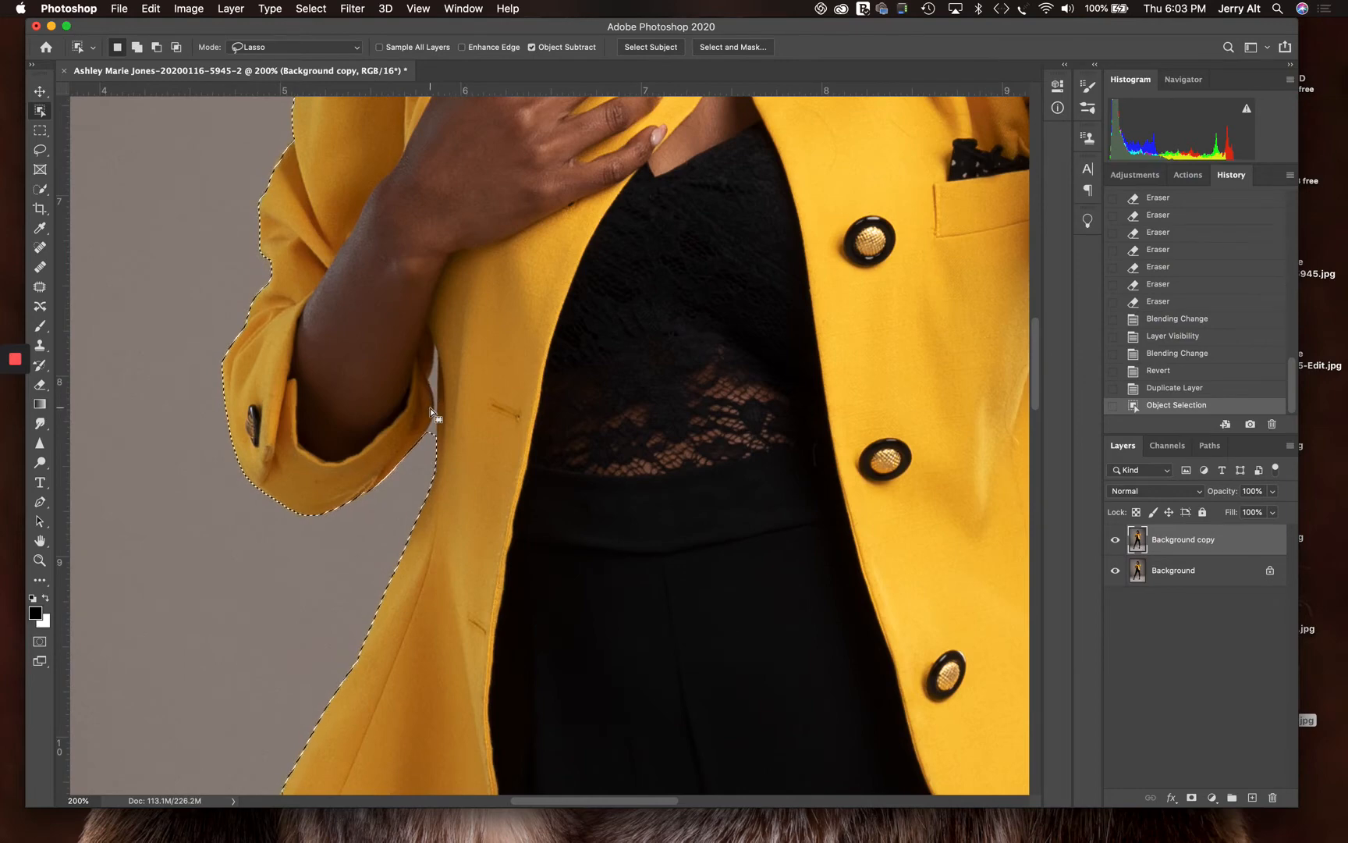
left_click_drag(795, 311, 615, 428)
left_click_drag(522, 482, 465, 789)
left_click_drag(605, 380, 623, 511)
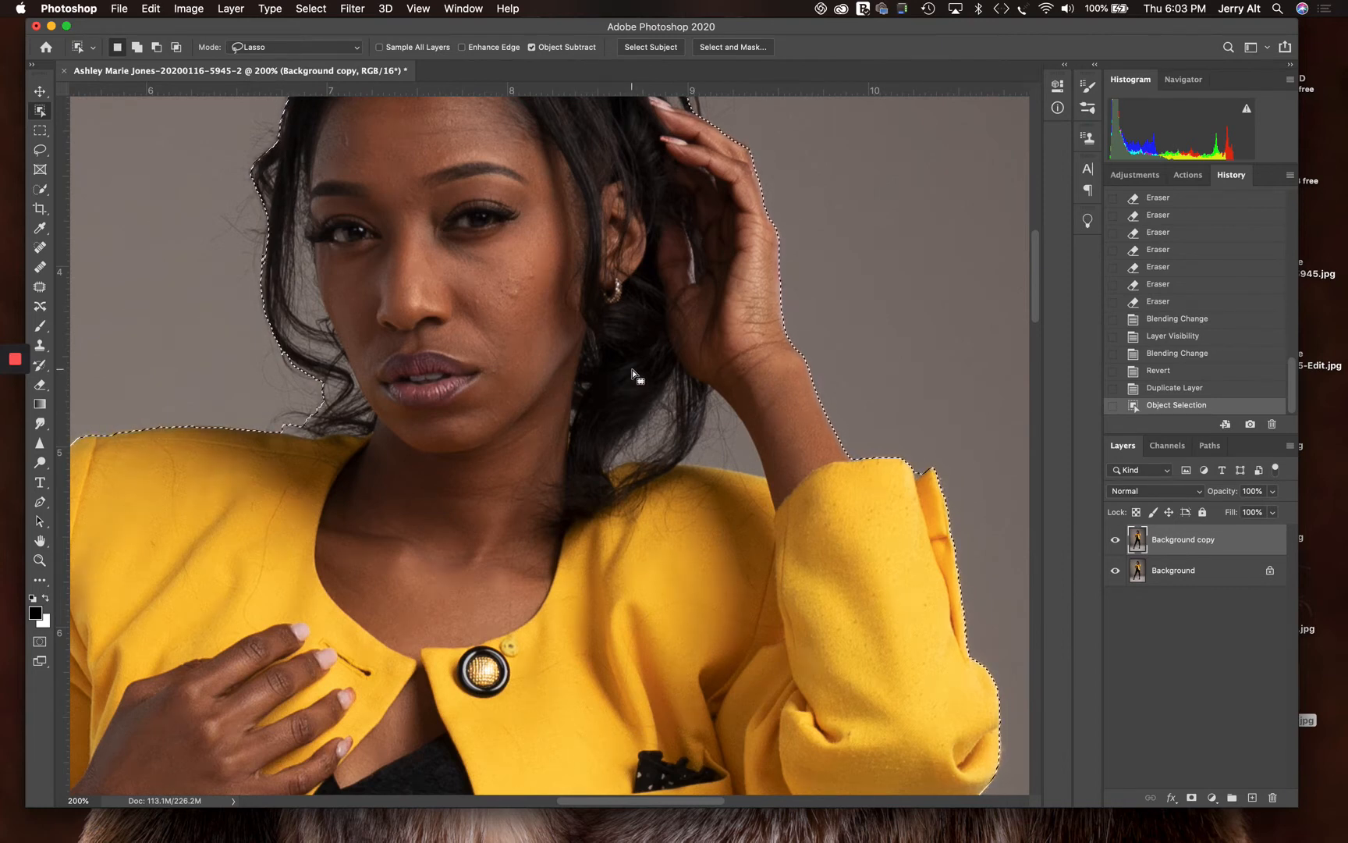
Add a patch of background above the padded jacket shoulder to the selection, and undo that addition.
key("alt")
key("alt")
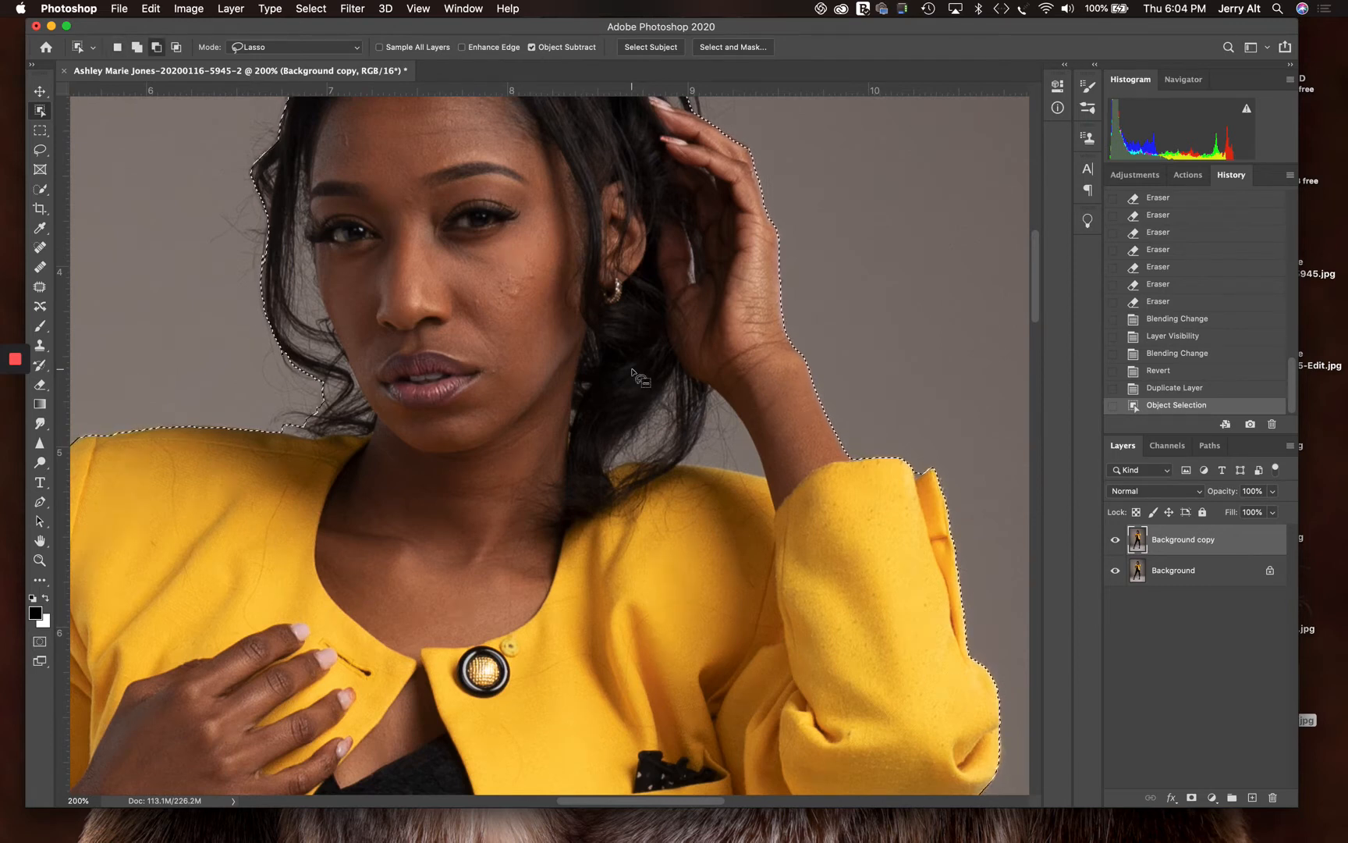
key("alt")
key("shift")
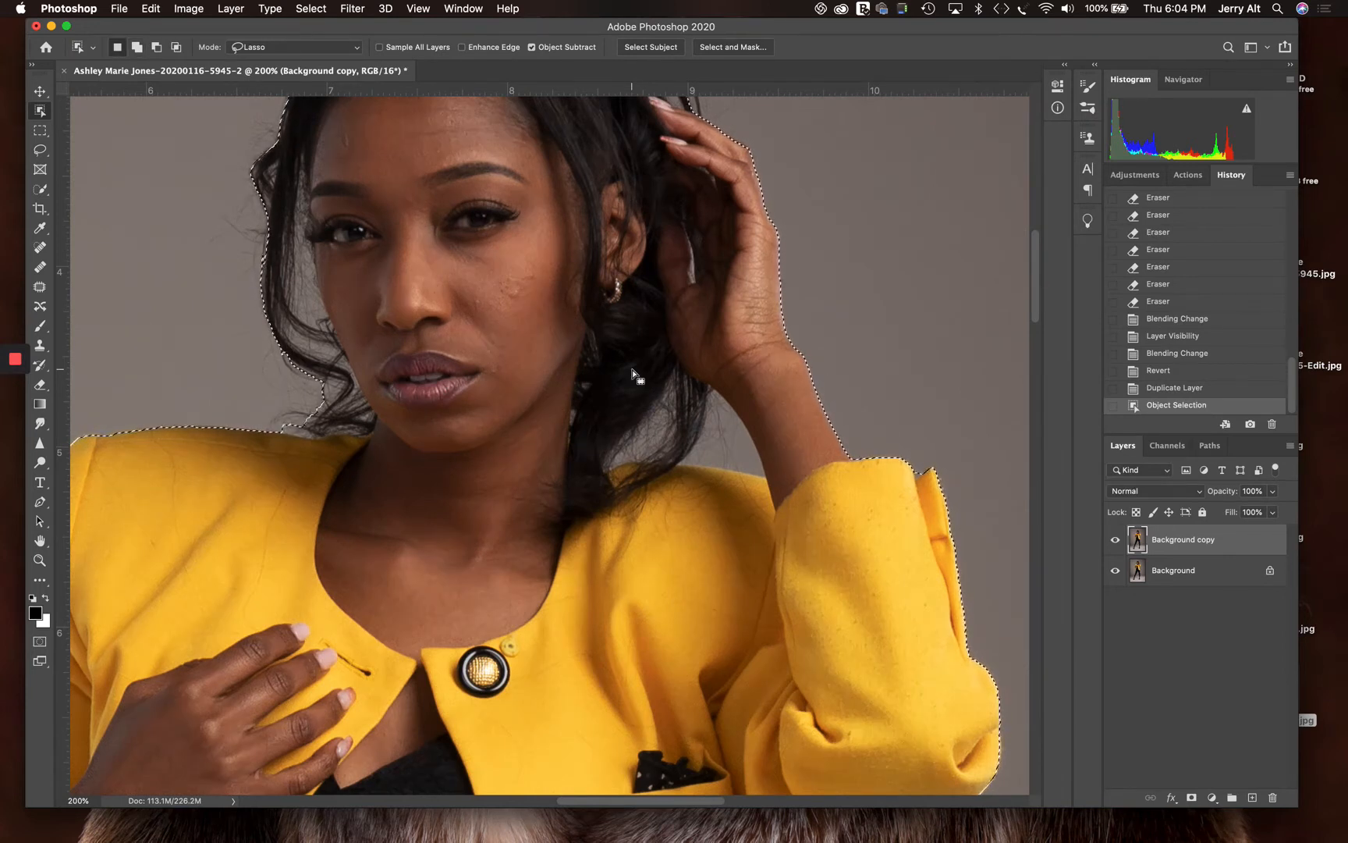
left_click_drag(542, 451, 905, 367)
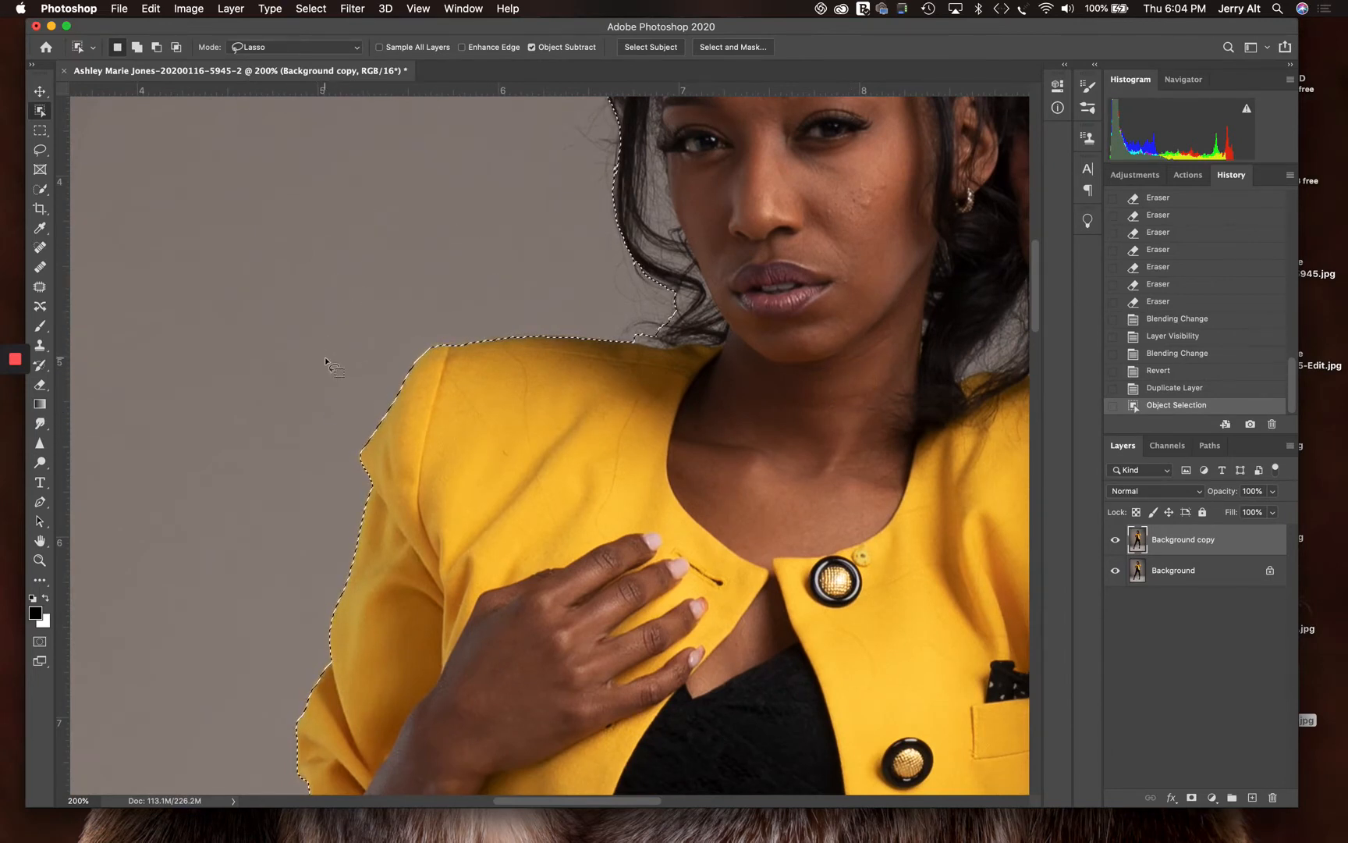
mouse_move(334, 363)
left_mouse_down()
mouse_move(495, 397)
mouse_move(516, 355)
mouse_move(469, 252)
mouse_move(290, 303)
left_mouse_up()
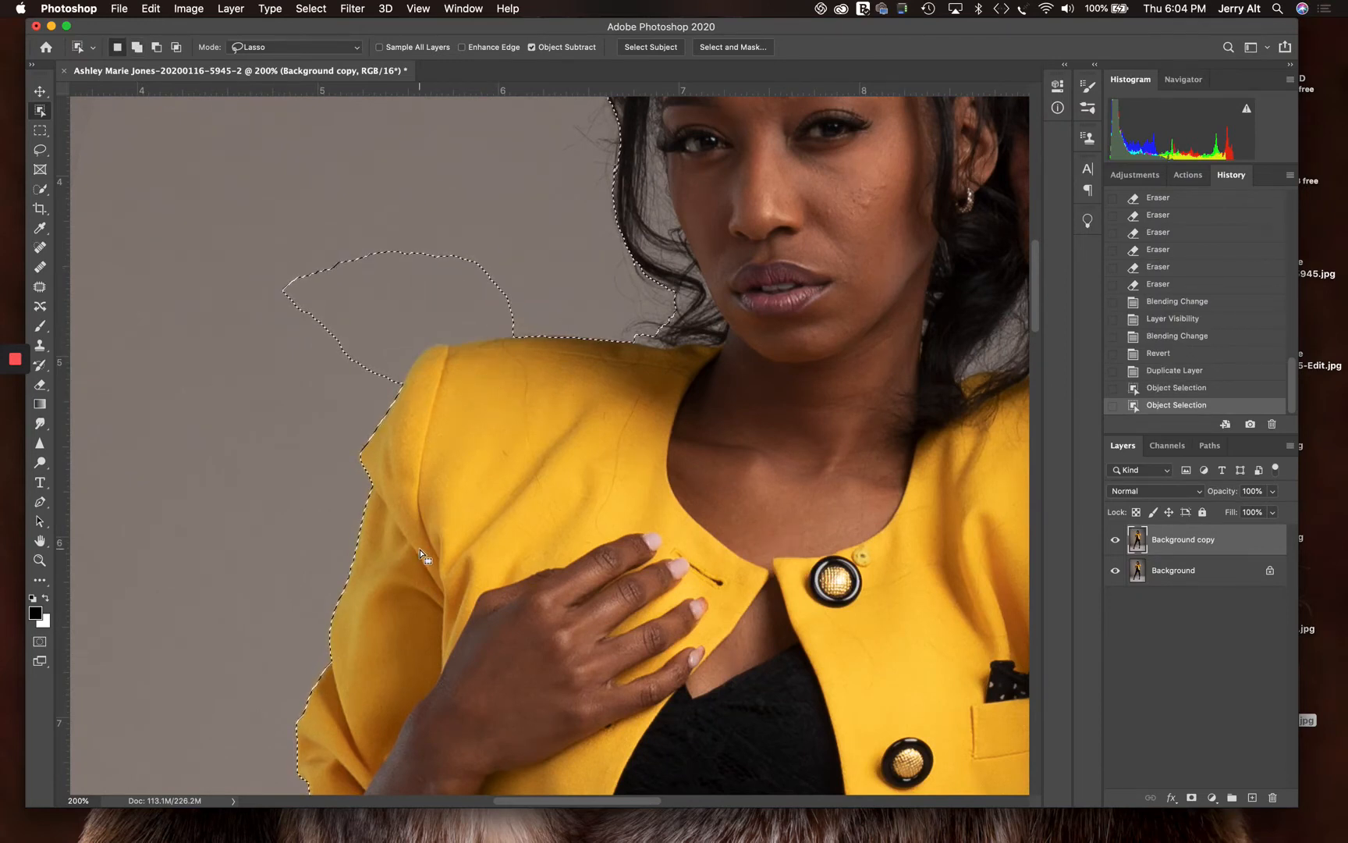
key("super+z")
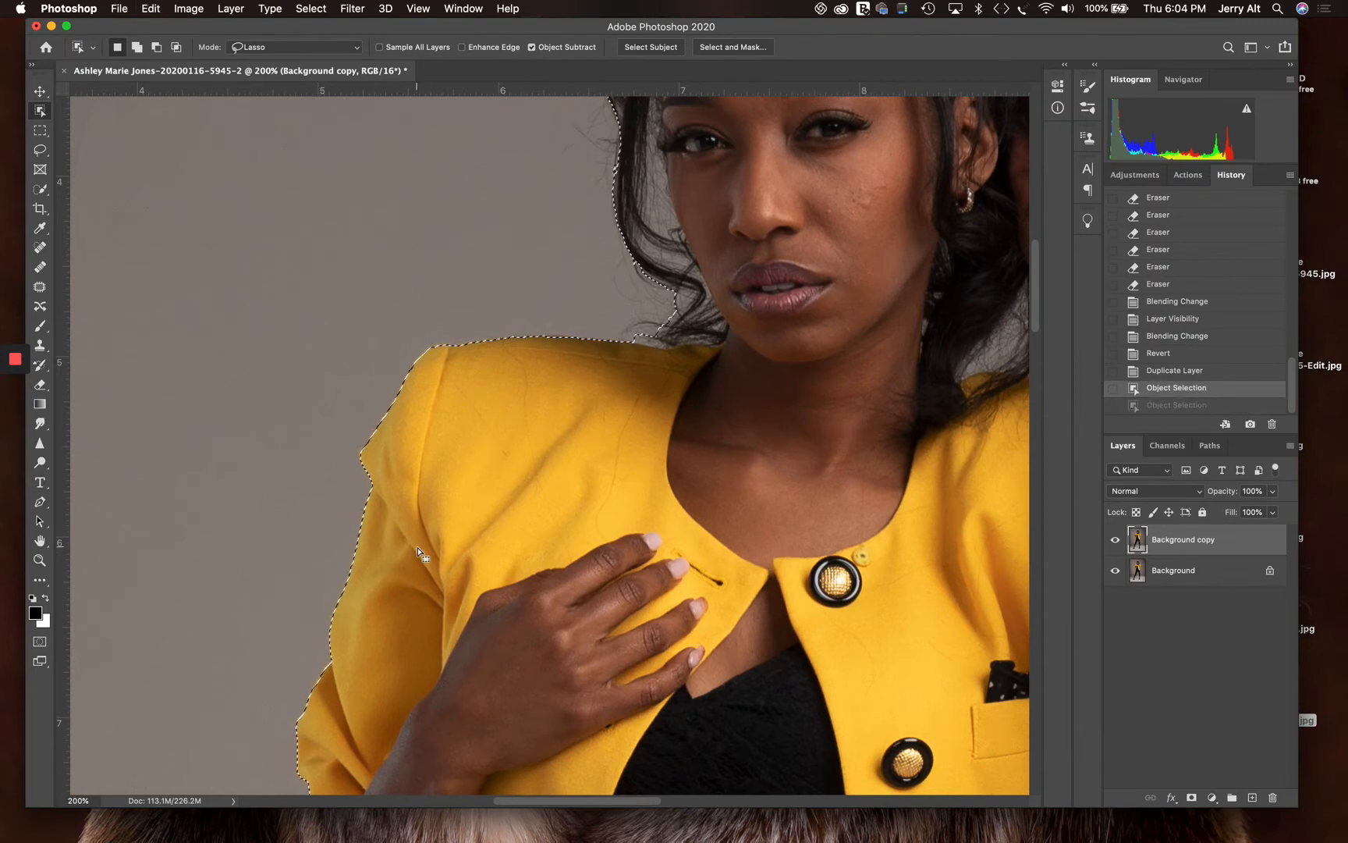
Subtract the background gap between the hair, raised arm and shoulder from the selection, and add back the jacket edge beneath it.
left_click_drag(737, 442, 391, 473)
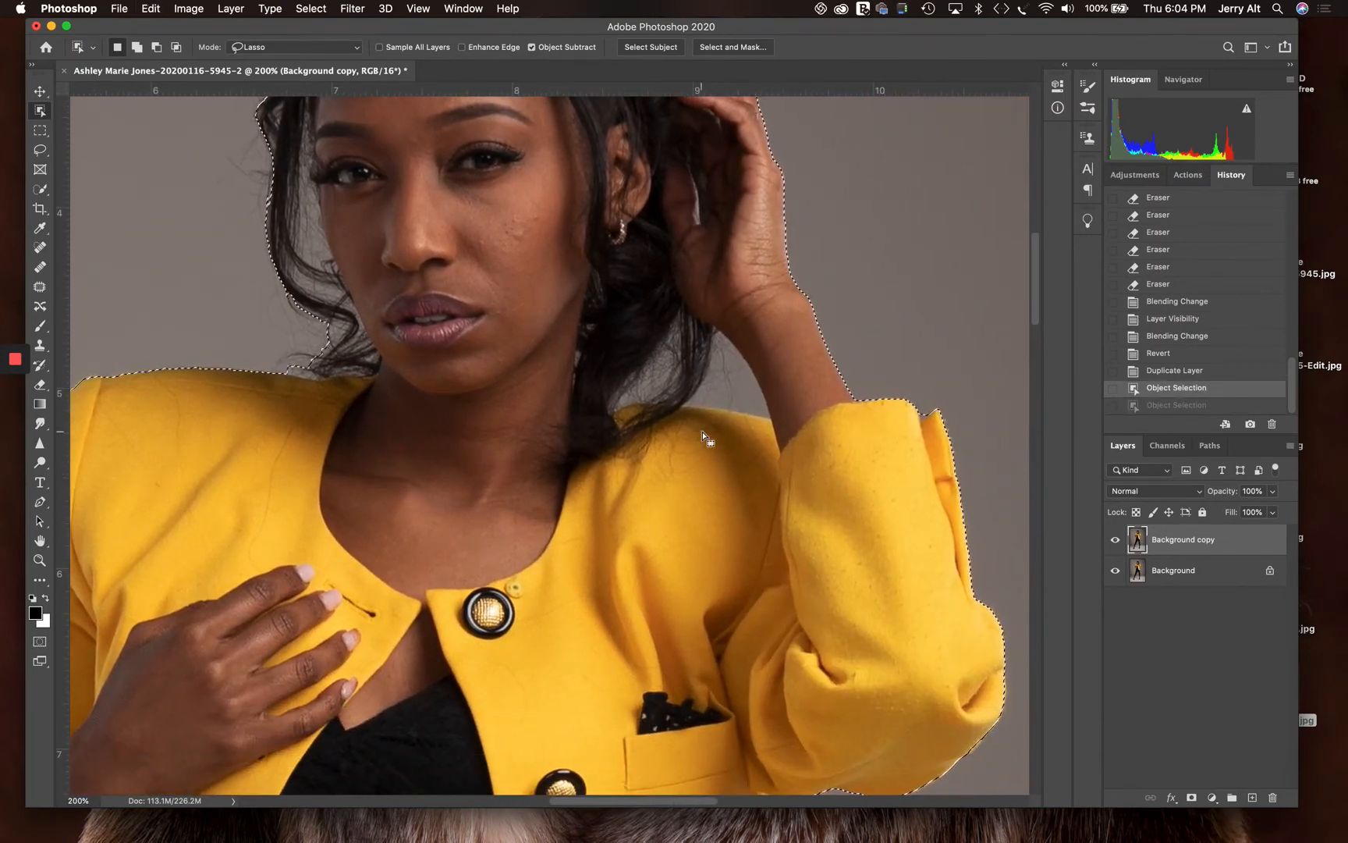
key("alt")
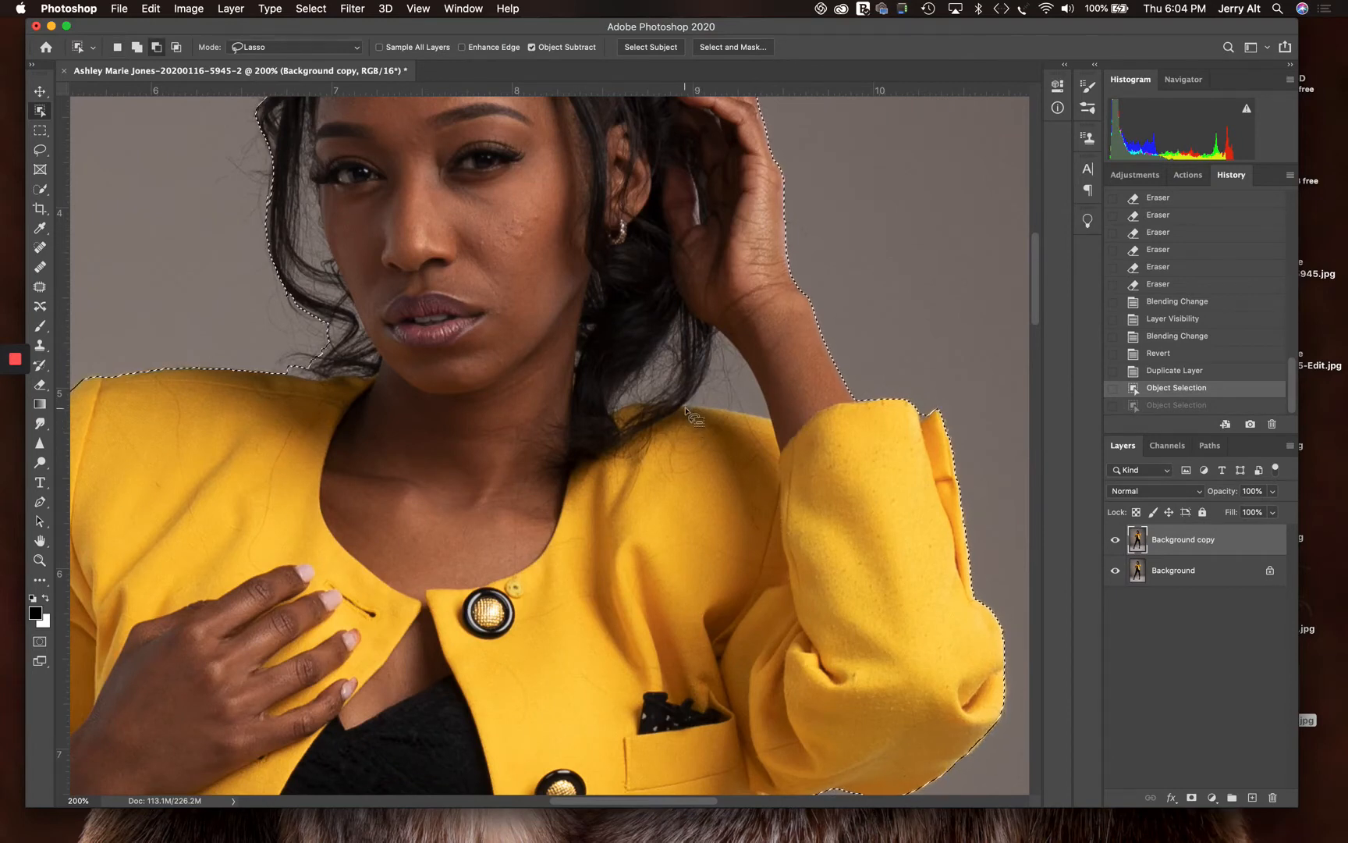
mouse_move(685, 408)
left_mouse_down()
mouse_move(773, 423)
mouse_move(758, 367)
left_mouse_up()
mouse_move(659, 322)
left_mouse_down()
mouse_move(593, 403)
mouse_move(598, 421)
mouse_move(714, 426)
left_mouse_up()
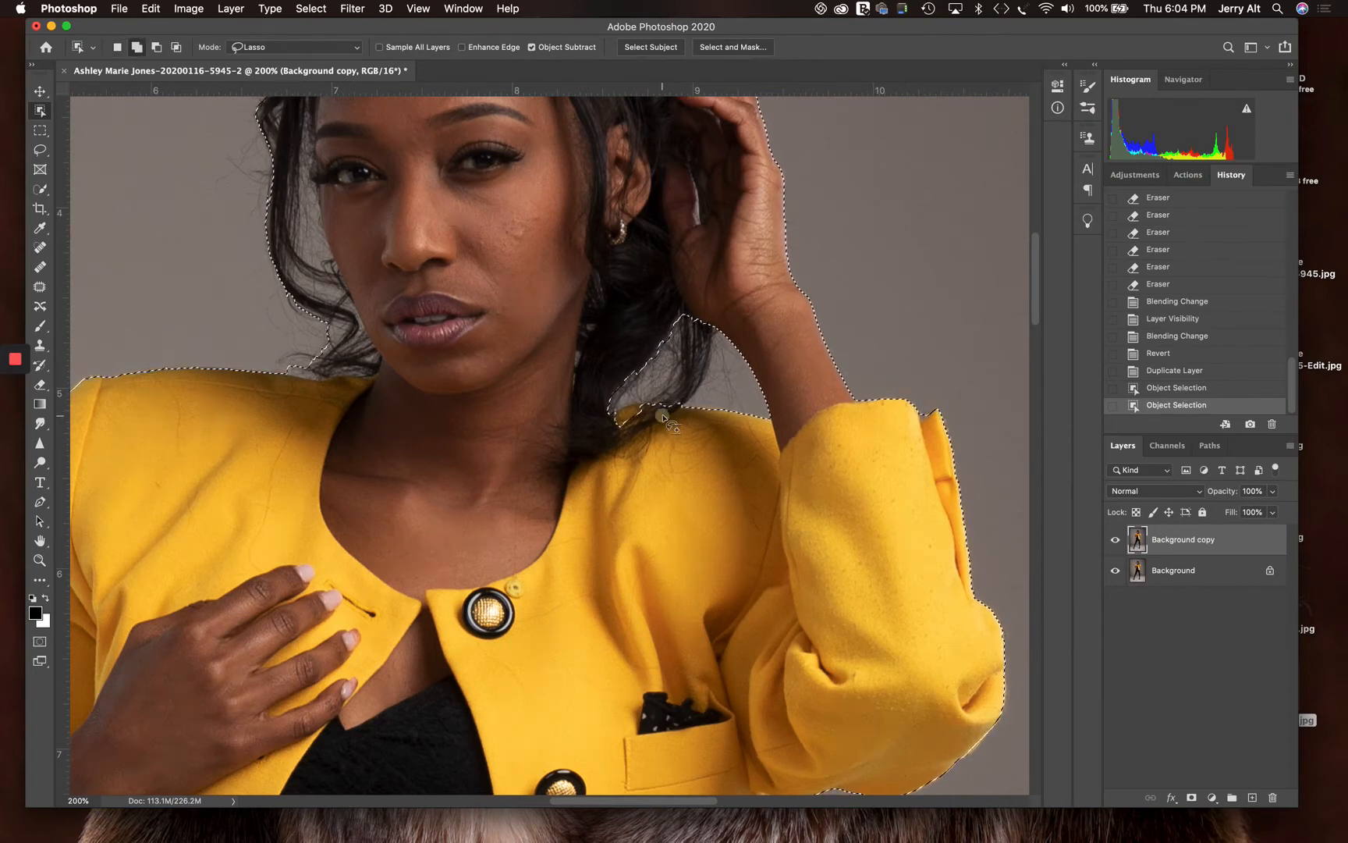
mouse_move(663, 417)
left_mouse_down()
mouse_move(647, 398)
mouse_move(617, 397)
mouse_move(602, 415)
mouse_move(628, 438)
mouse_move(654, 422)
left_mouse_up()
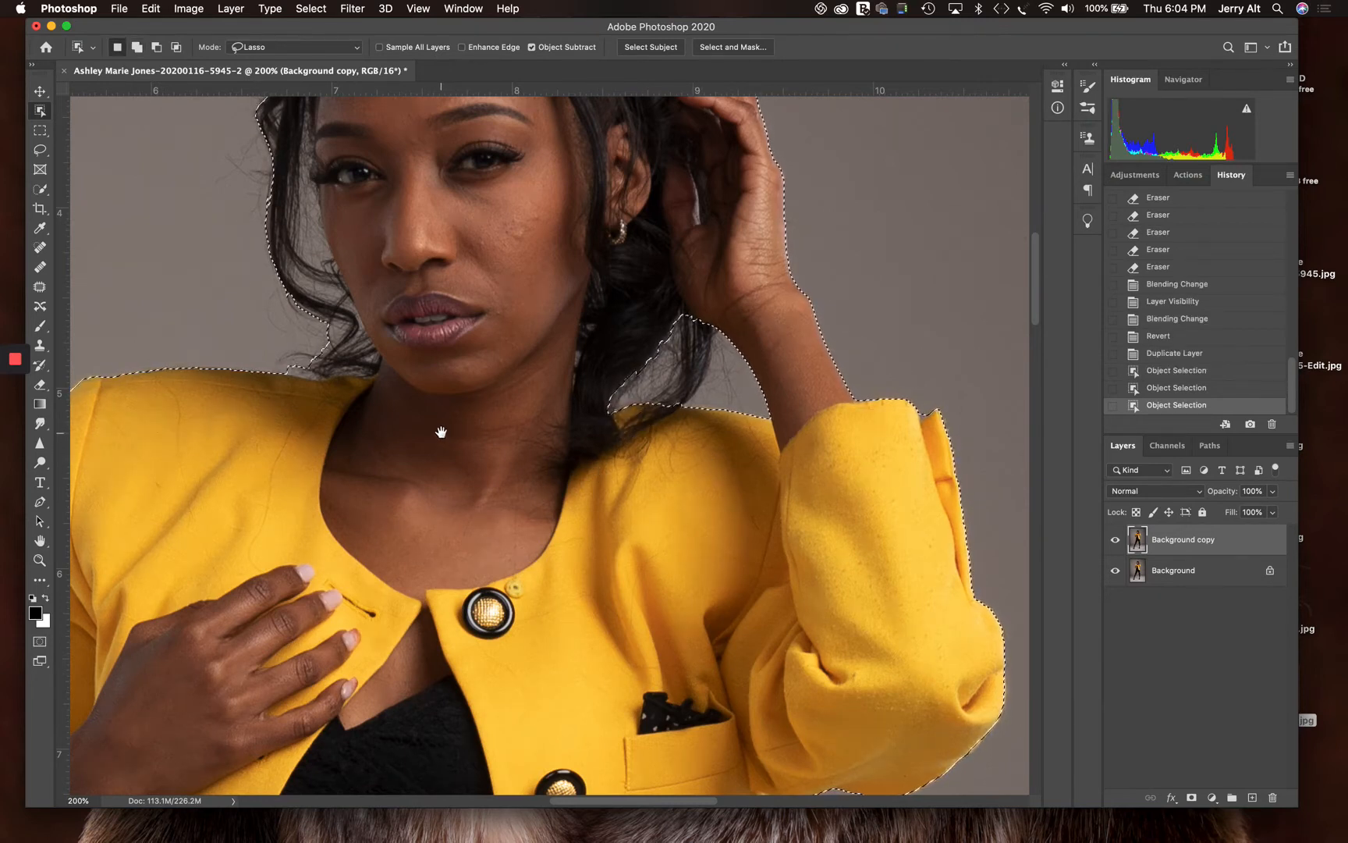
Subtract the area around the loose hair beside the face and just above the jacket shoulder from the selection.
left_click_drag(441, 432, 667, 517)
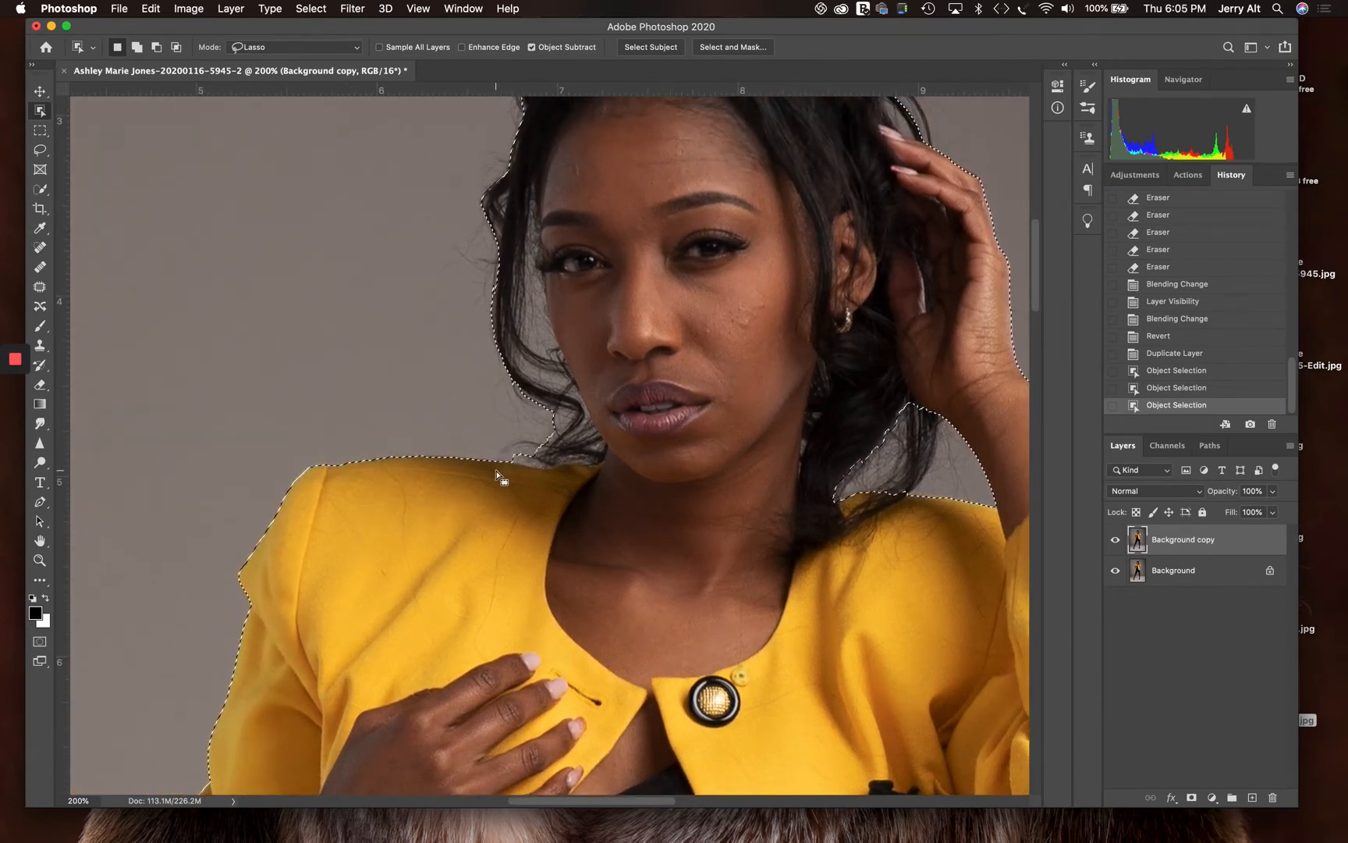
mouse_move(499, 458)
left_mouse_down()
mouse_move(606, 463)
mouse_move(611, 442)
mouse_move(551, 279)
mouse_move(536, 182)
mouse_move(493, 190)
mouse_move(479, 254)
left_mouse_up()
left_click_drag(487, 360, 504, 466)
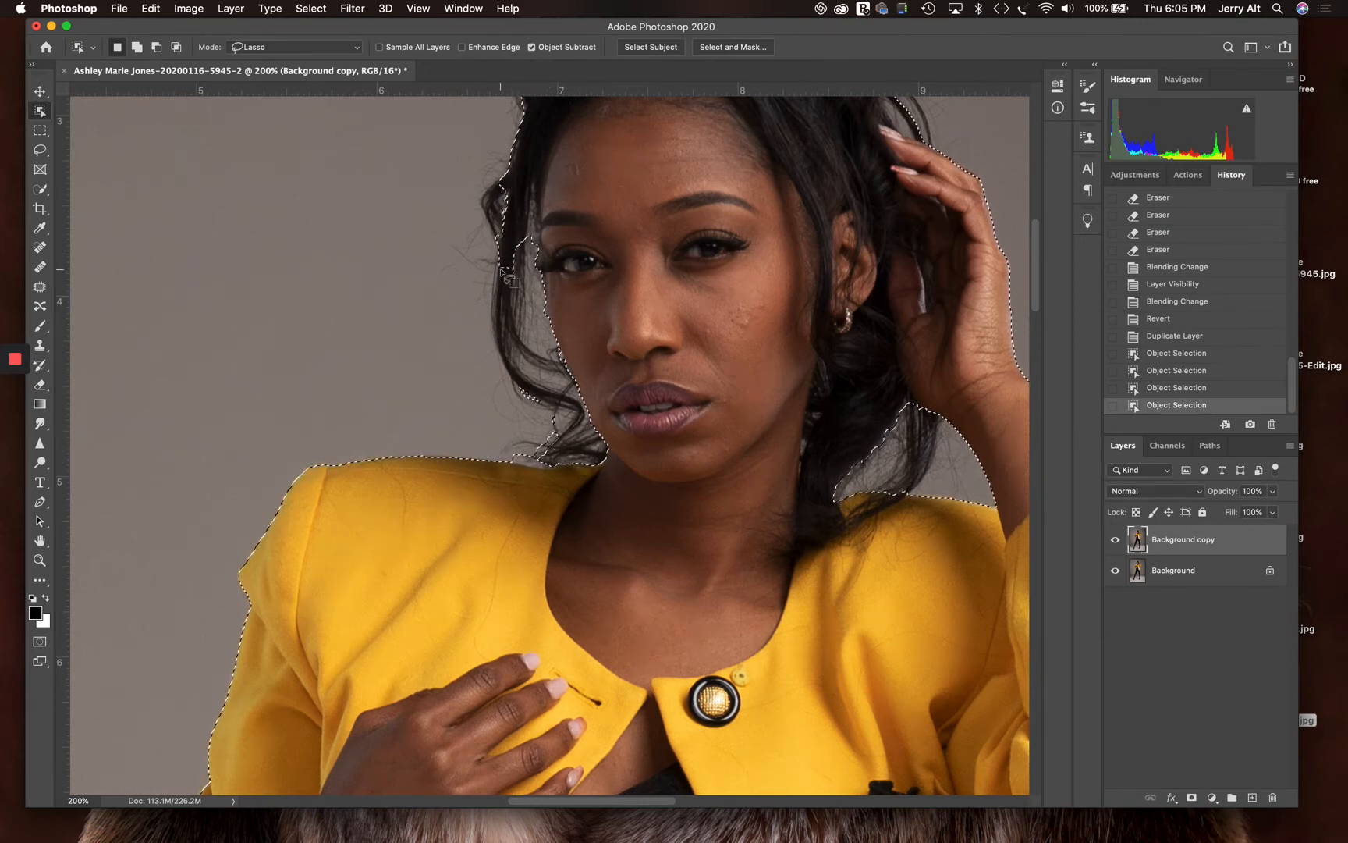
scroll(523, 374, "down", 5)
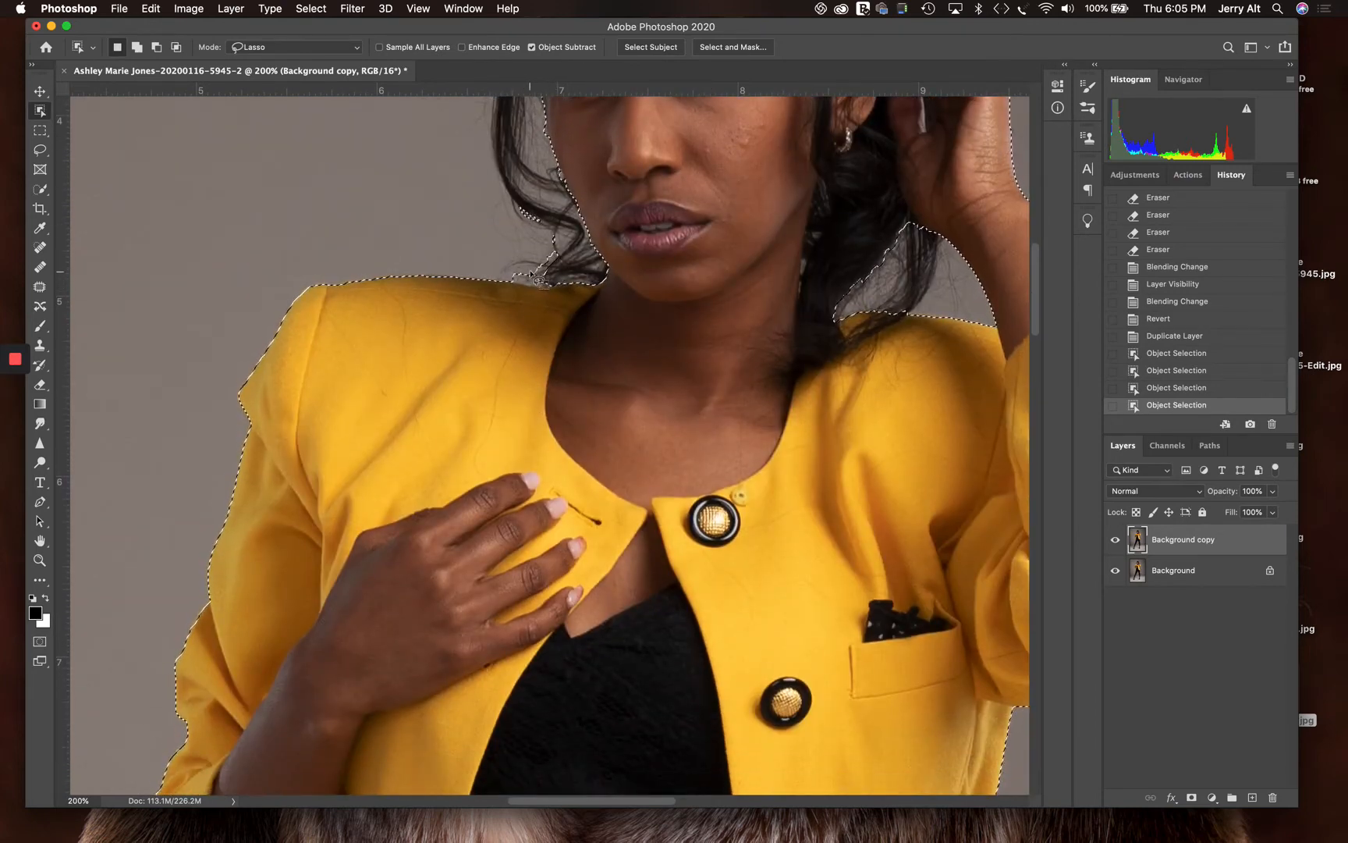
key("shift")
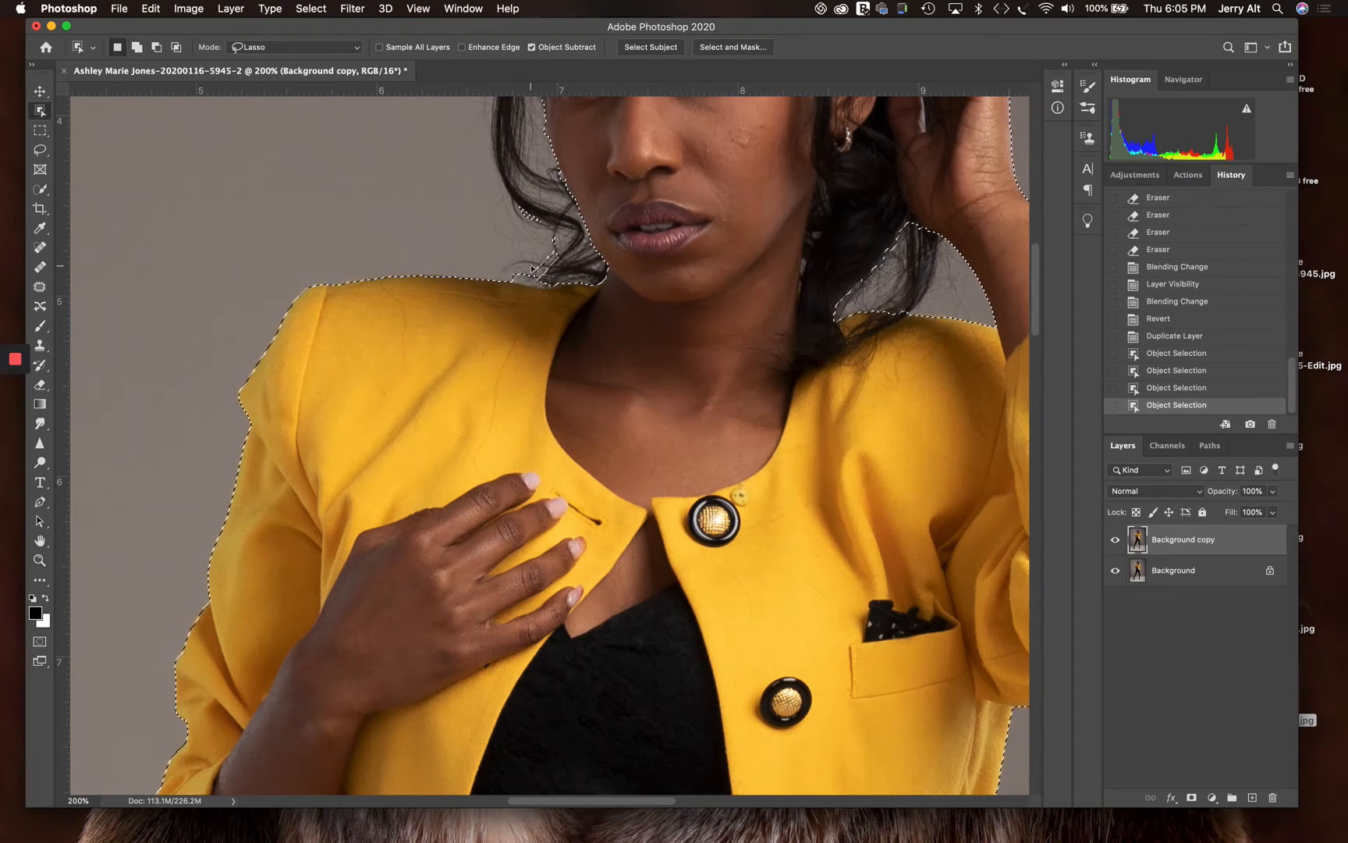
key("alt")
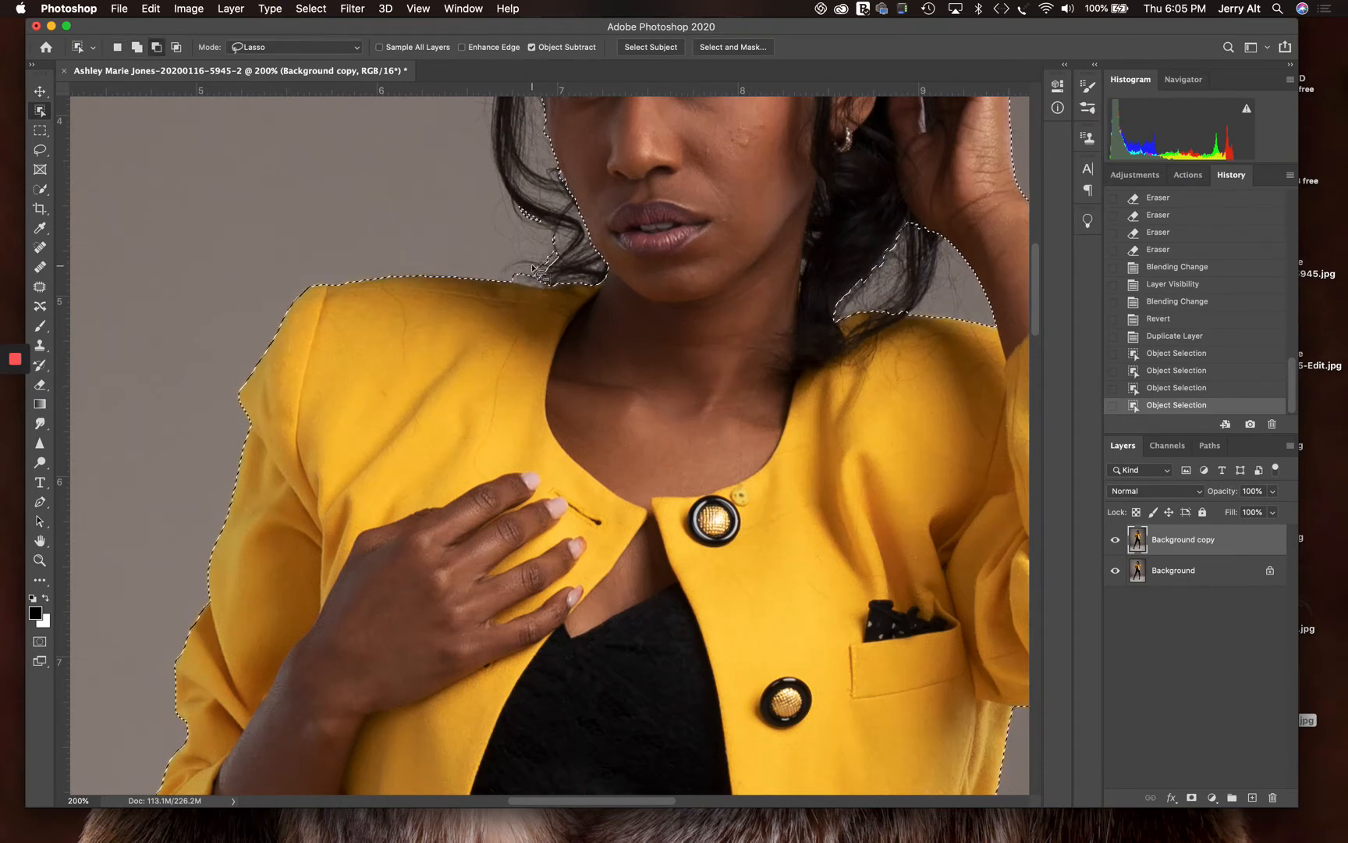
mouse_move(531, 270)
left_mouse_down()
mouse_move(506, 290)
mouse_move(559, 299)
mouse_move(539, 261)
left_mouse_up()
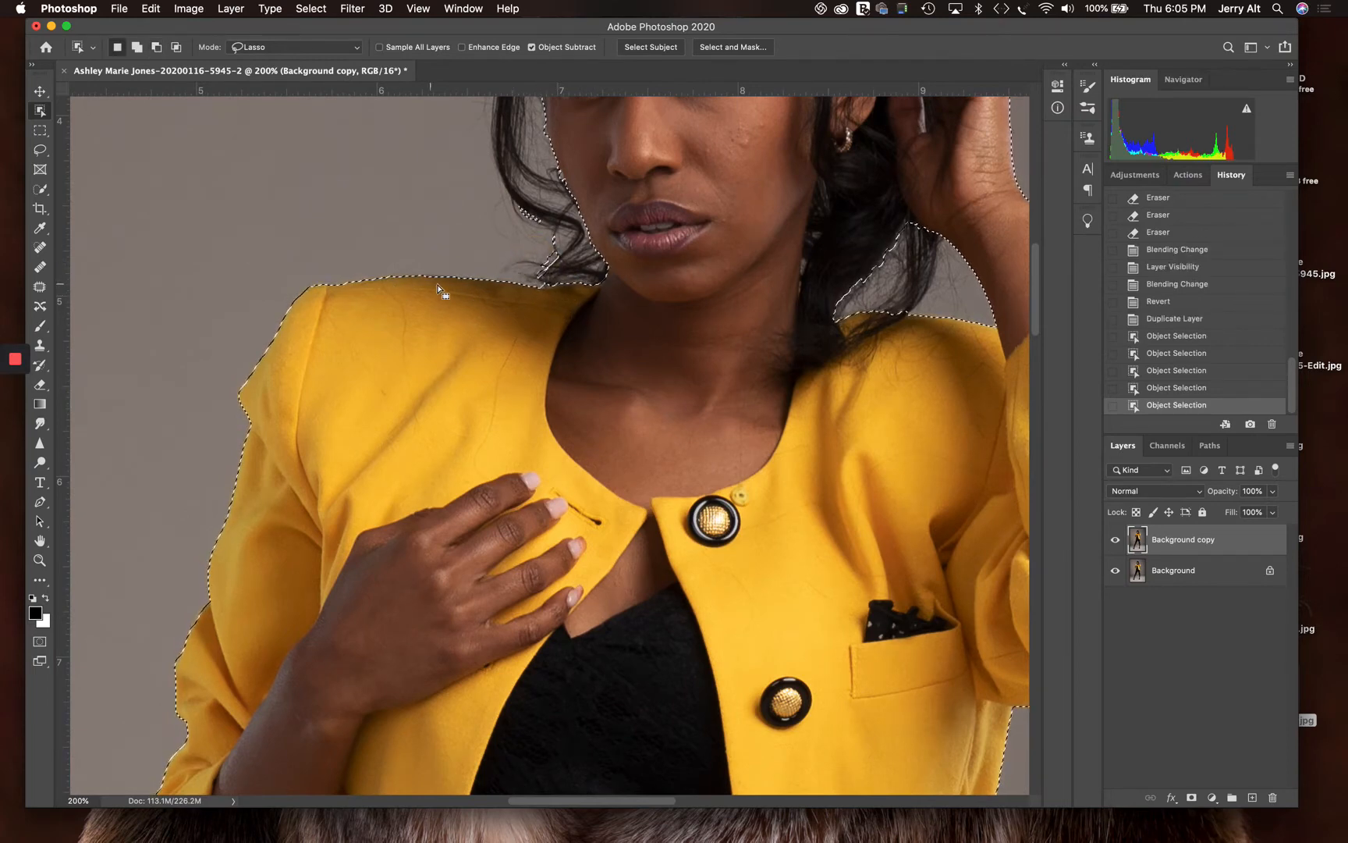
Subtract the narrow background gap between the bent arm's sleeve cuff and the jacket body from the selection.
scroll(548, 366, "down", 5)
scroll(548, 367, "down", 10)
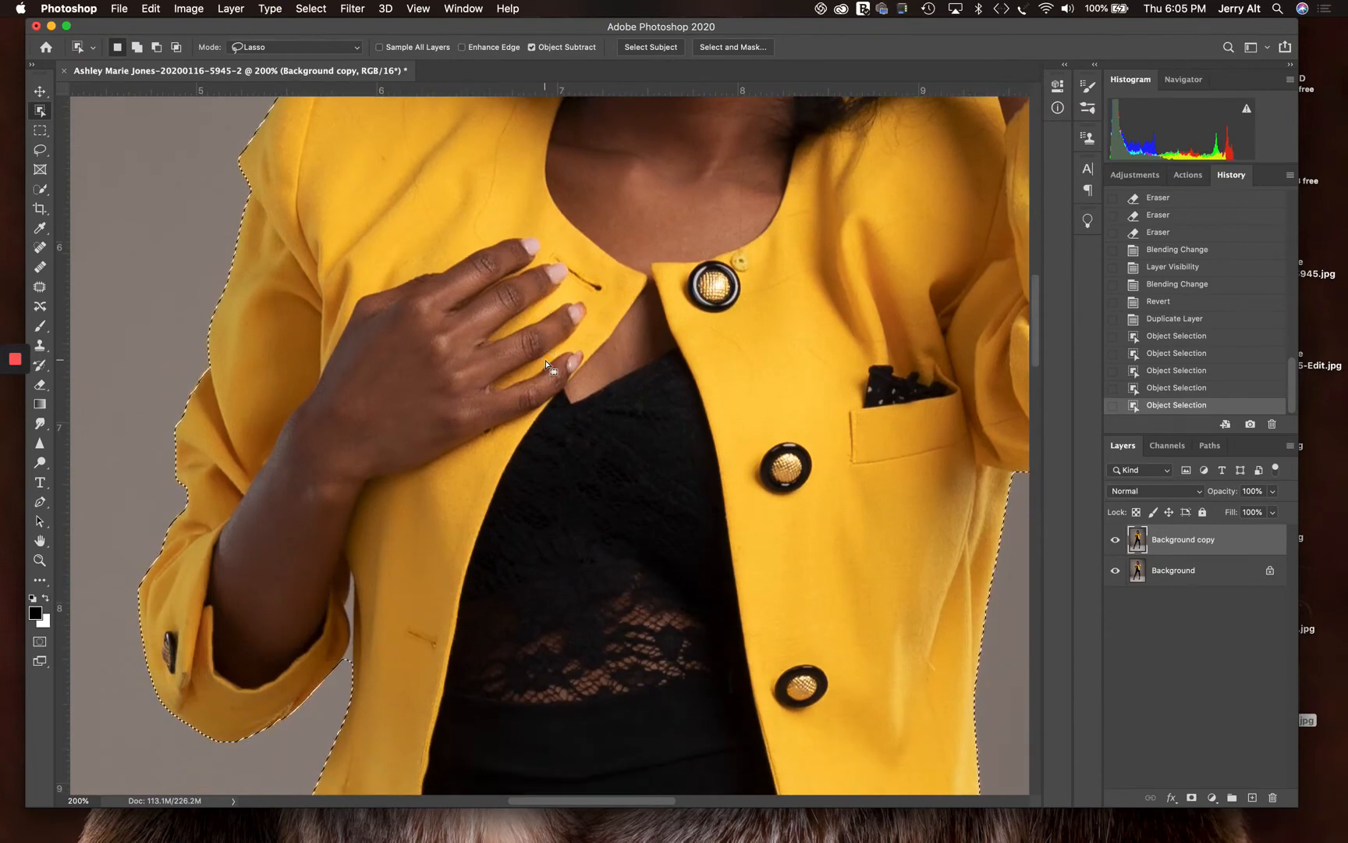
left_click_drag(428, 367, 653, 375)
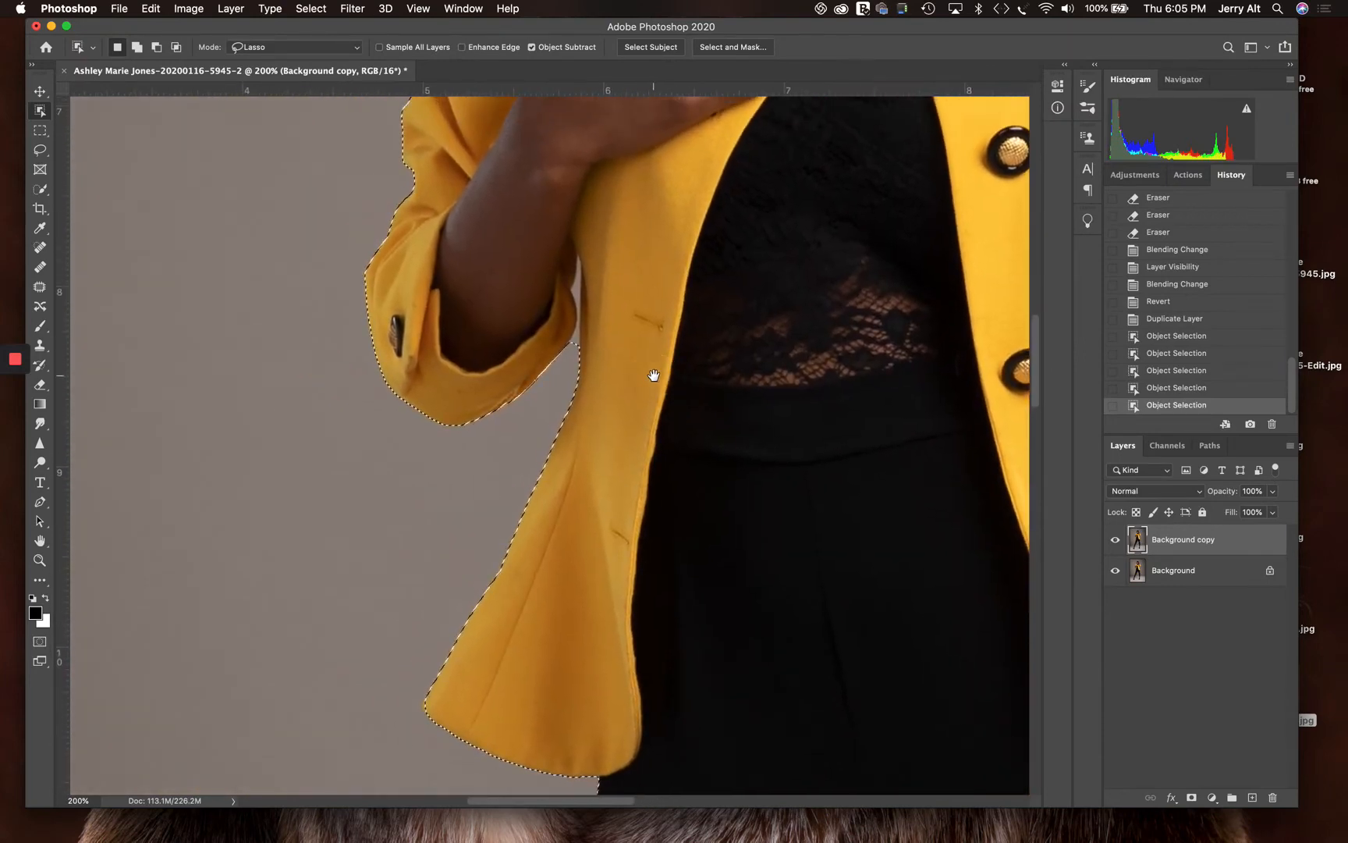
key("super+plus")
key("super+plus")
key("super+plus")
key("super+plus")
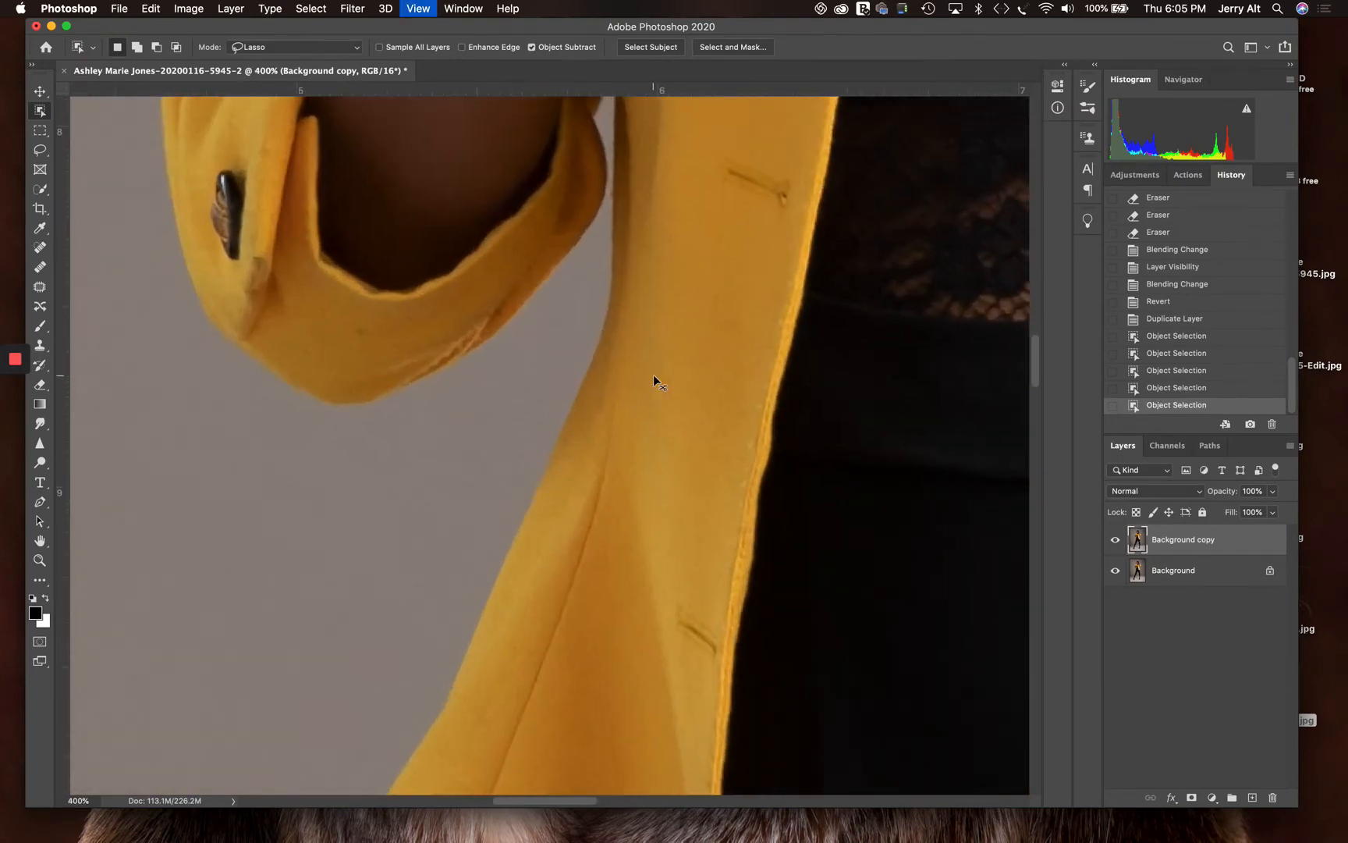
scroll(648, 336, "up", 8)
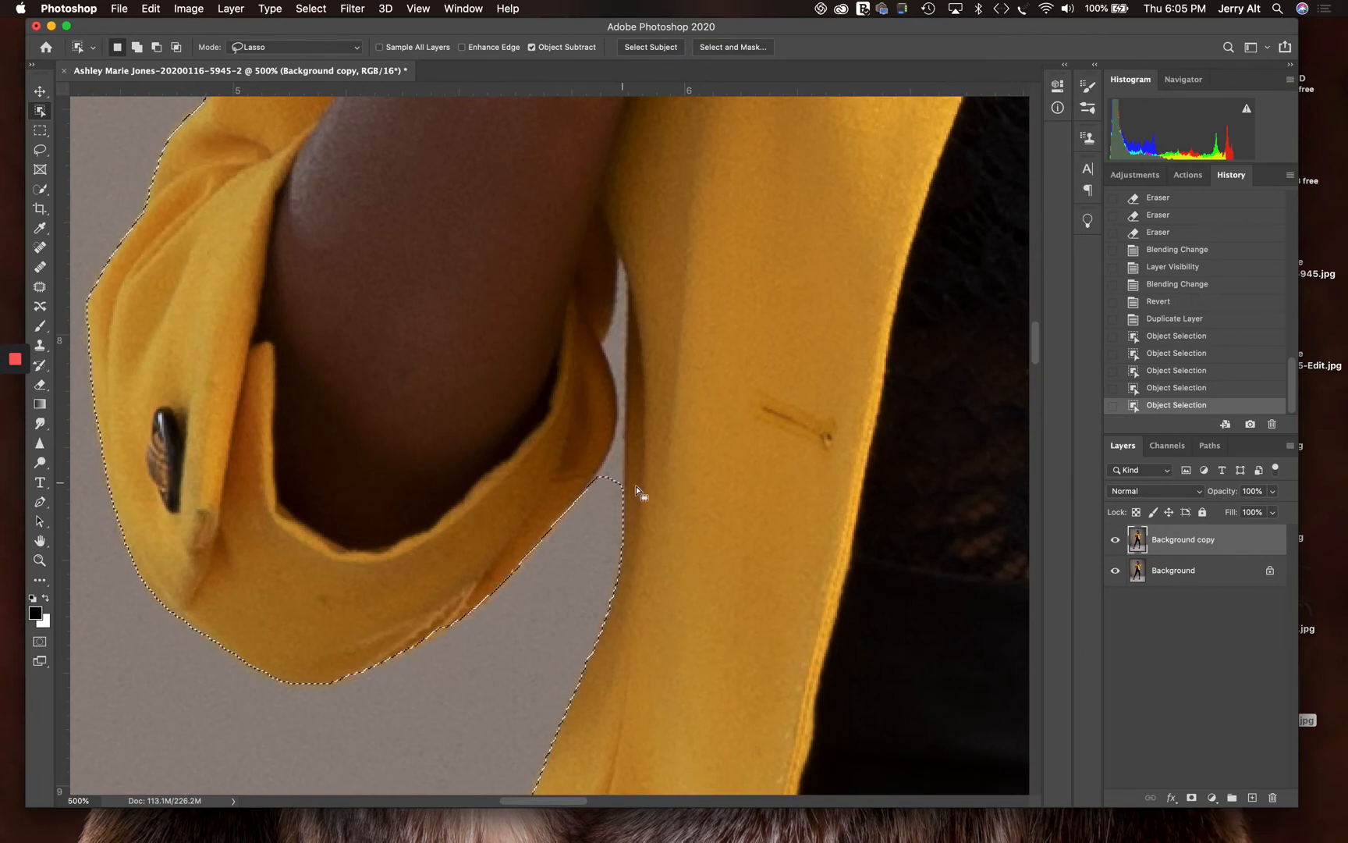
key("alt")
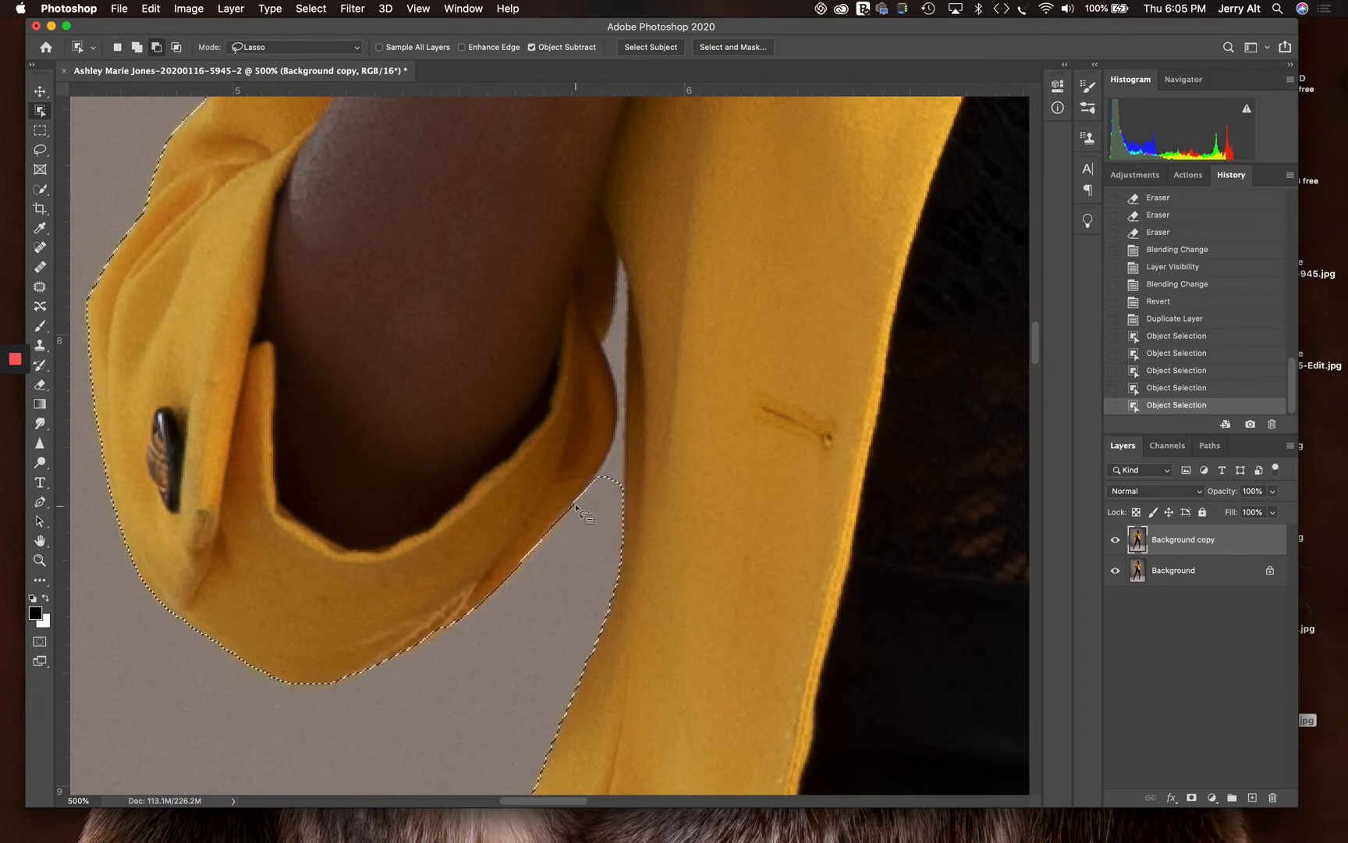
mouse_move(579, 483)
left_mouse_down()
mouse_move(637, 499)
mouse_move(643, 489)
mouse_move(639, 322)
mouse_move(620, 248)
mouse_move(595, 337)
mouse_move(586, 472)
left_mouse_up()
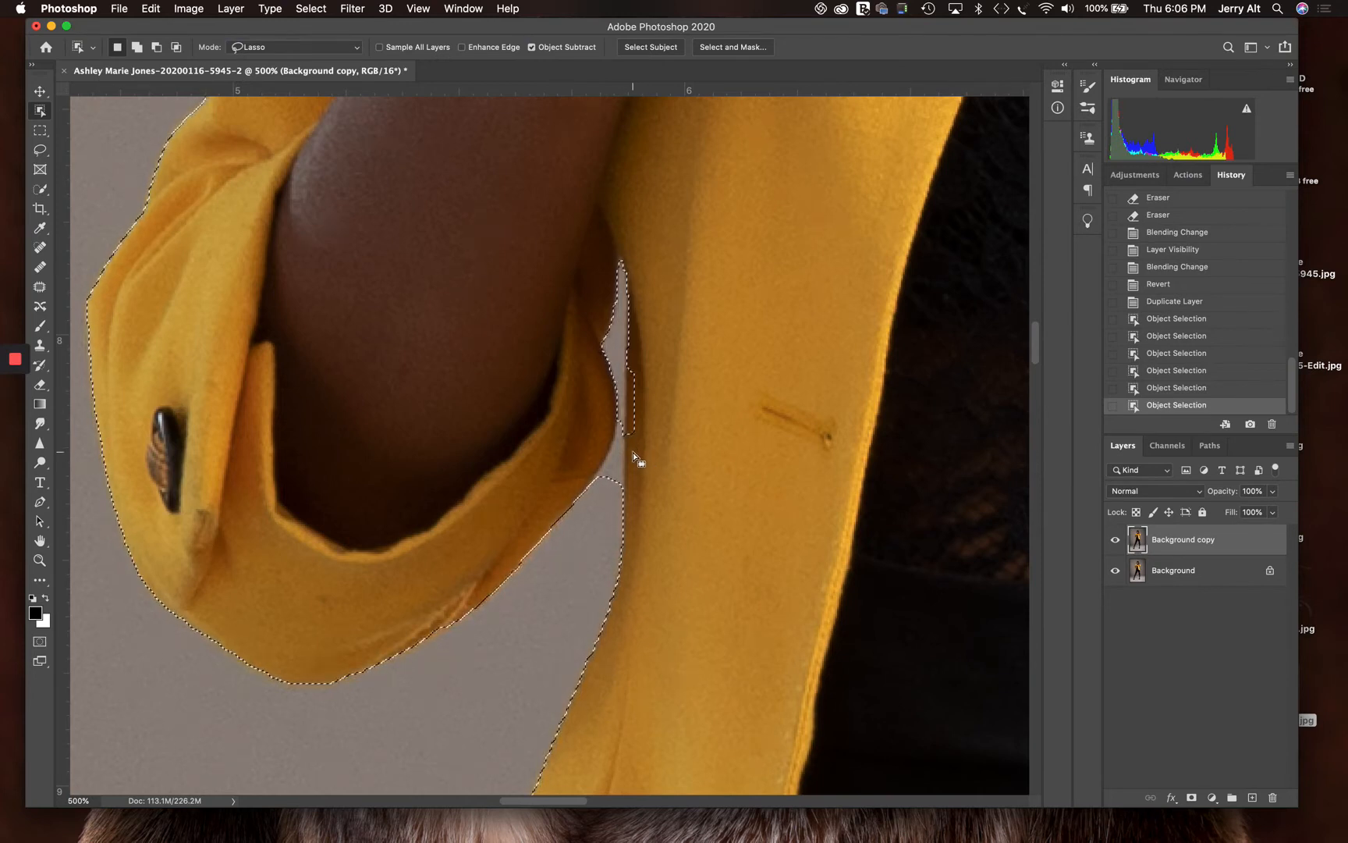
key("alt")
mouse_move(634, 454)
left_mouse_down()
mouse_move(631, 428)
mouse_move(593, 451)
mouse_move(617, 503)
mouse_move(635, 480)
mouse_move(629, 427)
left_mouse_up()
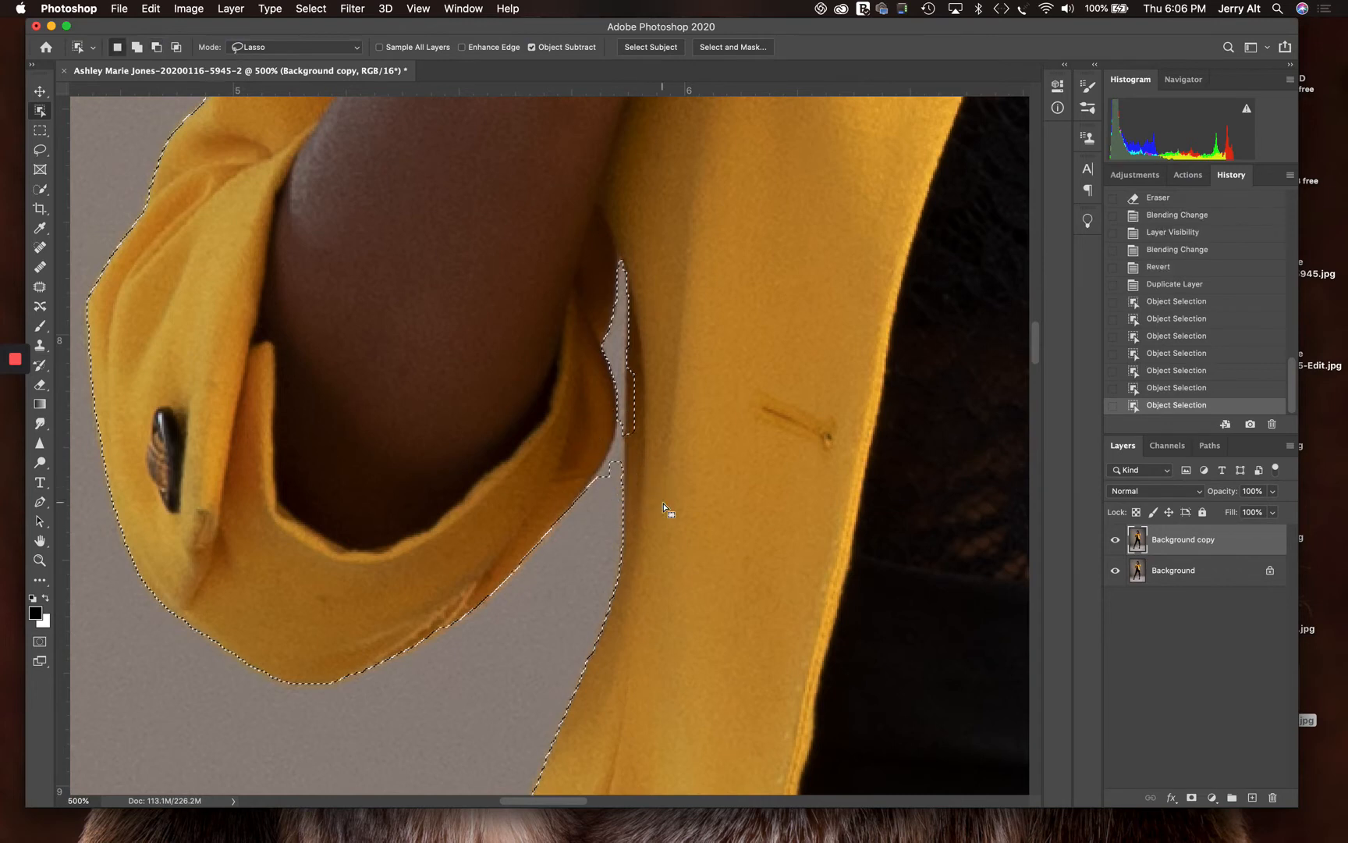
Try to subtract the remaining background sliver between the cuff and the jacket, and clear the entire selection.
left_click(633, 459, "alt")
mouse_move(632, 438)
left_mouse_down()
mouse_move(648, 378)
mouse_move(627, 364)
mouse_move(604, 386)
mouse_move(600, 473)
left_mouse_up()
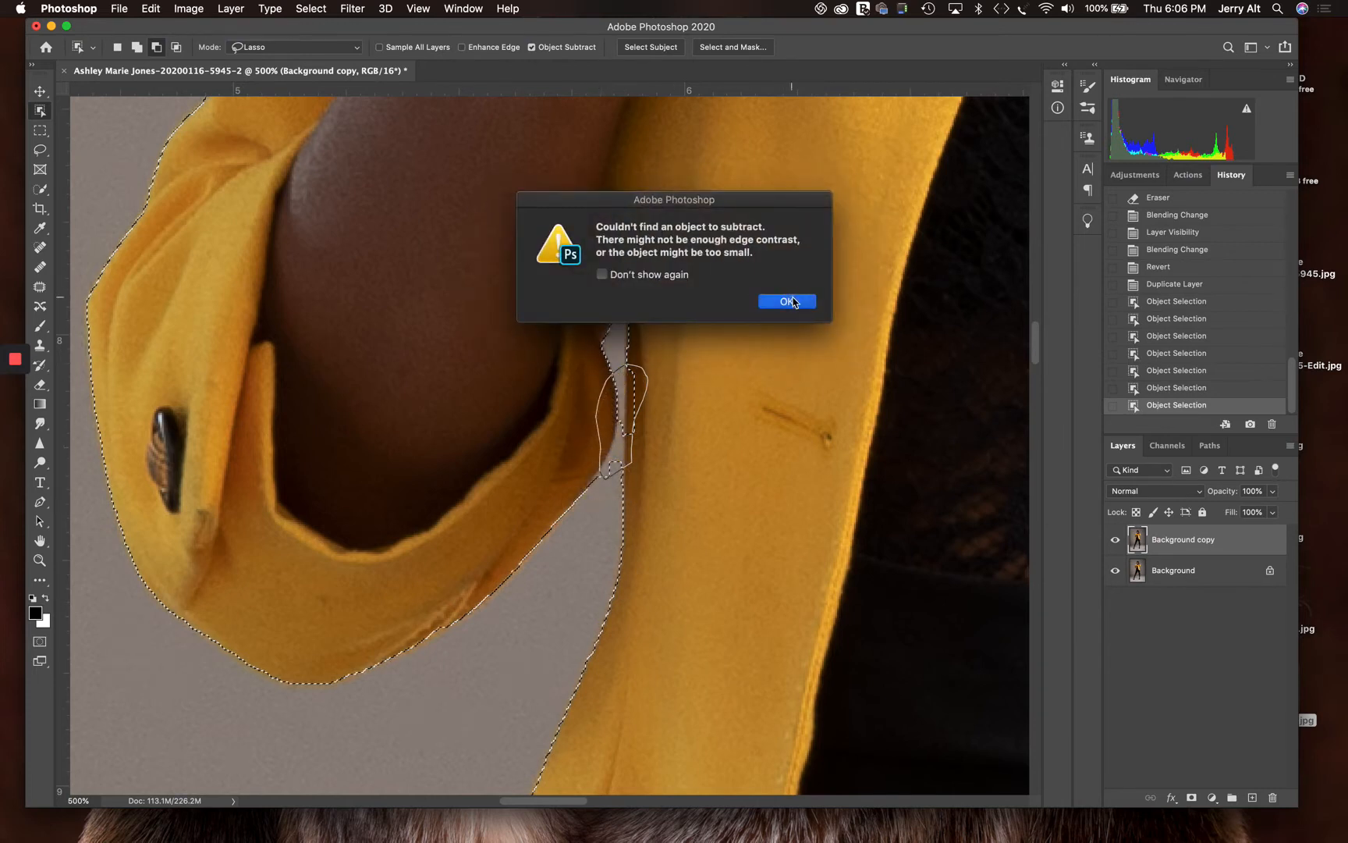
left_click(788, 301)
key("super+d")
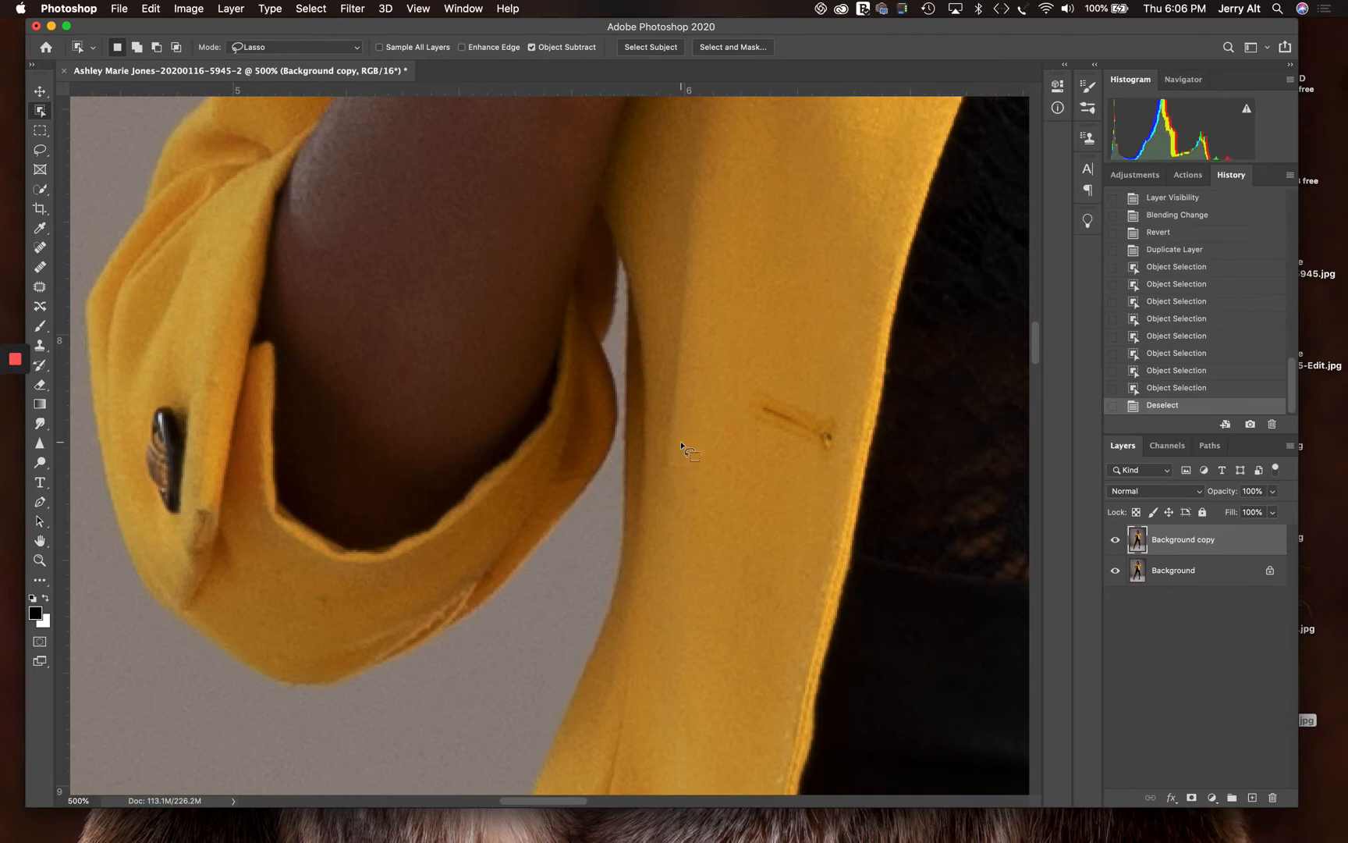
Undo the deselection and try to add the jacket edge beside the cuff gap to the selection.
key("super+z")
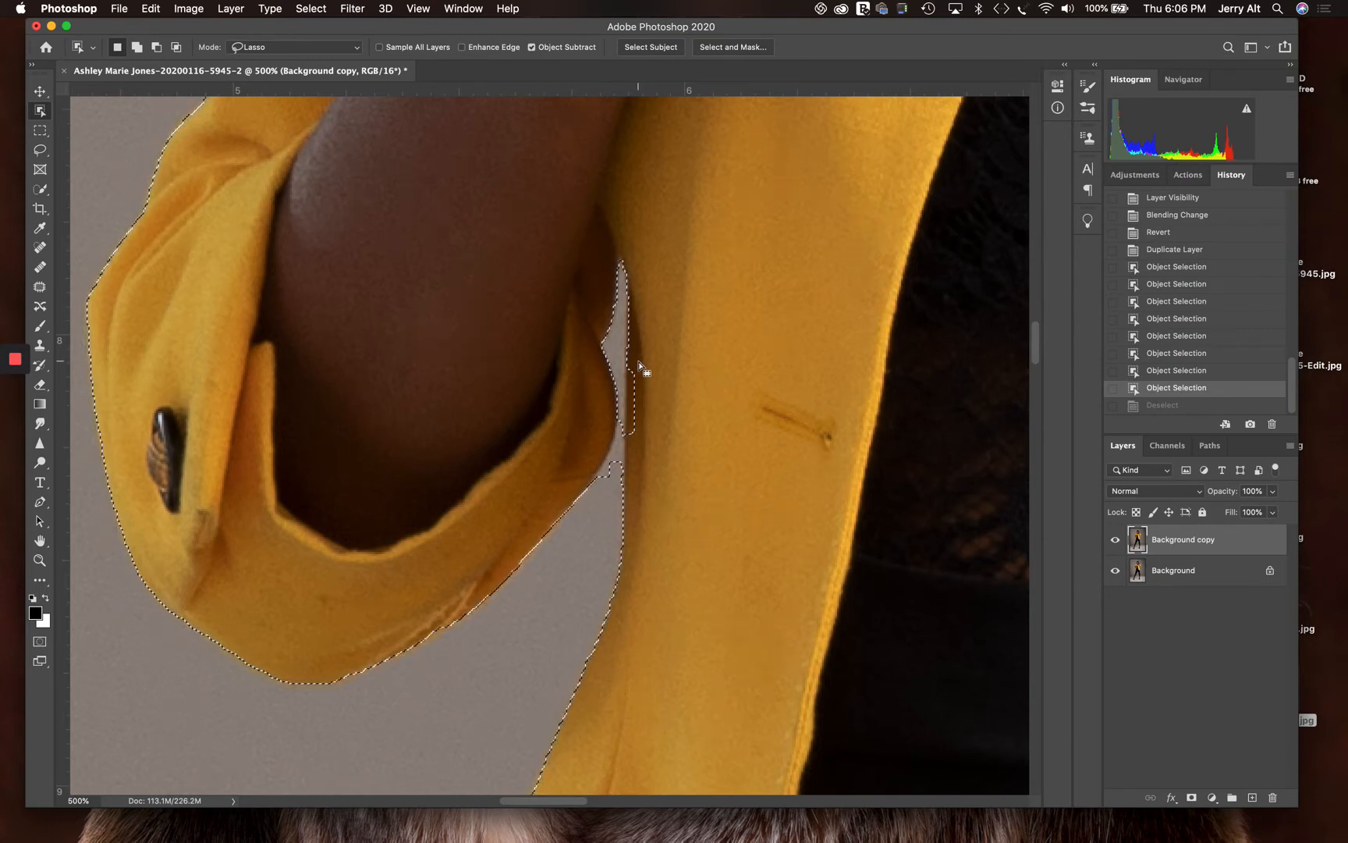
mouse_move(633, 356)
left_mouse_down()
mouse_move(625, 442)
mouse_move(656, 408)
mouse_move(636, 359)
left_mouse_up()
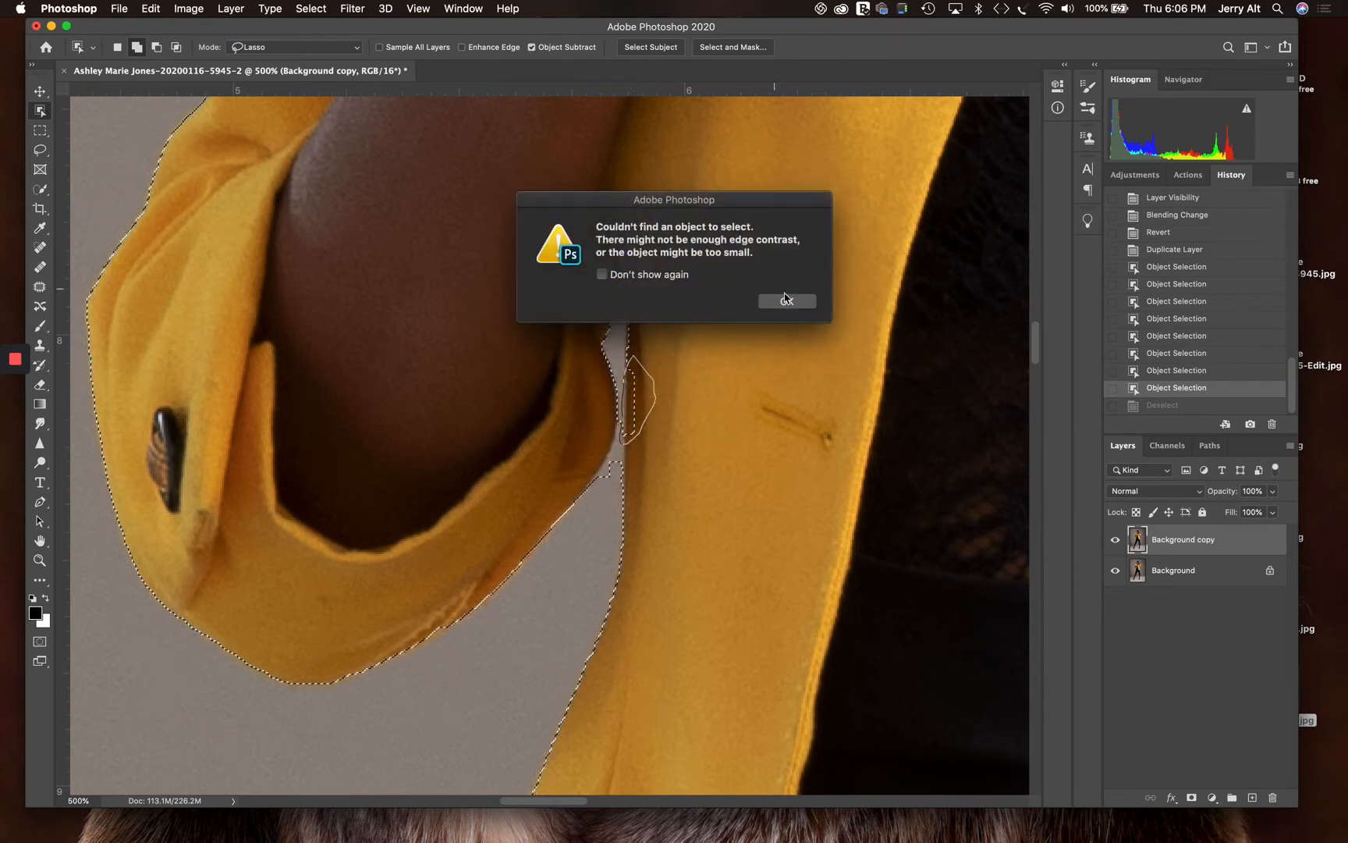
left_click(786, 300)
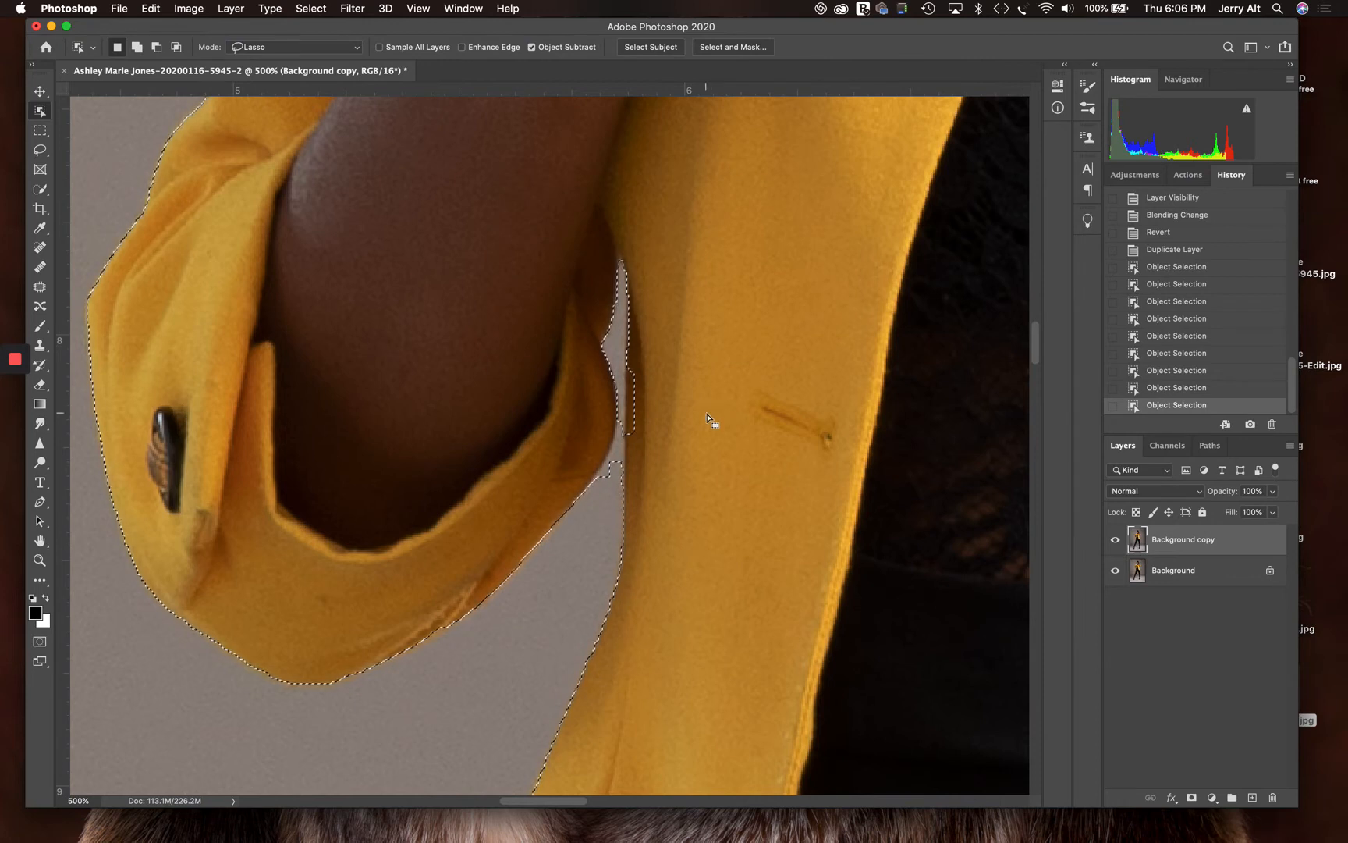
Try to add the jacket edge beside the cuff gap again with a wider lasso outline around the missing strip.
key("super+equal")
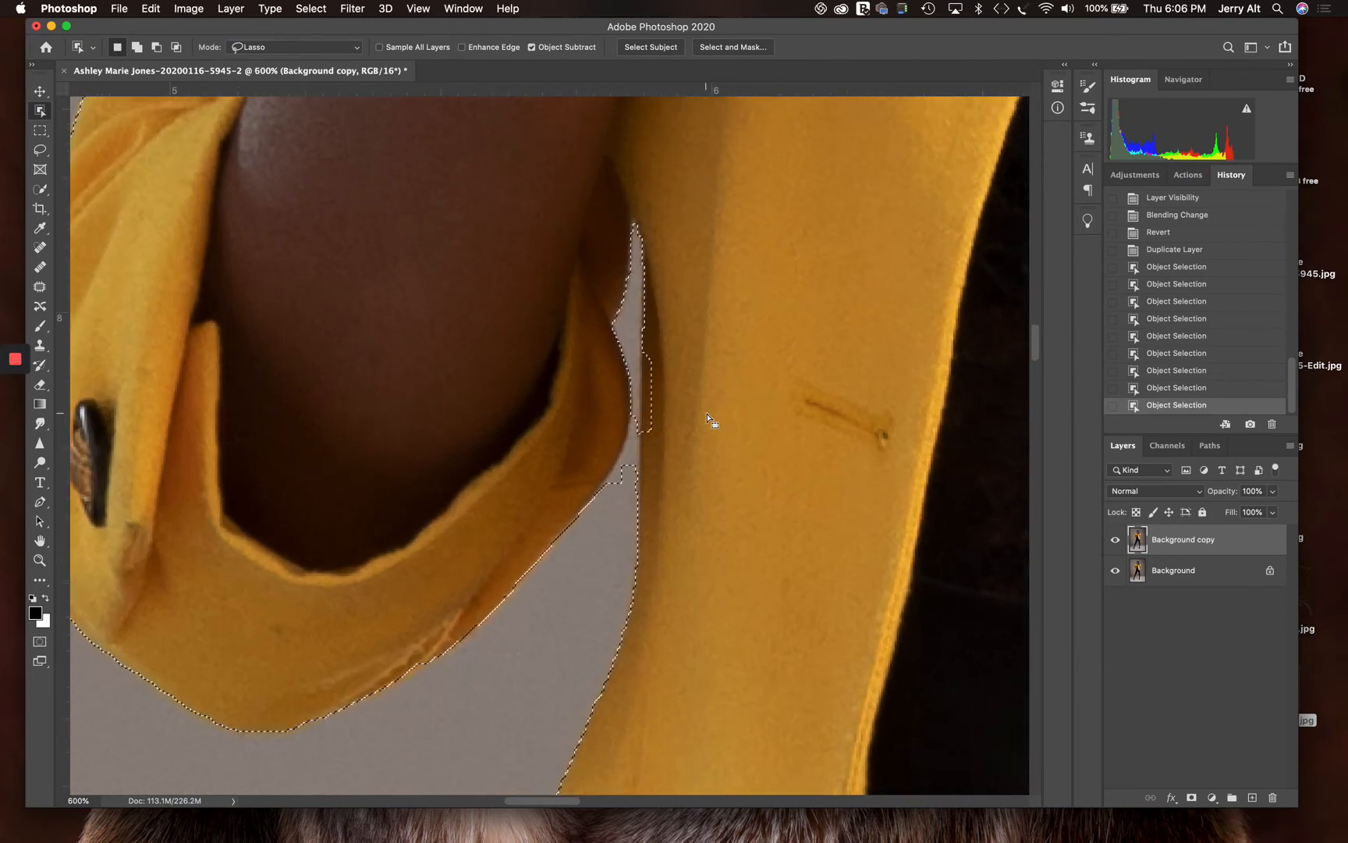
key("super+equal")
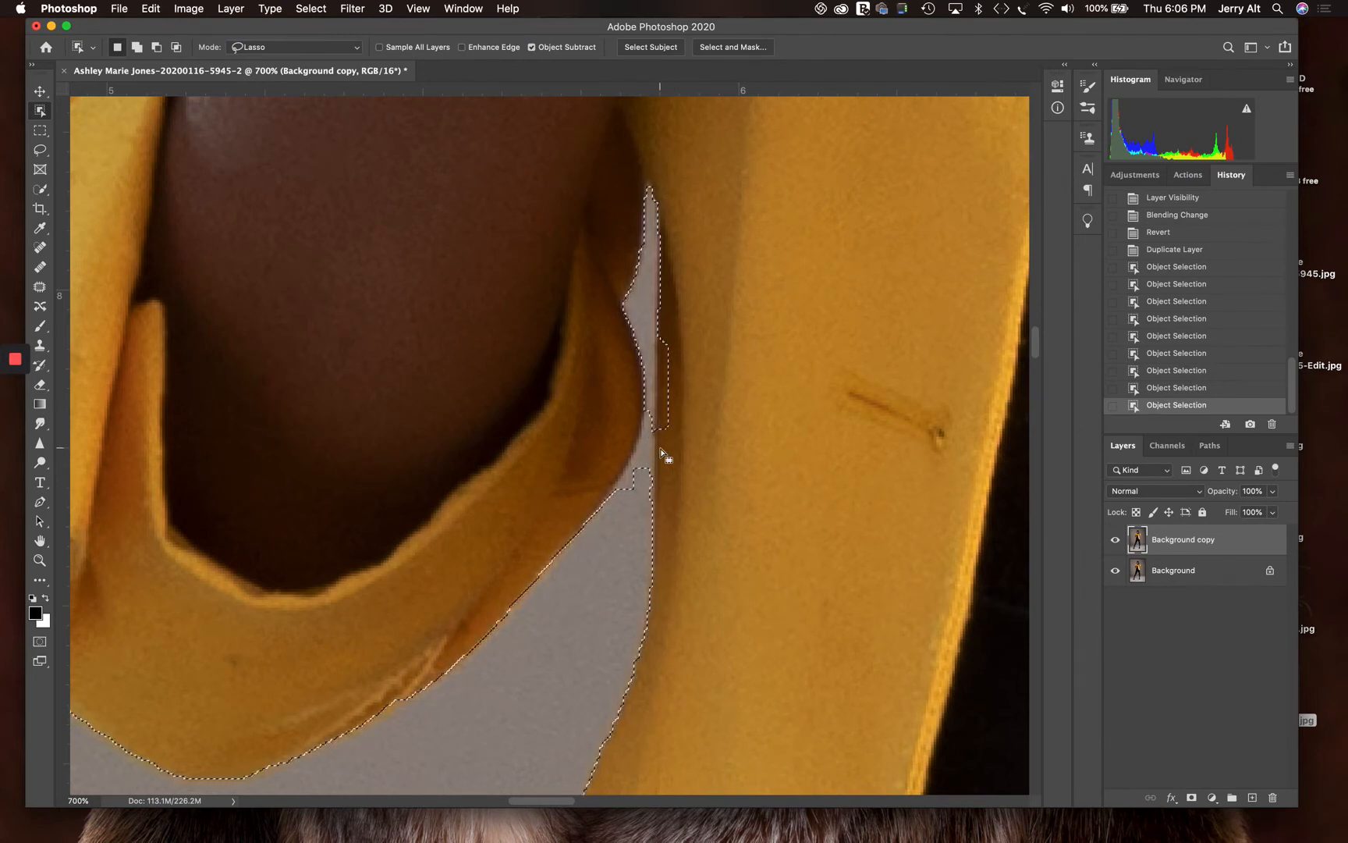
key("shift")
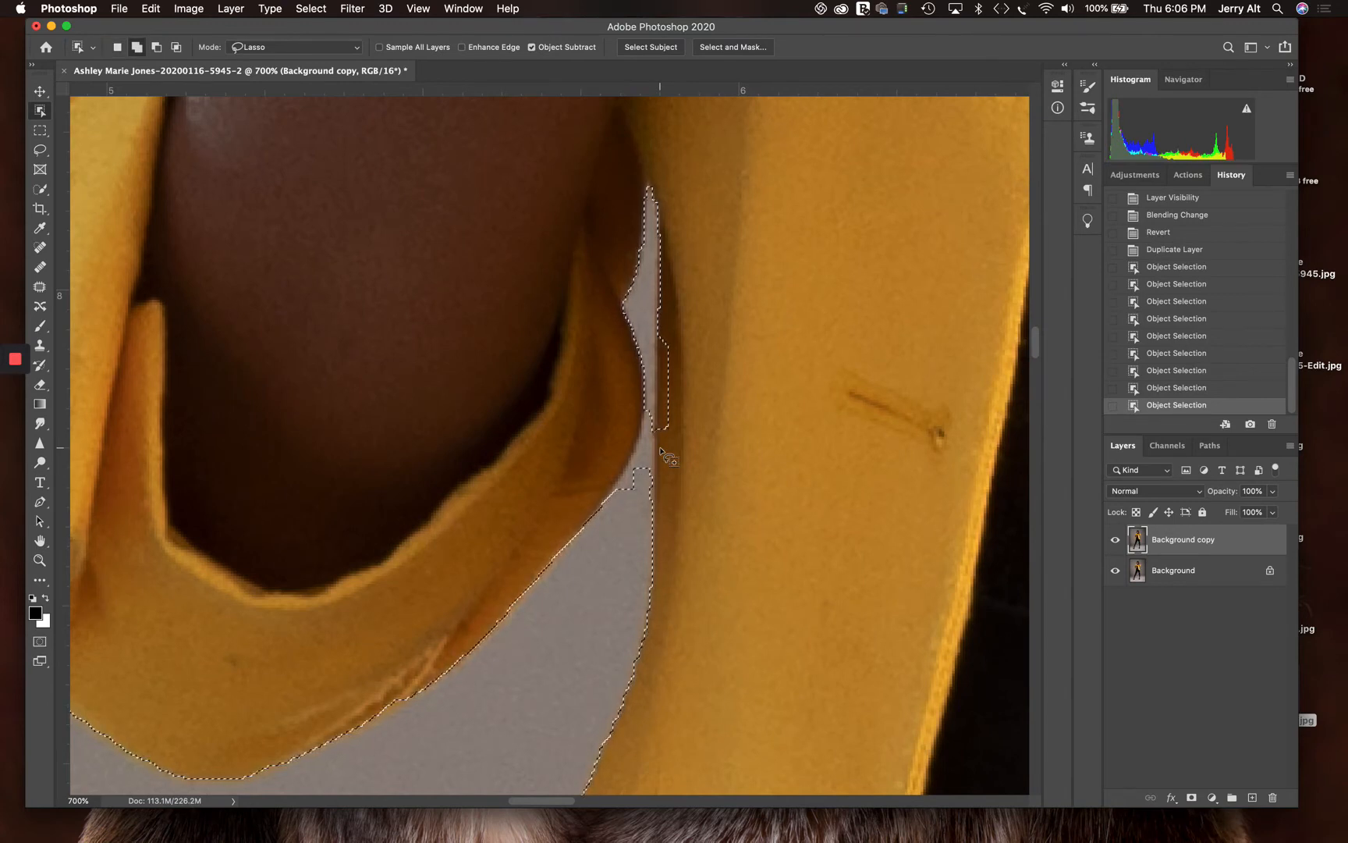
left_click_drag(660, 448, 671, 331)
left_click_drag(697, 429, 660, 447)
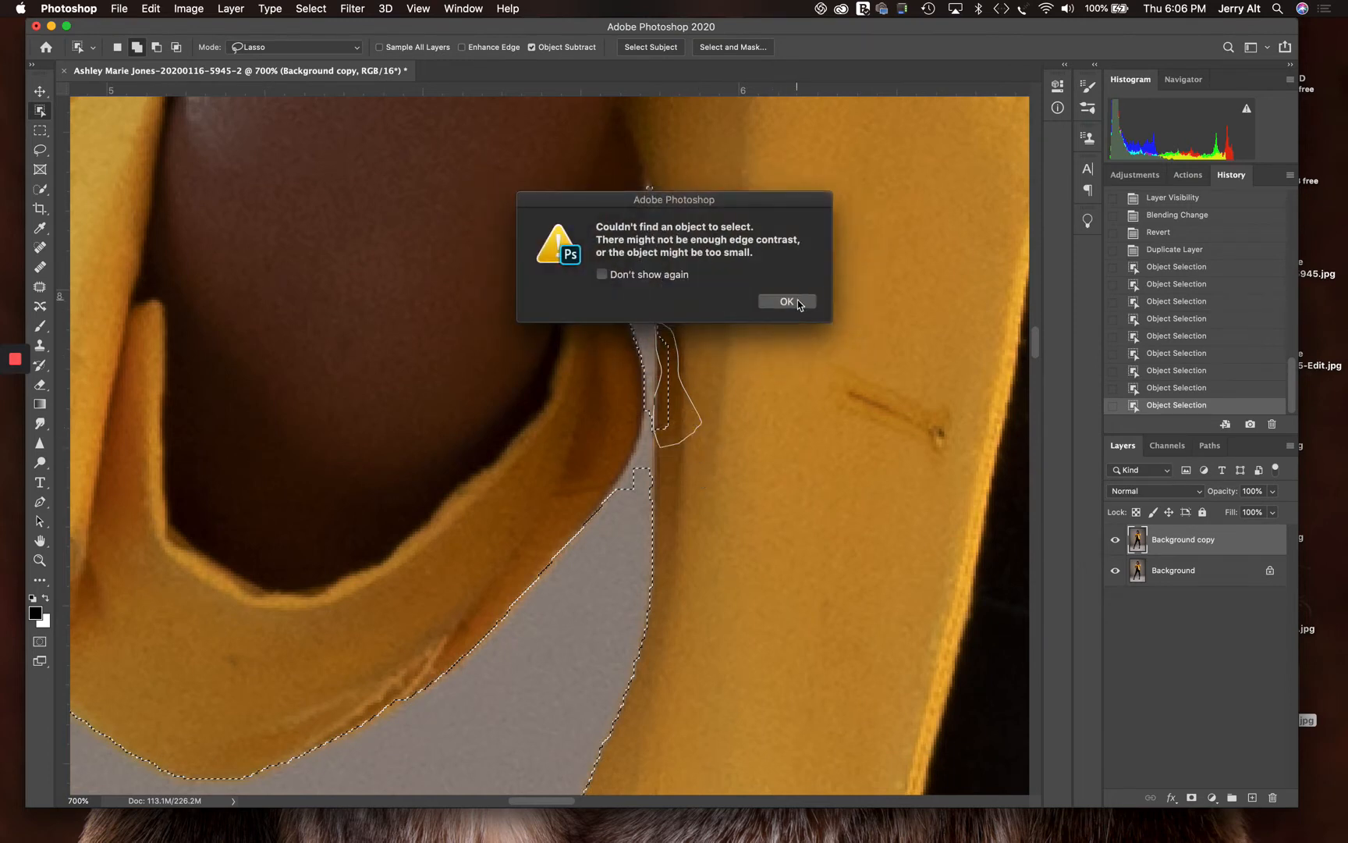
left_click(798, 303)
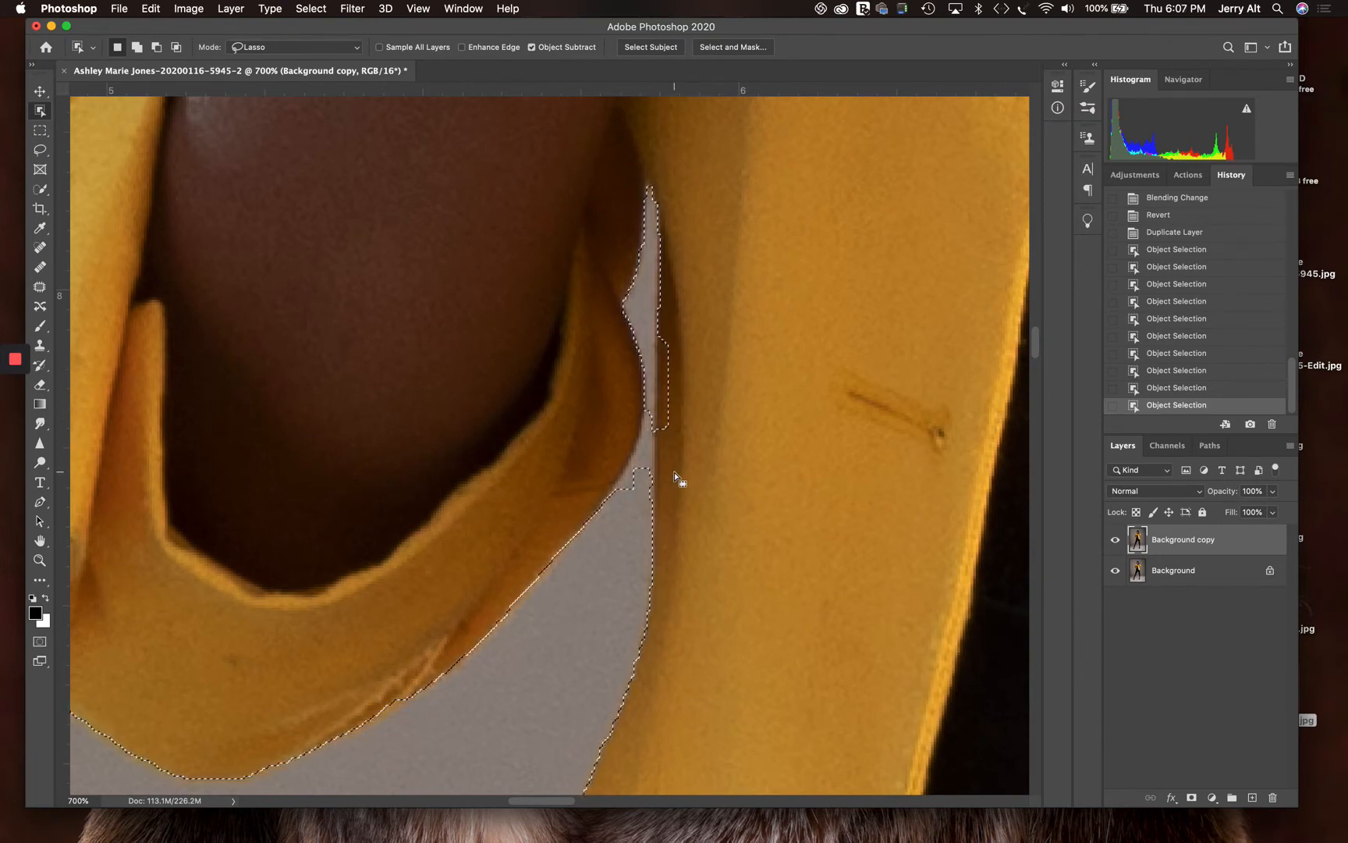
Try to subtract the remaining background patch where the lower cuff meets the jacket from the selection.
key("alt")
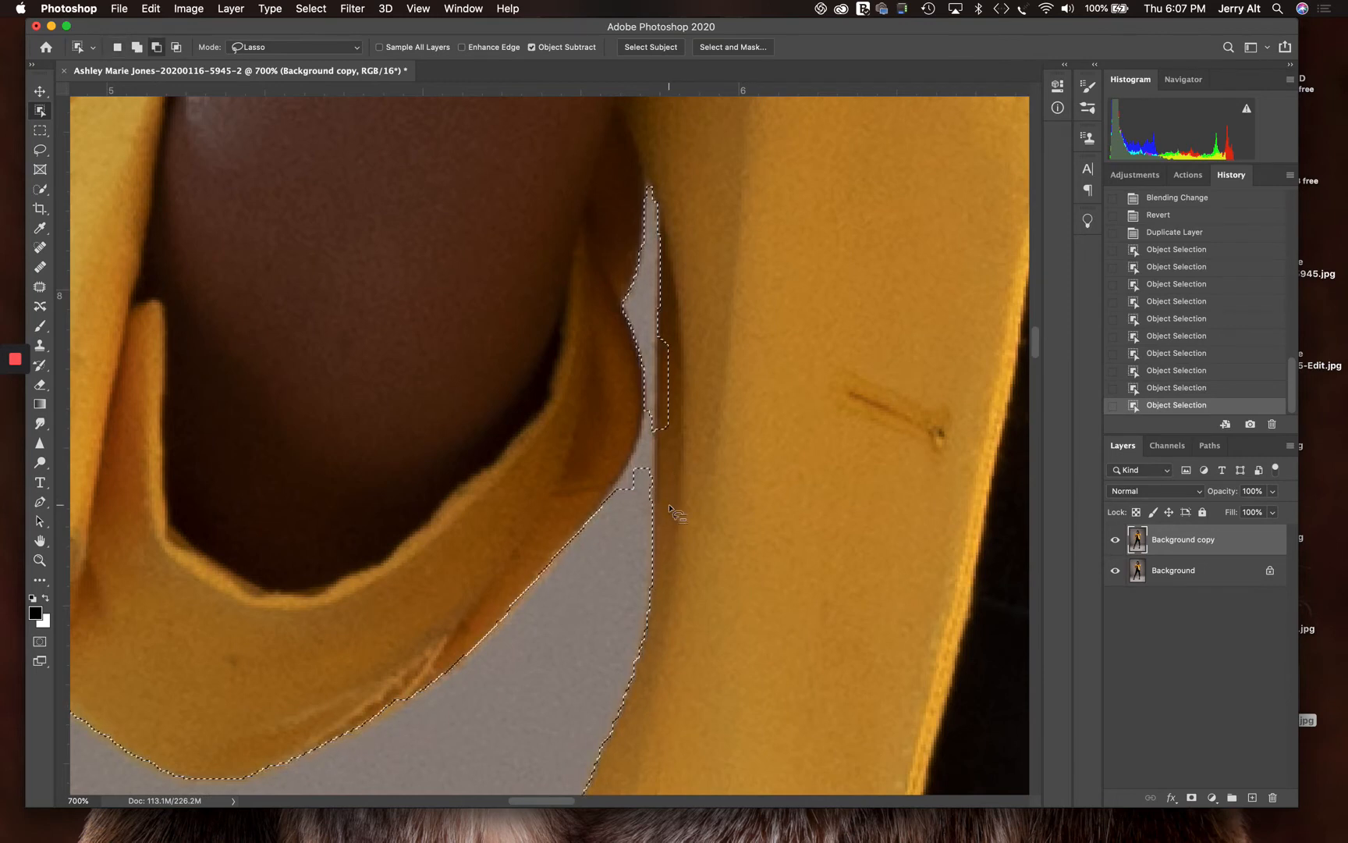
mouse_move(667, 503)
left_mouse_down()
mouse_move(666, 420)
mouse_move(644, 404)
mouse_move(637, 435)
mouse_move(554, 484)
mouse_move(681, 521)
left_mouse_up()
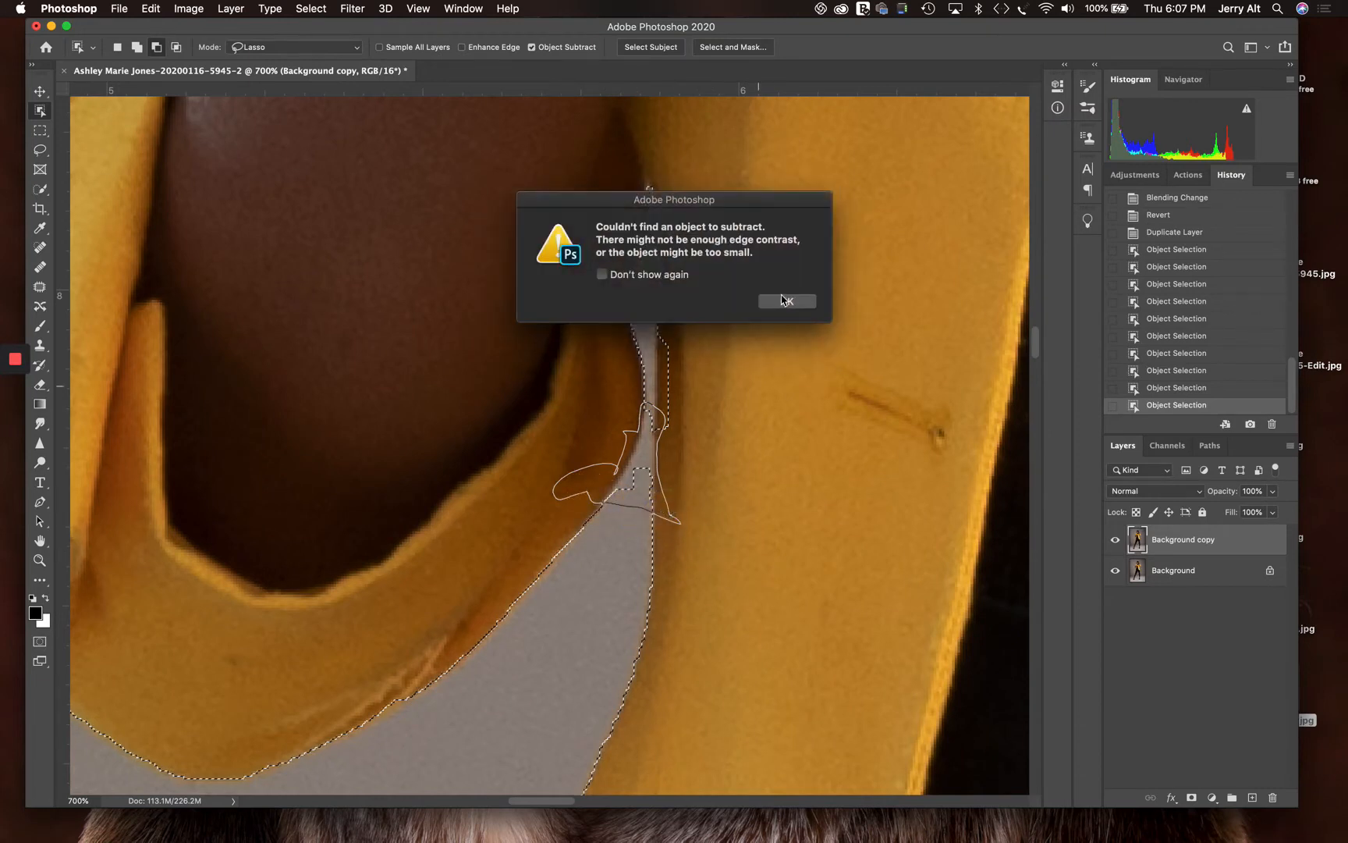
left_click(787, 302)
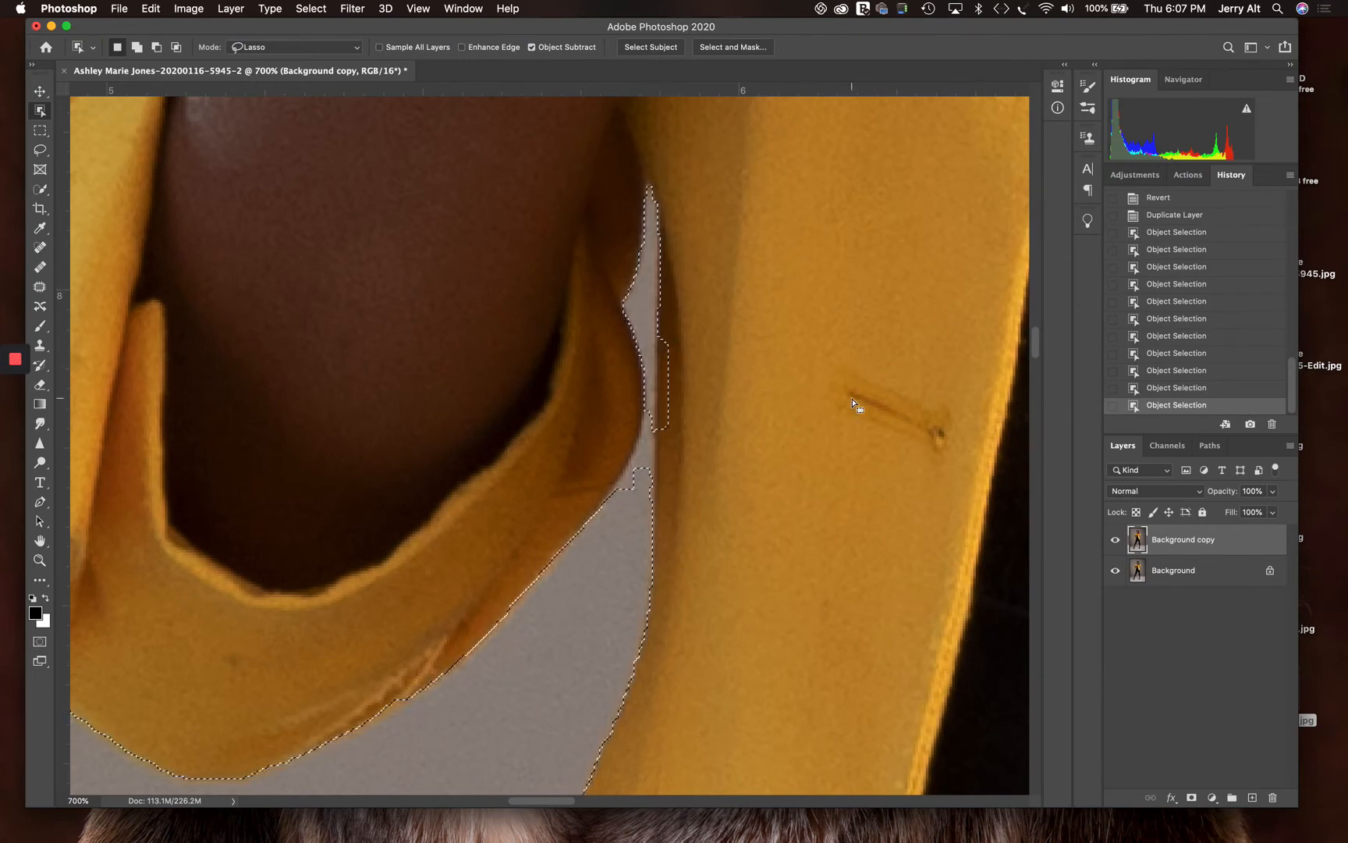
Open the model's selection in the Select and Mask workspace with the whole figure in view.
scroll(853, 402, "down", 6)
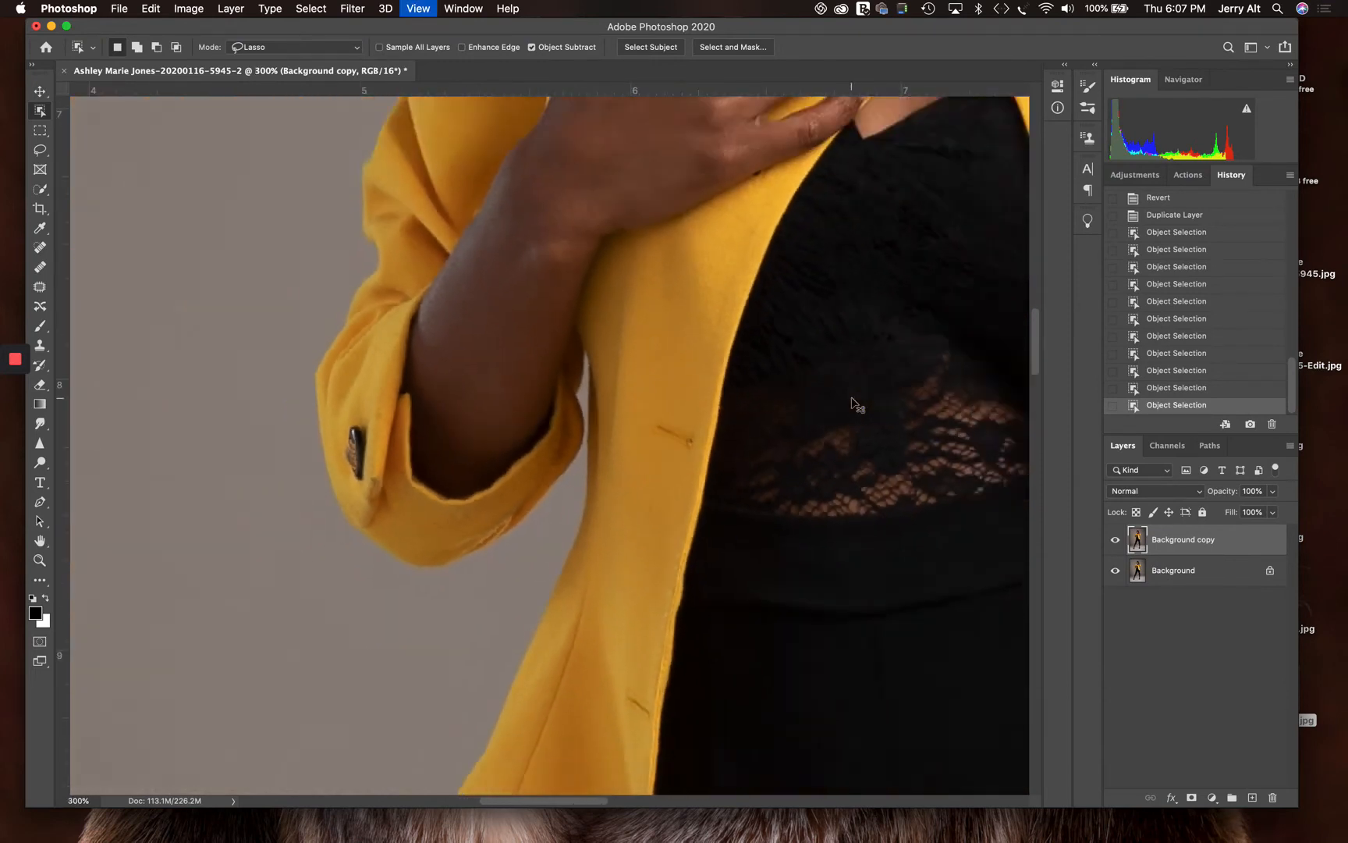
scroll(851, 397, "down", 3)
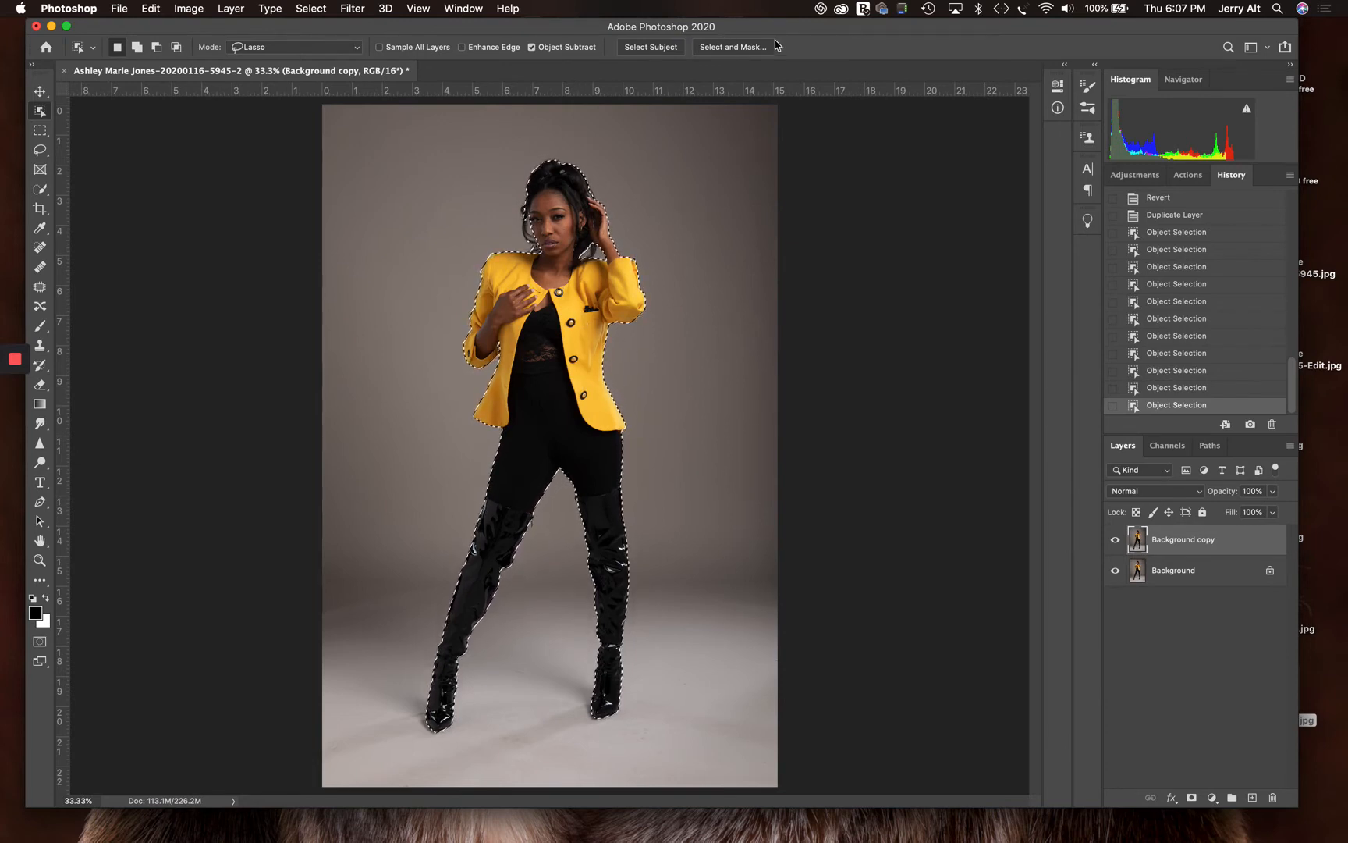
left_click(732, 47)
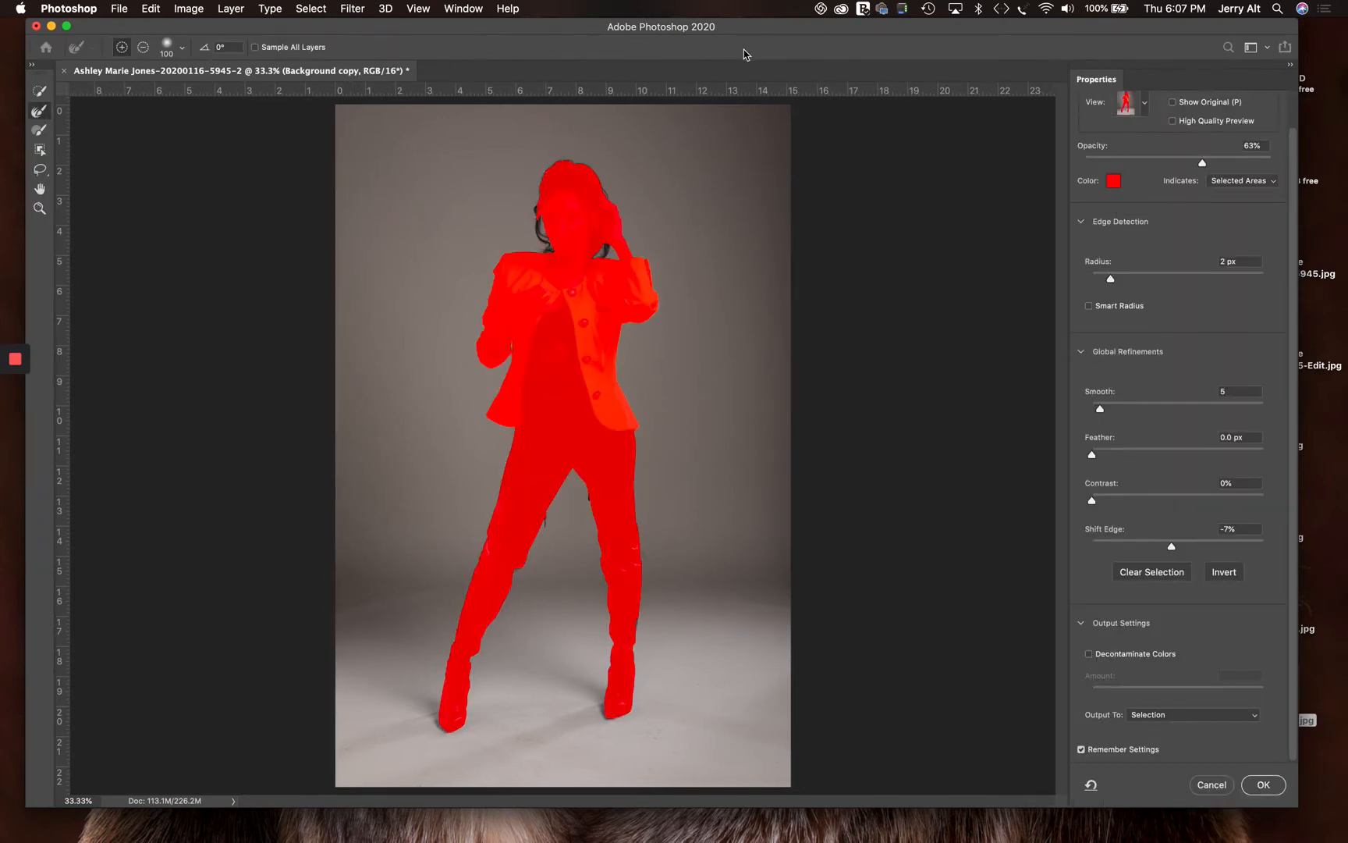
Preview the mask in Black & White view, and return to the Overlay view.
left_click(1145, 106)
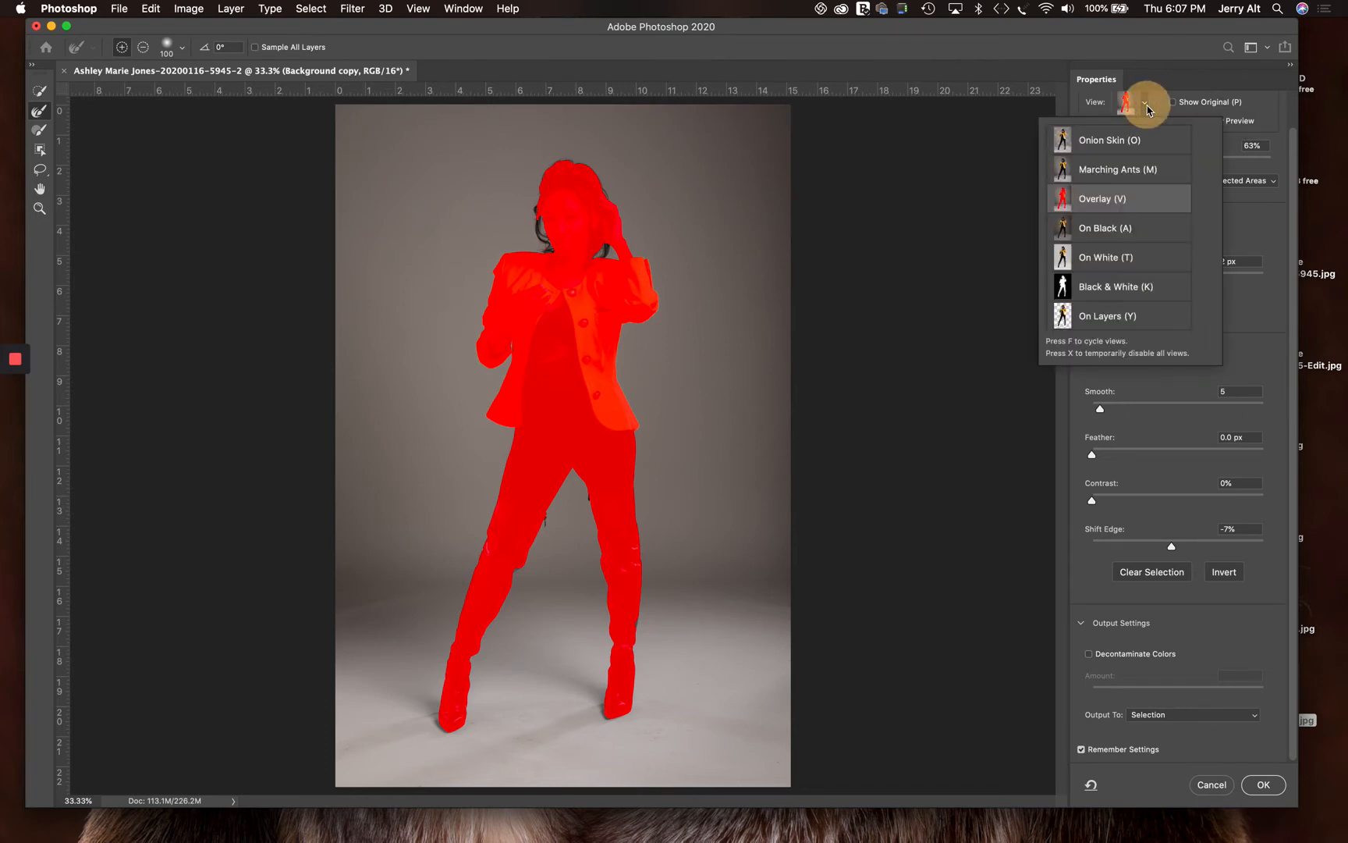
left_click(1114, 287)
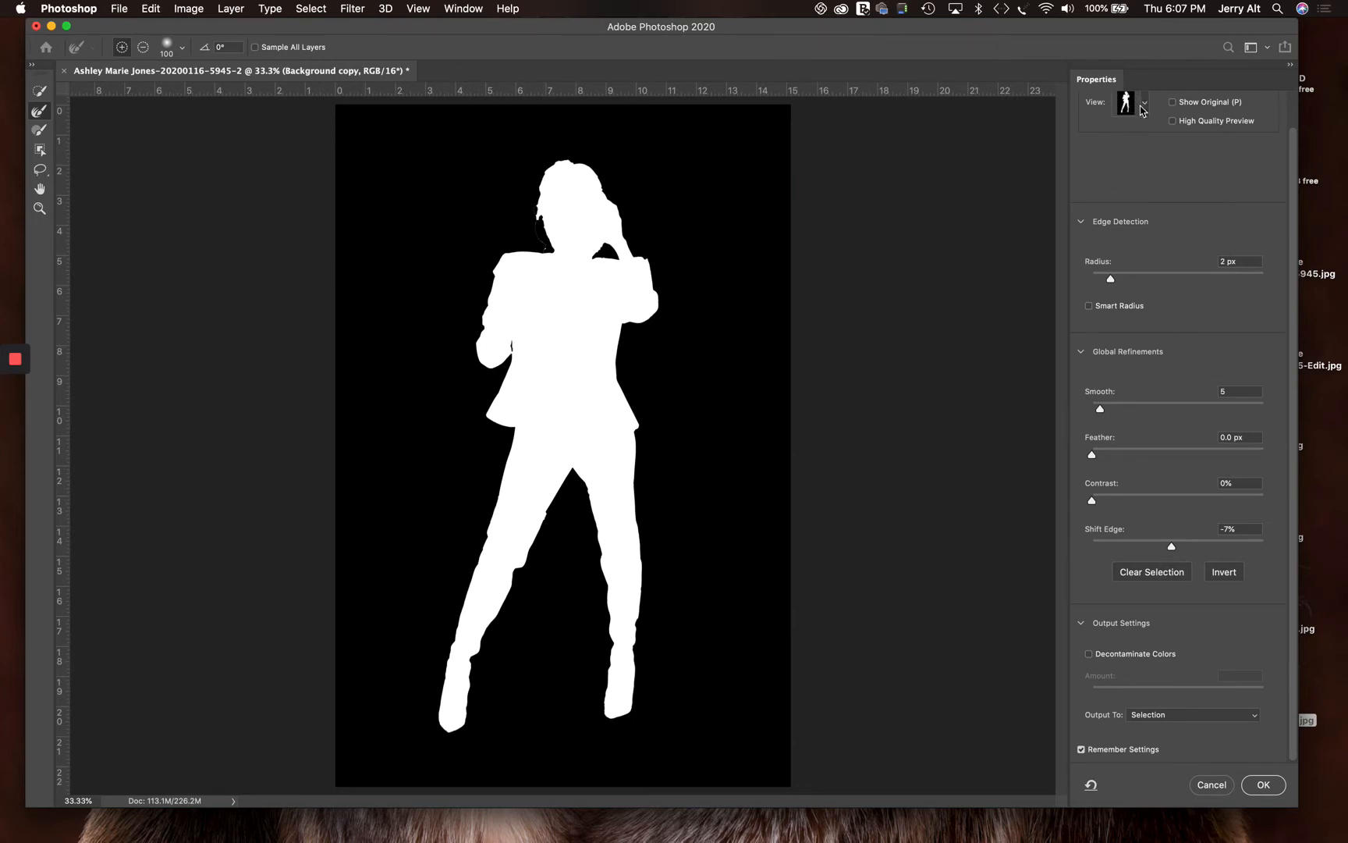
left_click(1145, 107)
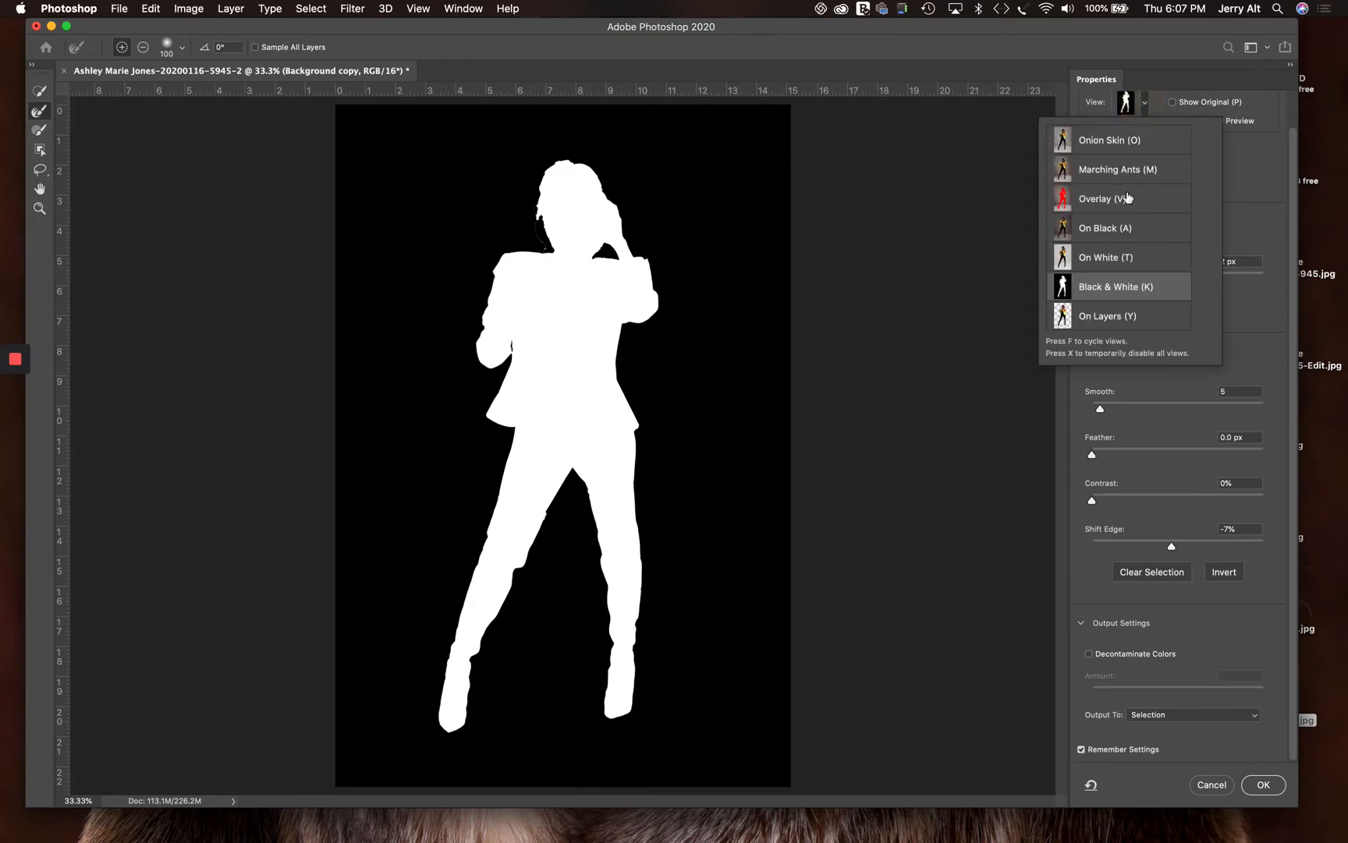
left_click(1098, 200)
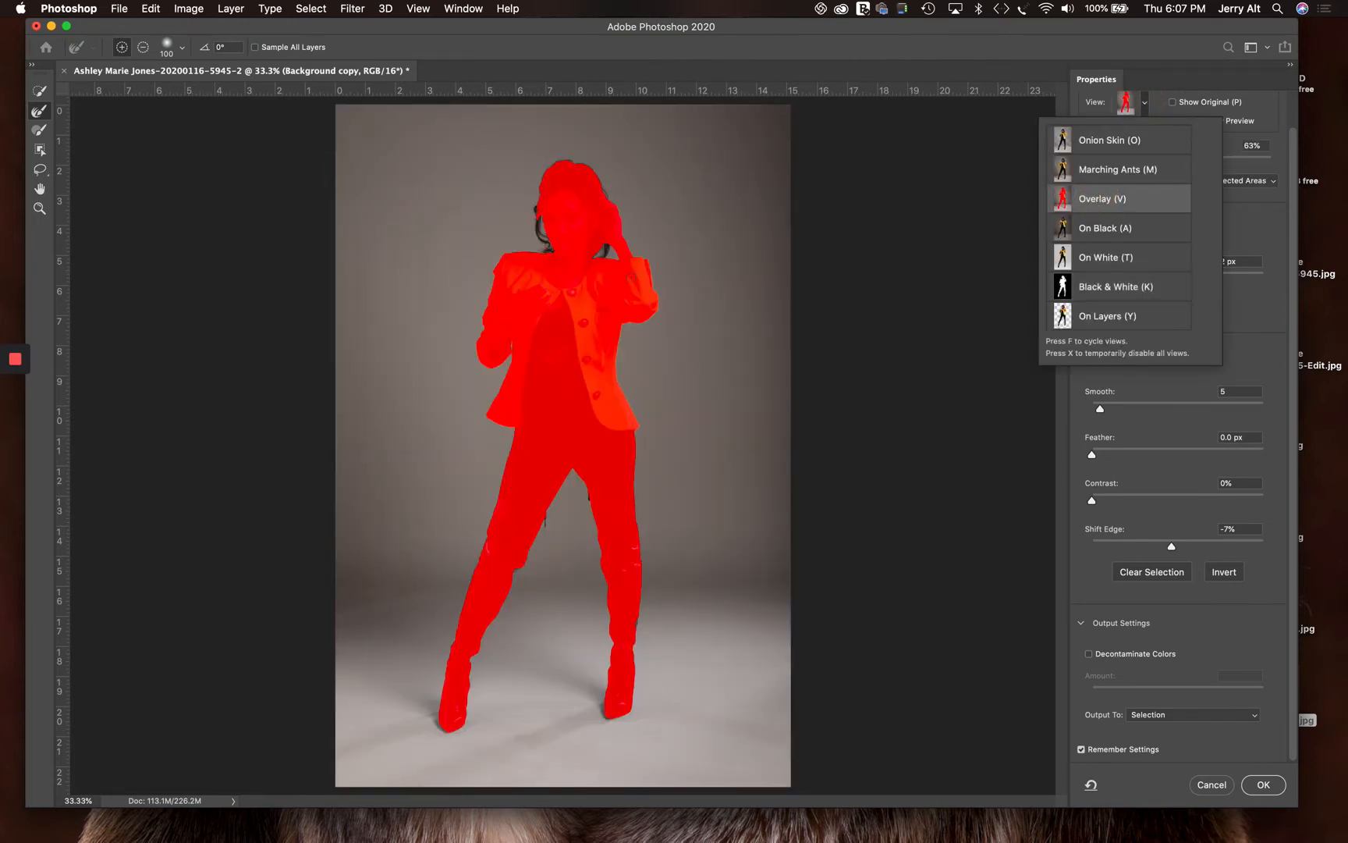
Refine the mask over the loose boot-top tips on the inner thighs with the Refine Edge Brush.
key("super+equal")
key("super+equal")
key("super+equal")
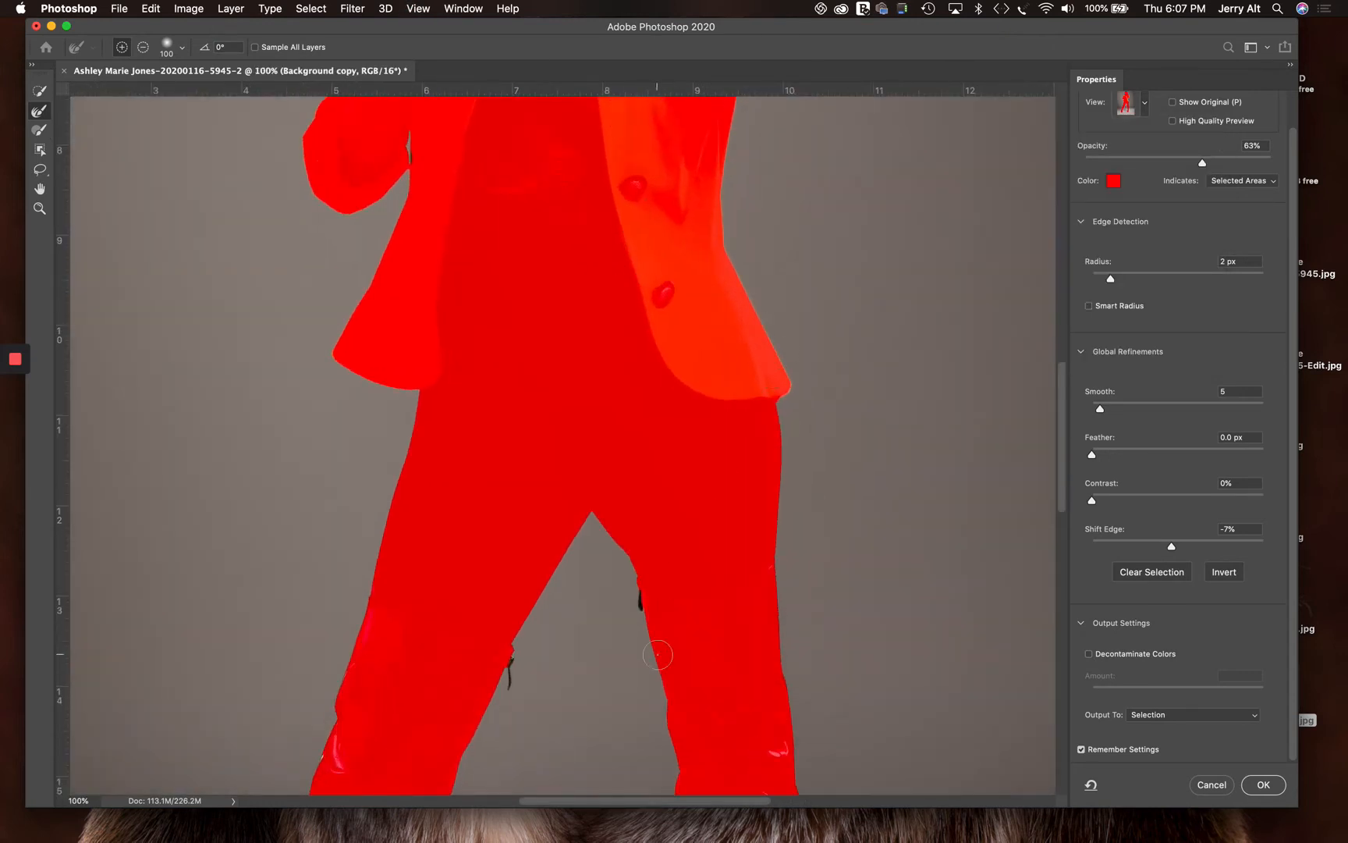
mouse_move(643, 589)
left_mouse_down()
mouse_move(639, 611)
mouse_move(639, 599)
left_mouse_up()
left_click_drag(512, 661, 508, 686)
left_click_drag(586, 508, 590, 496)
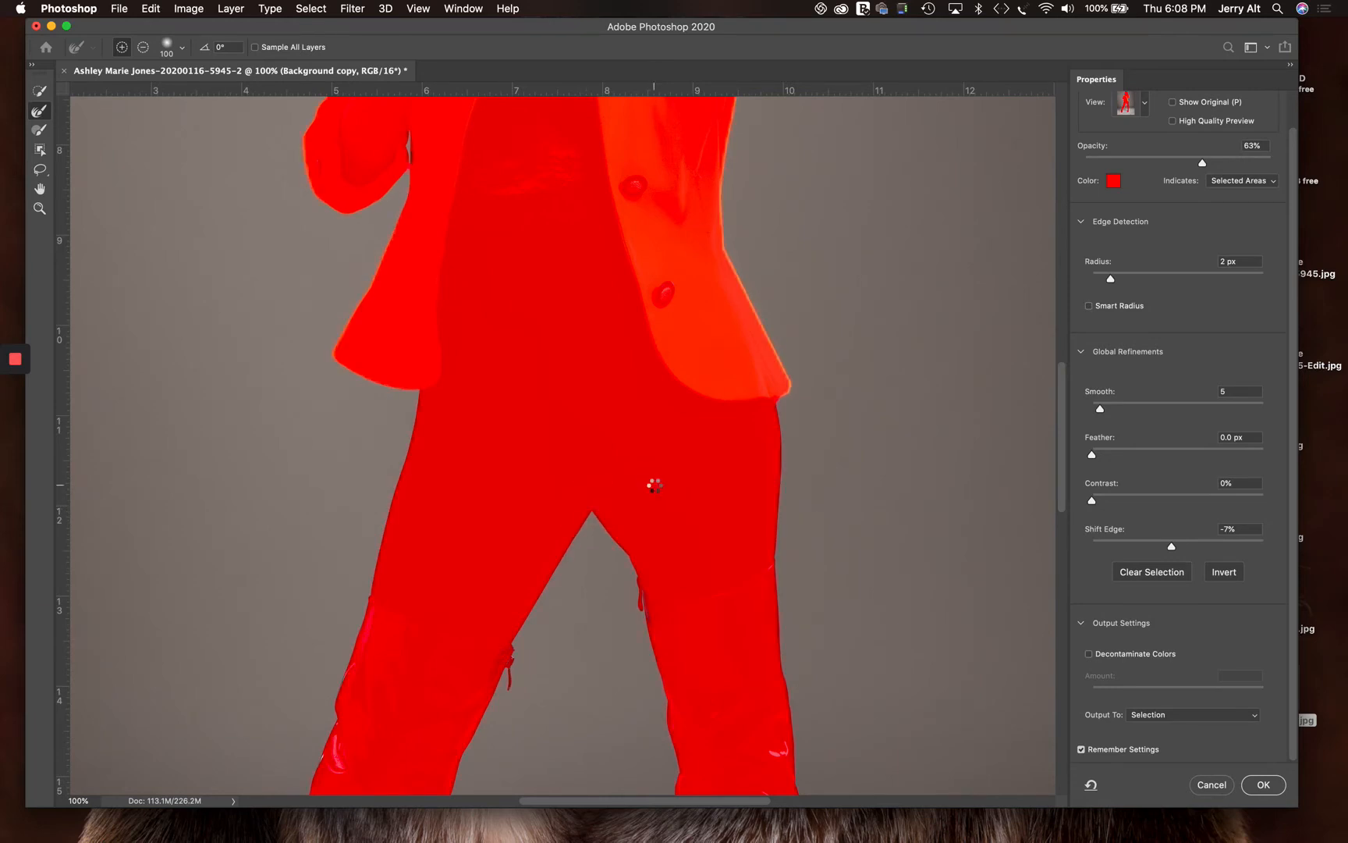
Refine the mask along the narrow gap between the bent arm's cuff and the jacket body.
scroll(507, 492, "up", 5)
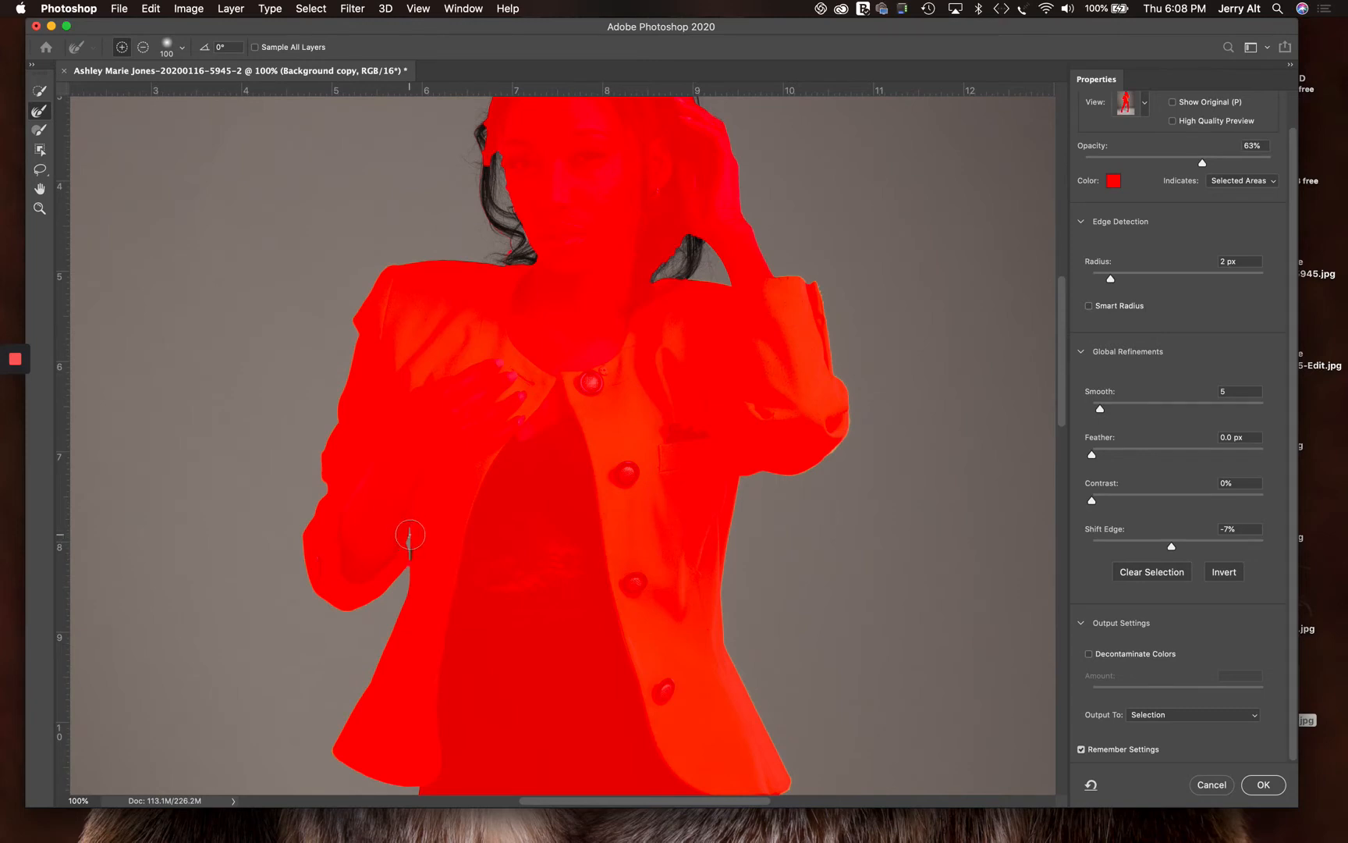
left_click_drag(410, 535, 404, 585)
key("super+plus")
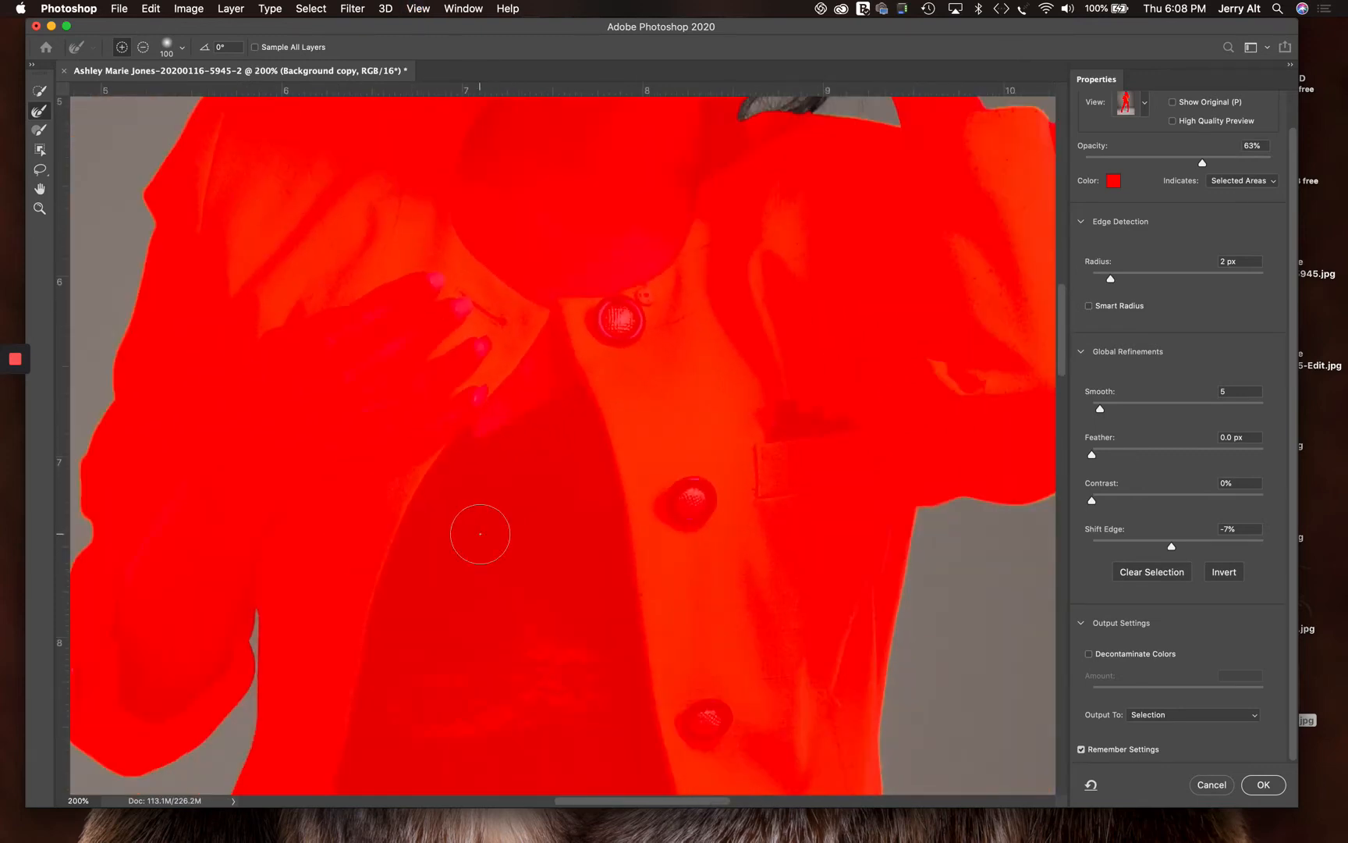
Refine the mask over the loose hair beside the raised arm, around the head and beside the face.
key("super+0")
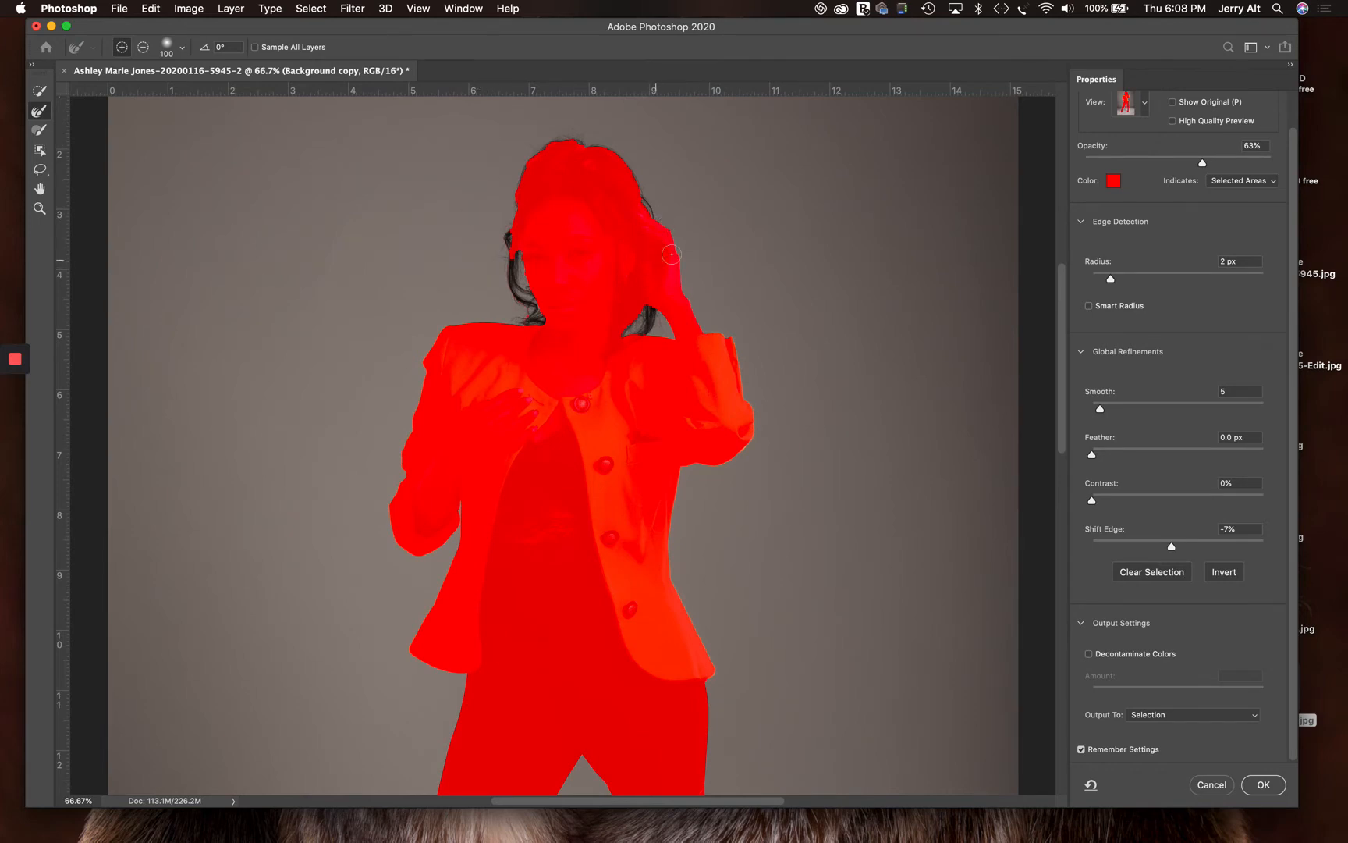
mouse_move(660, 295)
left_mouse_down()
mouse_move(632, 316)
mouse_move(662, 286)
mouse_move(632, 316)
mouse_move(657, 333)
mouse_move(632, 304)
mouse_move(648, 321)
left_mouse_up()
scroll(624, 283, "up", 3)
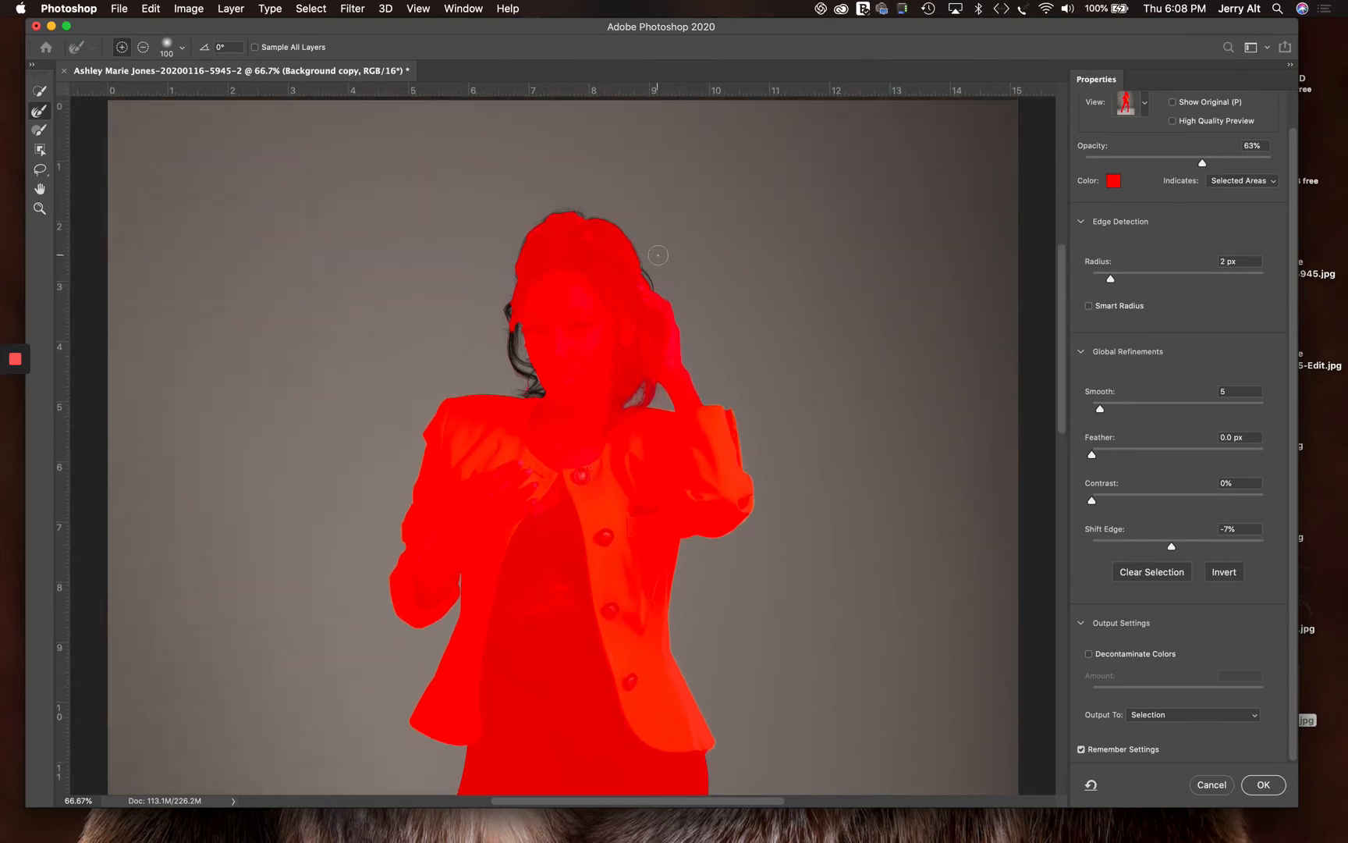
mouse_move(662, 290)
left_mouse_down()
mouse_move(632, 235)
mouse_move(566, 210)
mouse_move(521, 217)
mouse_move(500, 317)
mouse_move(514, 251)
left_mouse_up()
mouse_move(524, 383)
left_mouse_down()
mouse_move(505, 376)
mouse_move(543, 389)
mouse_move(524, 384)
mouse_move(518, 331)
left_mouse_up()
Check the refined overlay across the whole figure and refine the outer edge of the right-hand boot above the ankle.
key("super+minus")
key("super+minus")
key("super+minus")
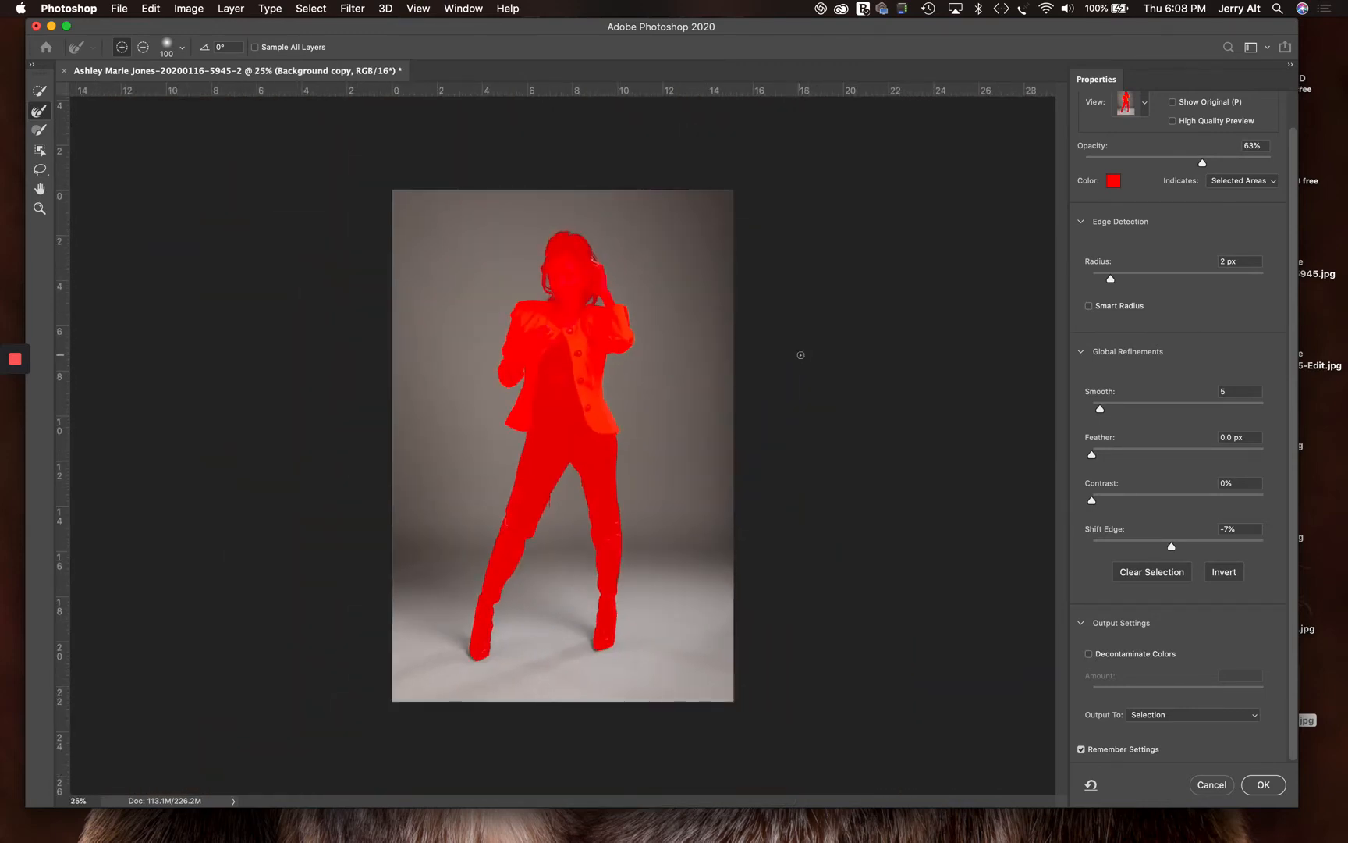
key("super+plus")
key("super+plus")
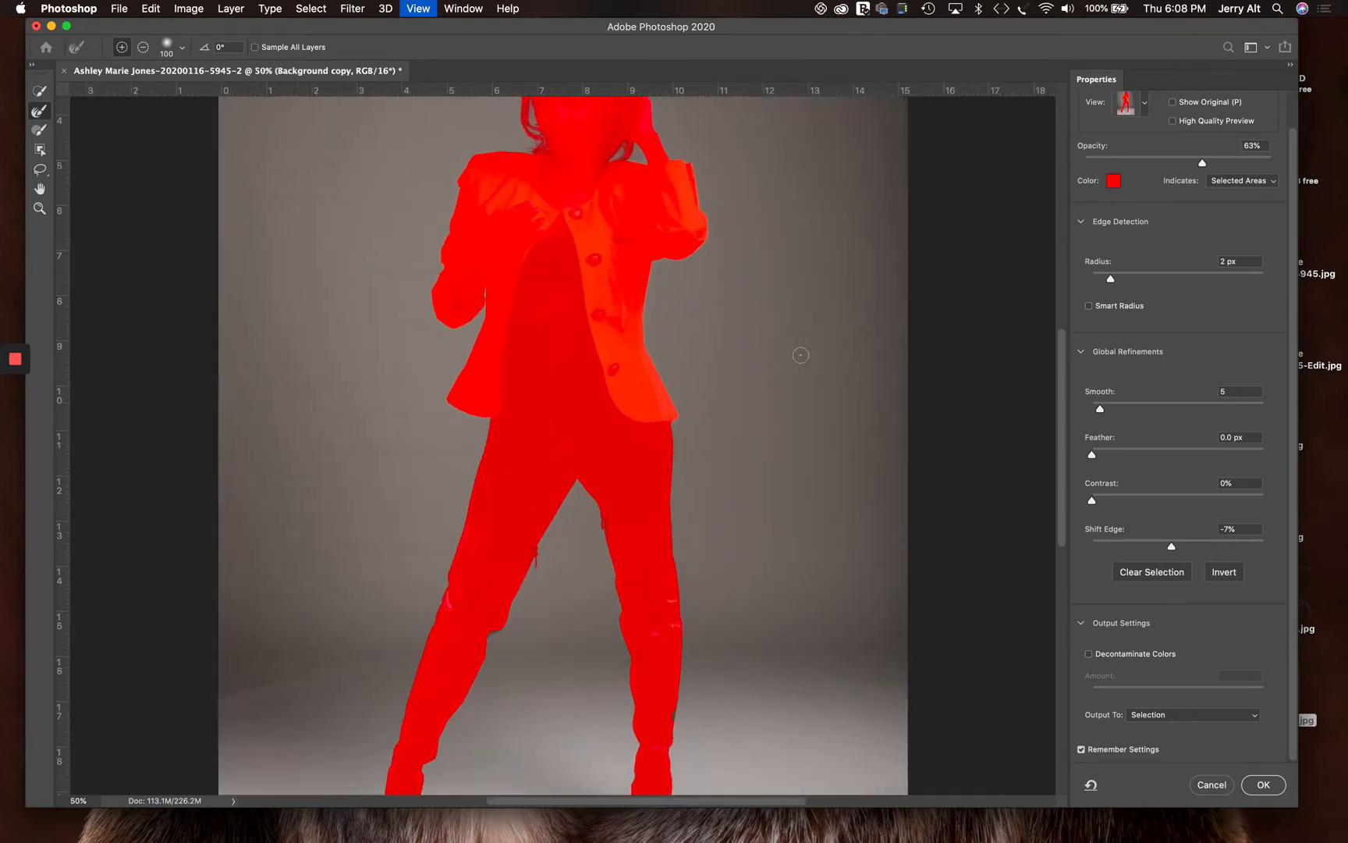
key("super+plus")
key("super+minus")
key("super+minus")
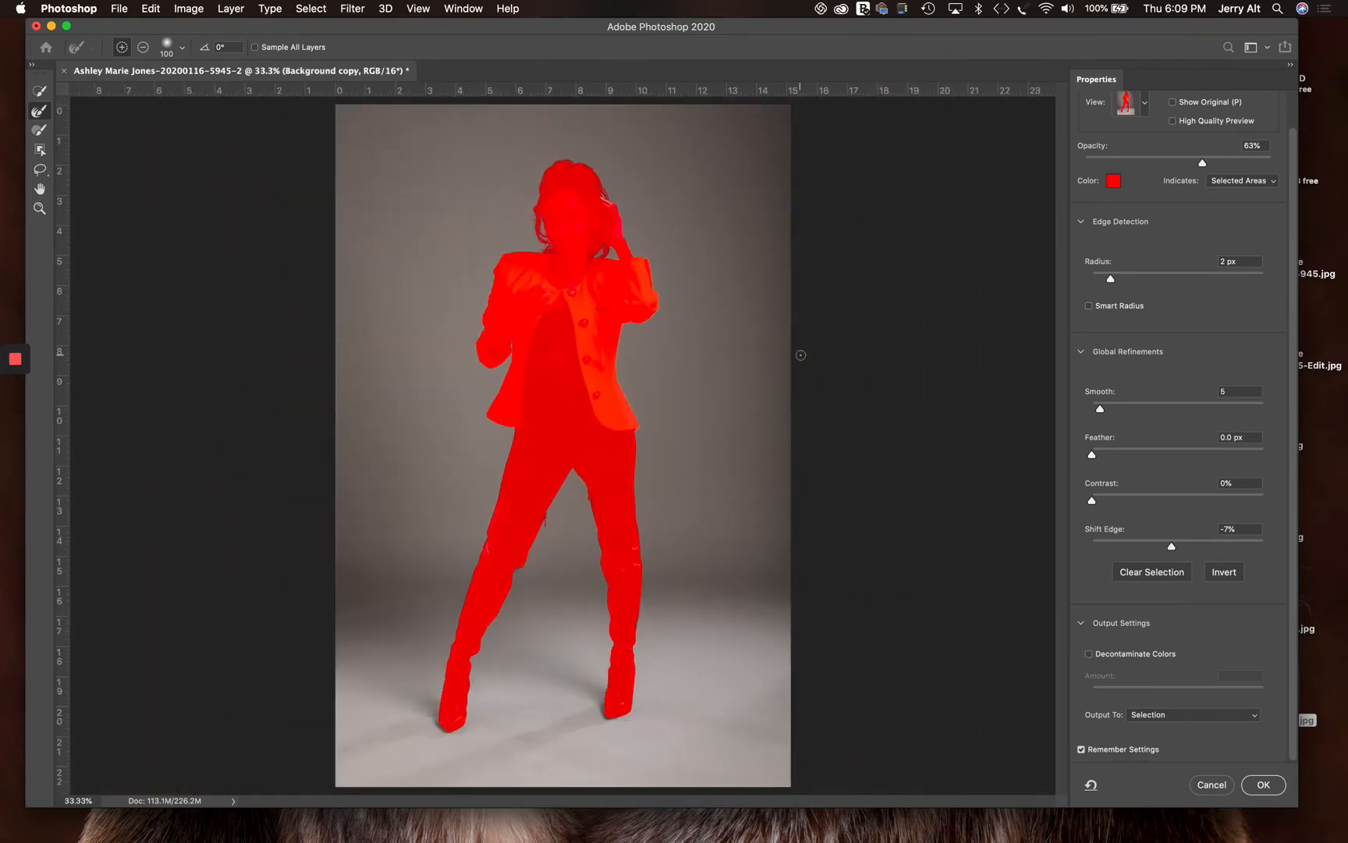
key("super+plus")
key("super+minus")
left_click_drag(637, 621, 643, 605)
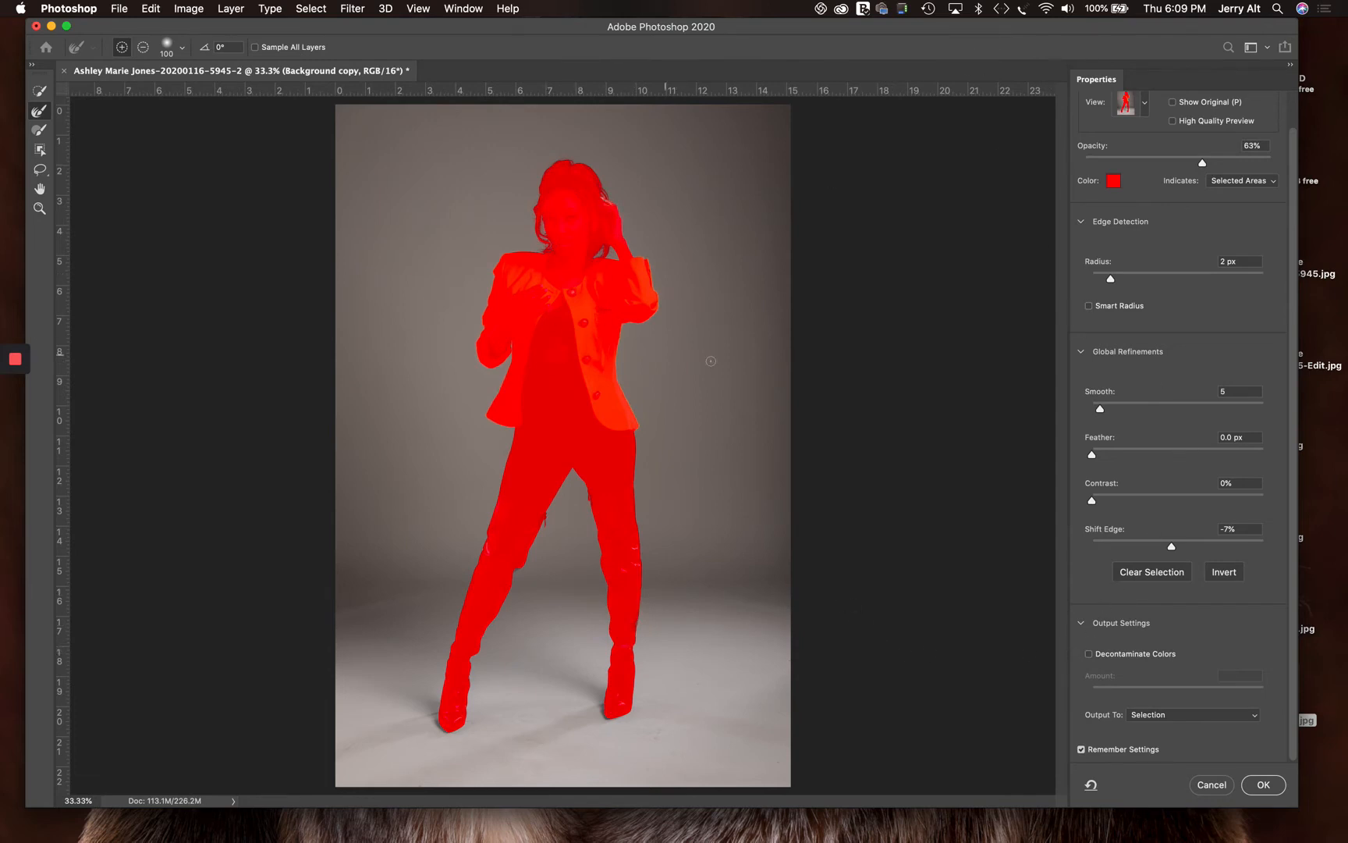
Keep the output set to Selection and apply the Select and Mask refinements.
left_click(1187, 719)
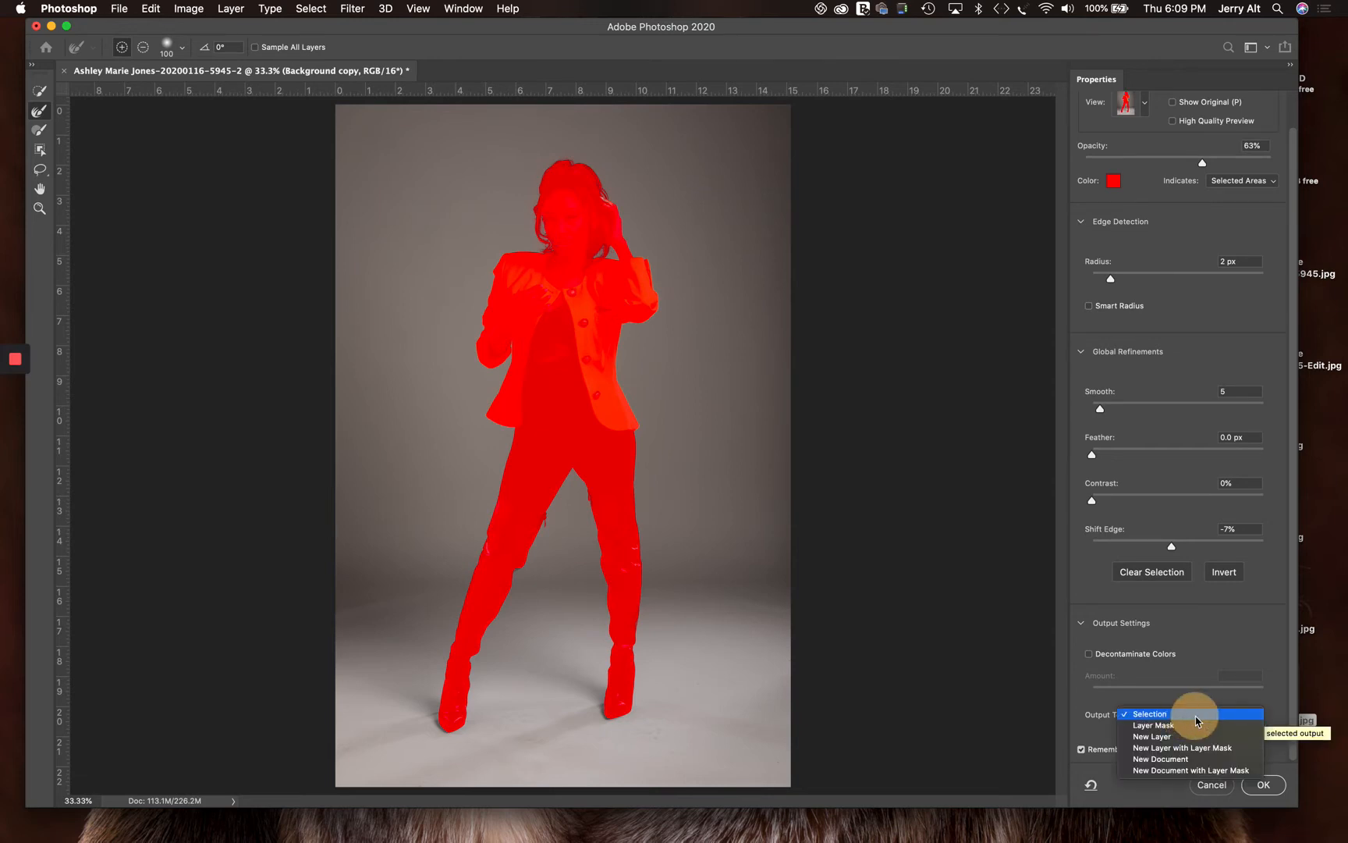
left_click(1197, 714)
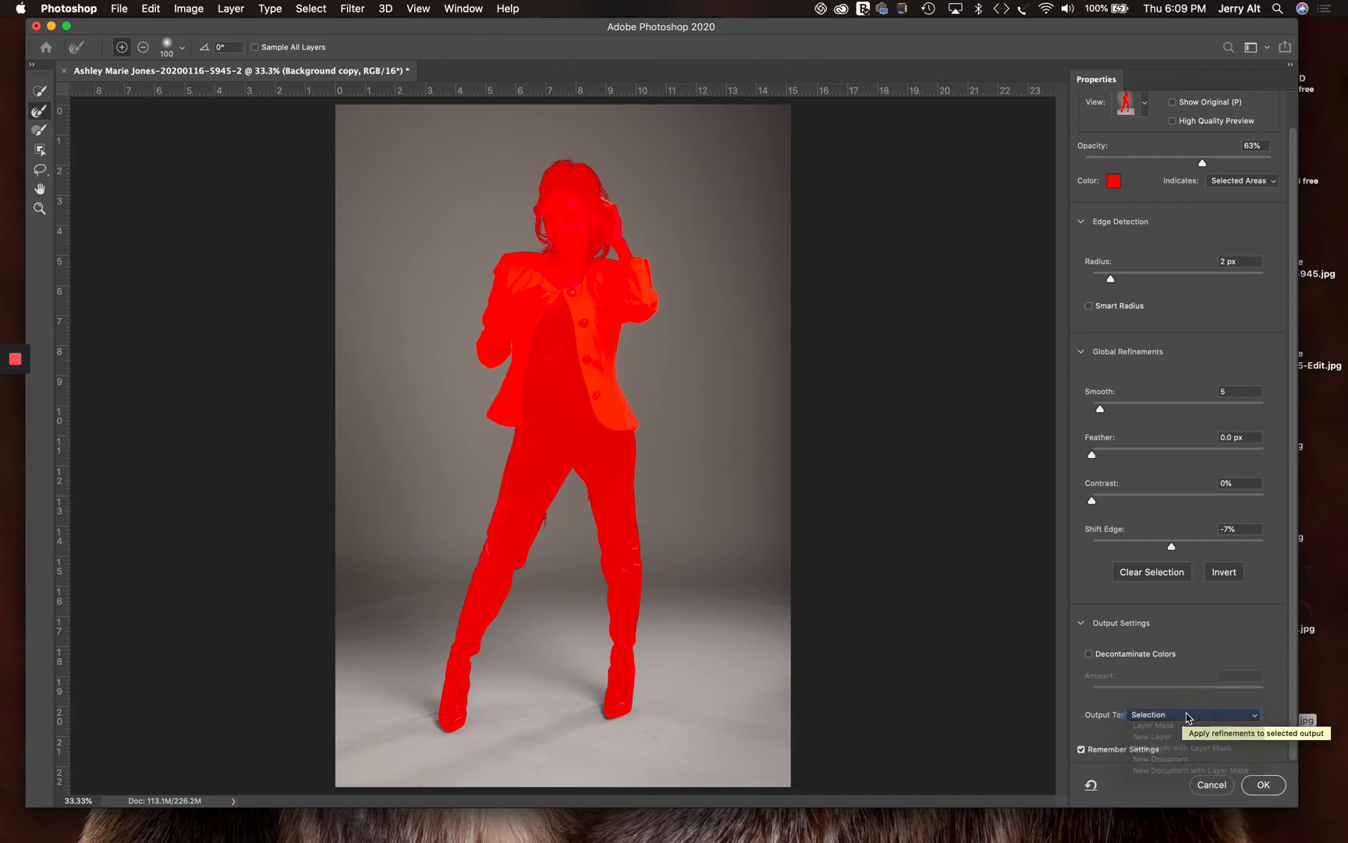
left_click(1263, 785)
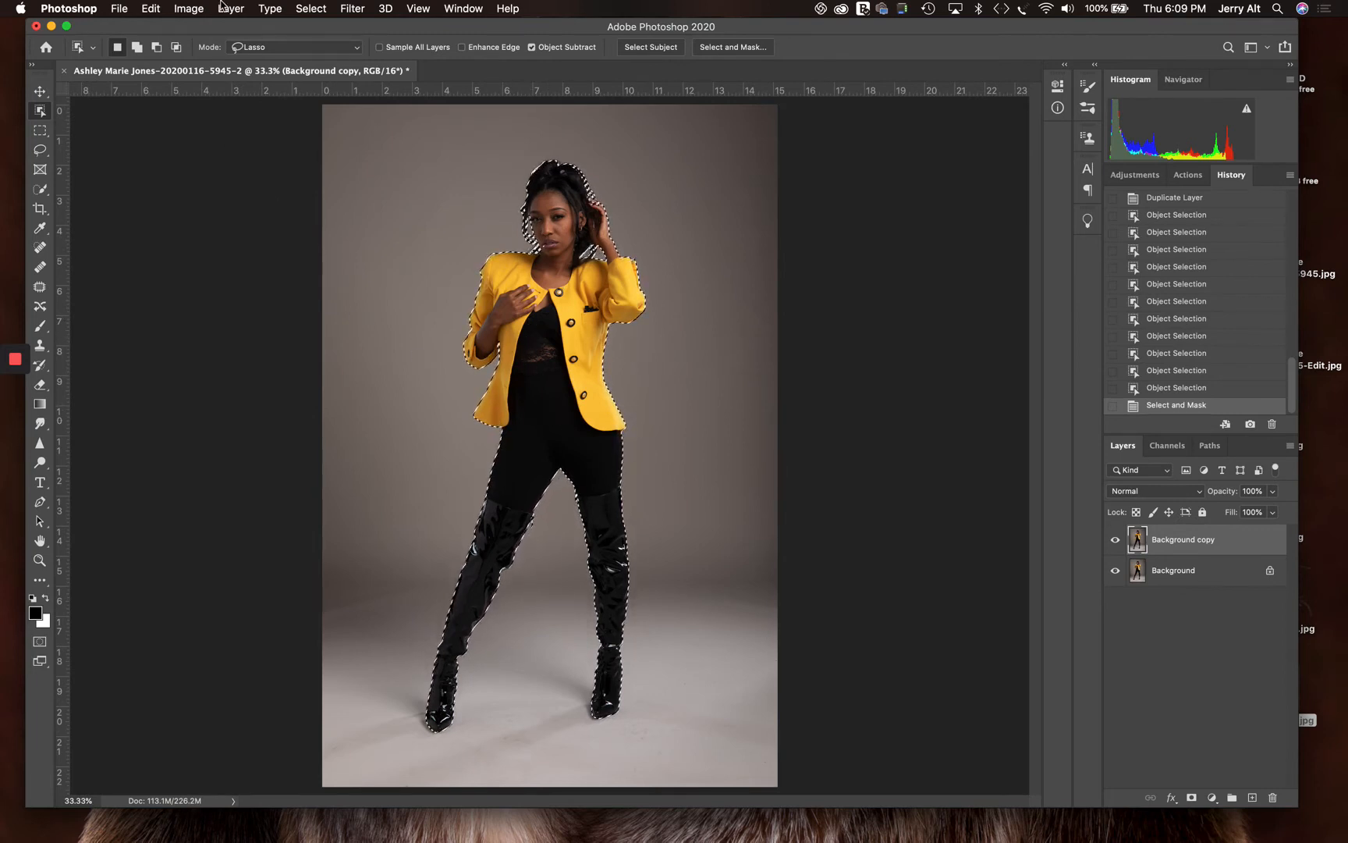
Save the refined selection as a new channel without a custom name, and deselect it.
left_click(322, 8)
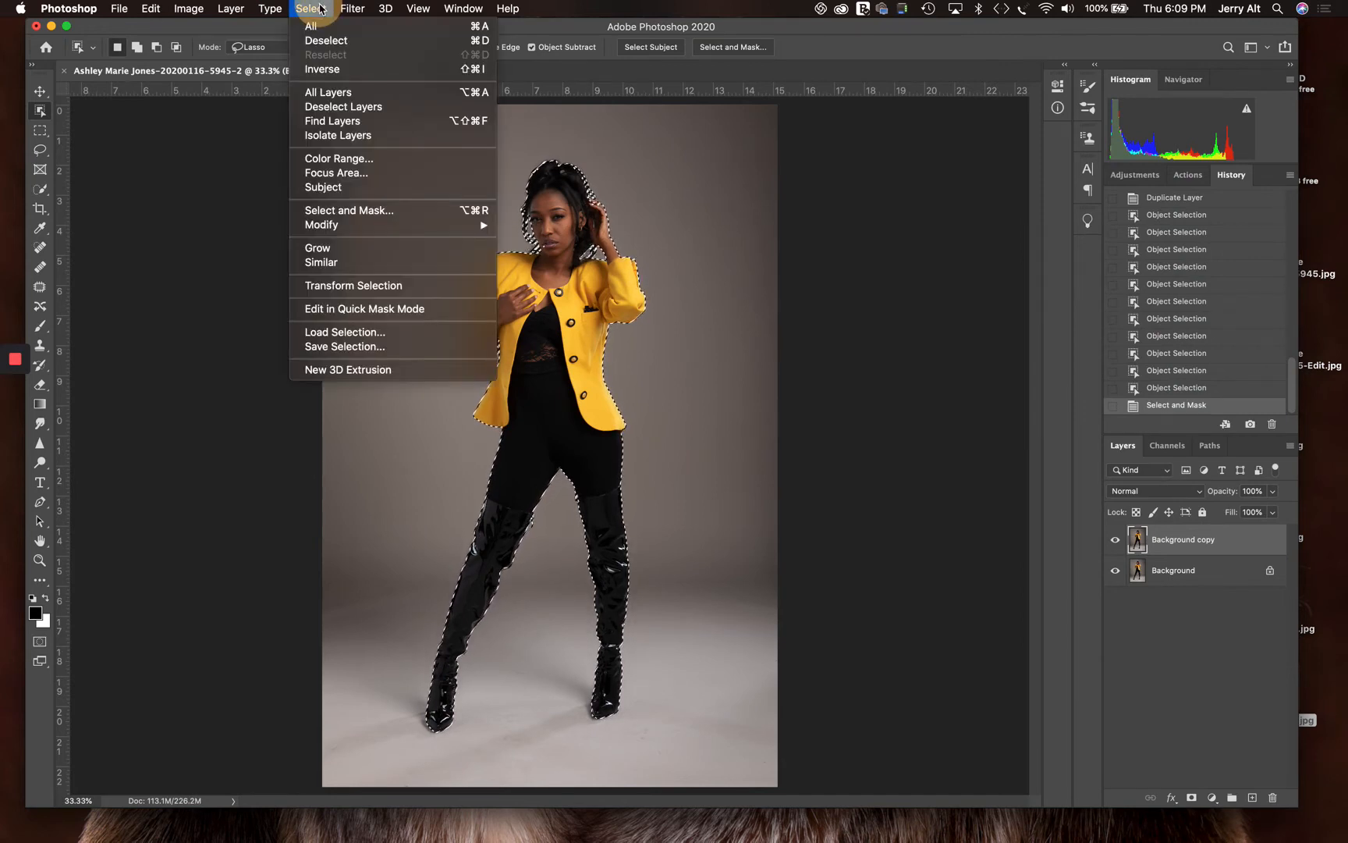
left_click(358, 348)
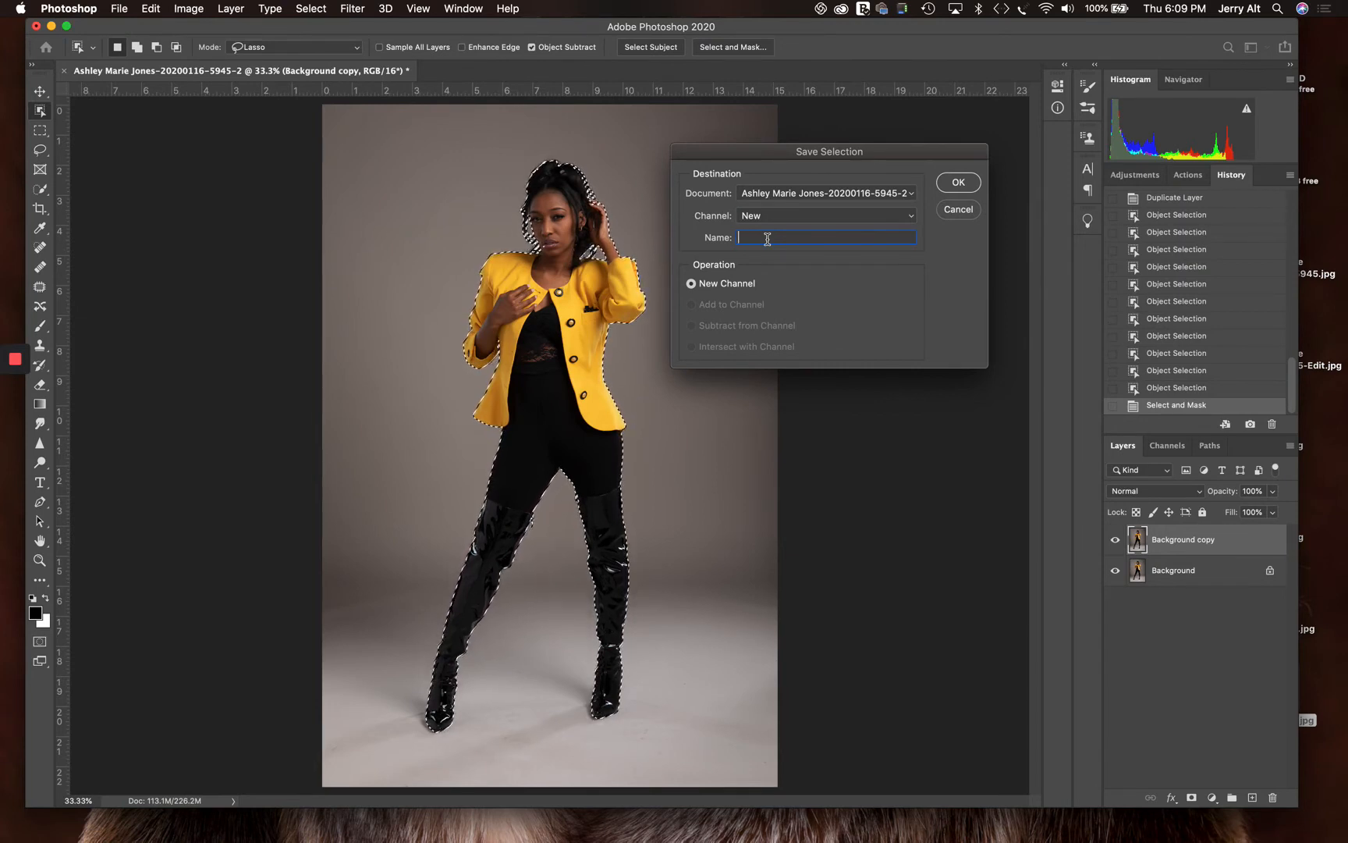
left_click(959, 185)
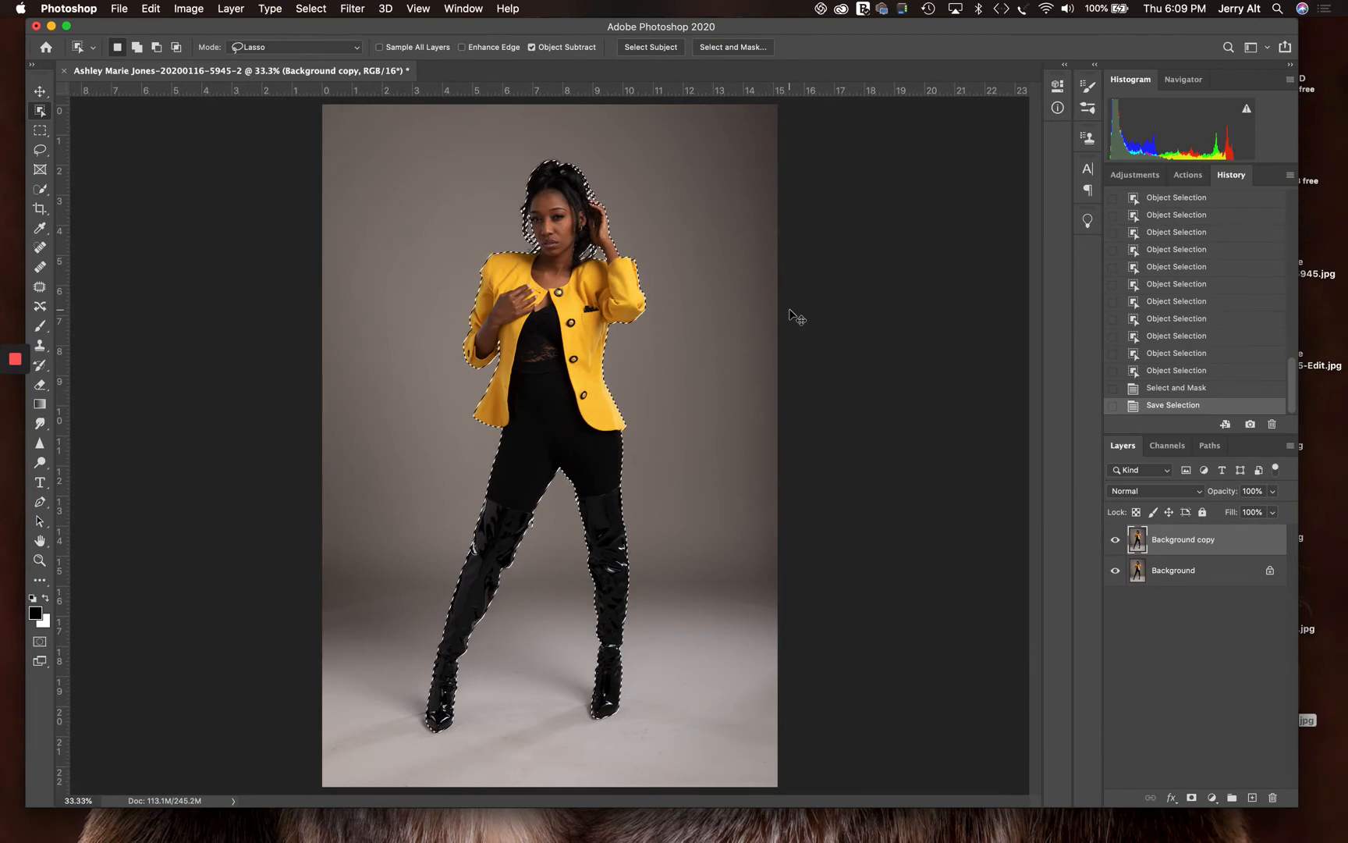
key("super+d")
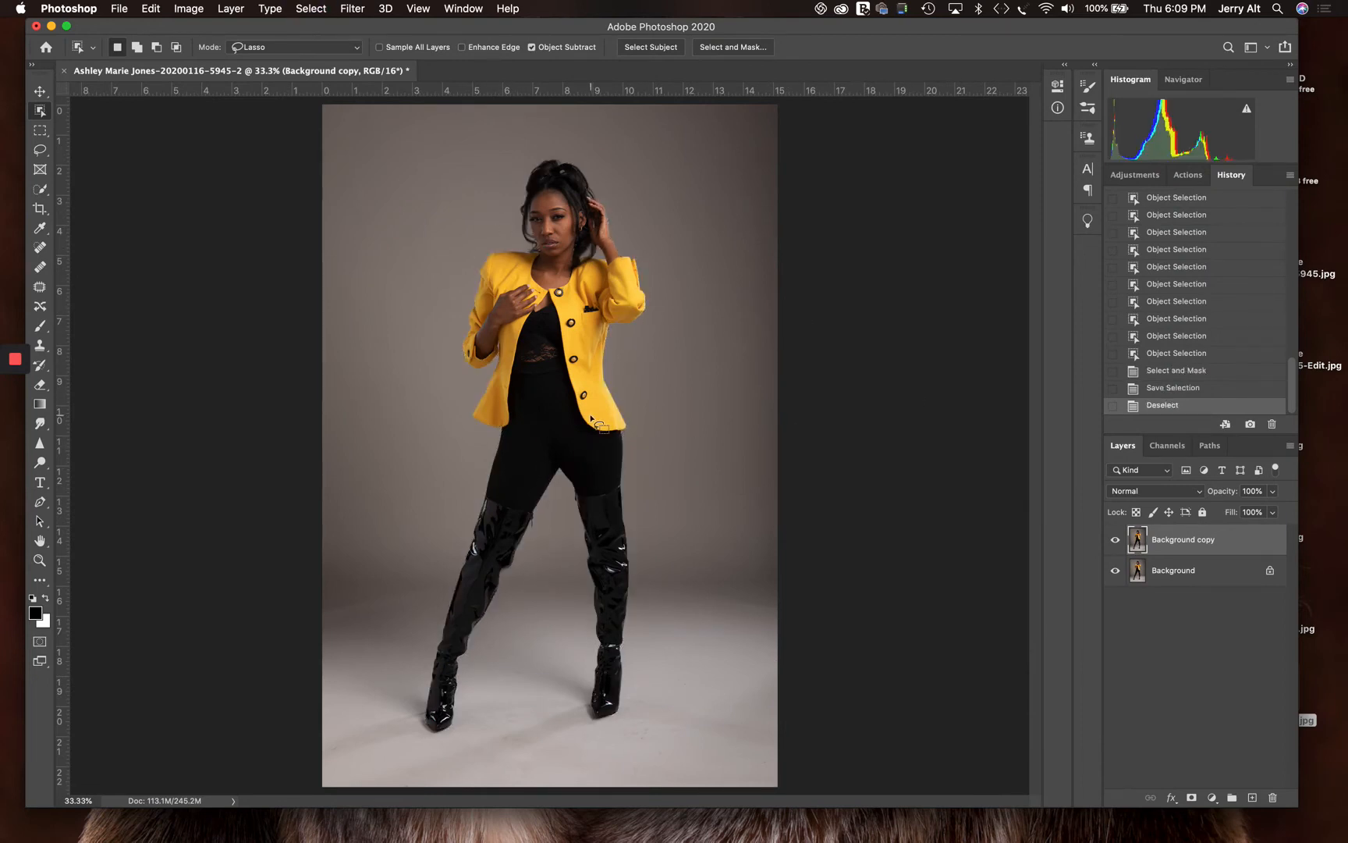
Load the saved selection from channel 1 as a new selection around the model, and deselect it.
left_click(311, 9)
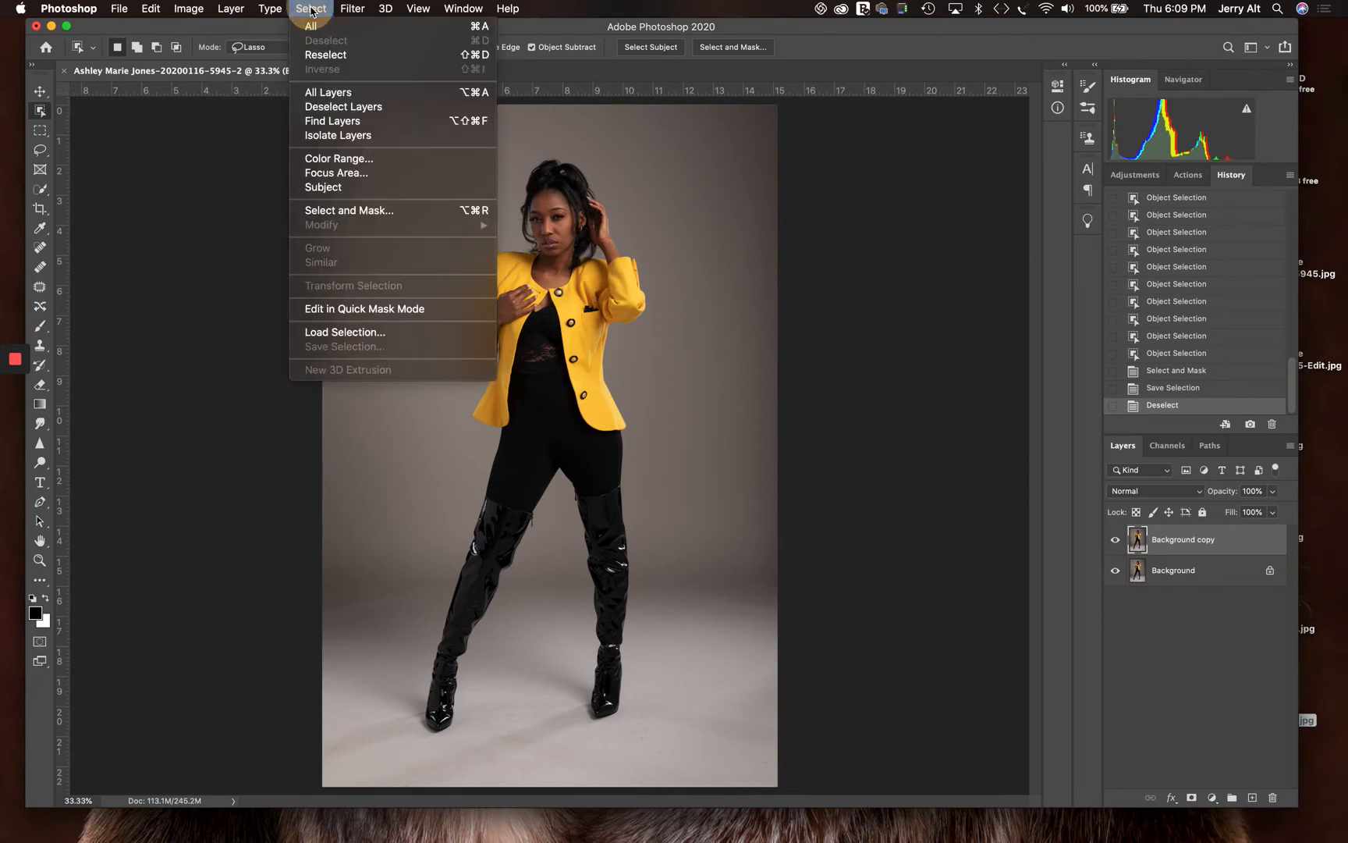
left_click(370, 334)
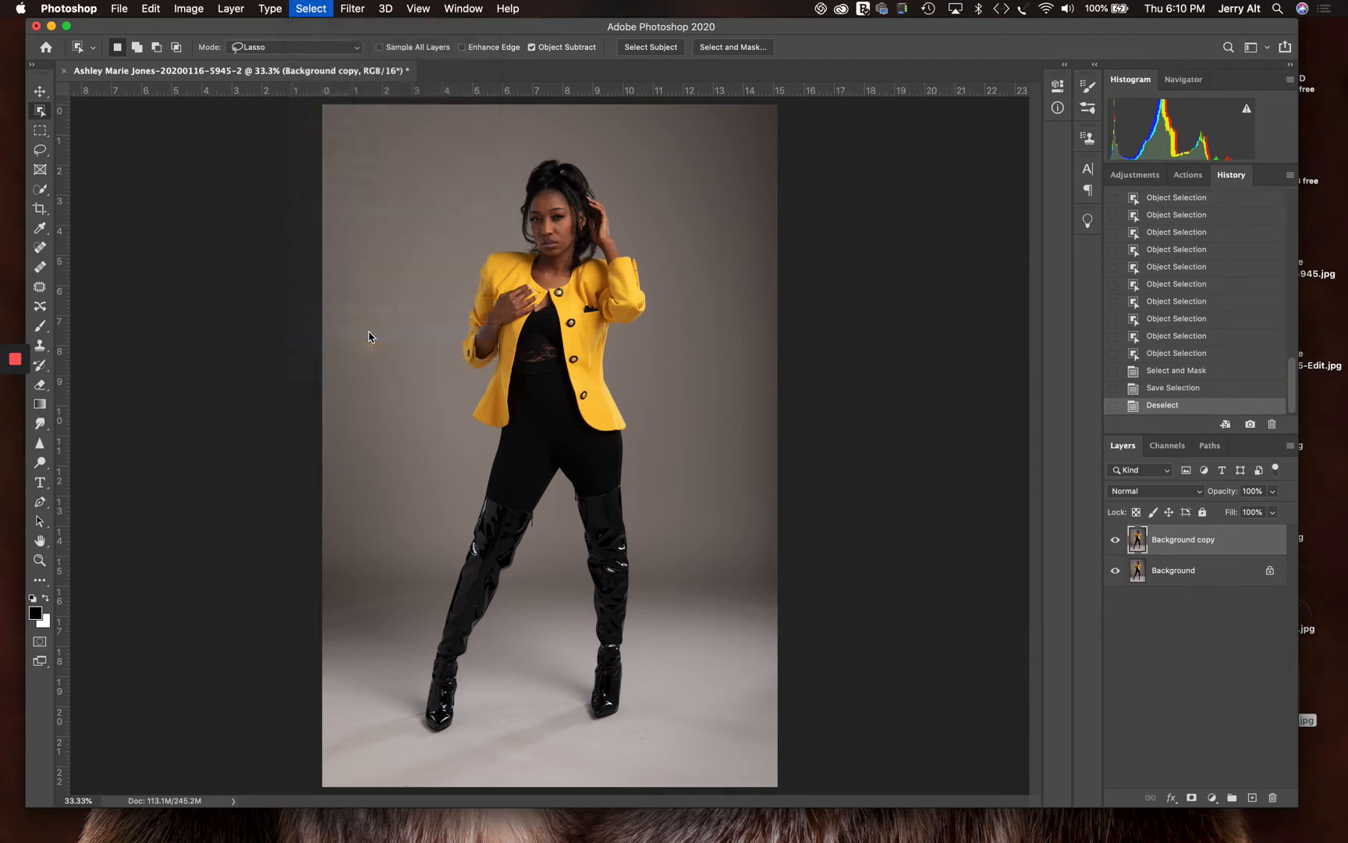
left_click(634, 386)
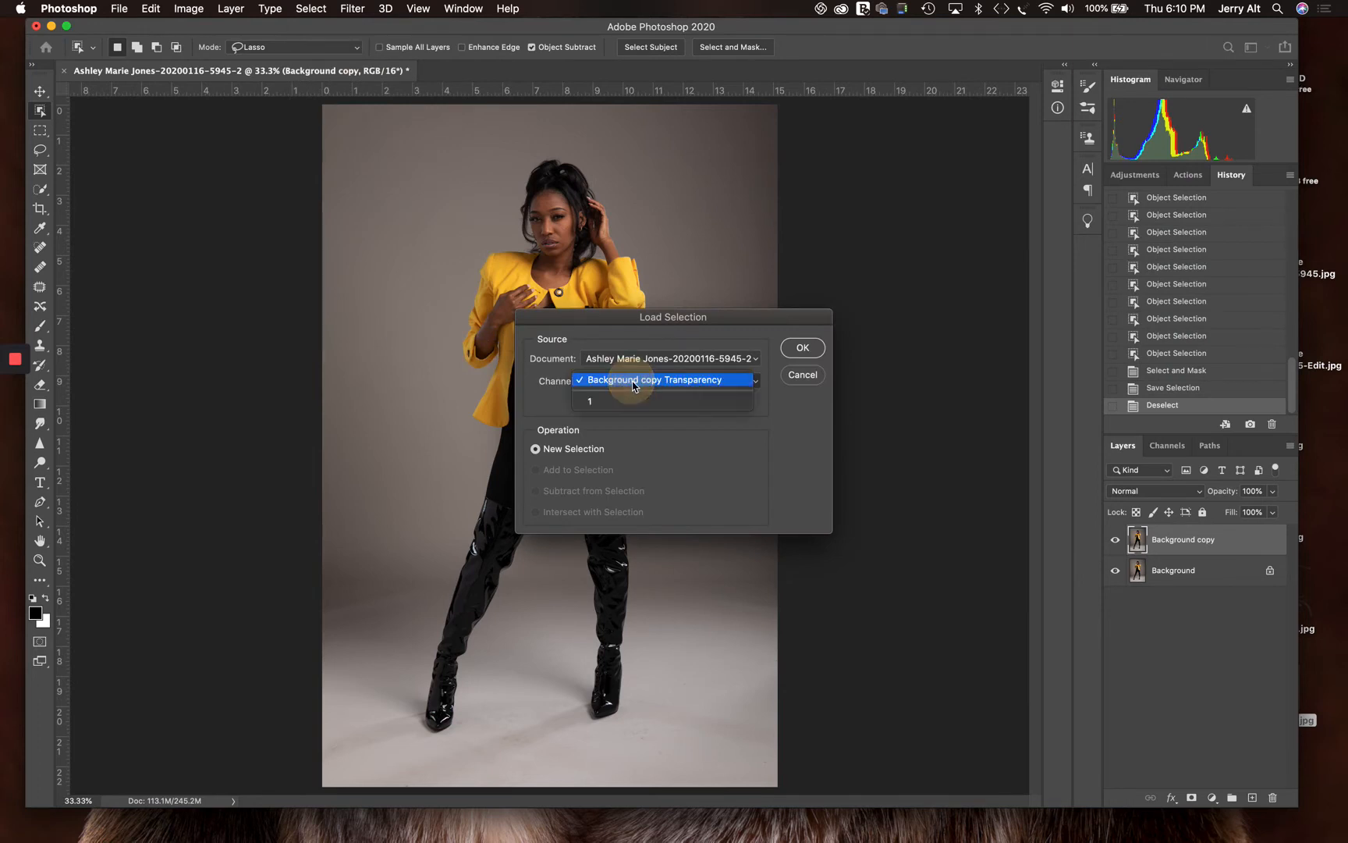
left_click(598, 407)
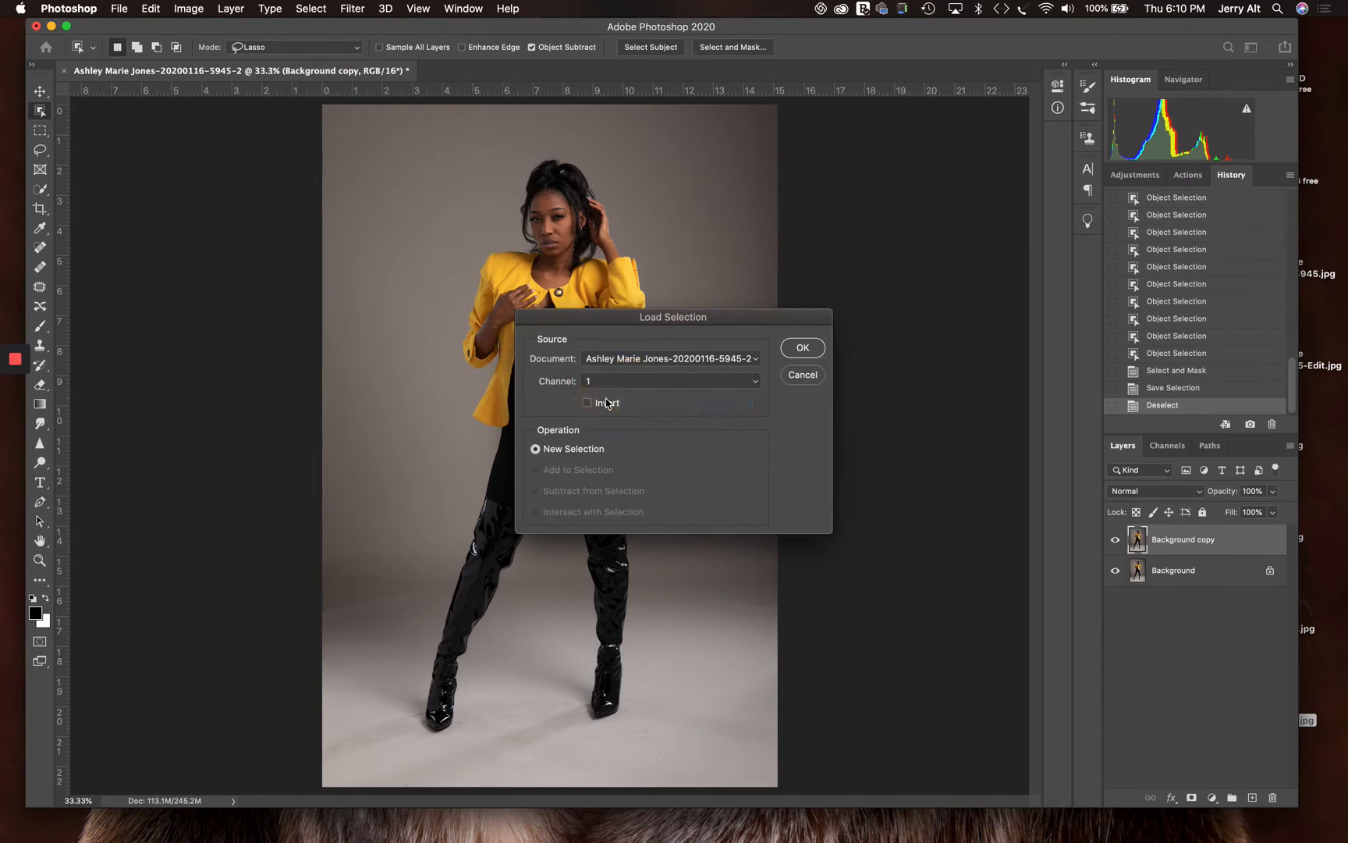
left_click(815, 350)
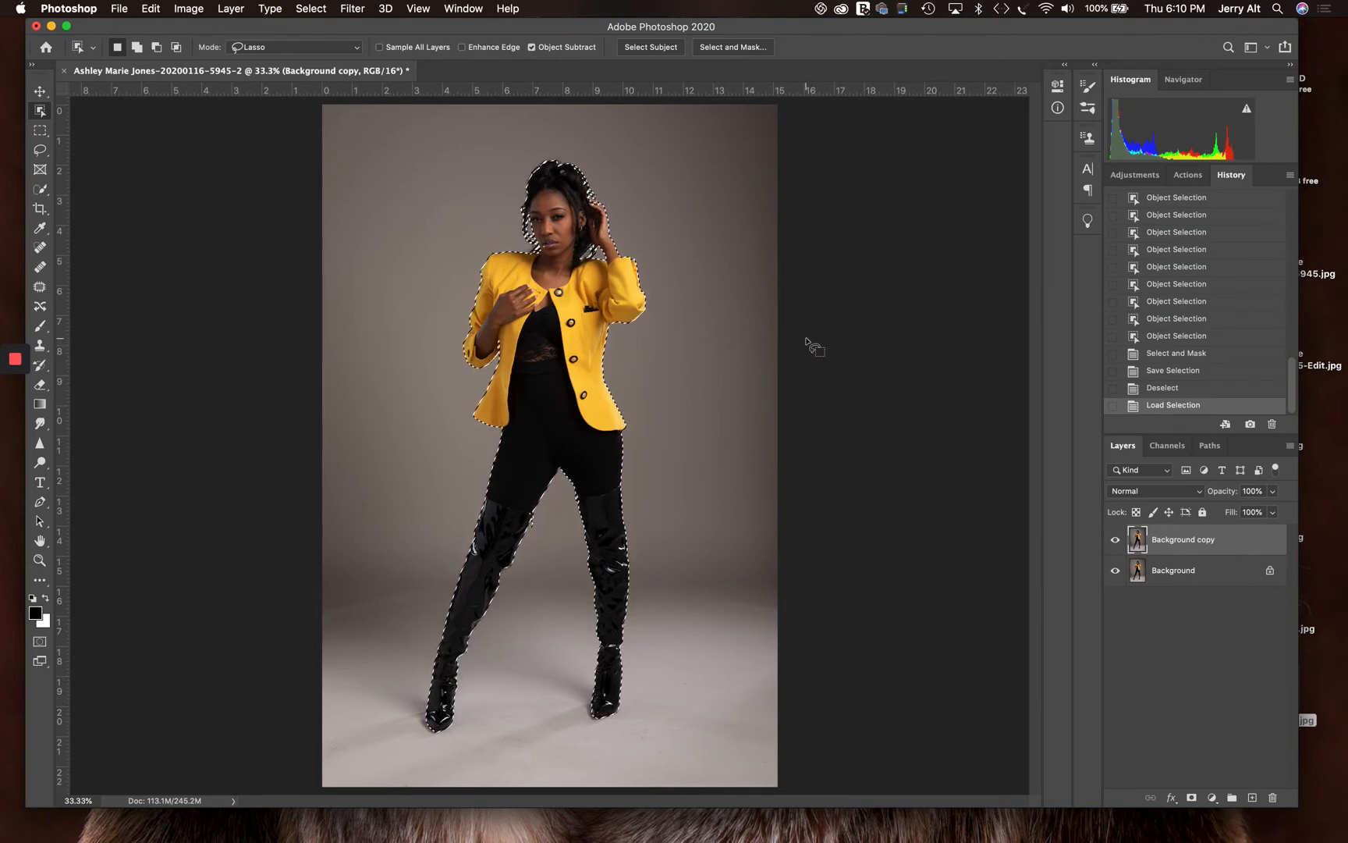
key("super+d")
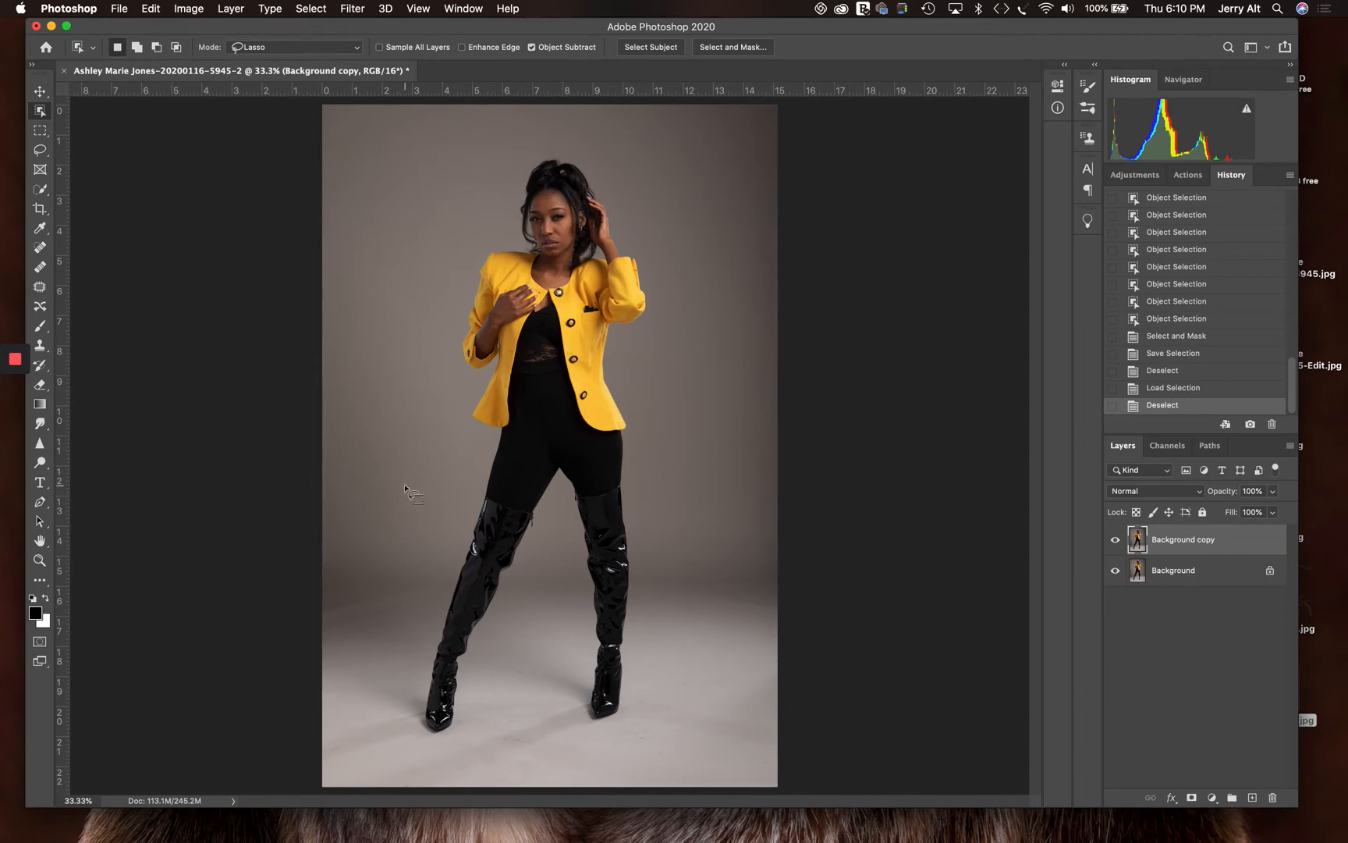
Preview several images in the Digital Backgrounds folder and place The Malco.jpg as an embedded image.
left_click(125, 8)
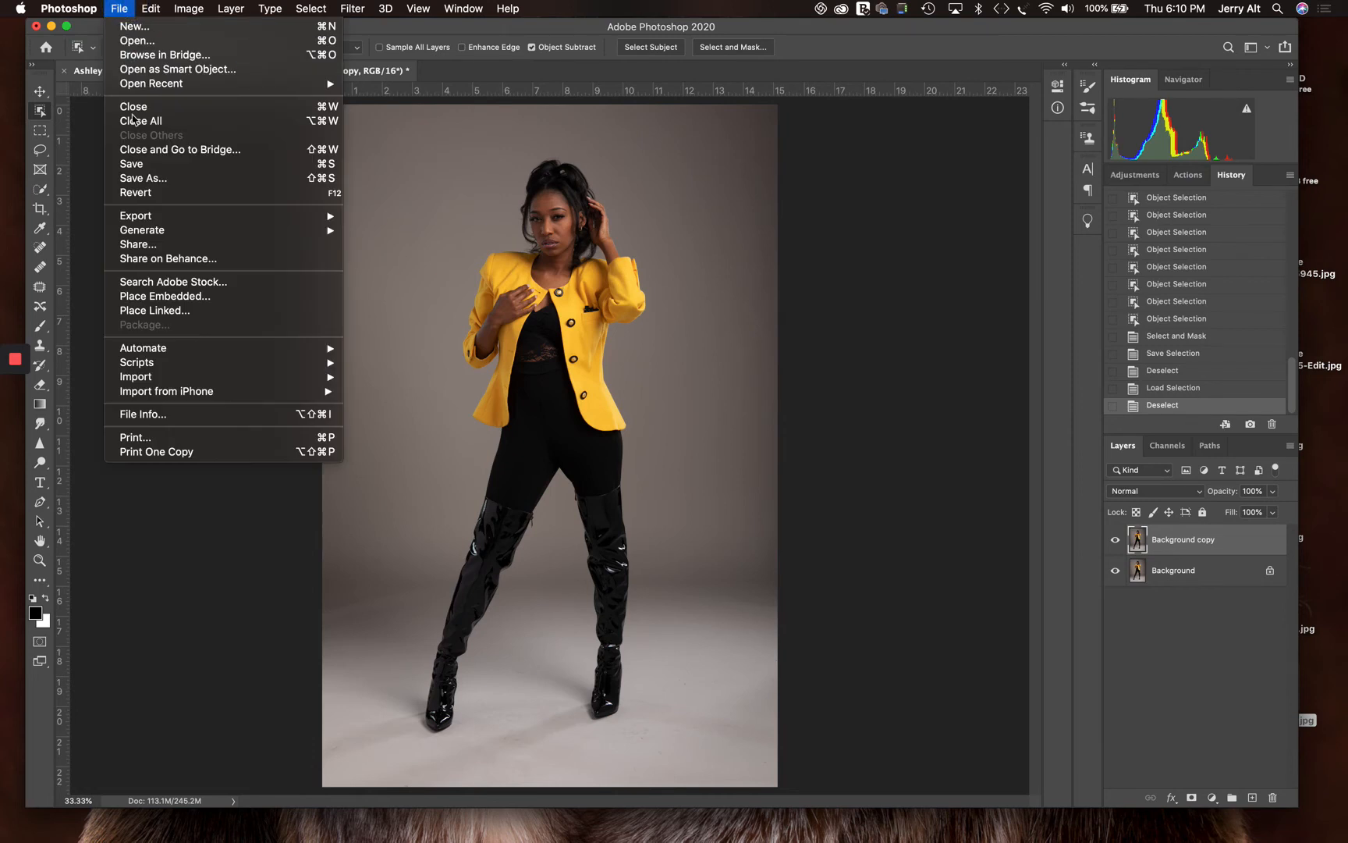
left_click(172, 297)
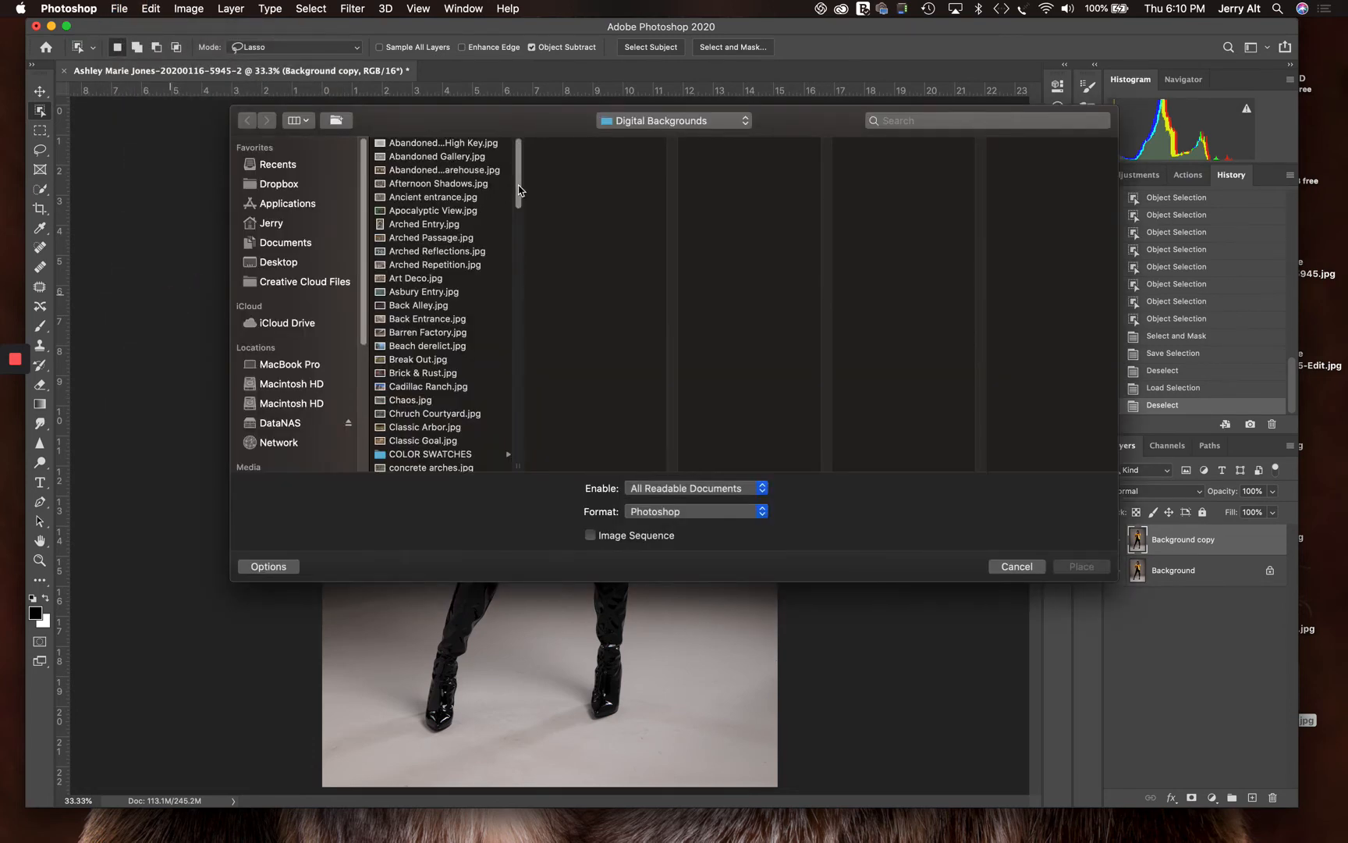
left_click_drag(519, 190, 516, 425)
left_click(421, 347)
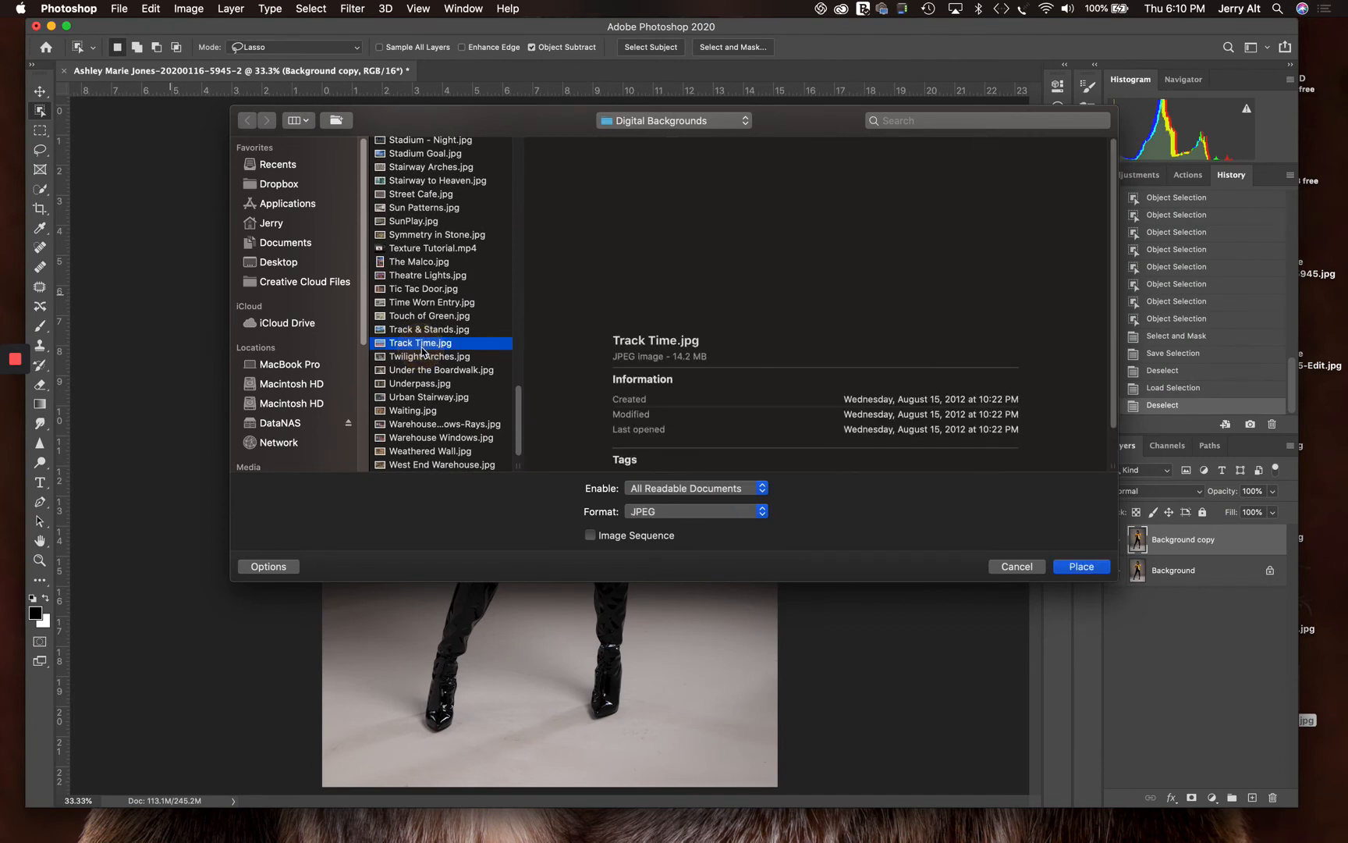
left_click(431, 305)
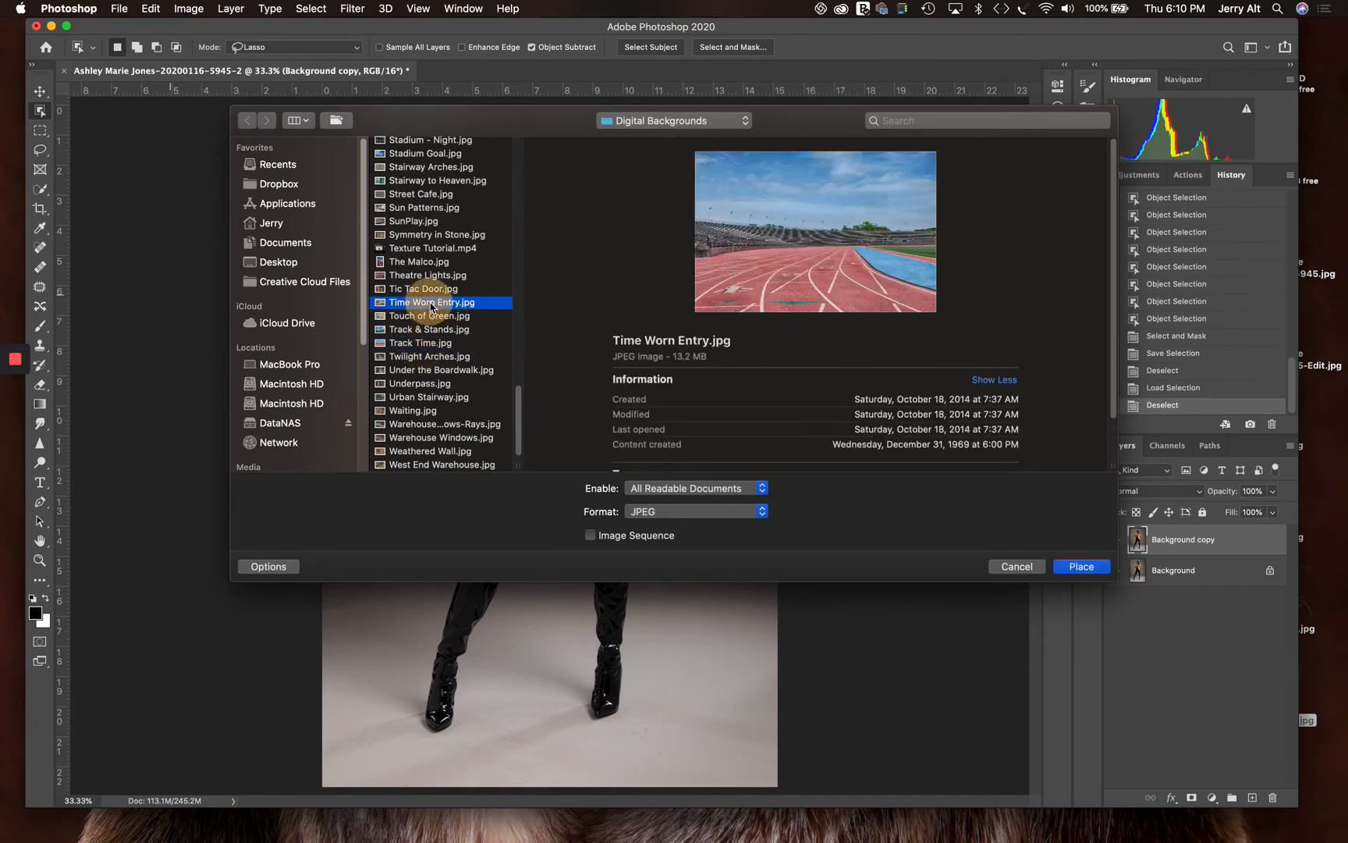
left_click(435, 208)
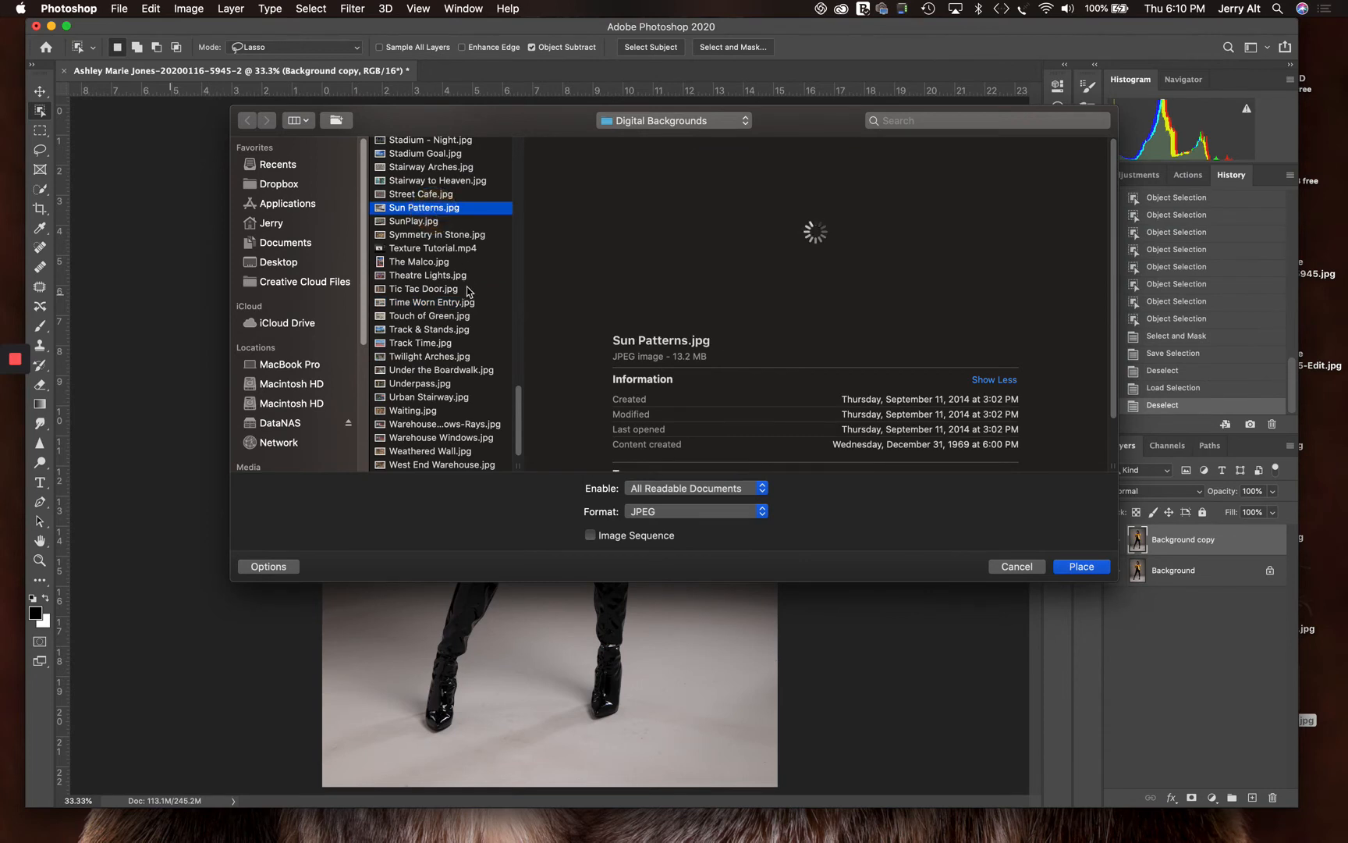
left_click(430, 264)
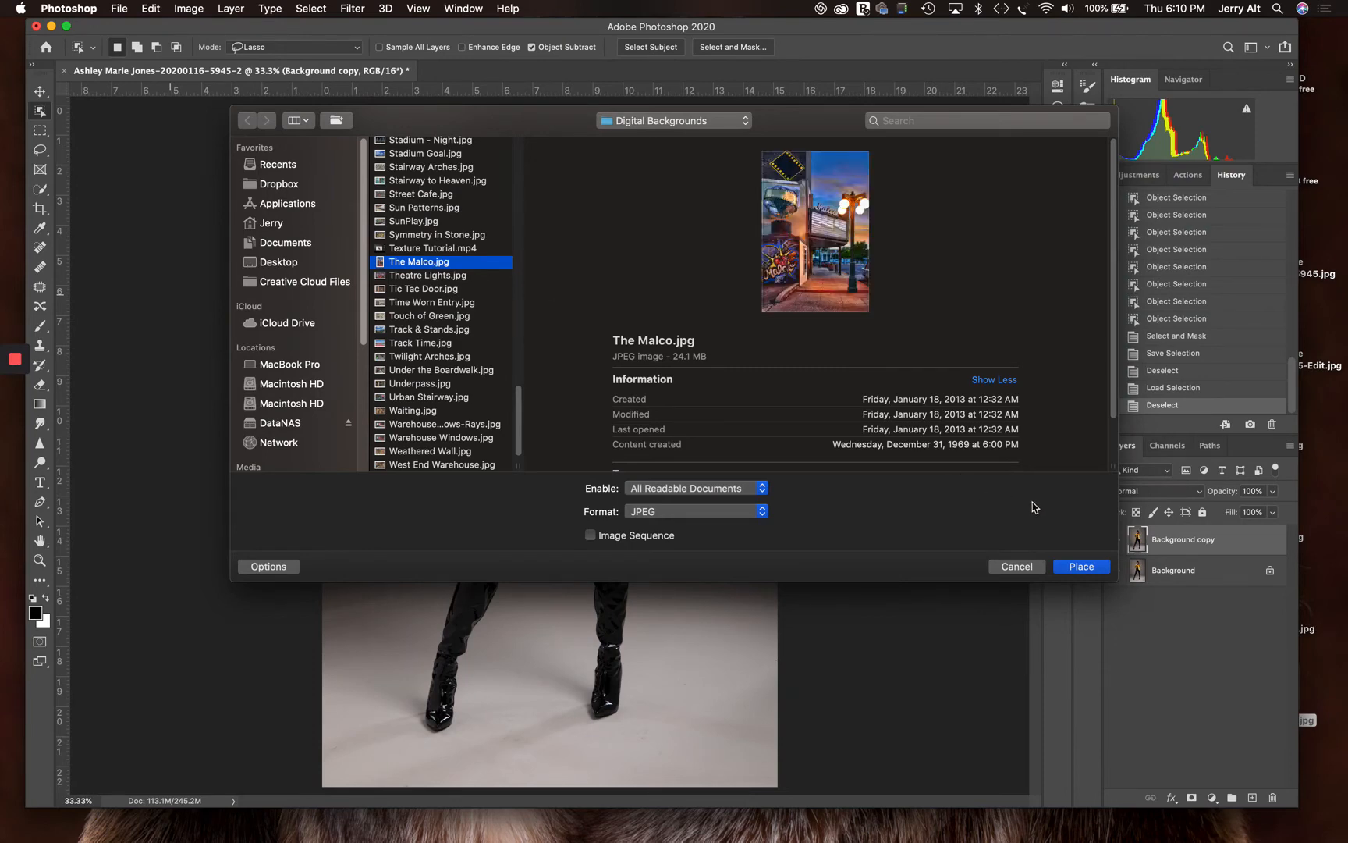
left_click(1082, 567)
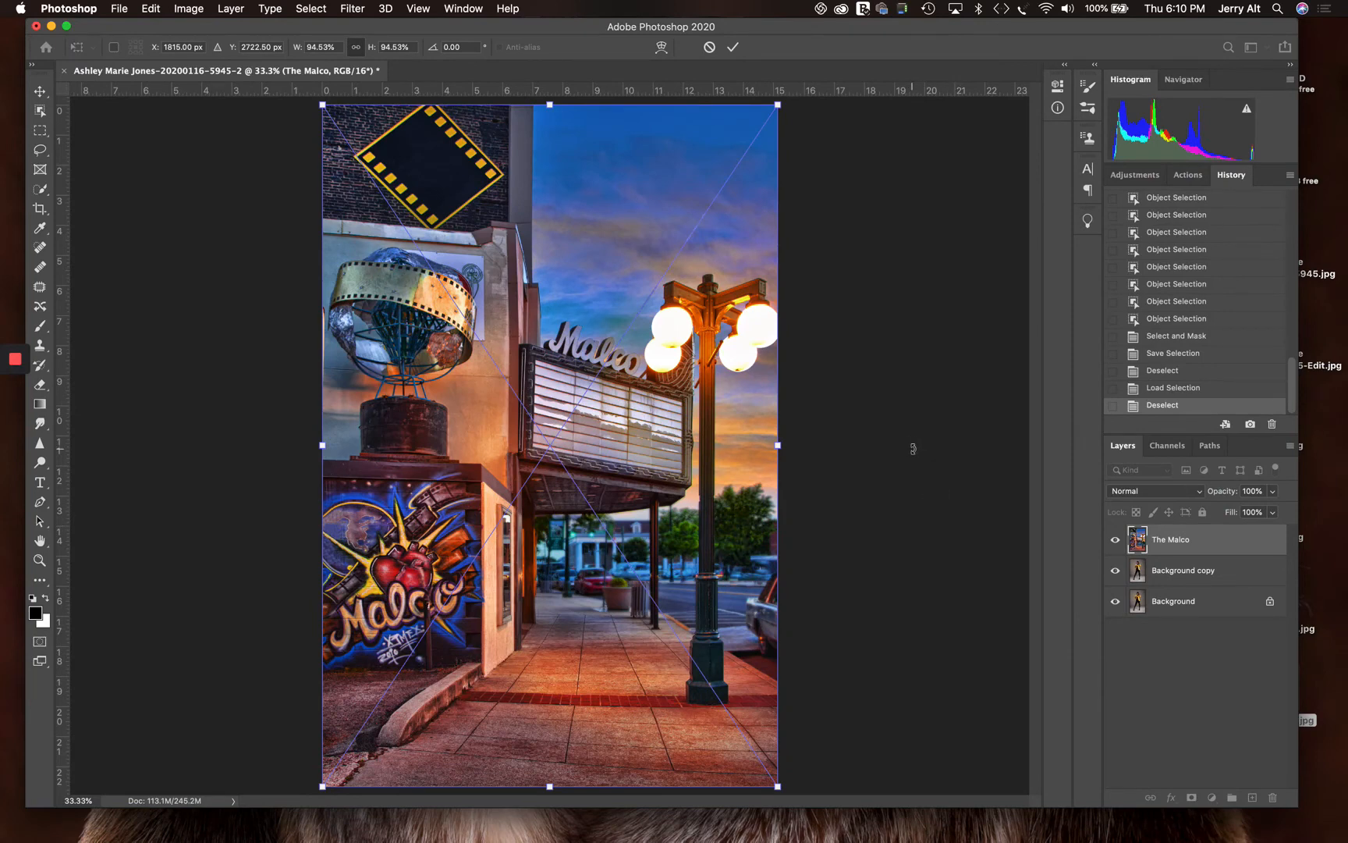
Enlarge the placed Malco image proportionally upward from its bottom edge to about 130%, and commit the placement.
key("super+minus")
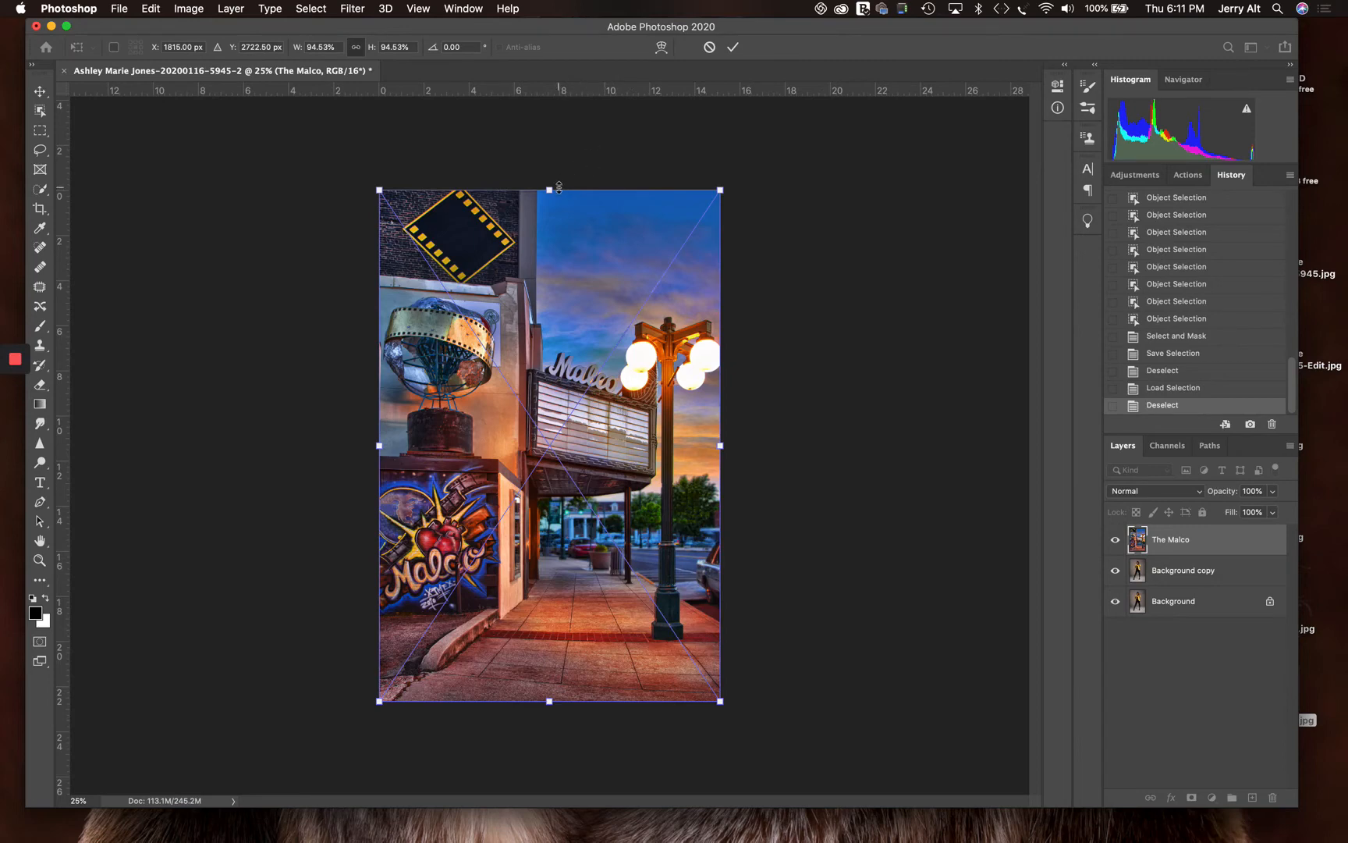
left_click_drag(550, 190, 550, 4)
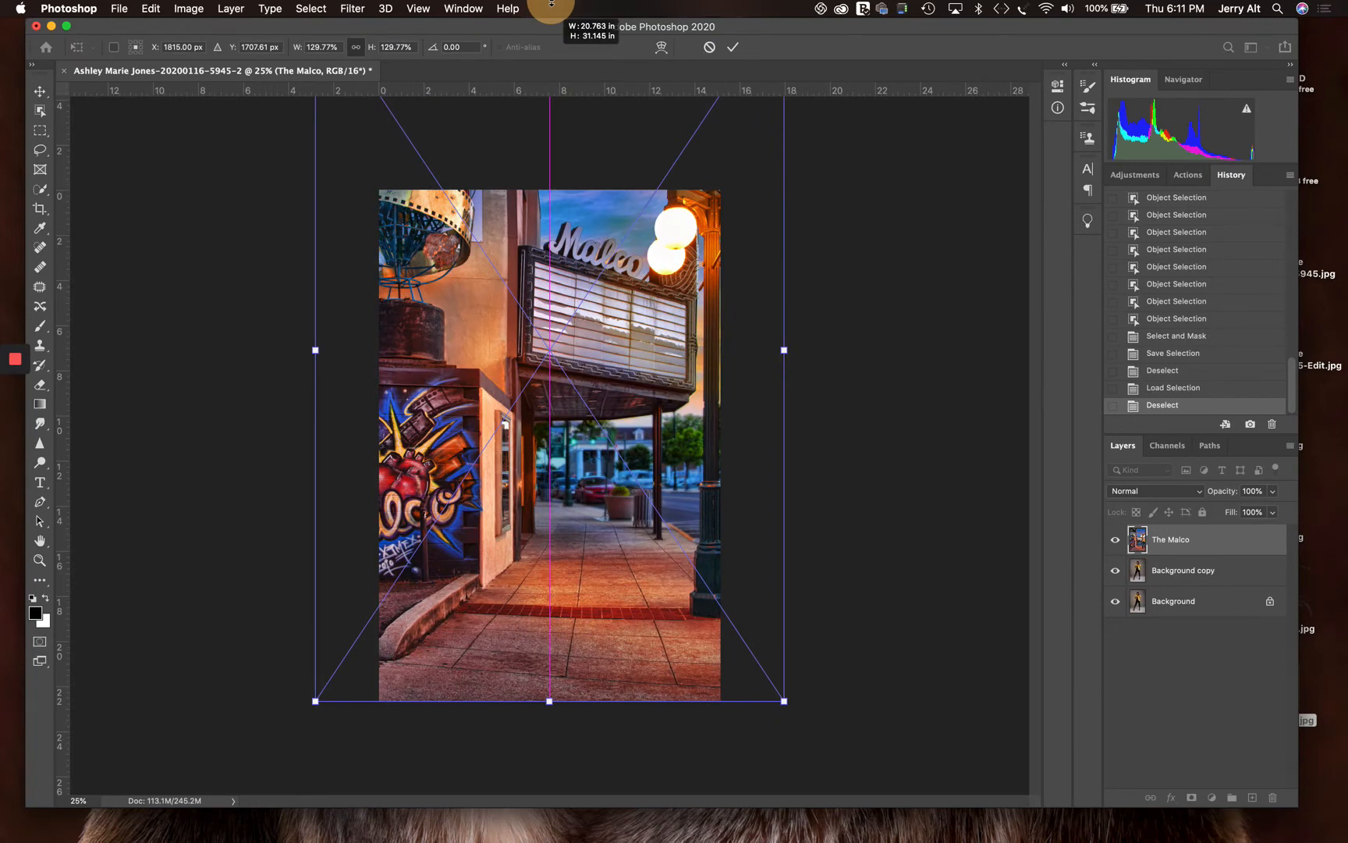
left_click_drag(551, 2, 552, 2)
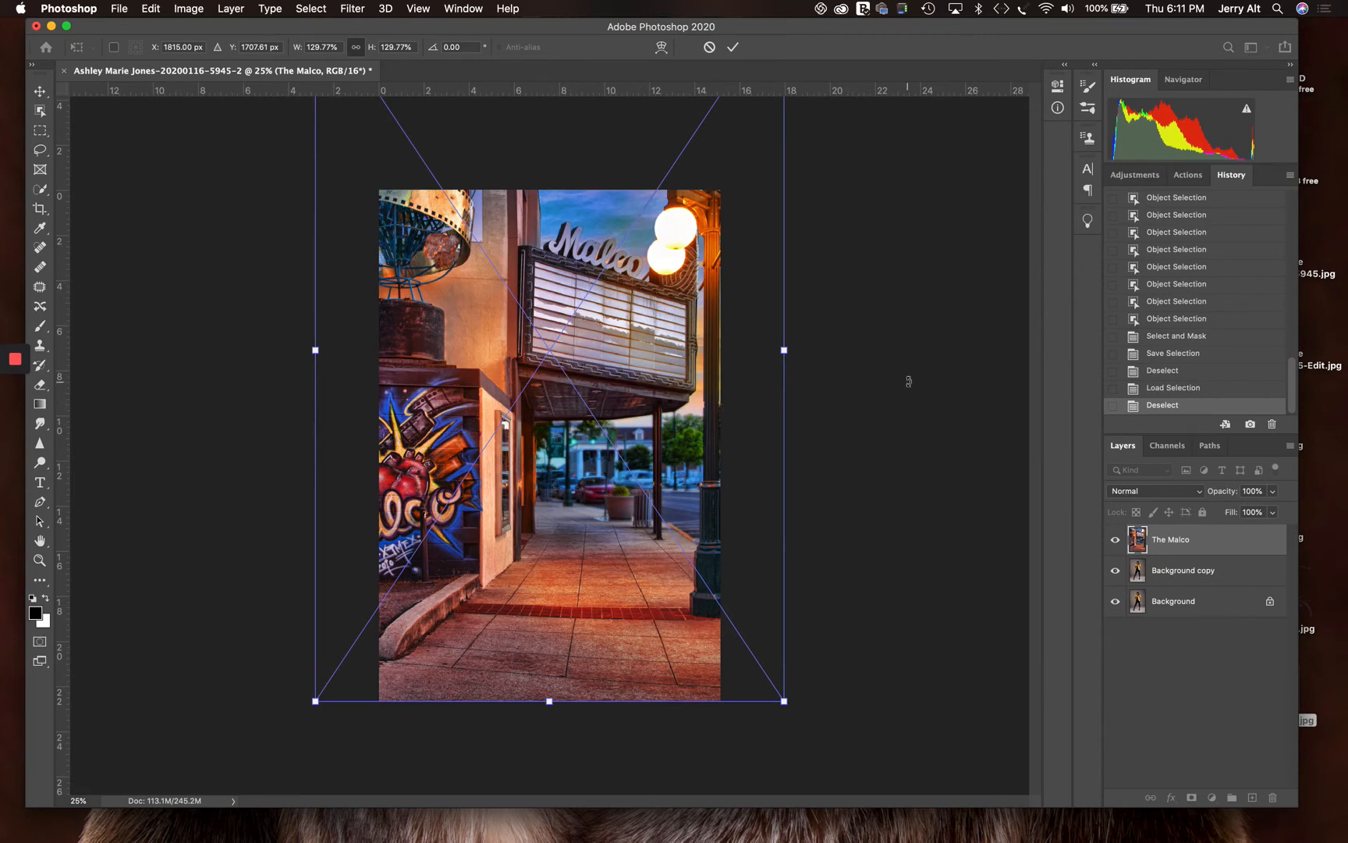
key("super+minus")
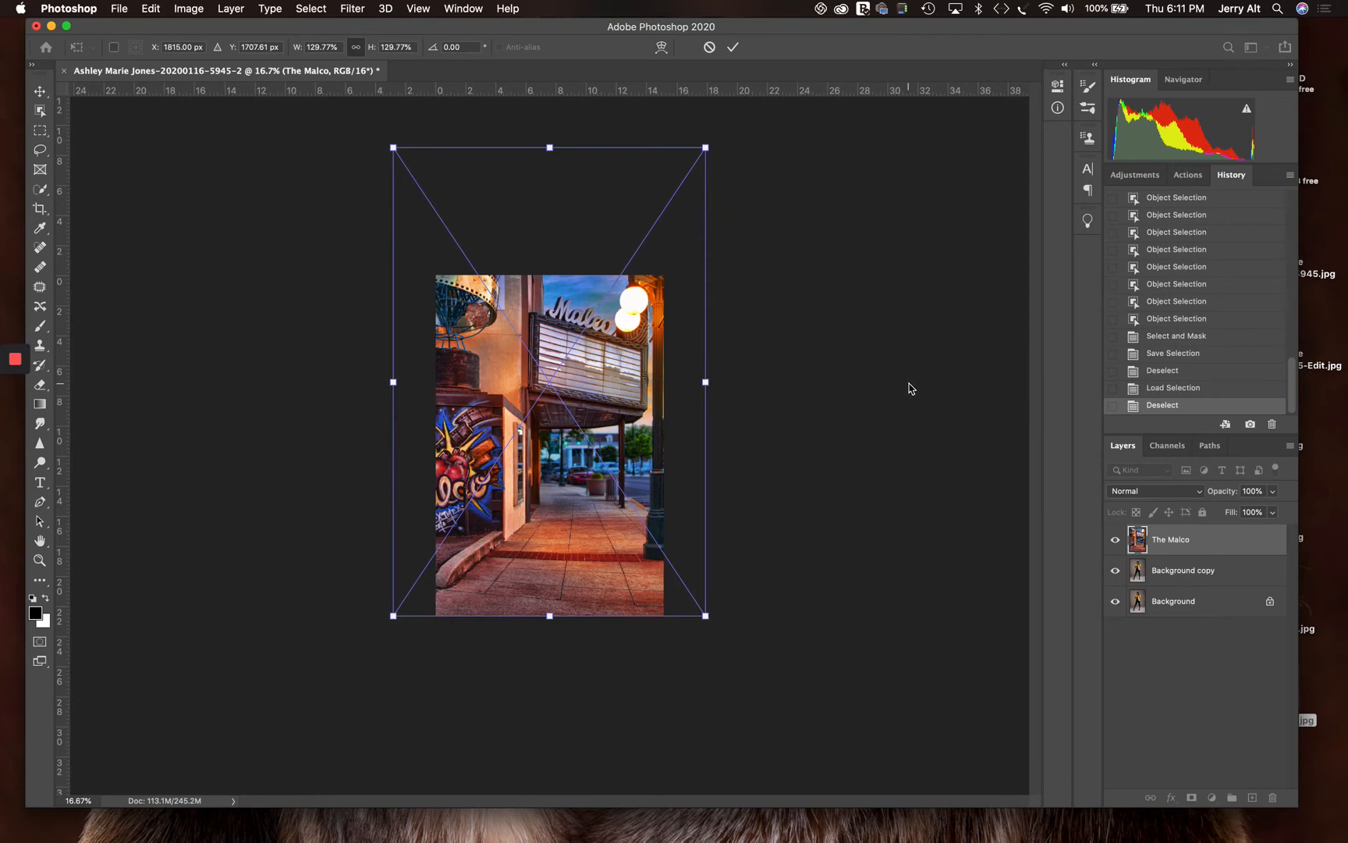
left_click(194, 7)
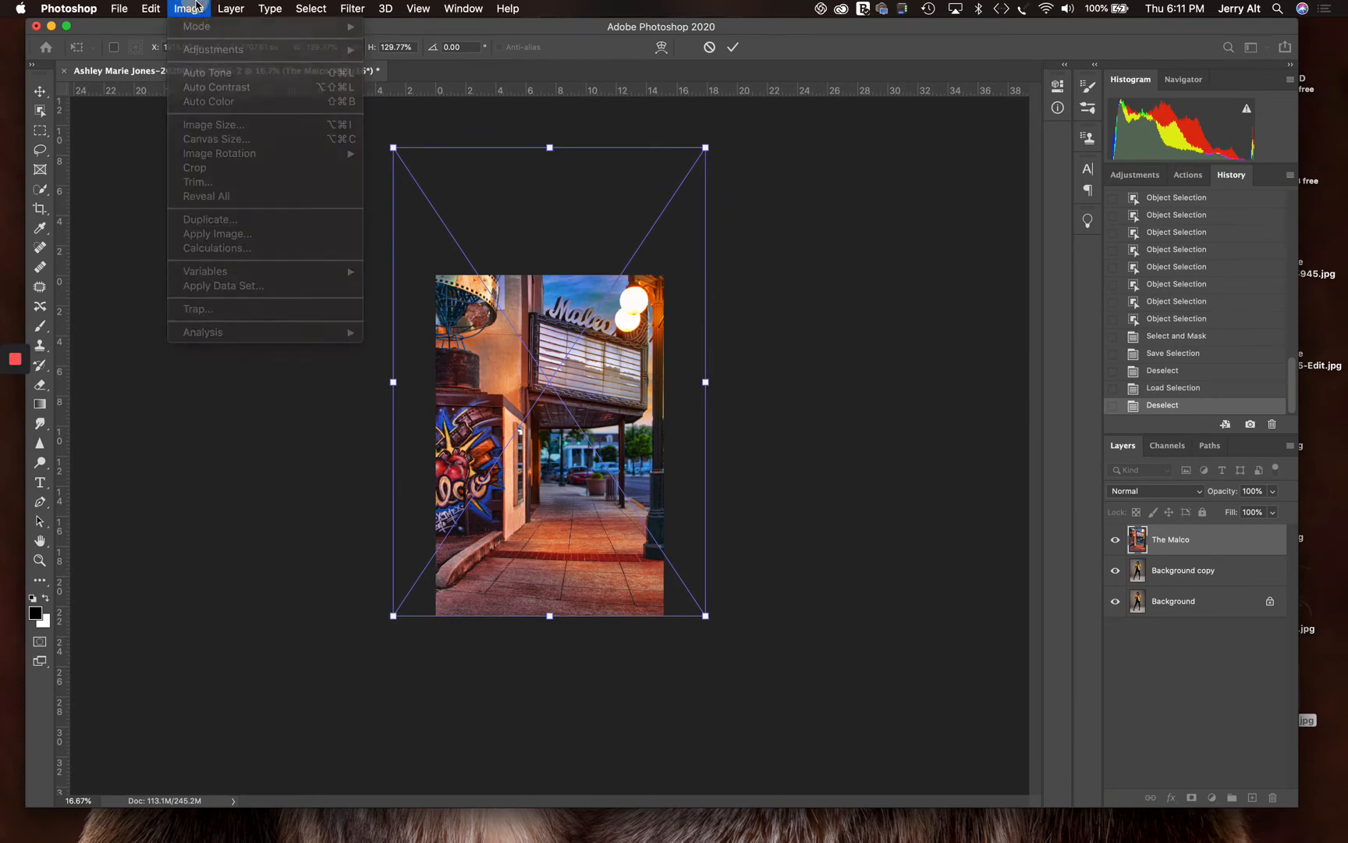
left_click(195, 7)
left_click(546, 404)
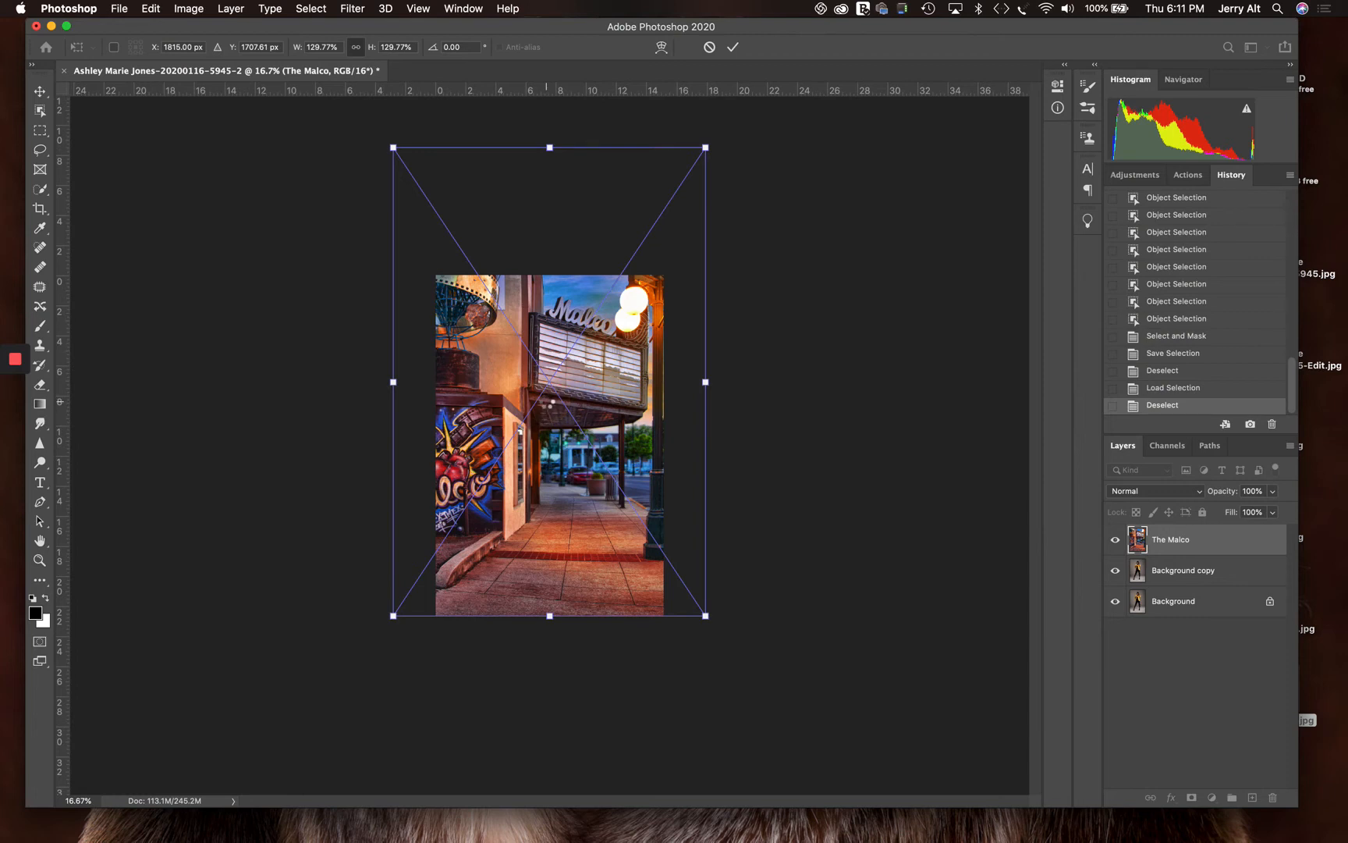
key("Return")
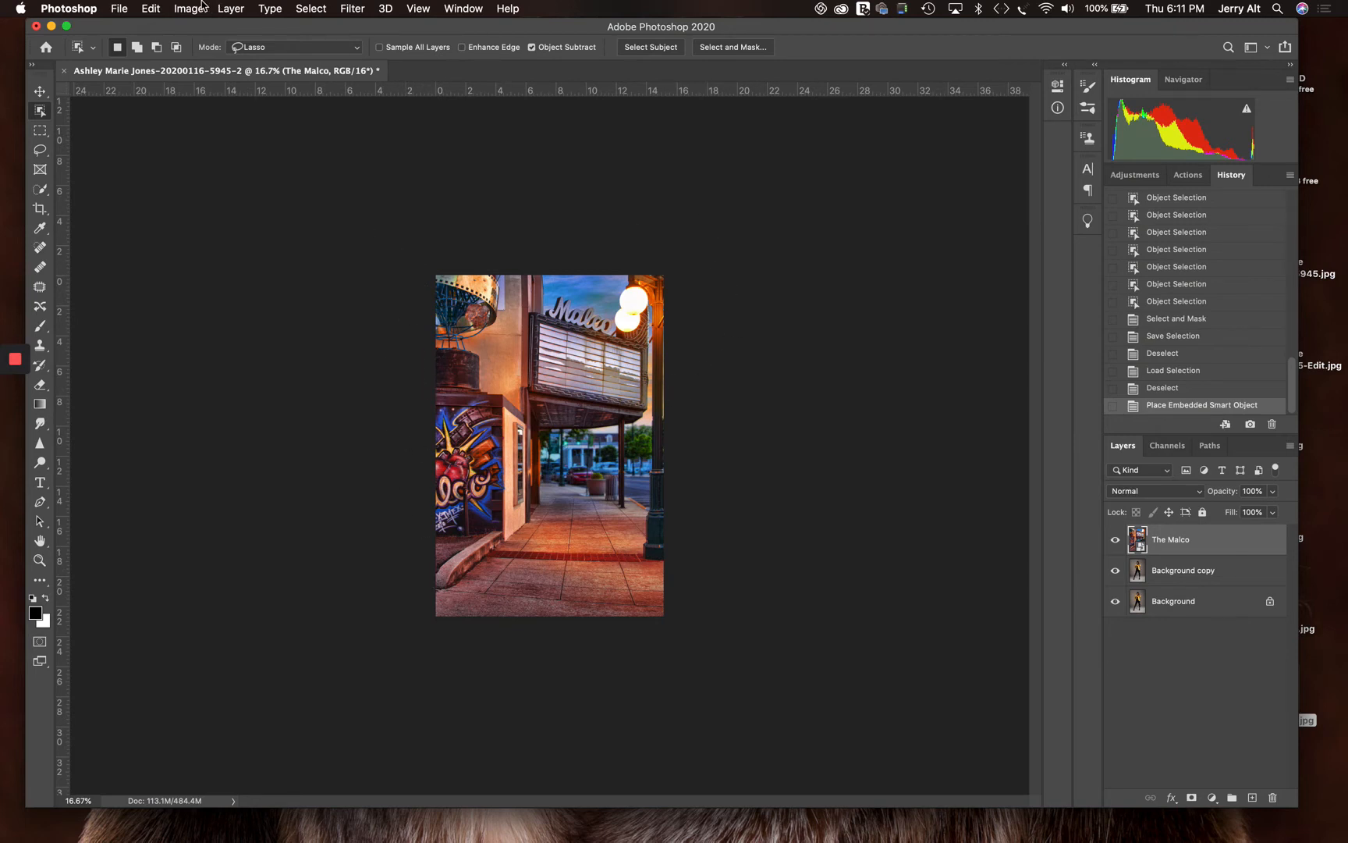
Extend the canvas relatively by 10 inches in width and 15 inches in height, anchored at the bottom centre.
left_click(201, 5)
mouse_move(225, 154)
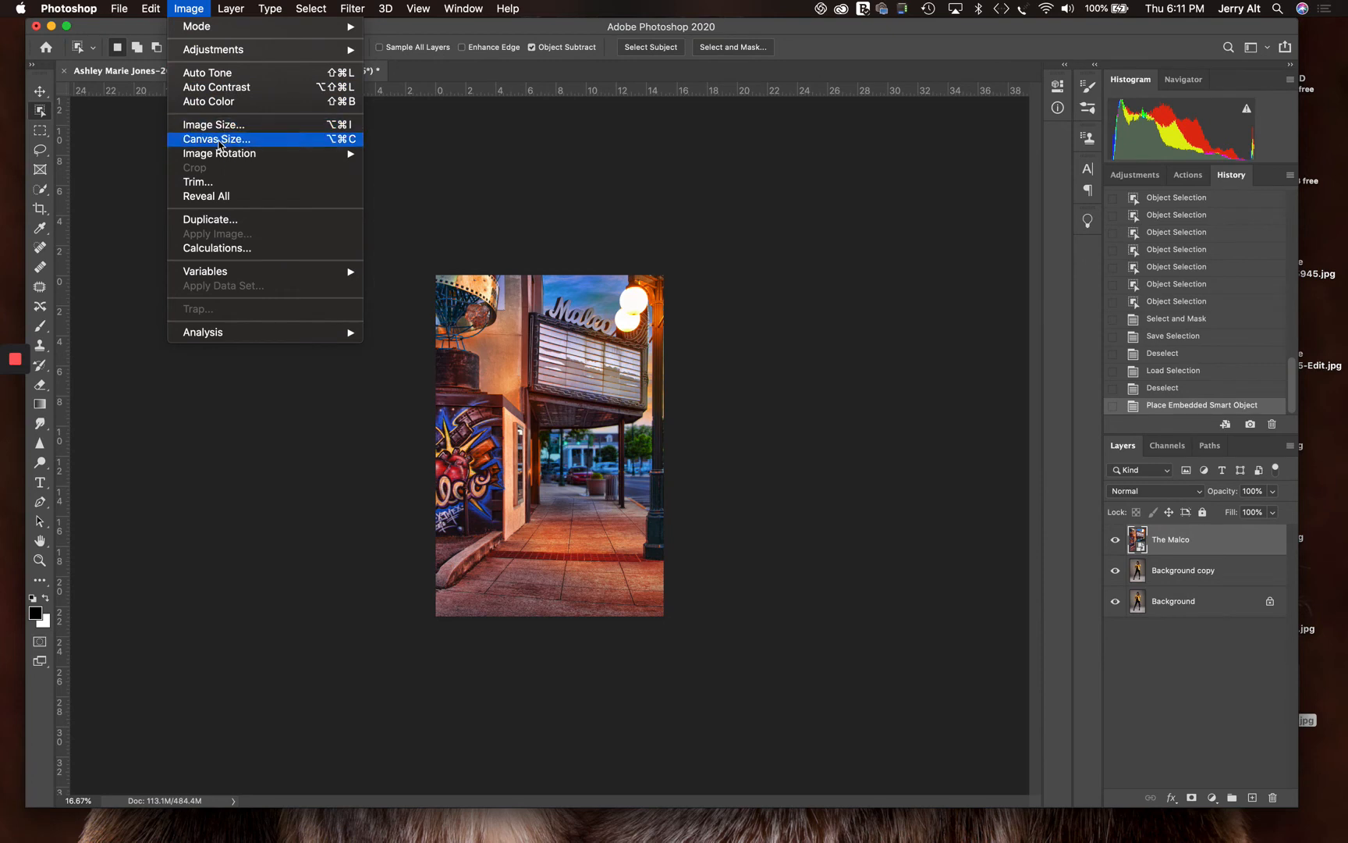
left_click(242, 144)
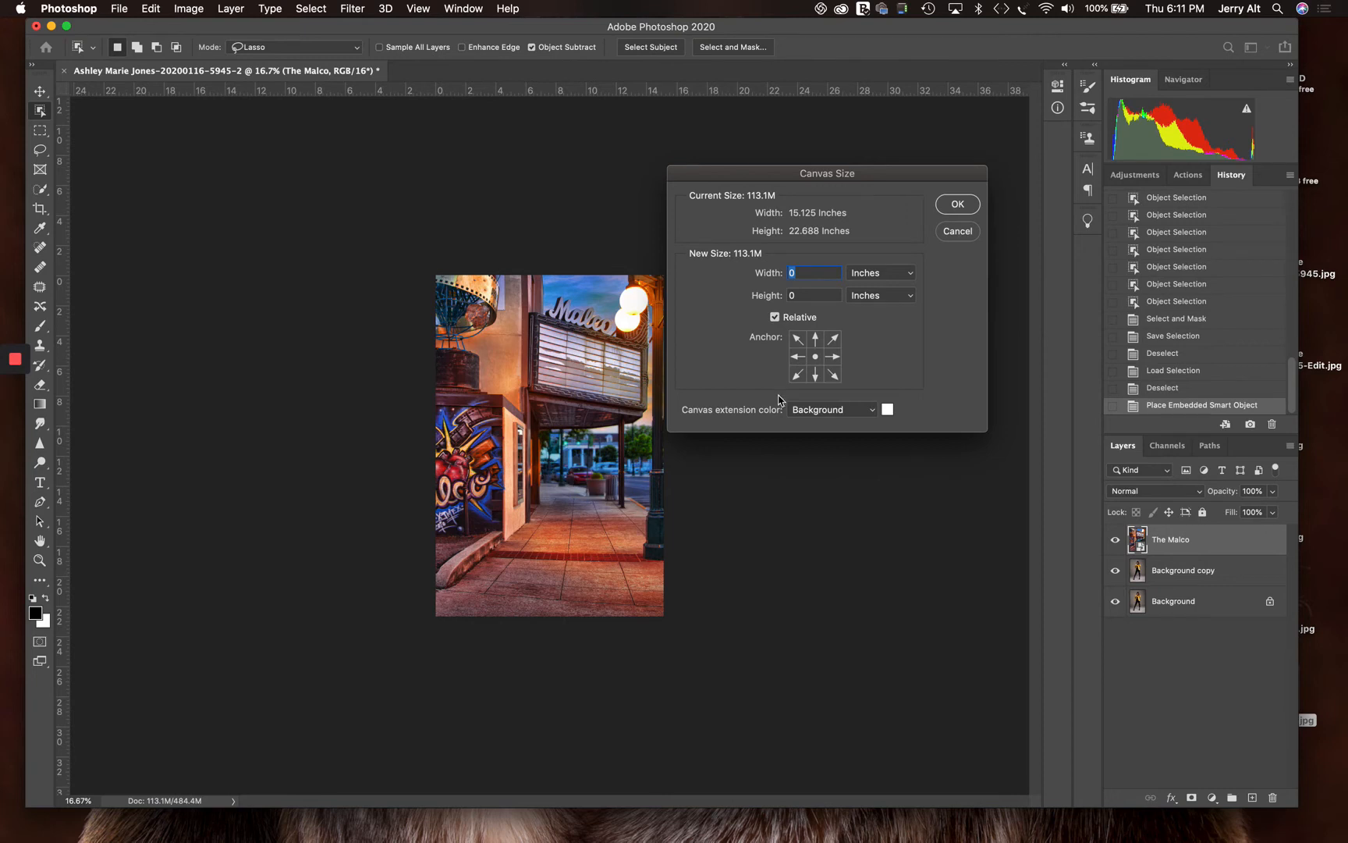
left_click(816, 375)
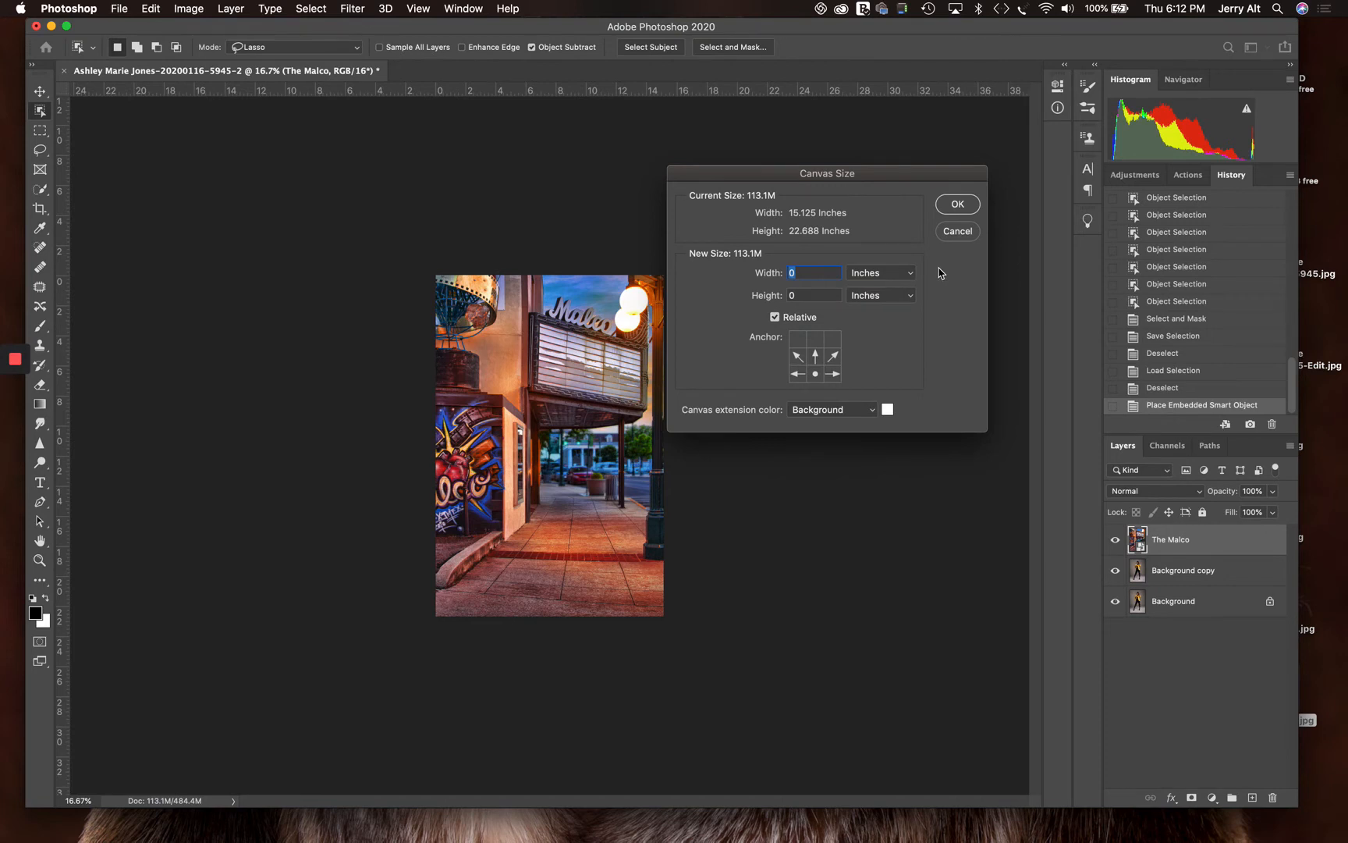
type("10")
type("15")
left_click(958, 204)
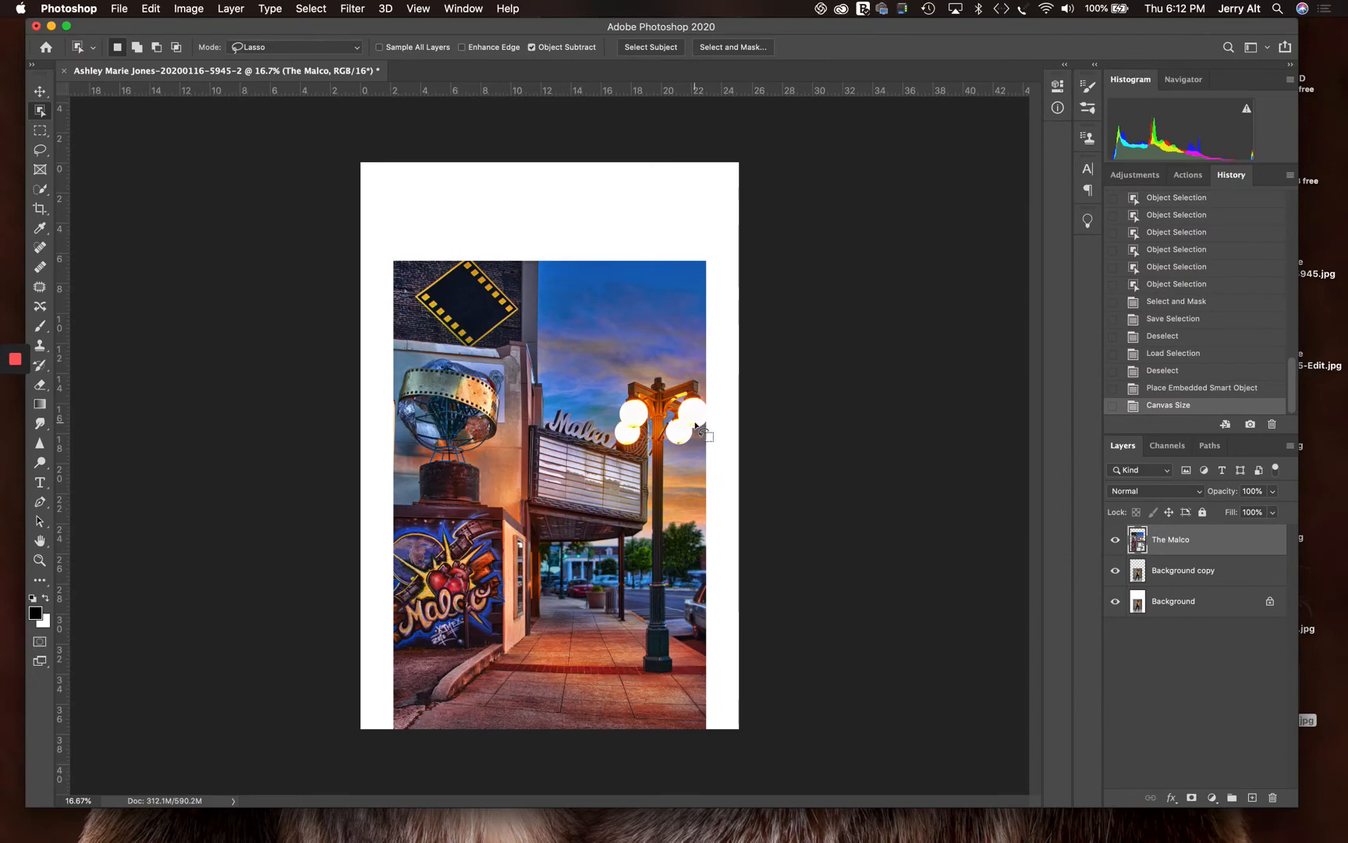
Free-transform the Malco layer proportionally to about 157% so it fills the extended canvas.
key("super+t")
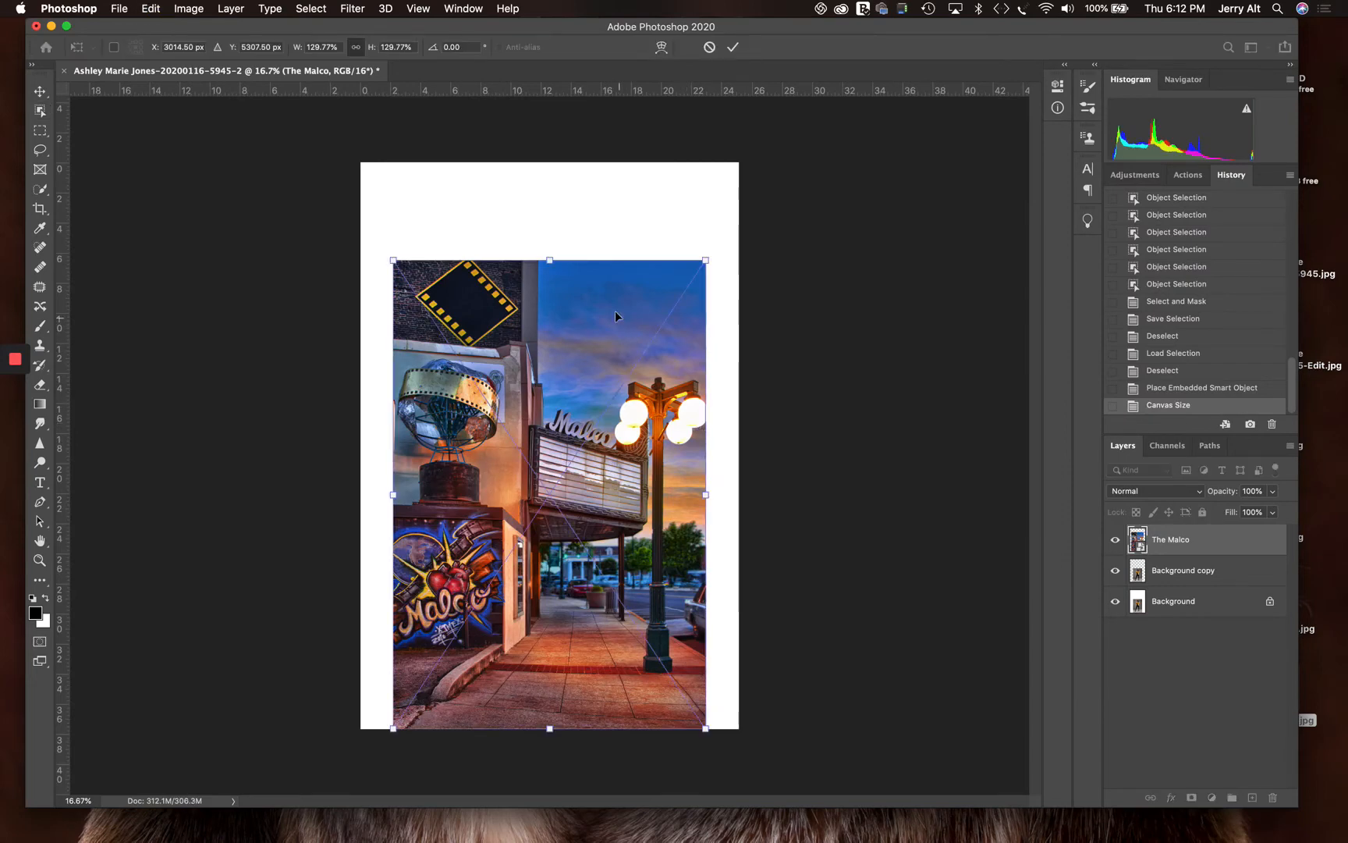
left_click_drag(552, 257, 566, 160)
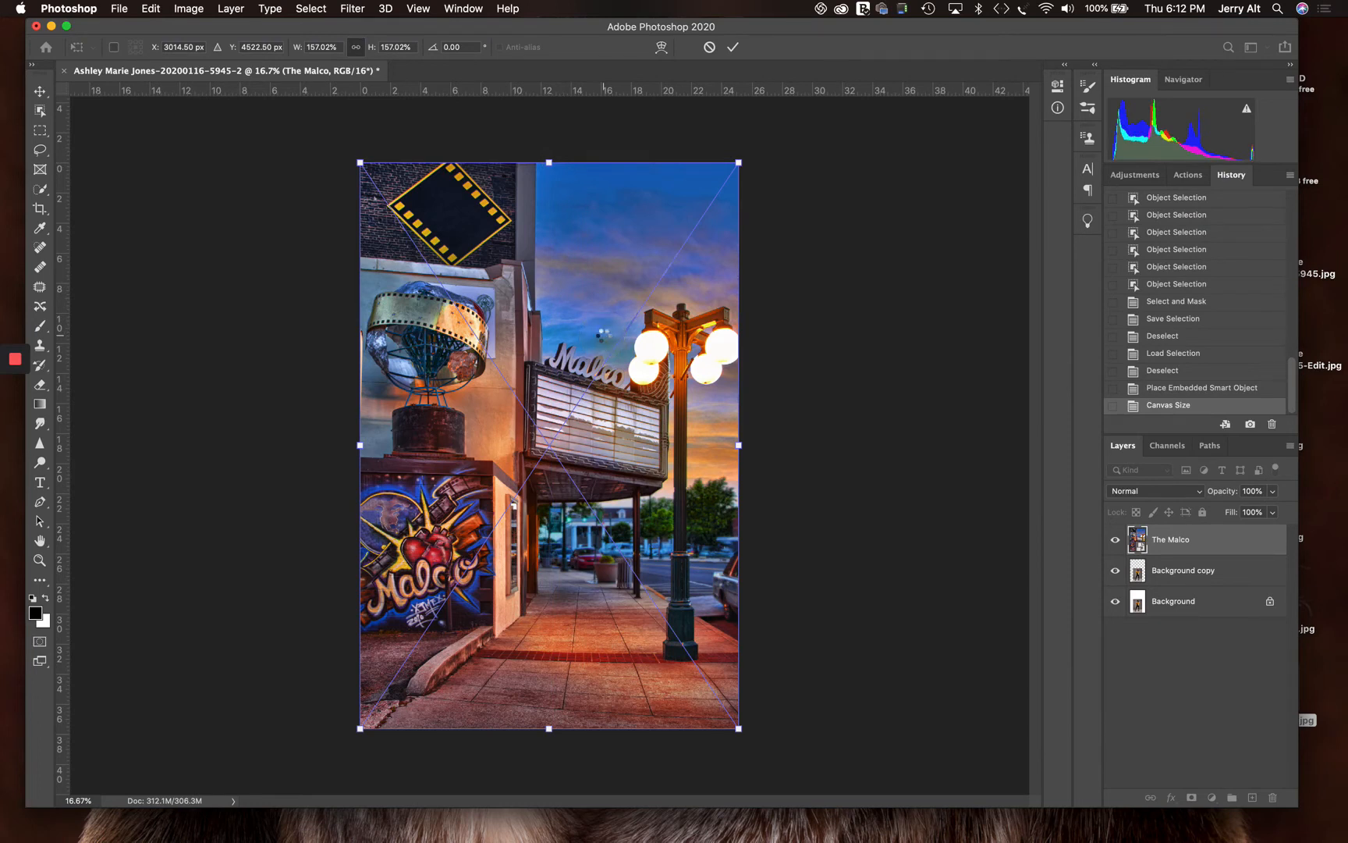
key("Return")
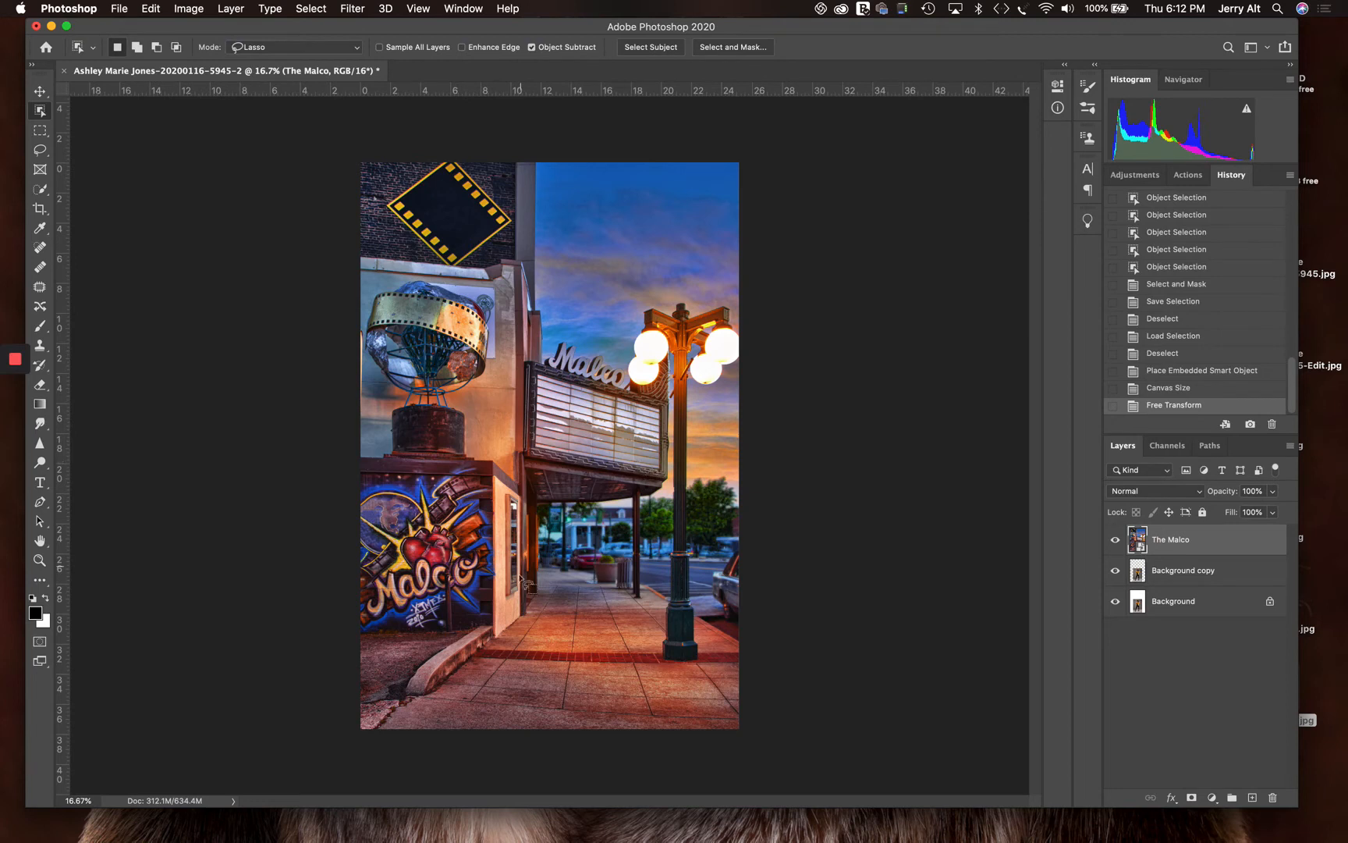
Load the model's saved selection over the Malco background as a new selection, and deselect it.
left_click(313, 10)
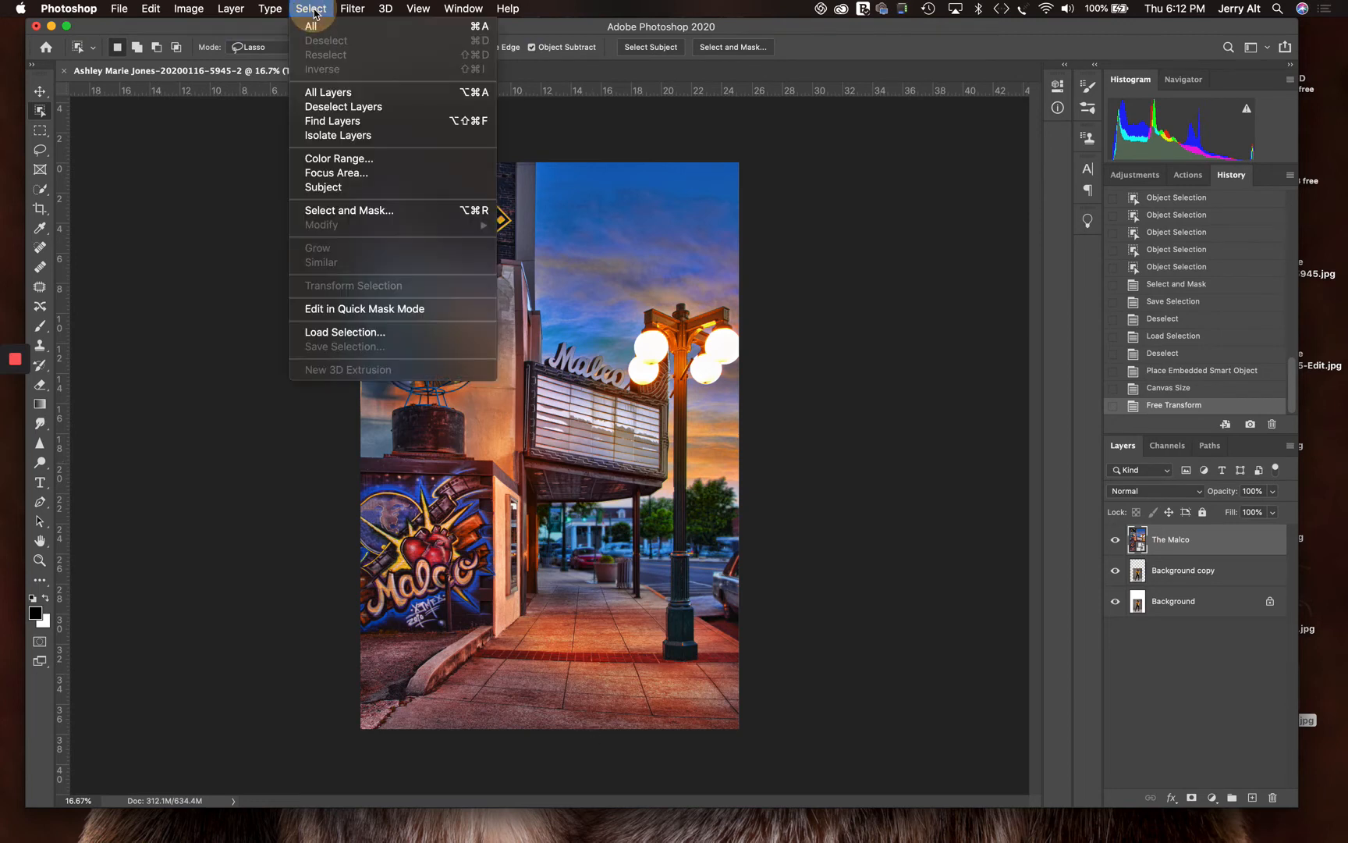
left_click(367, 337)
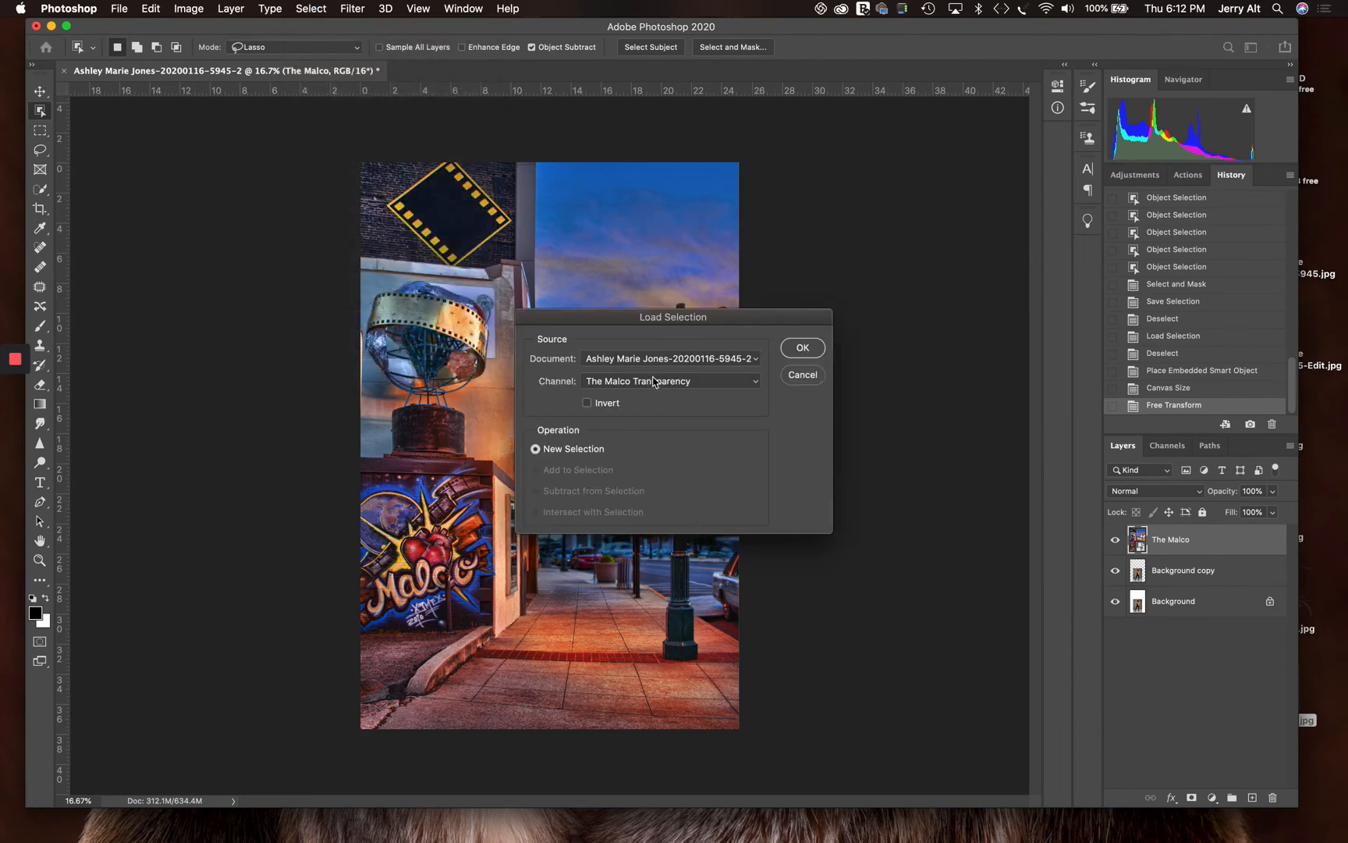
left_click(653, 378)
left_click(636, 401)
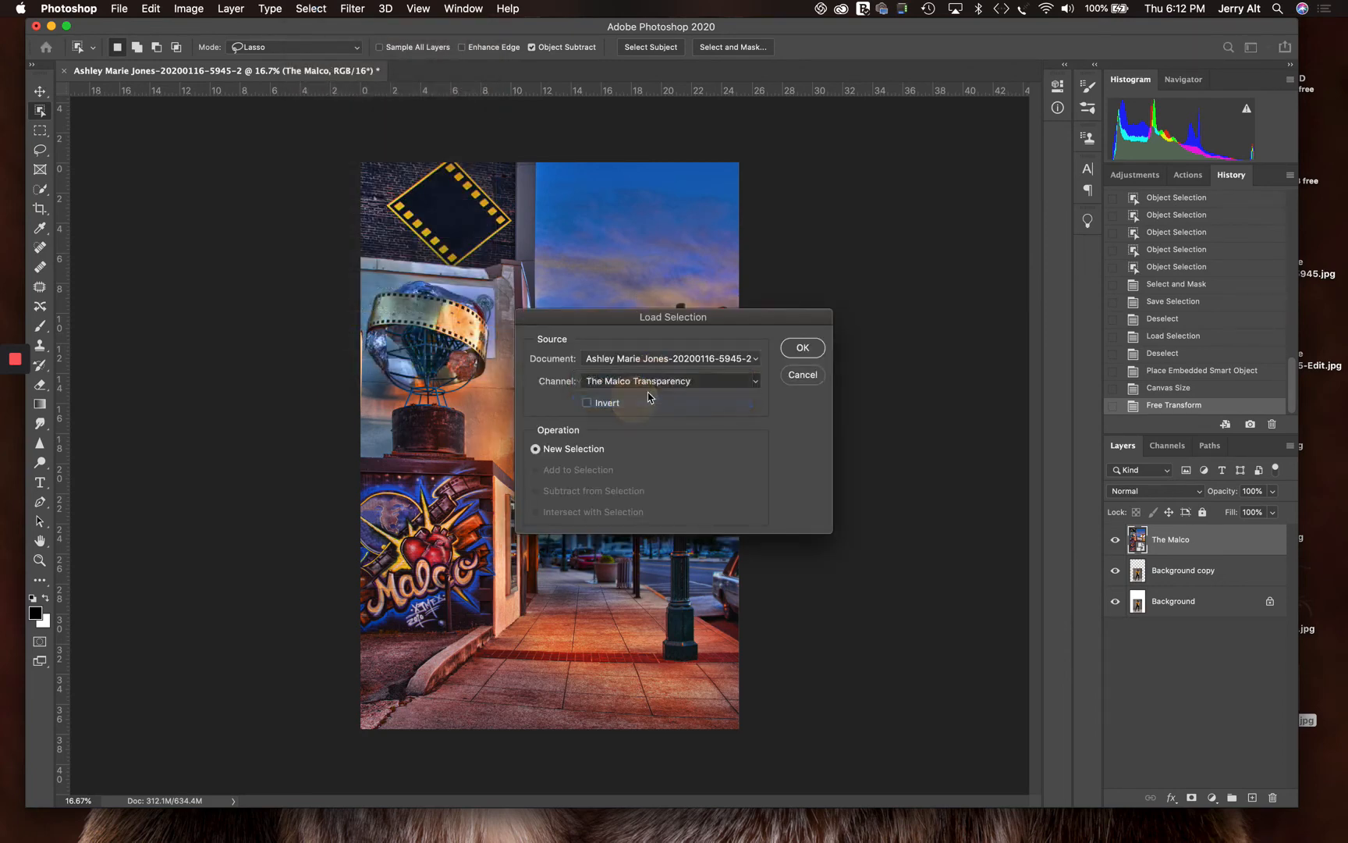
left_click(804, 350)
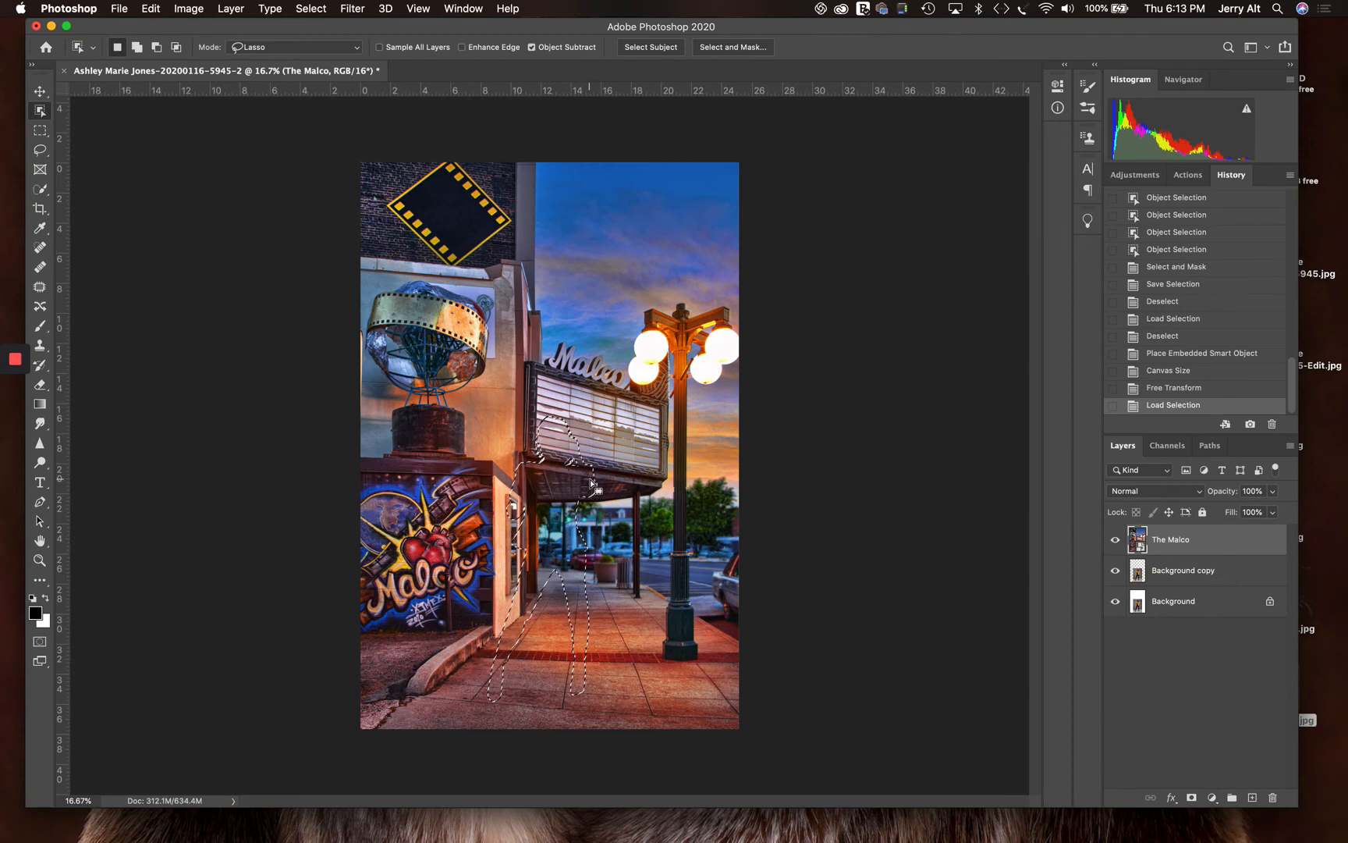
key("super+d")
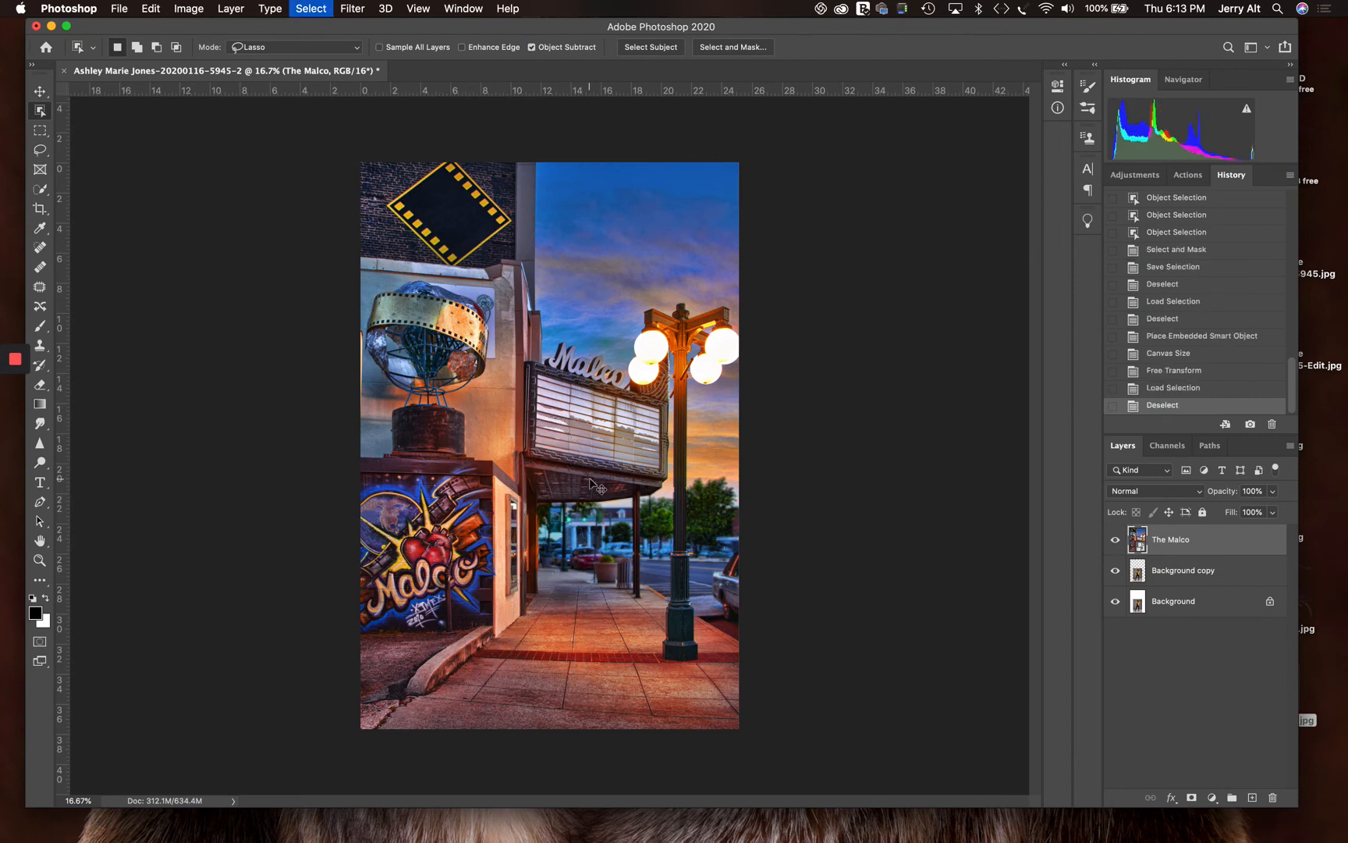
Free-transform the Malco layer proportionally from its bottom edge to about 188%, and commit the transformation.
key("super+t")
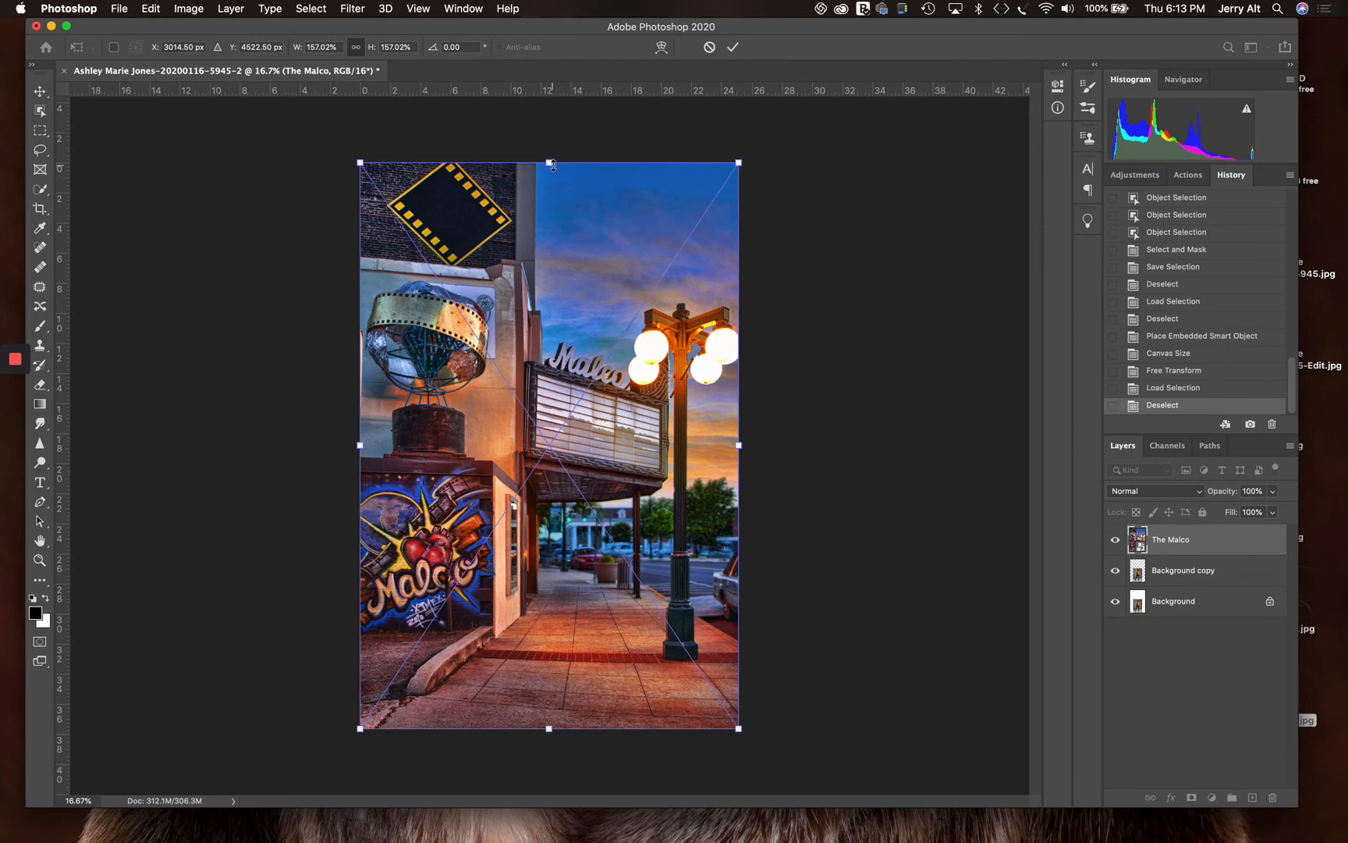
left_click_drag(552, 163, 562, 53)
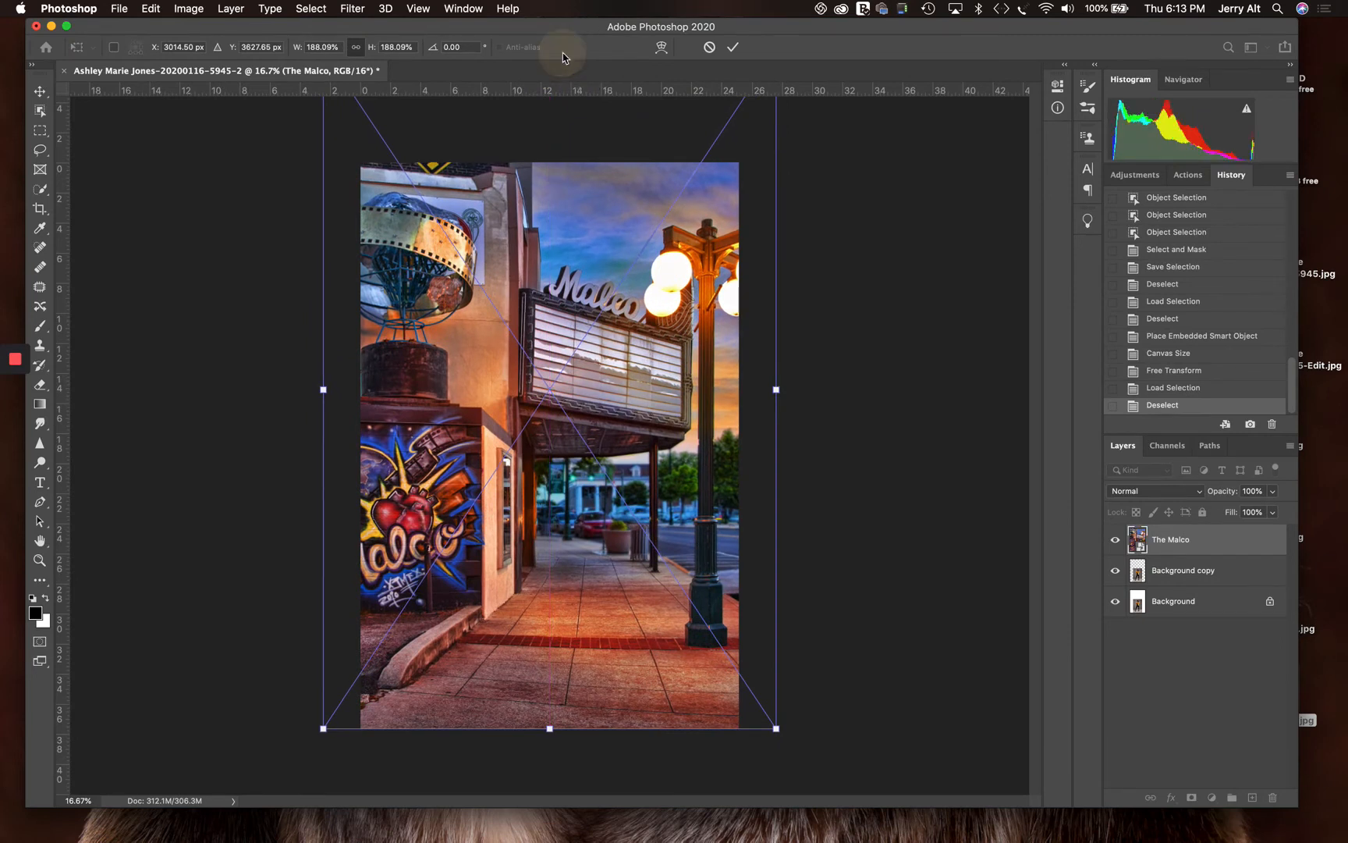
left_click(580, 405)
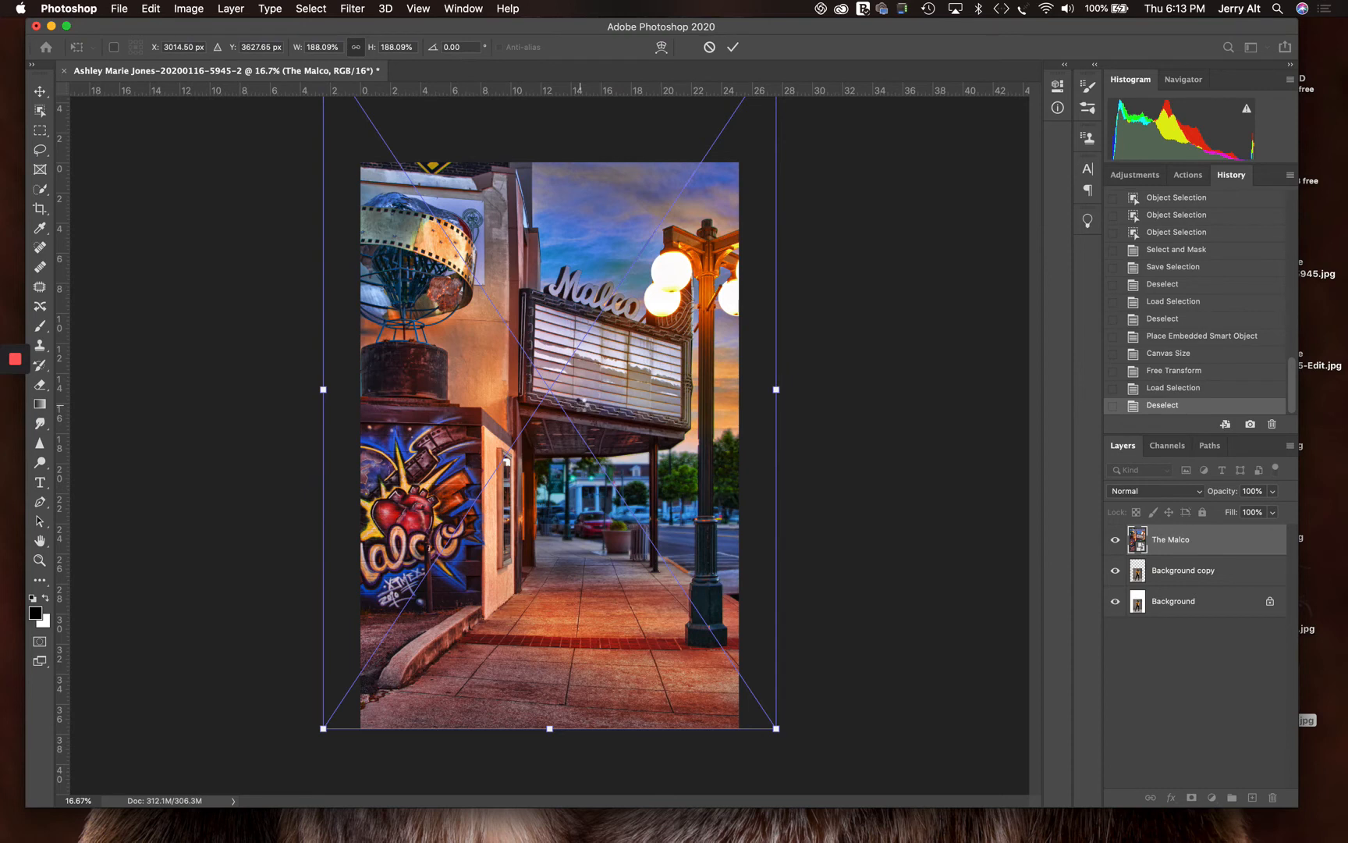
key("Return")
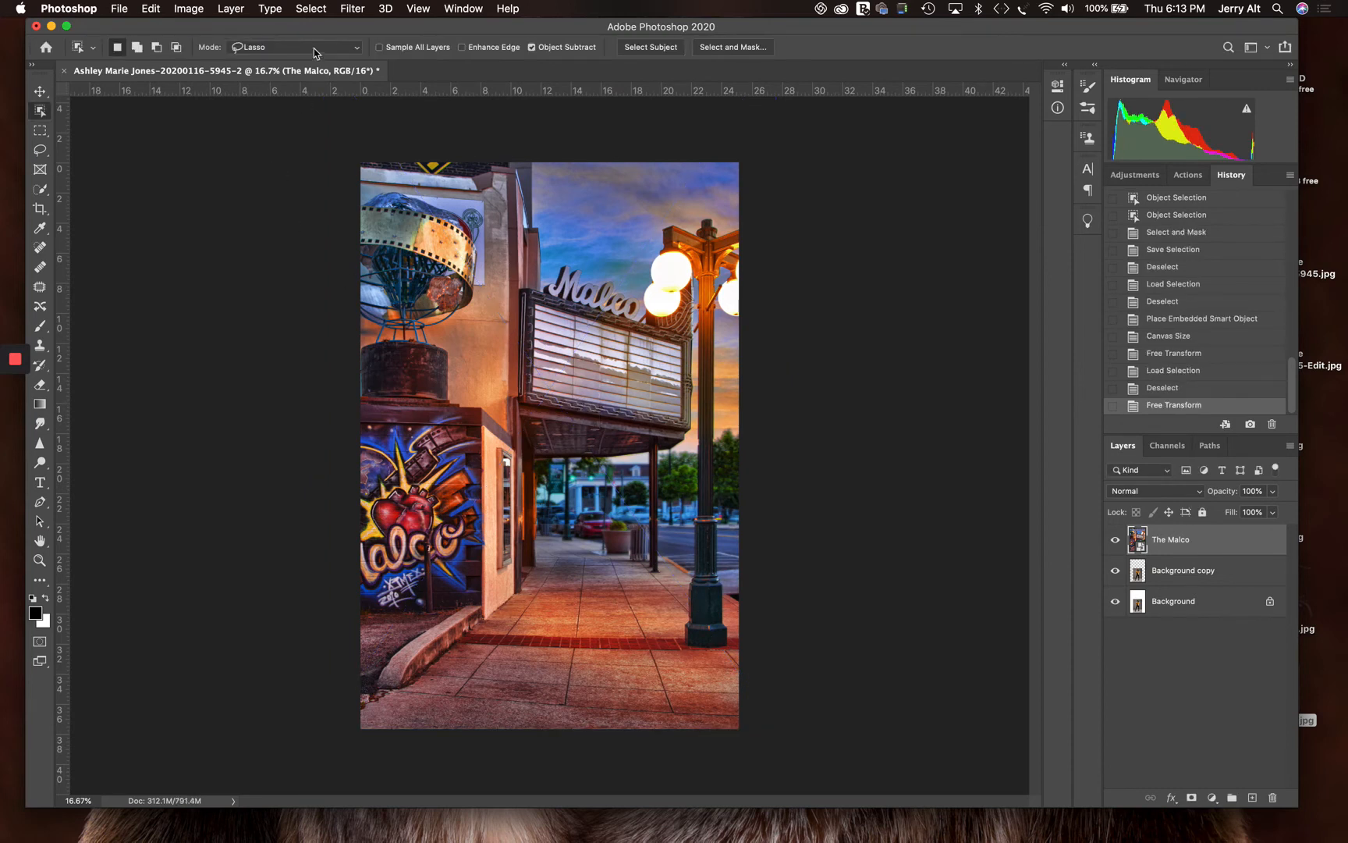
Load channel 1 as a new selection to check the model's size against the enlarged Malco background, and deselect it.
left_click(316, 7)
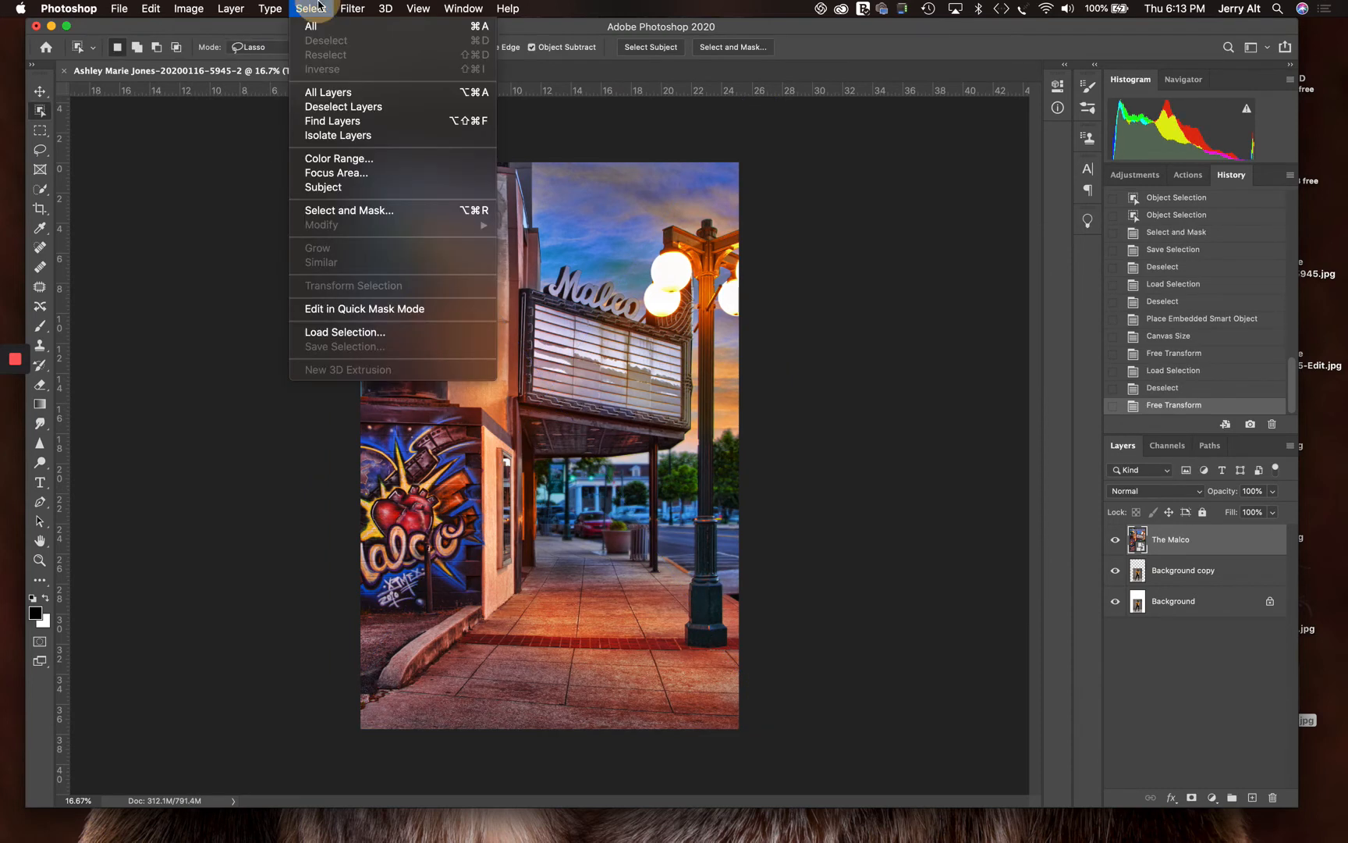
left_click(365, 334)
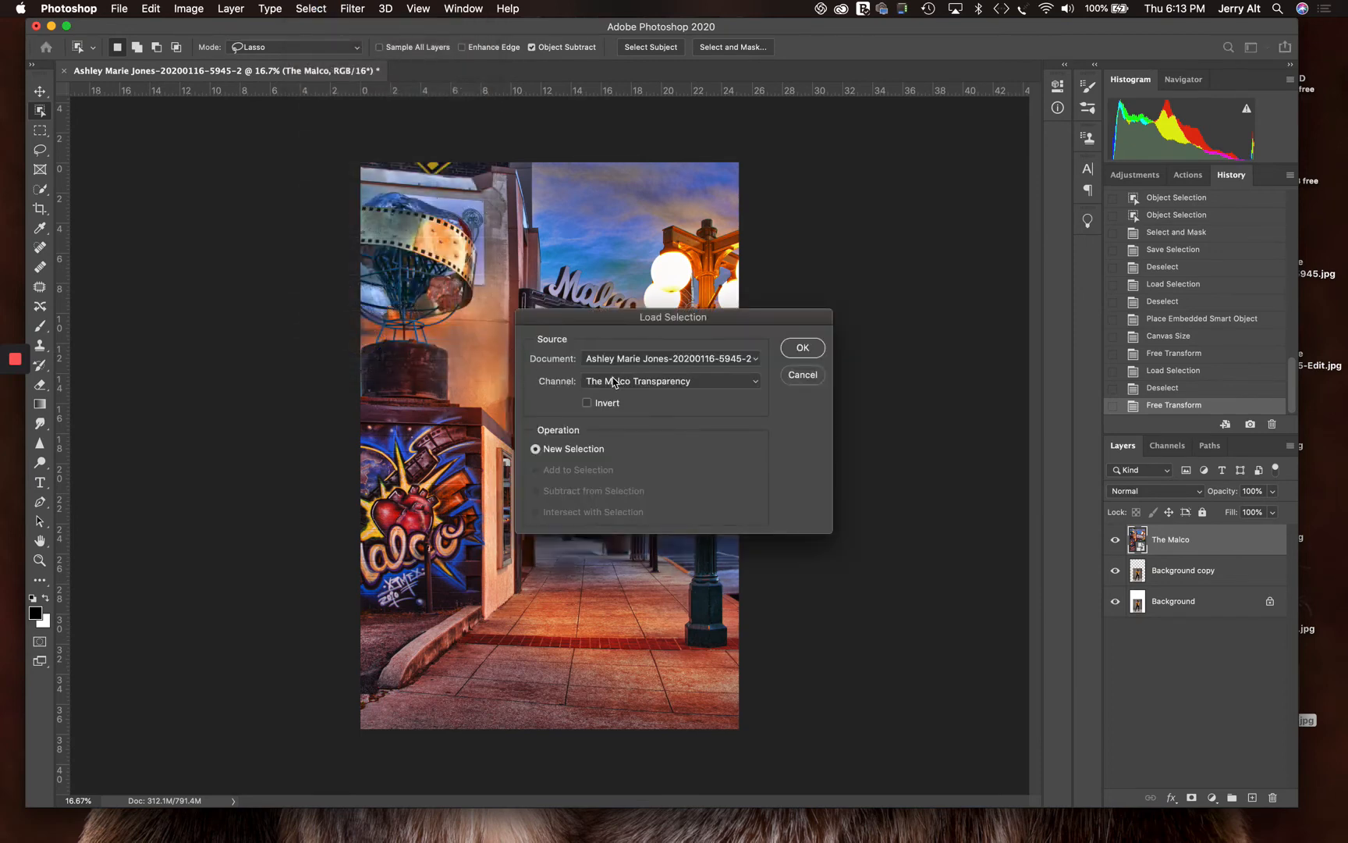
left_click(613, 382)
left_click(616, 401)
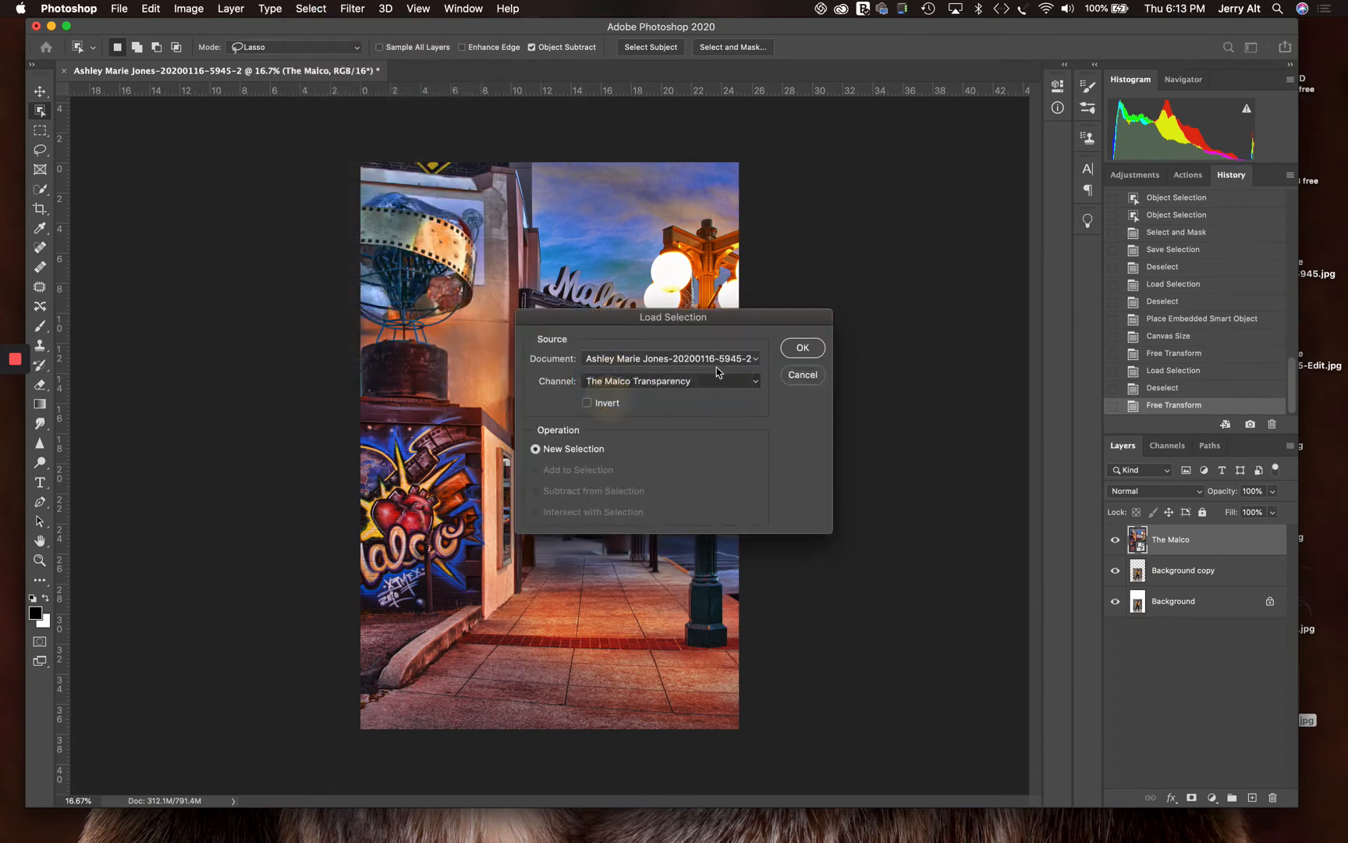
left_click(805, 345)
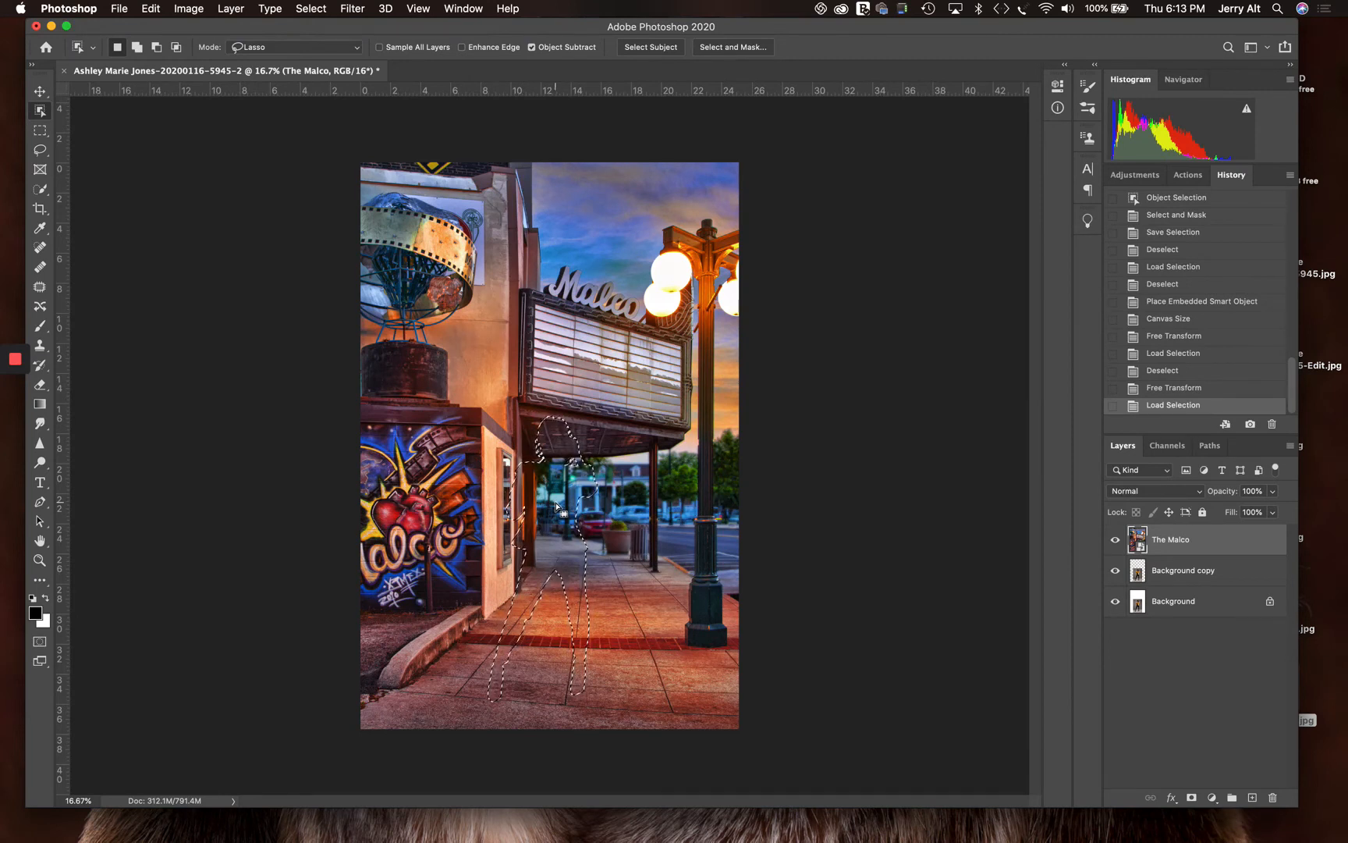
key("super+d")
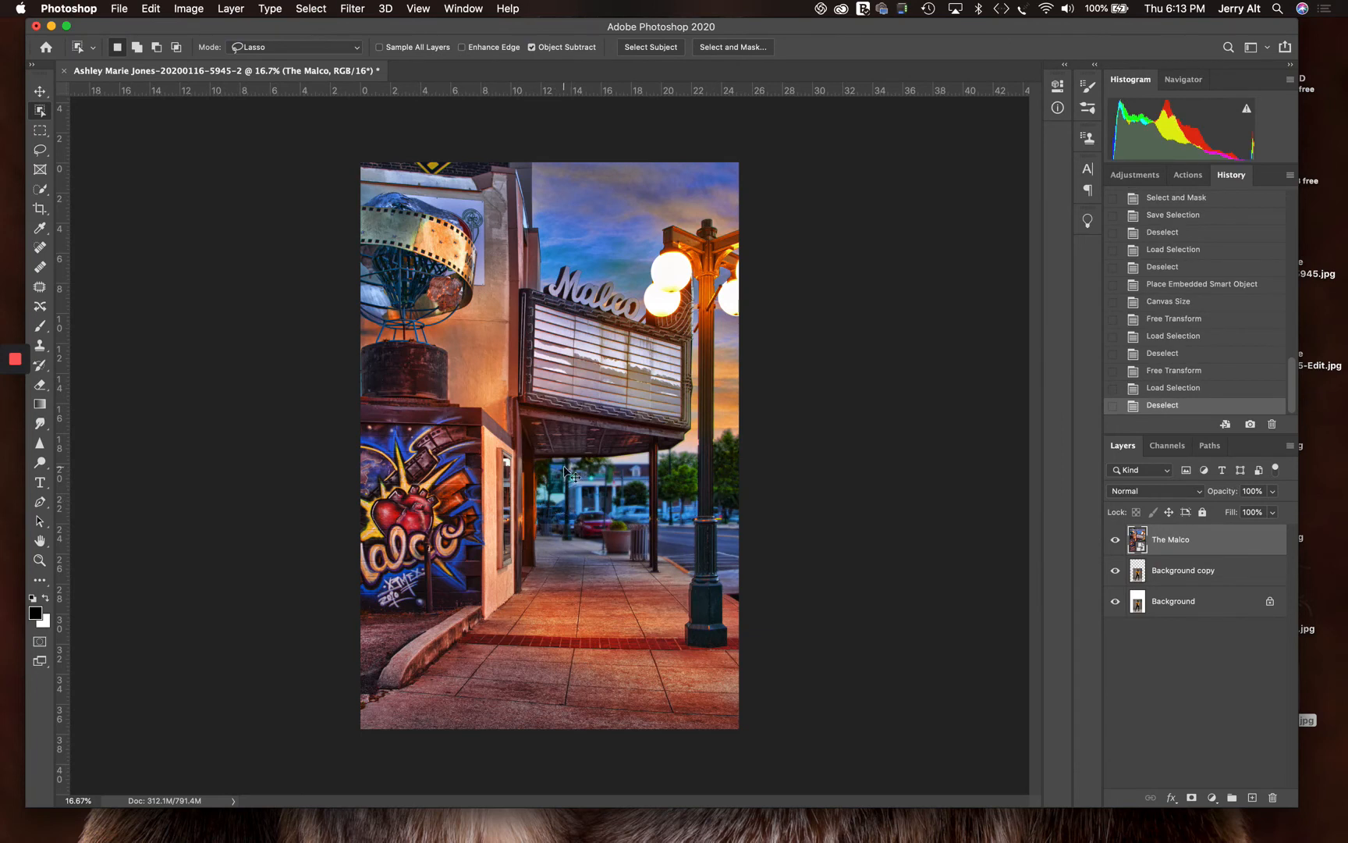
Enlarge the Malco layer proportionally upward from its bottom edge to about 219%, and commit the transformation.
key("super+t")
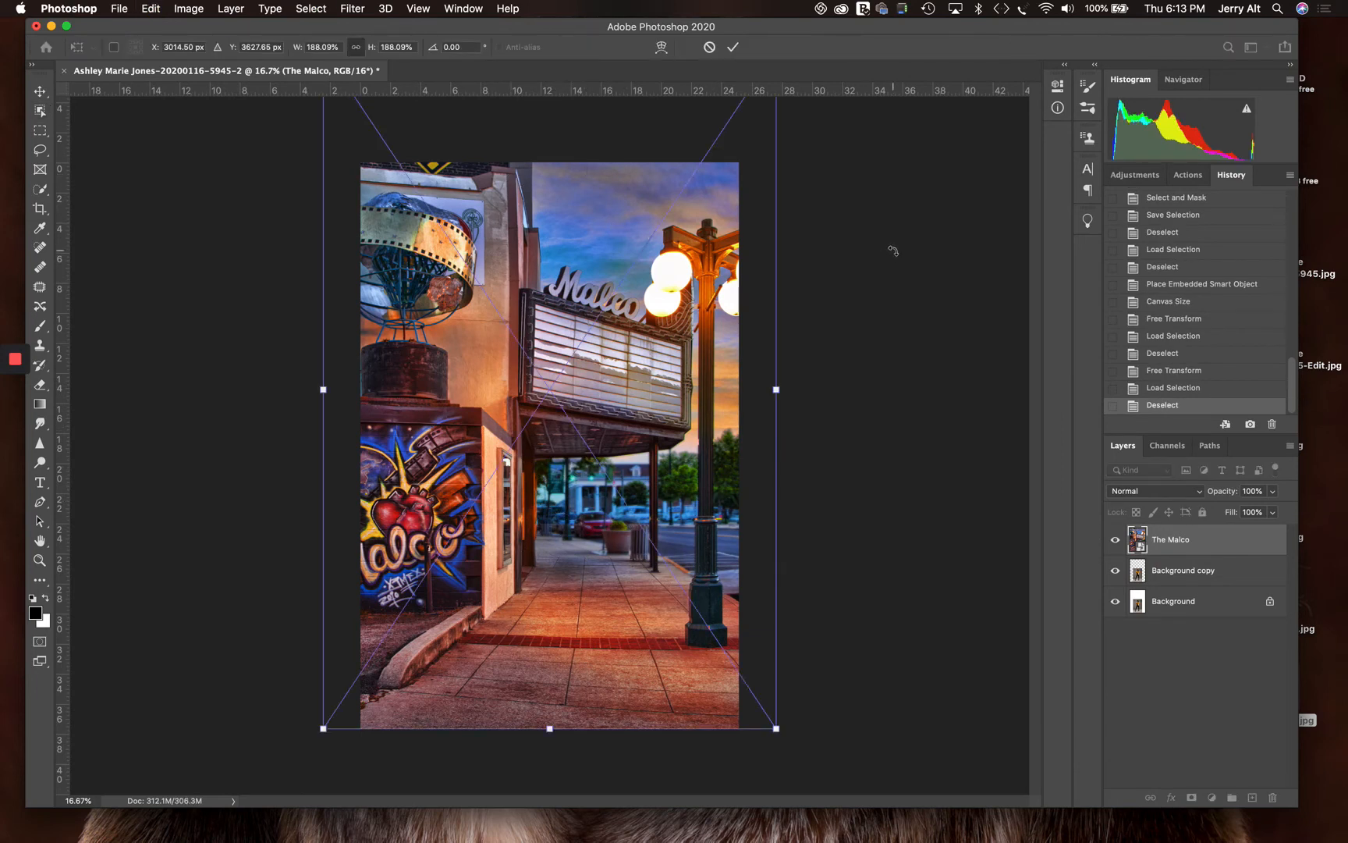
key("super+minus")
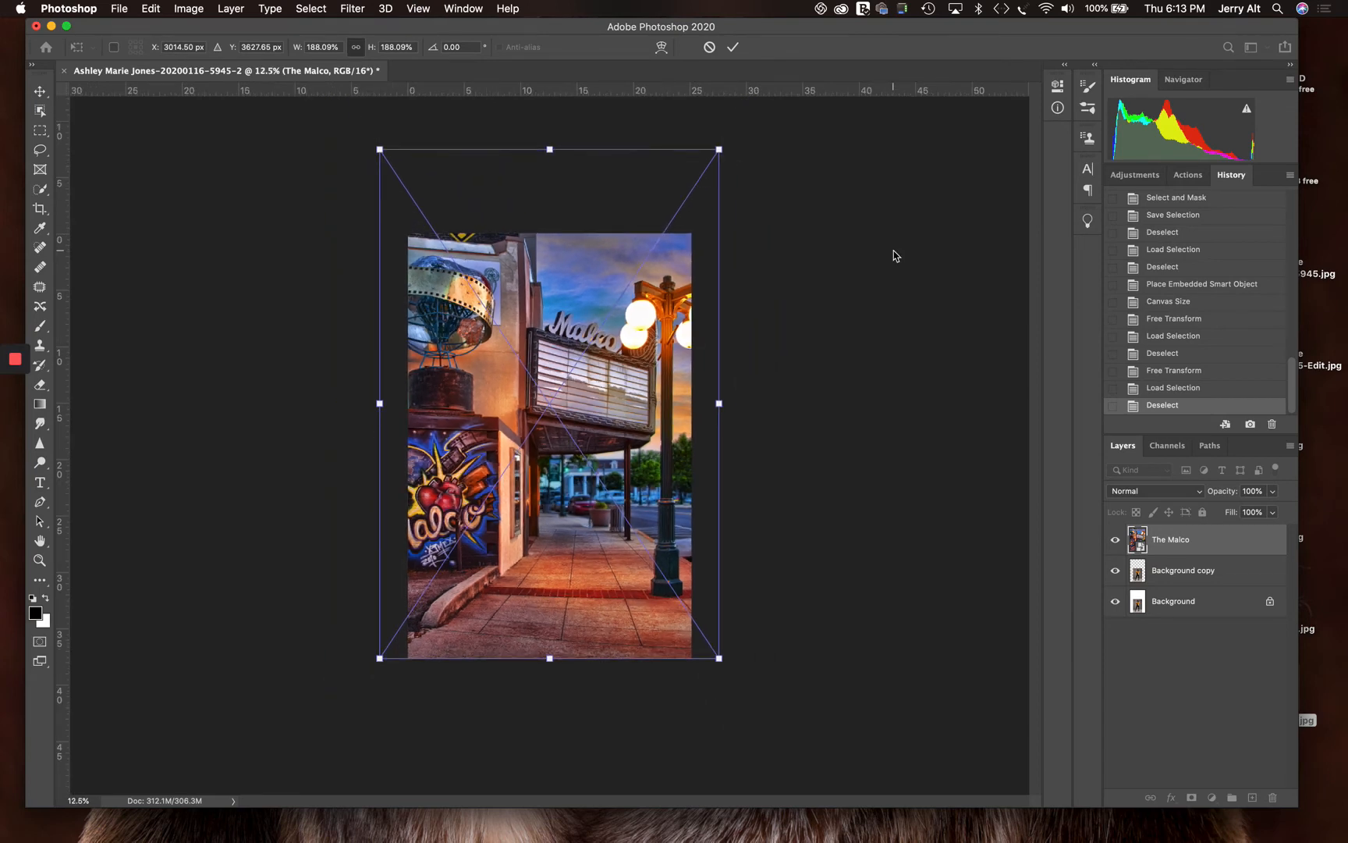
left_click_drag(550, 146, 551, 58)
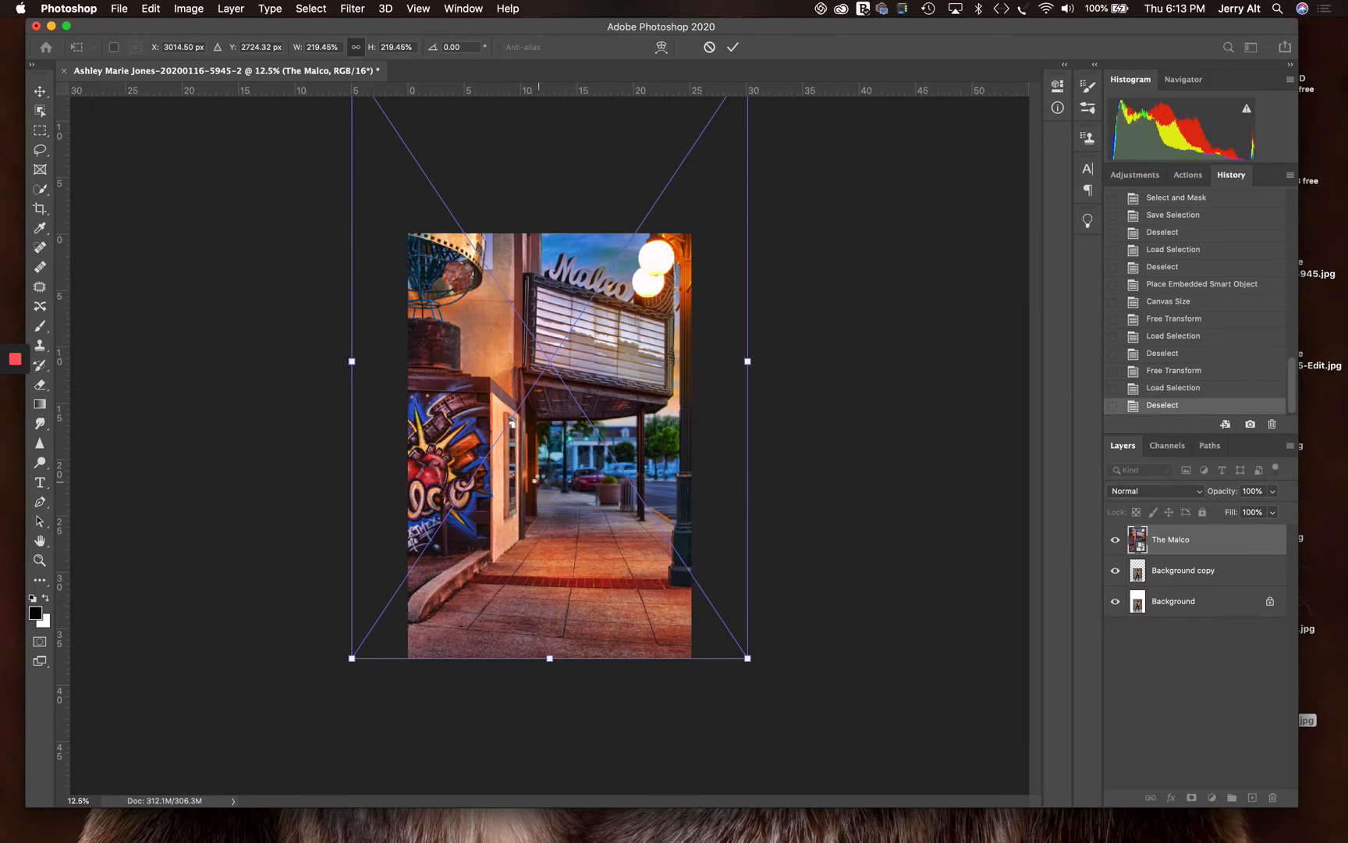
key("Return")
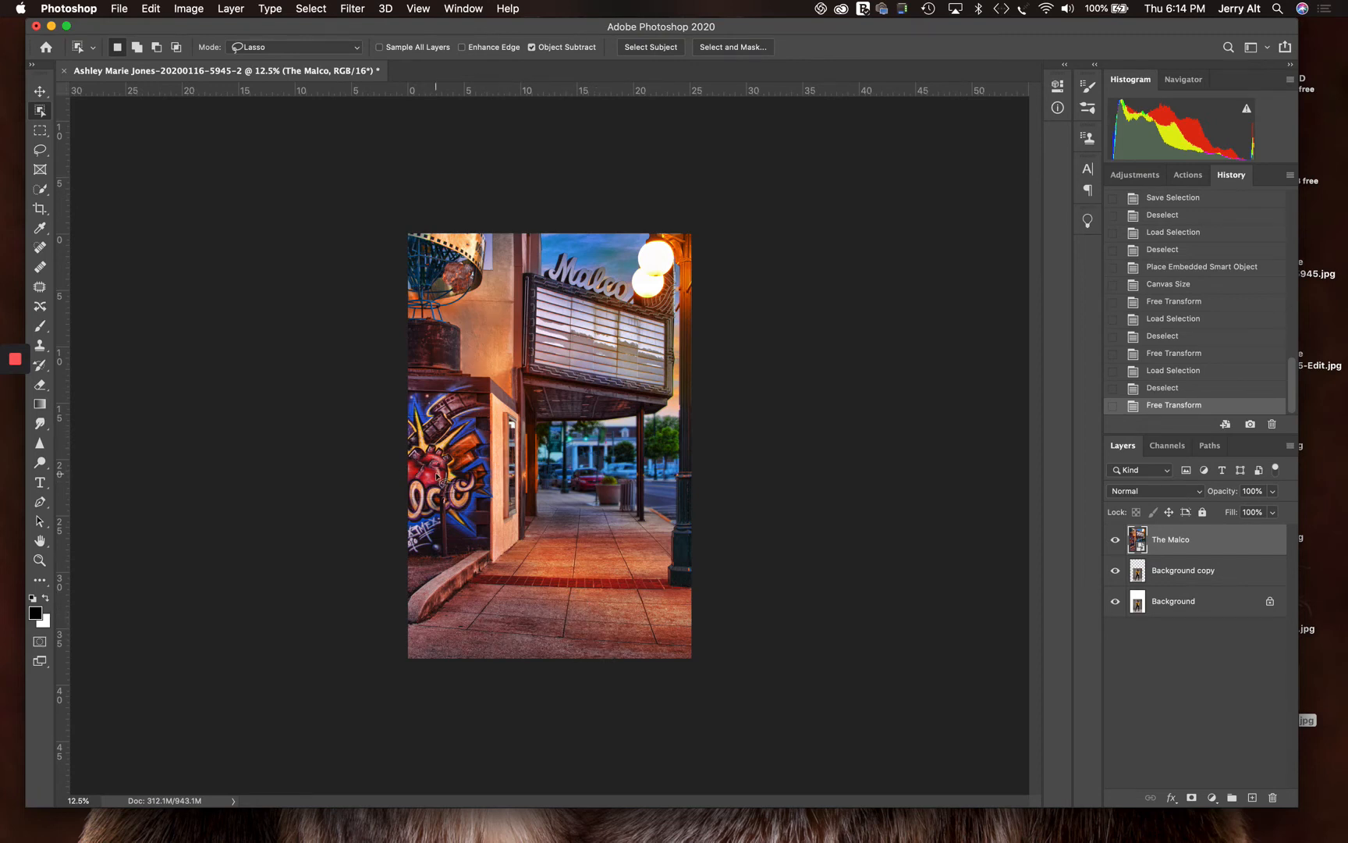
Apply a Gaussian Blur with a radius of 10.1 pixels to the Malco layer.
key("super+equal")
key("super+equal")
key("super+equal")
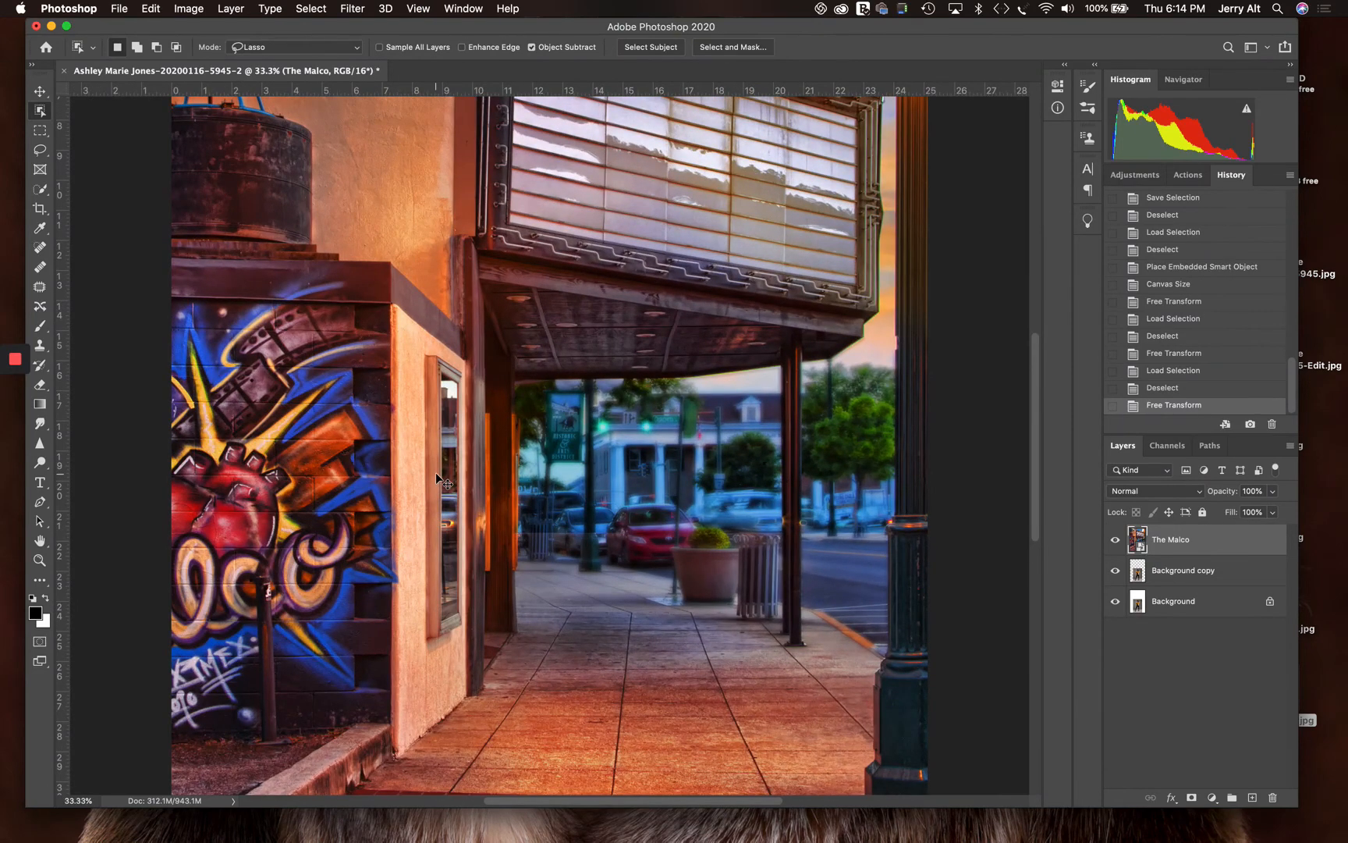
key("super+minus")
key("super+minus")
key("super+minus")
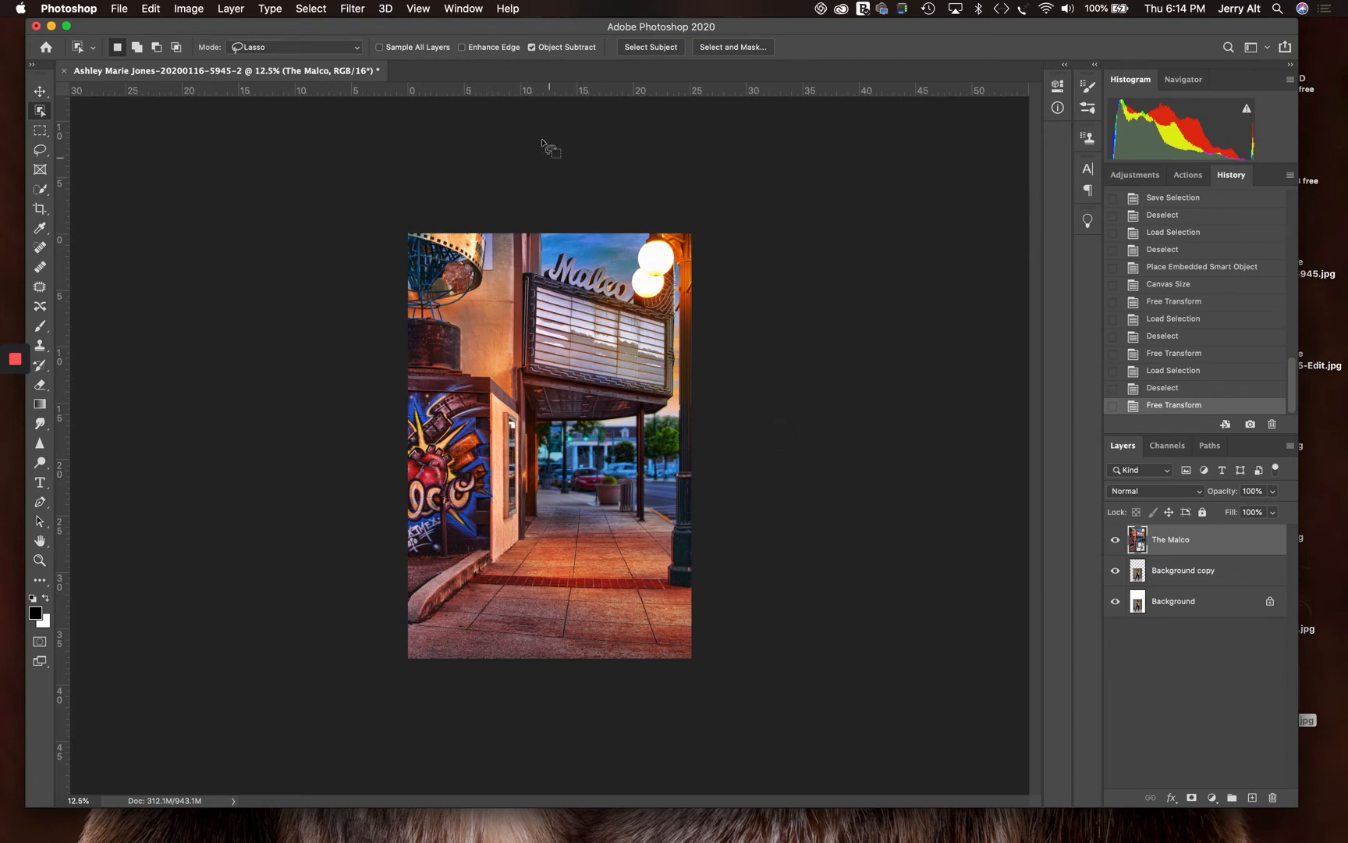
left_click(355, 8)
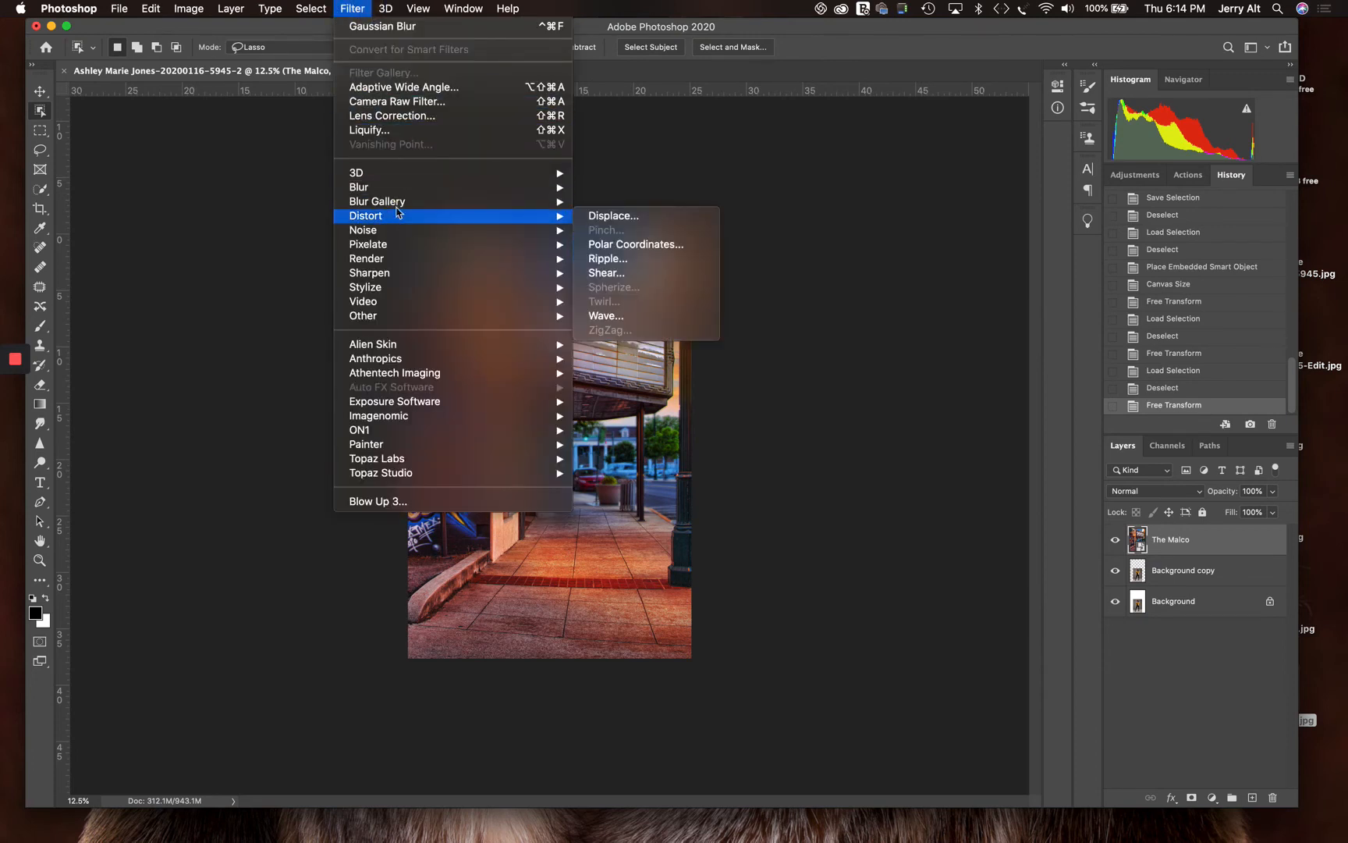
mouse_move(397, 187)
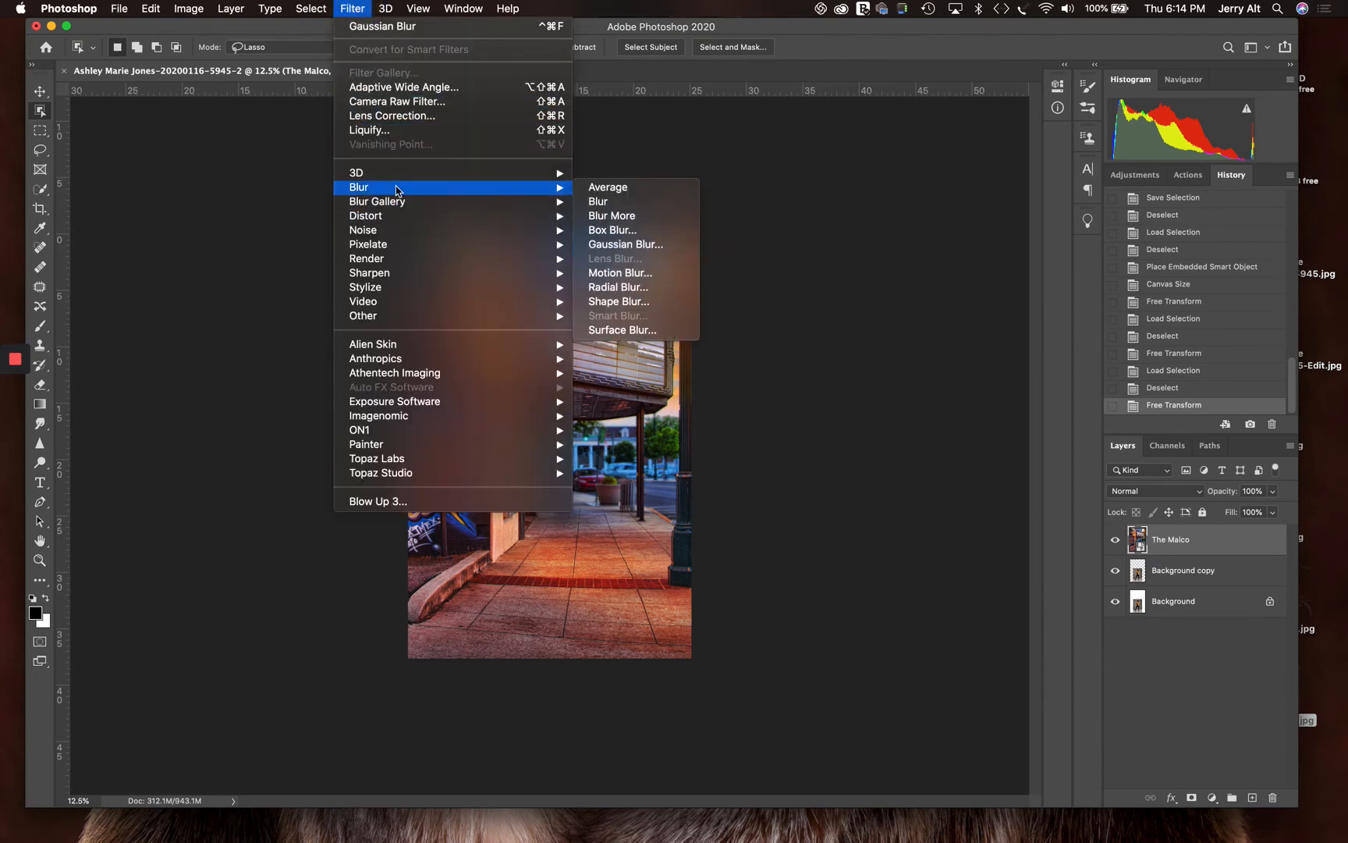
left_click(638, 244)
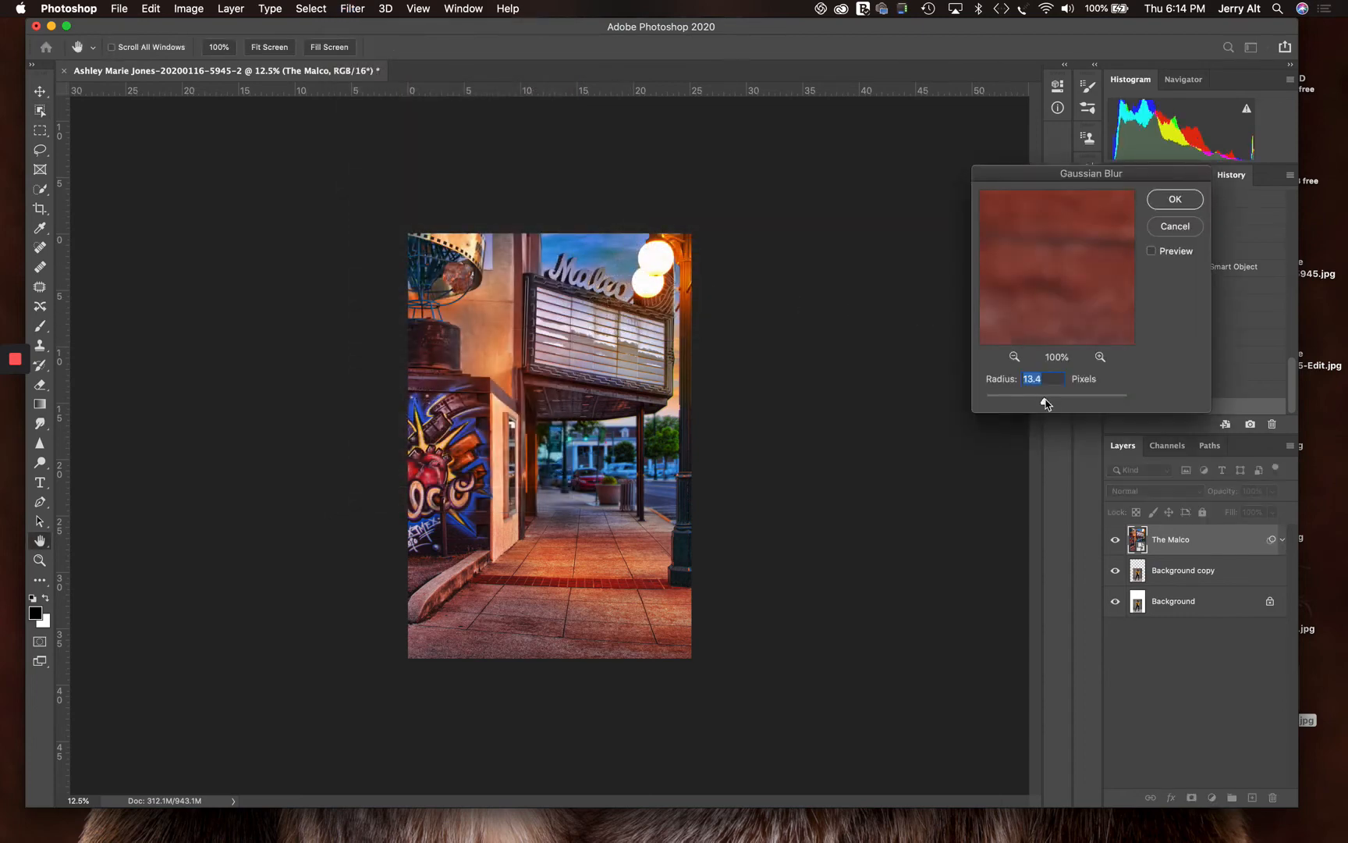
left_click_drag(1045, 399, 1044, 401)
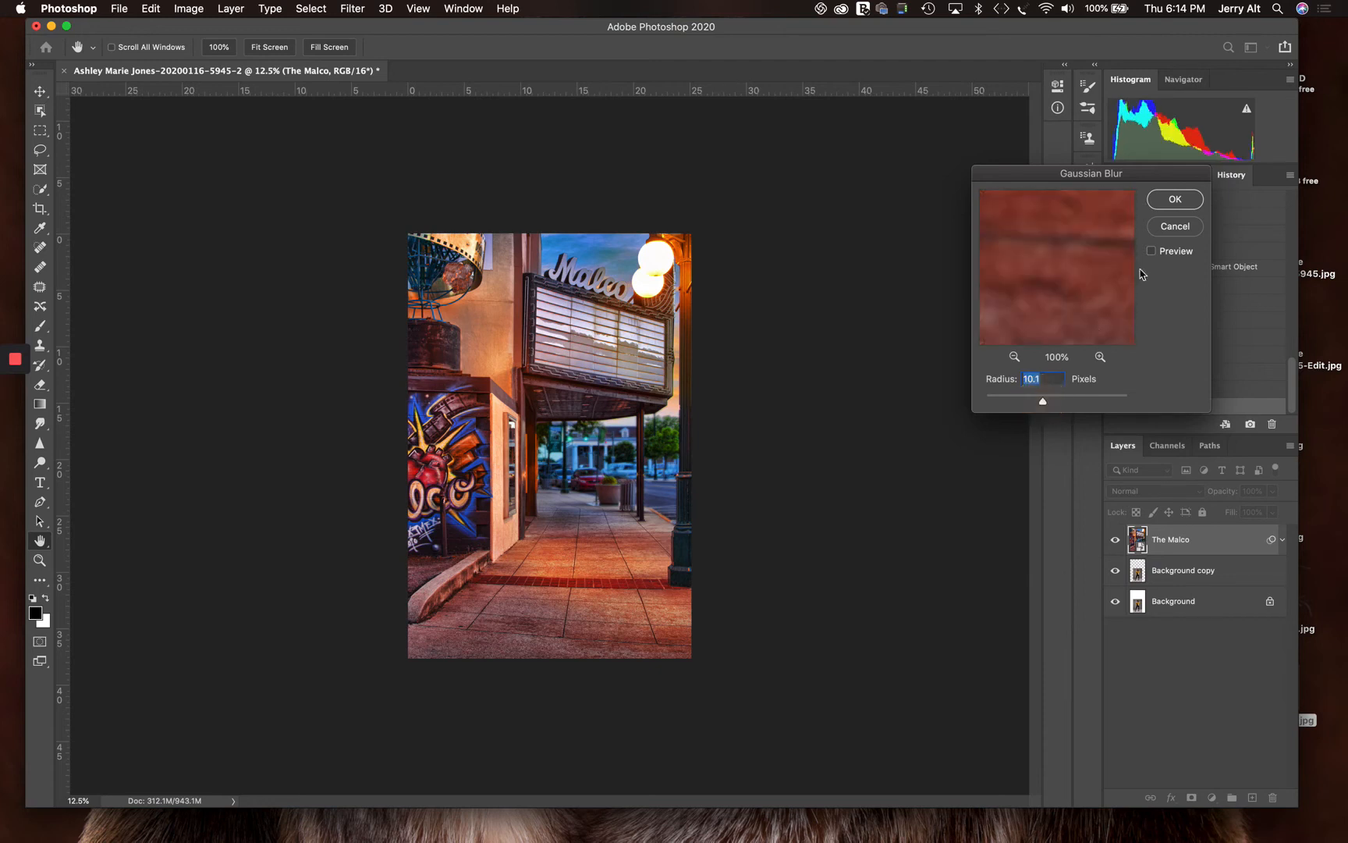
left_click(1186, 199)
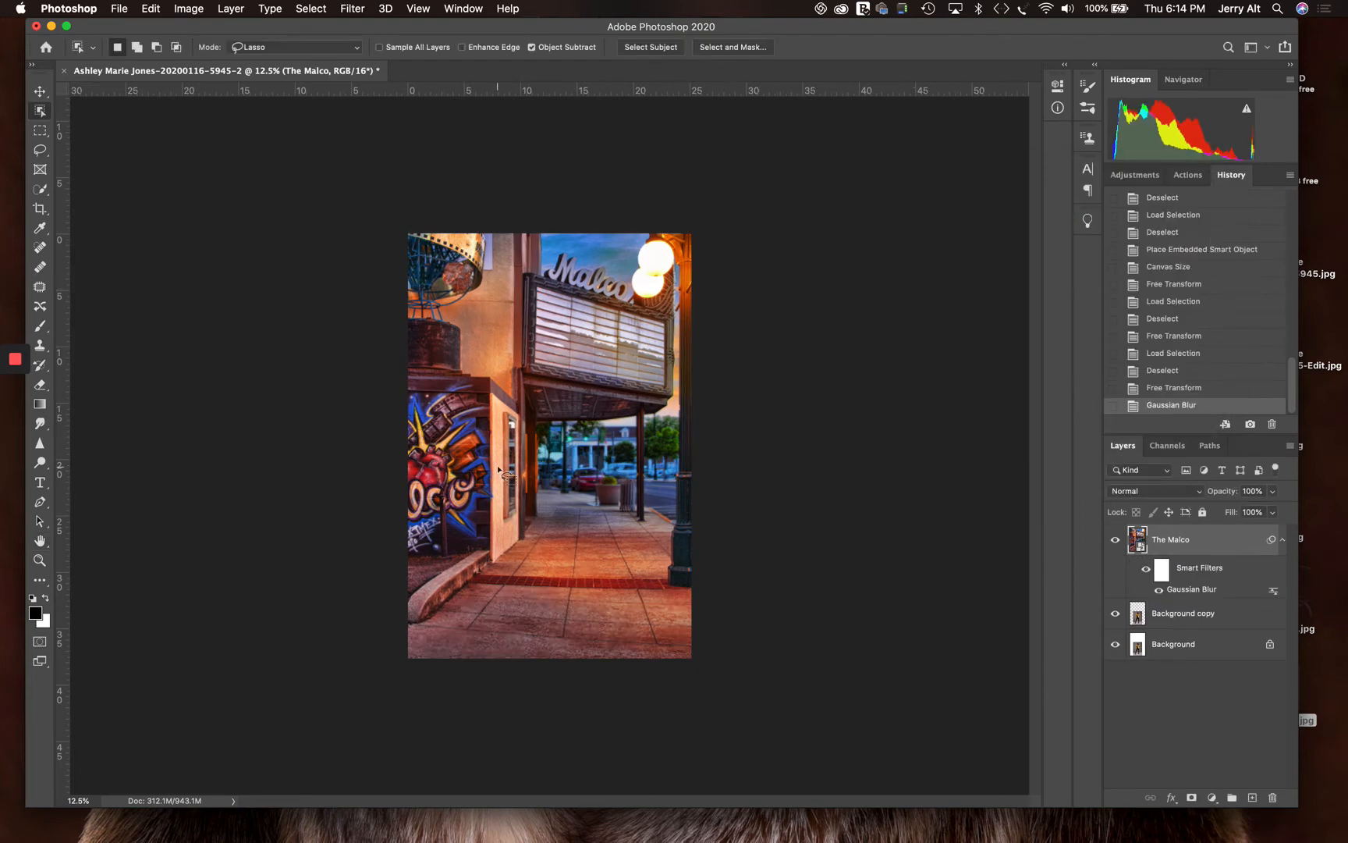
Load channel 1 as a new selection and add a layer mask from it to the Malco layer, revealing the model.
key("super+equal")
key("super+equal")
key("super+equal")
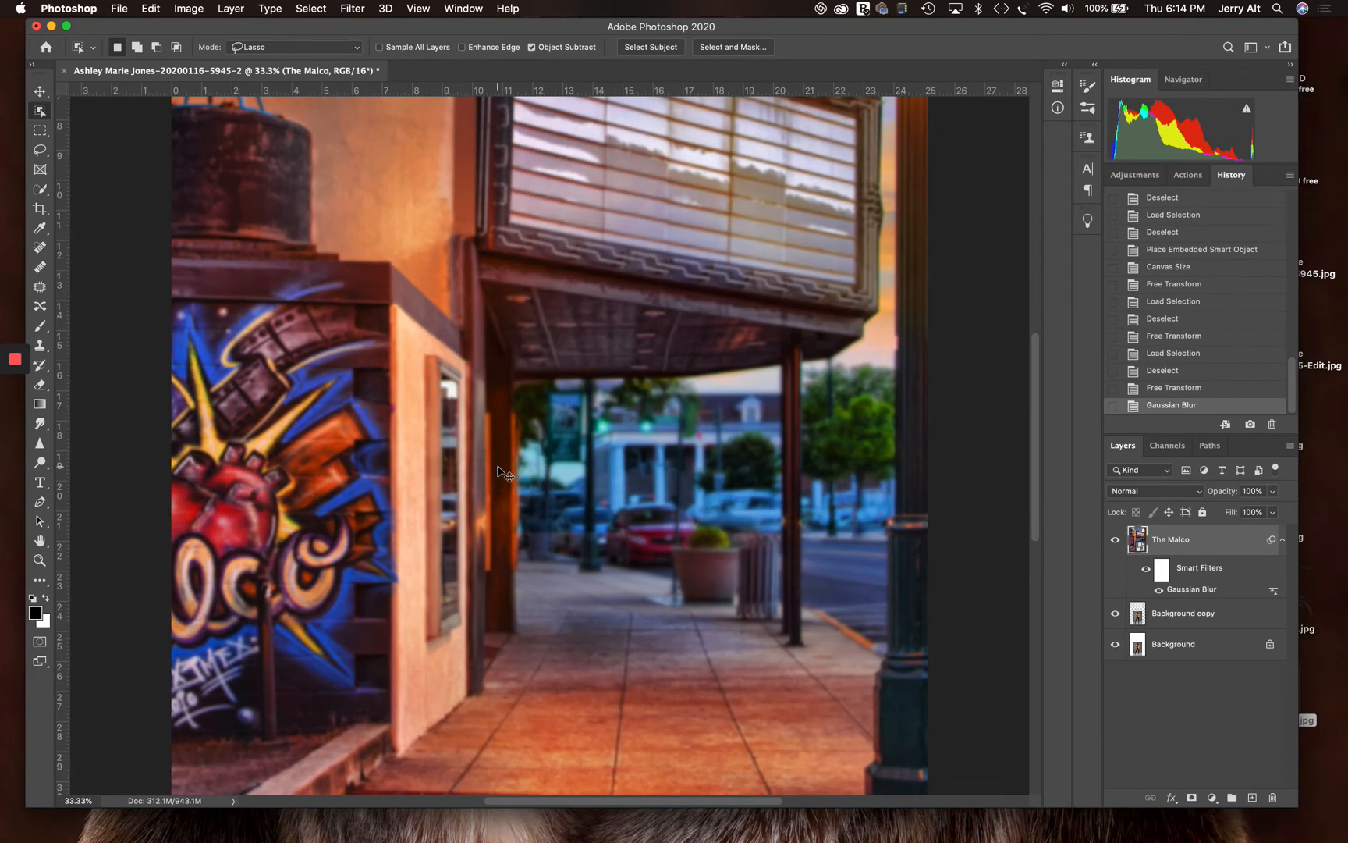
key("super+minus")
key("super+minus")
key("super+minus")
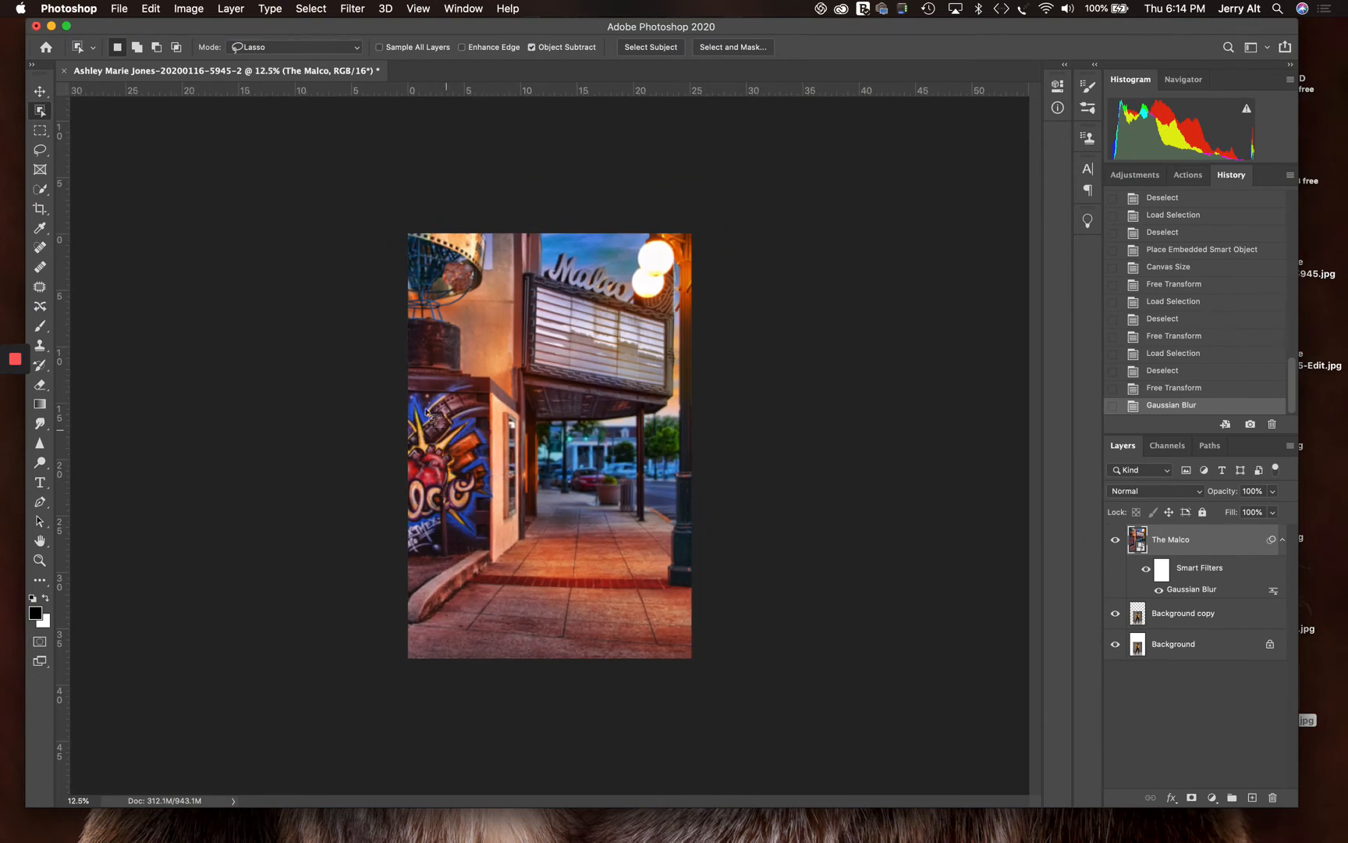
left_click(314, 10)
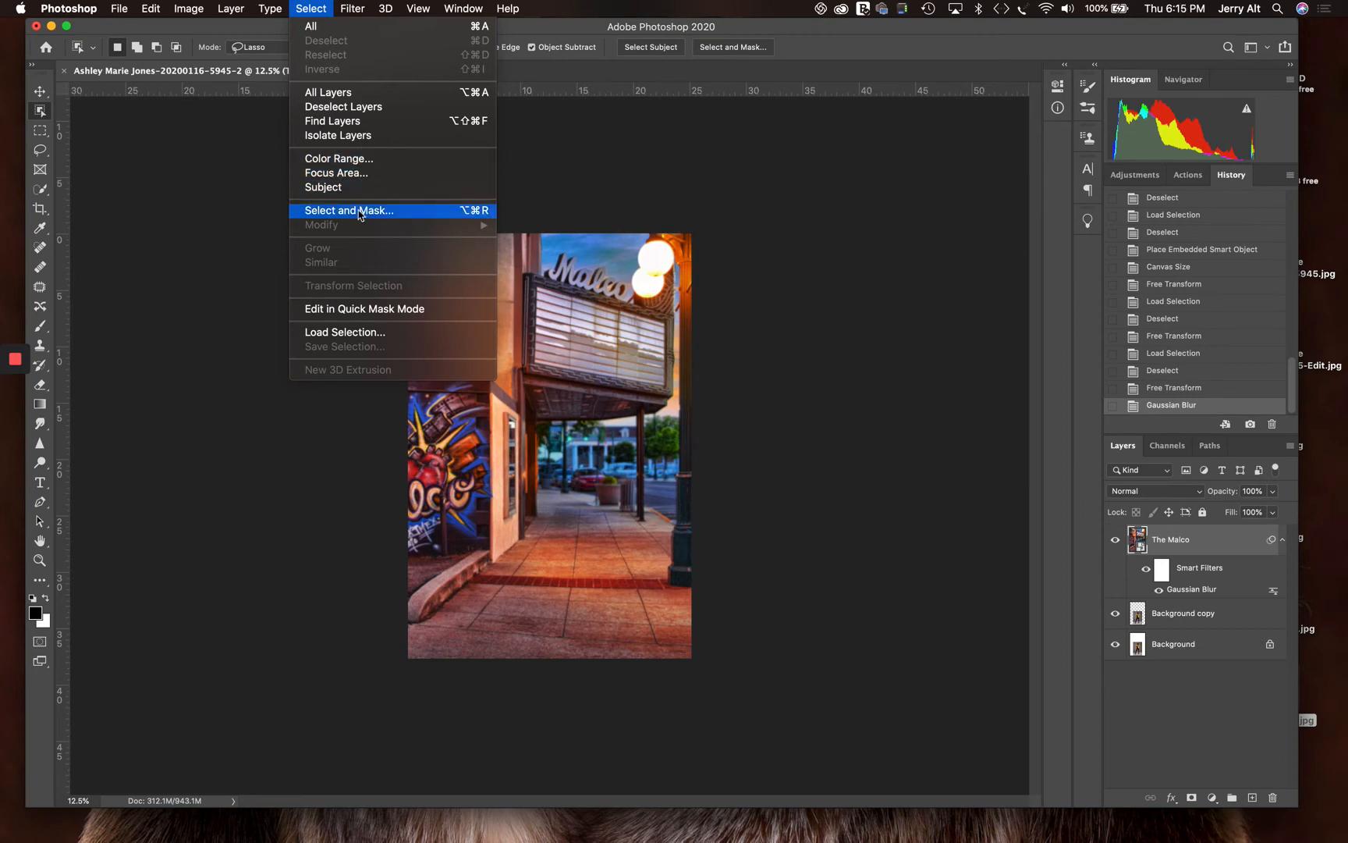
left_click(365, 336)
left_click(668, 385)
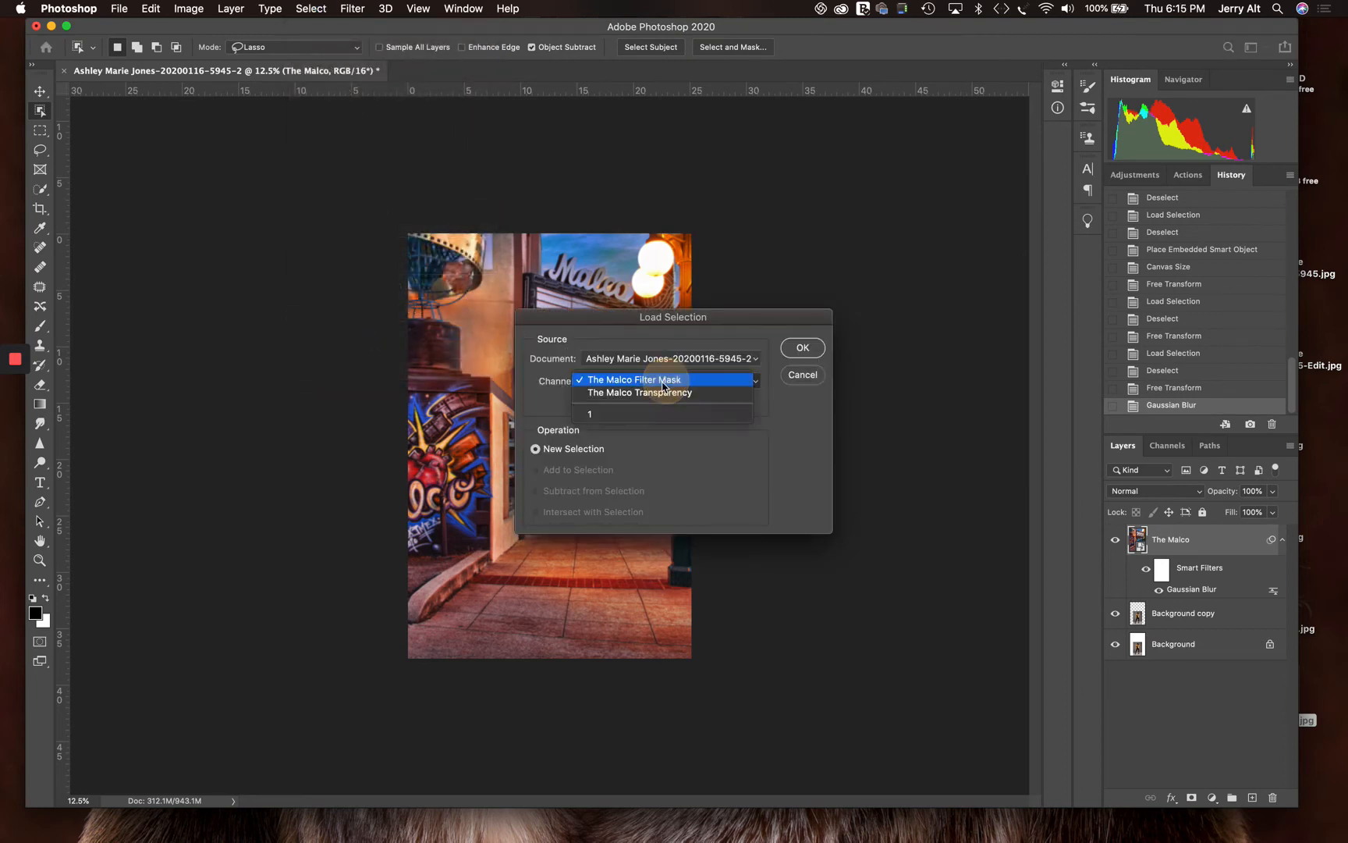
left_click(621, 413)
left_click(800, 350)
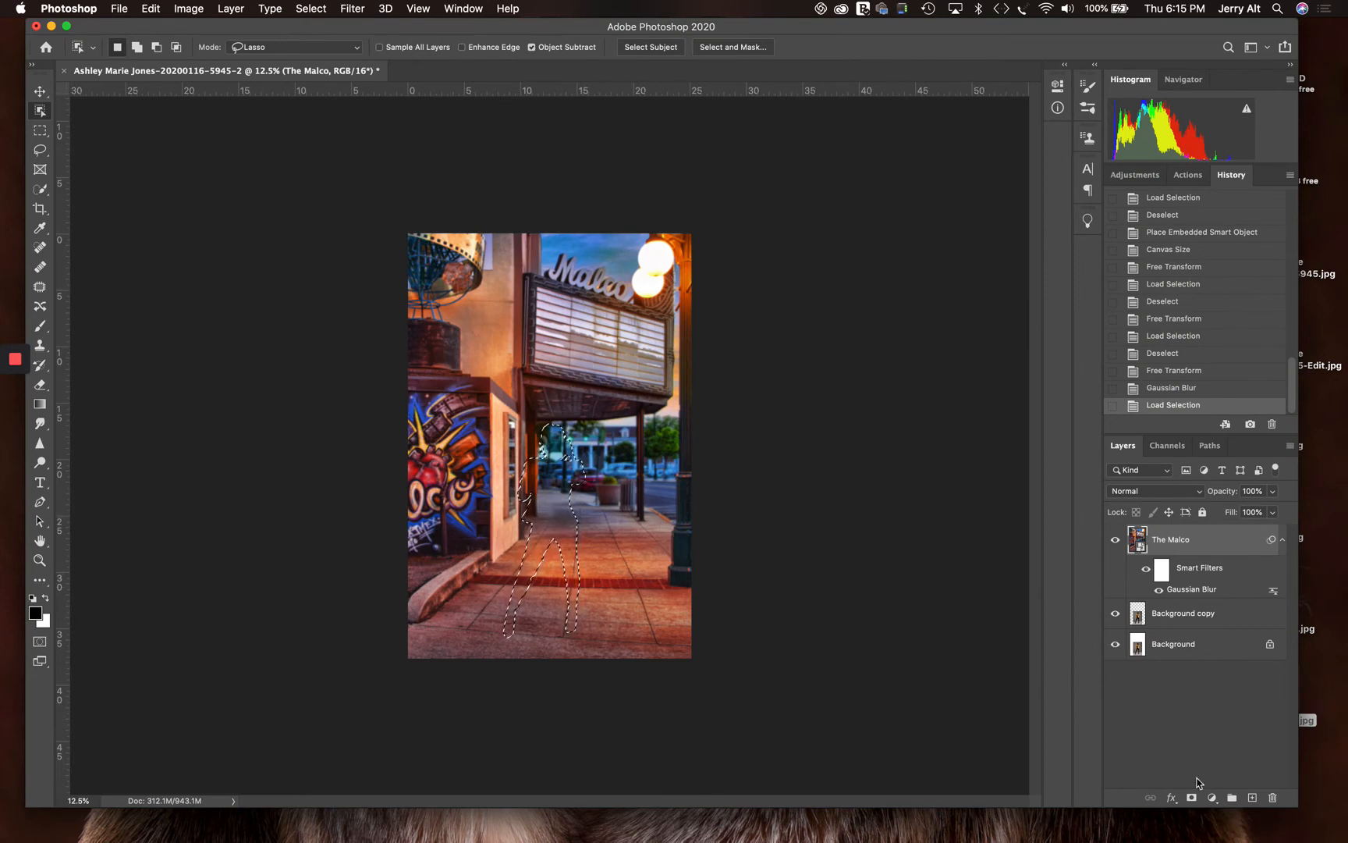
left_click(1192, 797)
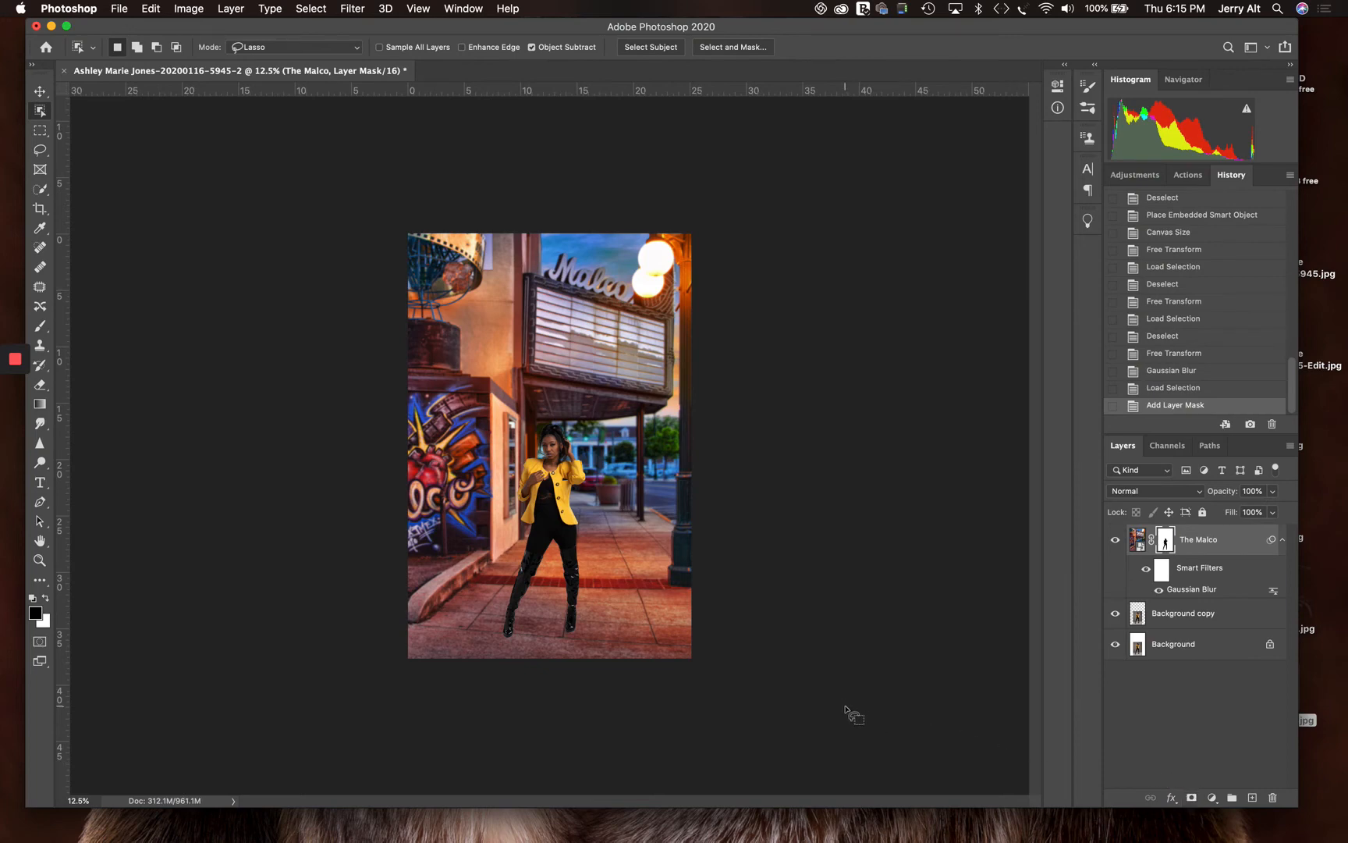
Examine the composite up close around the model's hair, jacket and boots, and as a whole against the blurred background.
key("super+equal")
key("super+equal")
key("super+equal")
key("super+equal")
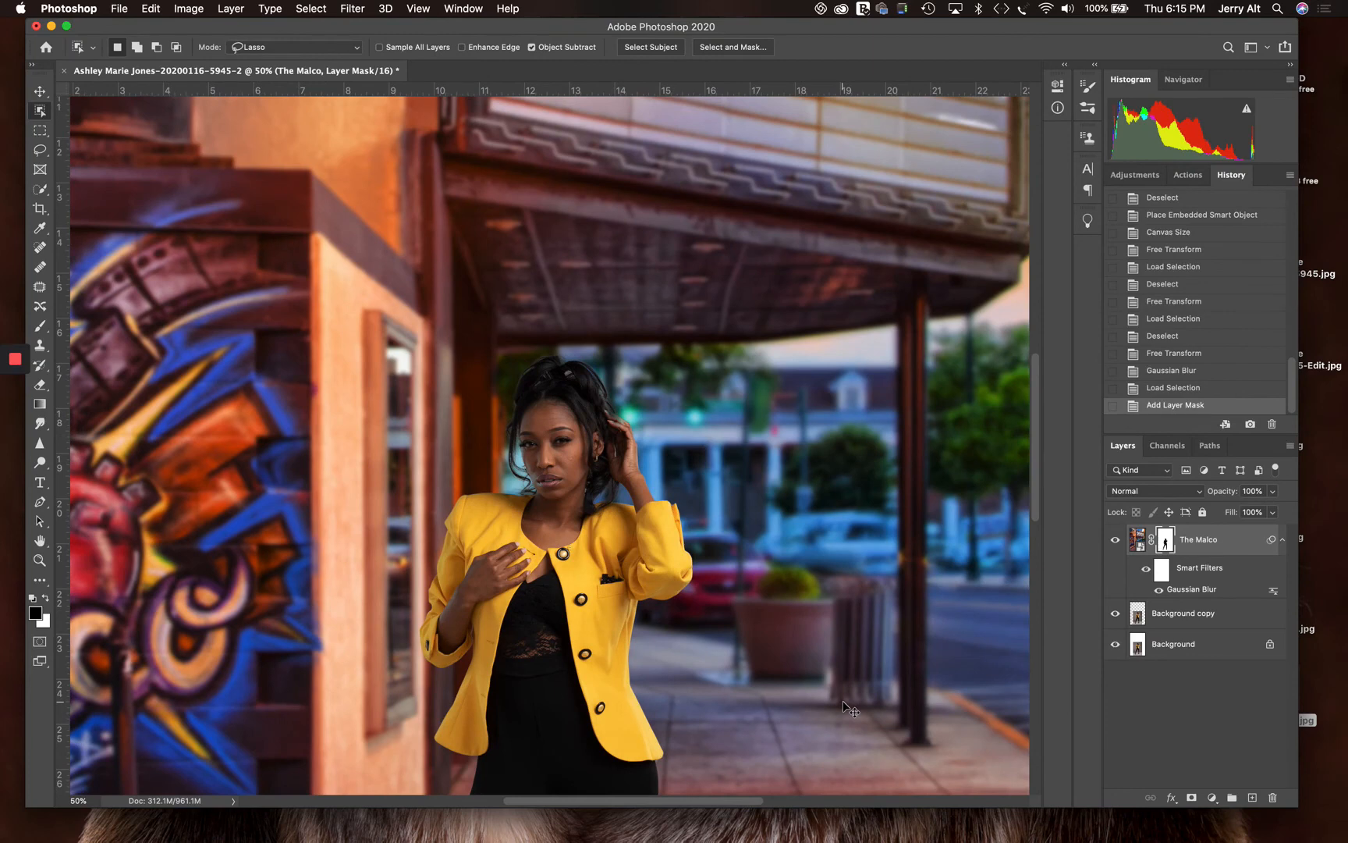
key("super+minus")
key("super+minus")
key("super+minus")
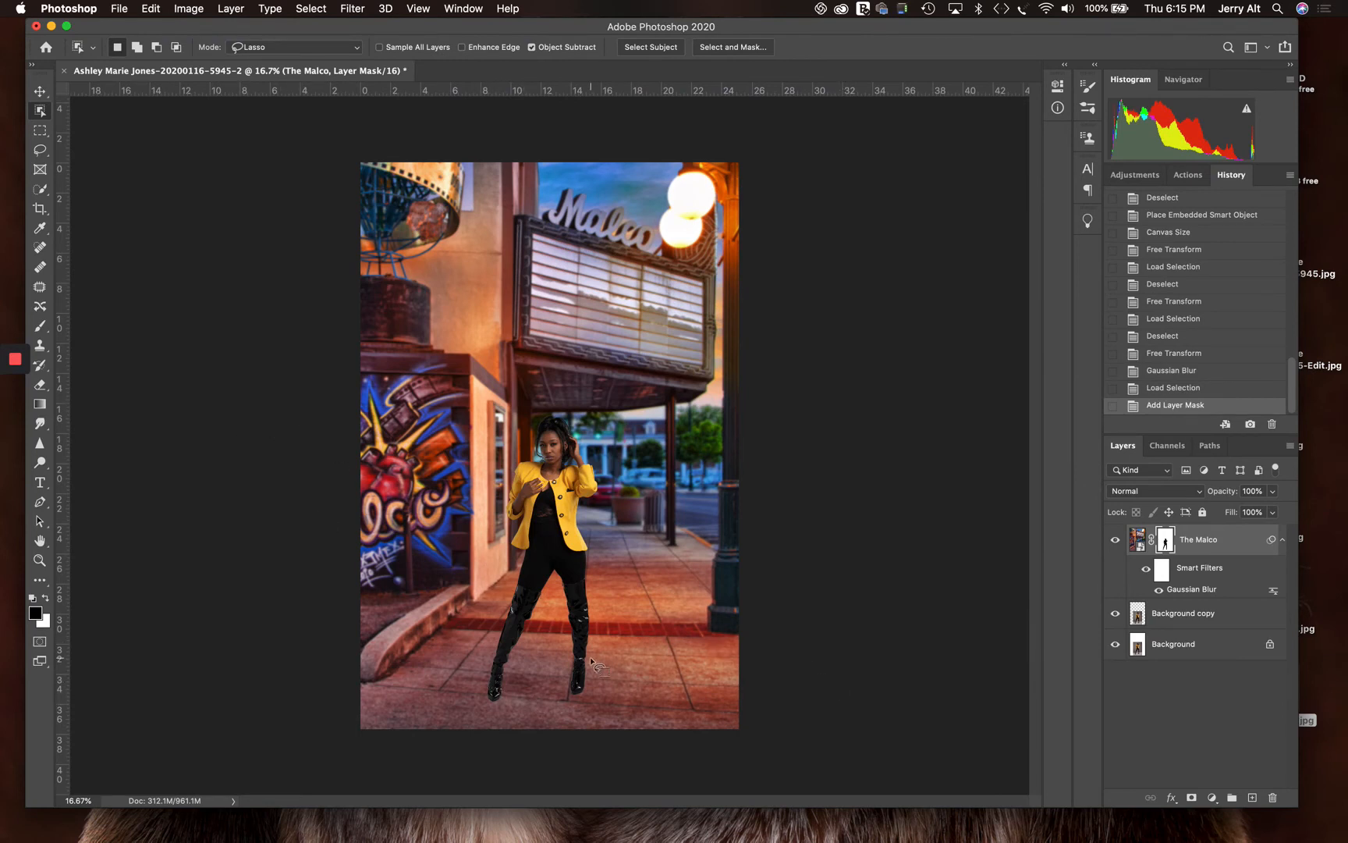
key("super+equal")
key("super+equal")
key("super+equal")
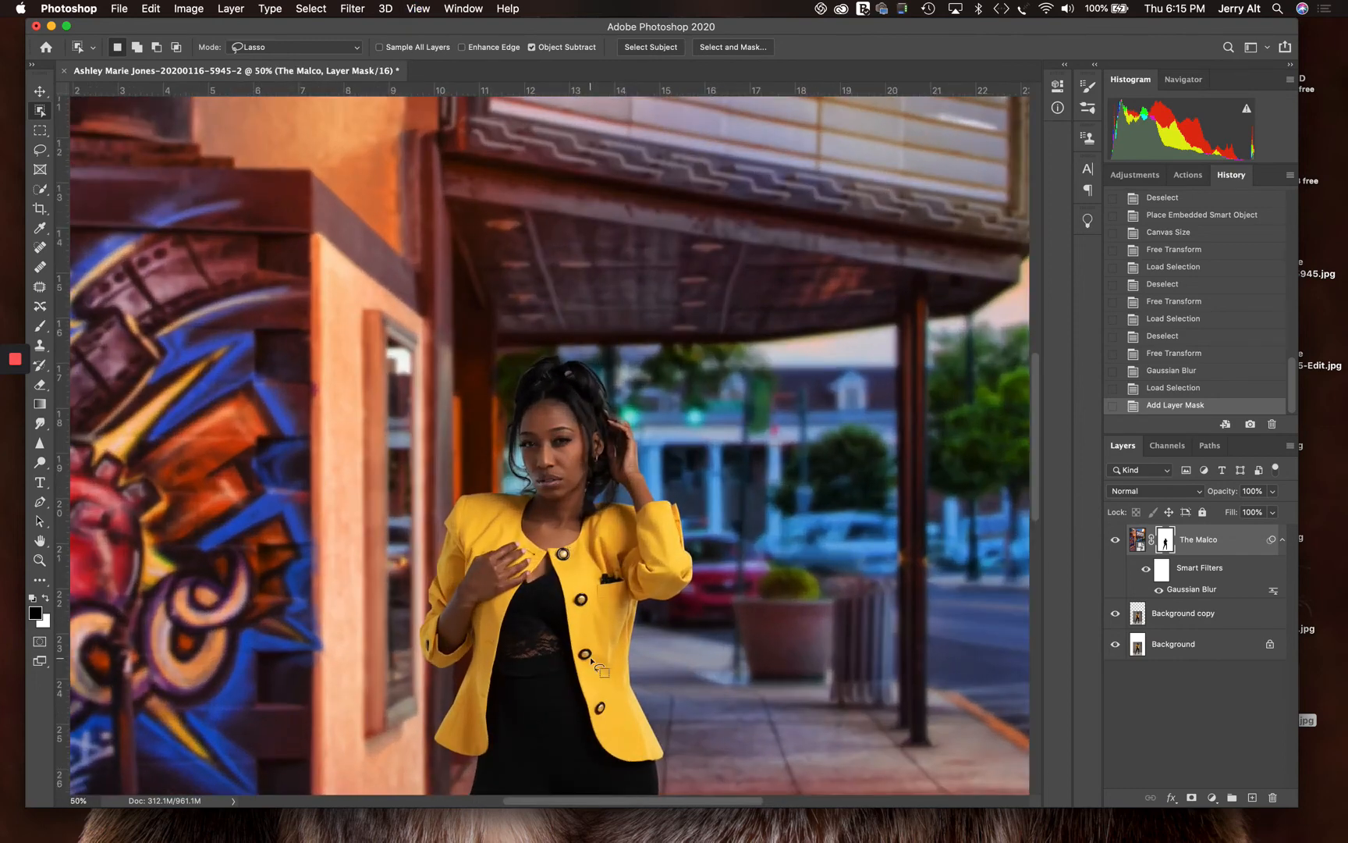
scroll(574, 581, "down", 10)
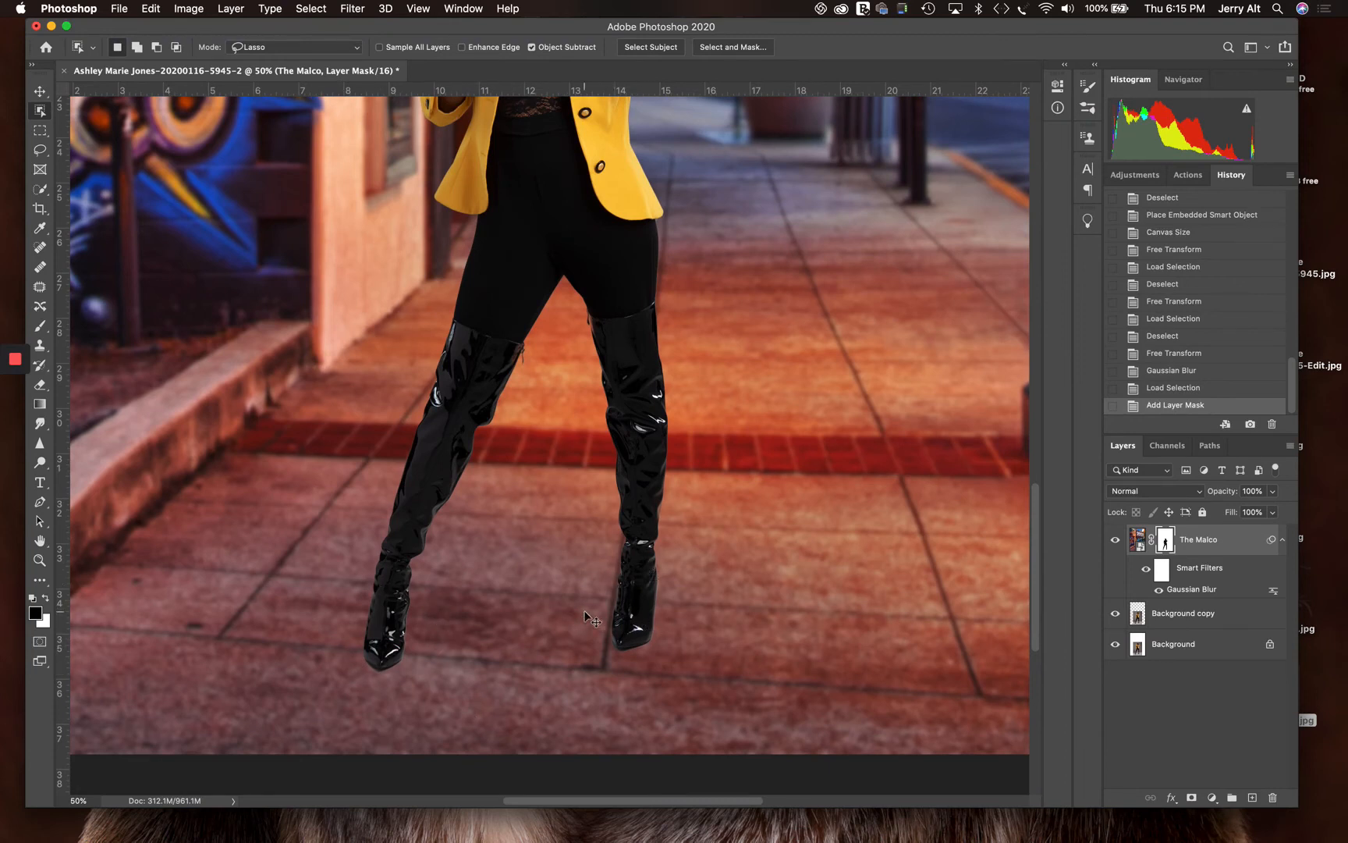
key("super+minus")
key("super+minus")
key("super+minus")
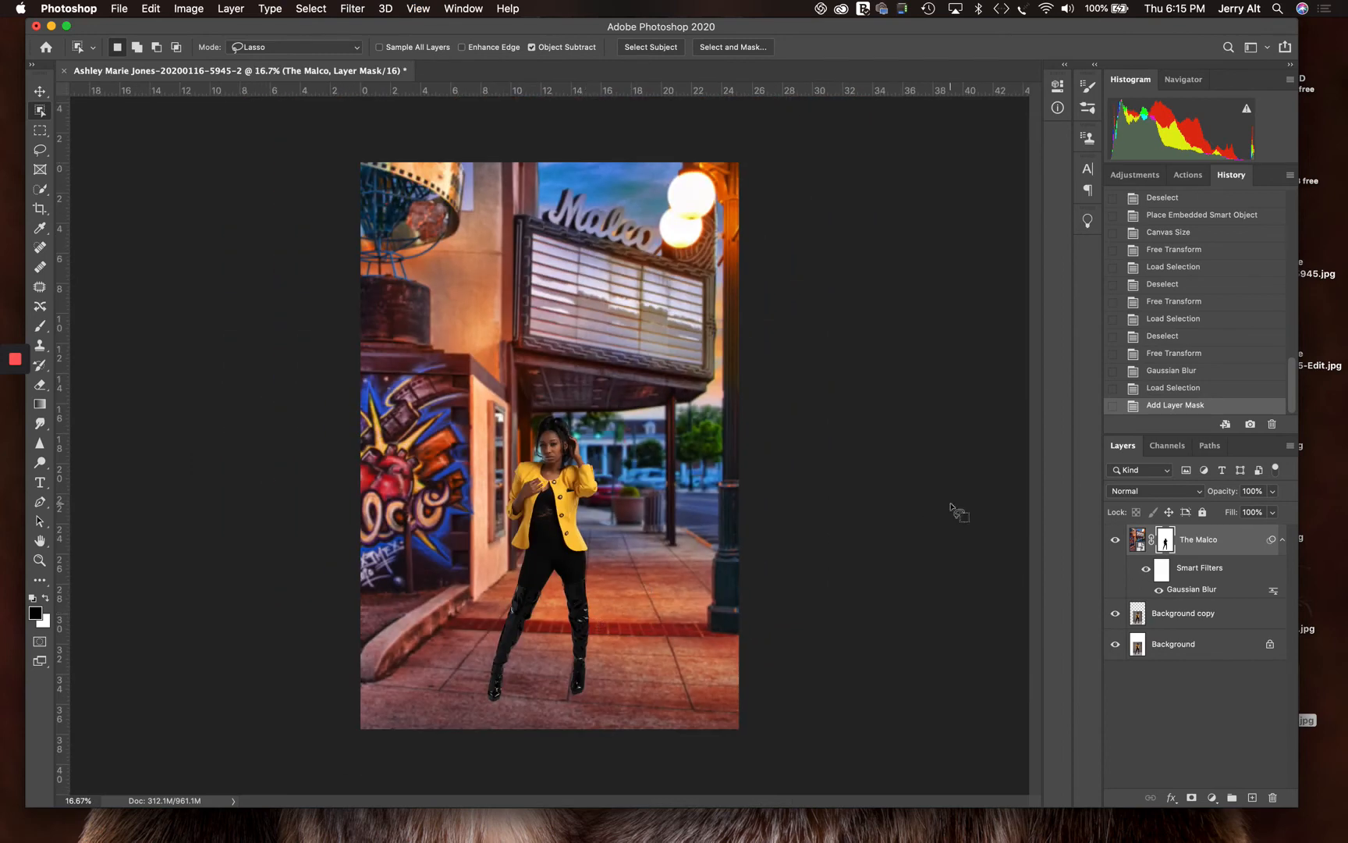
Make the Malco layer's image active instead of its mask, and rasterize the smart object for painting with the Brush tool.
left_click(1138, 540)
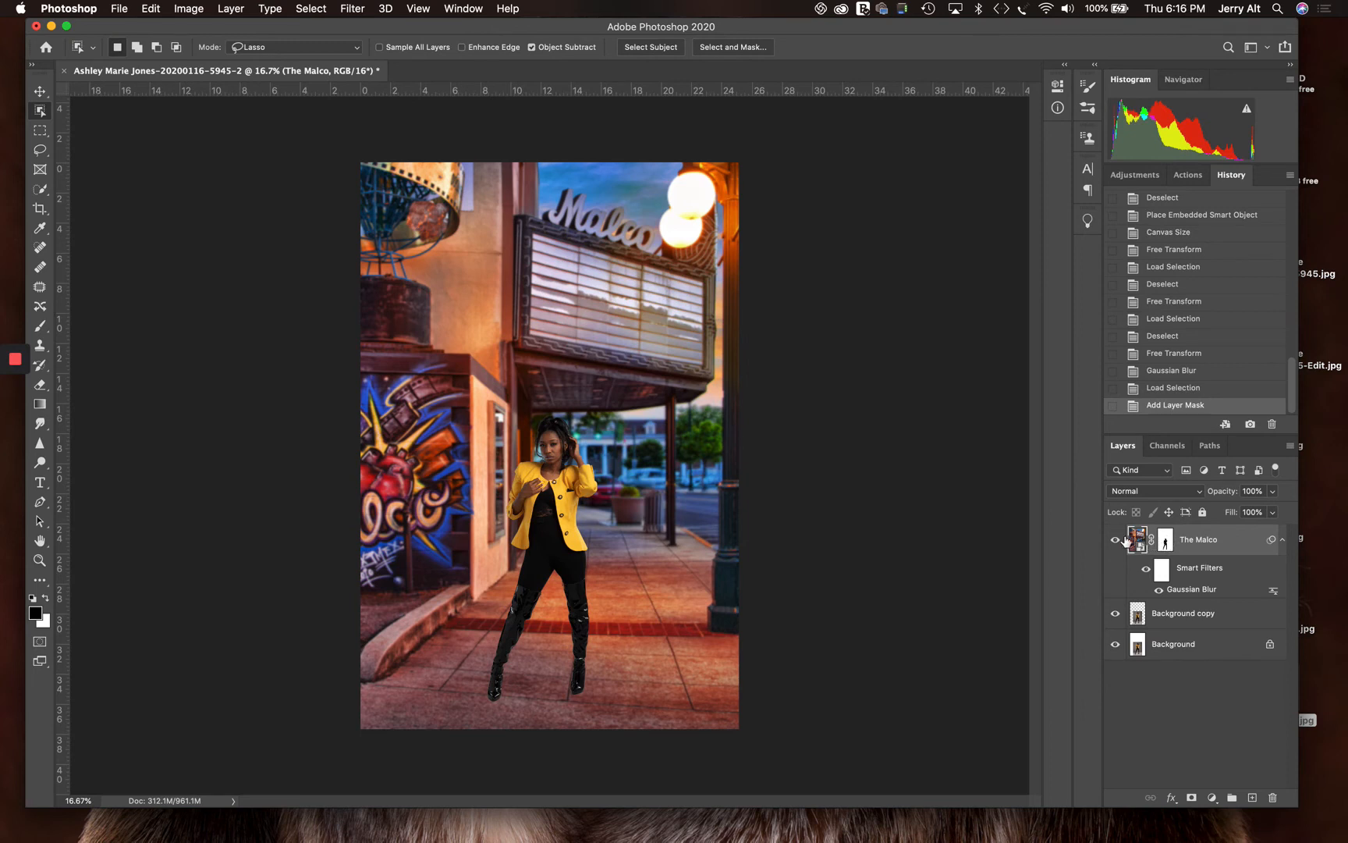
left_click(1137, 544)
left_click(40, 326)
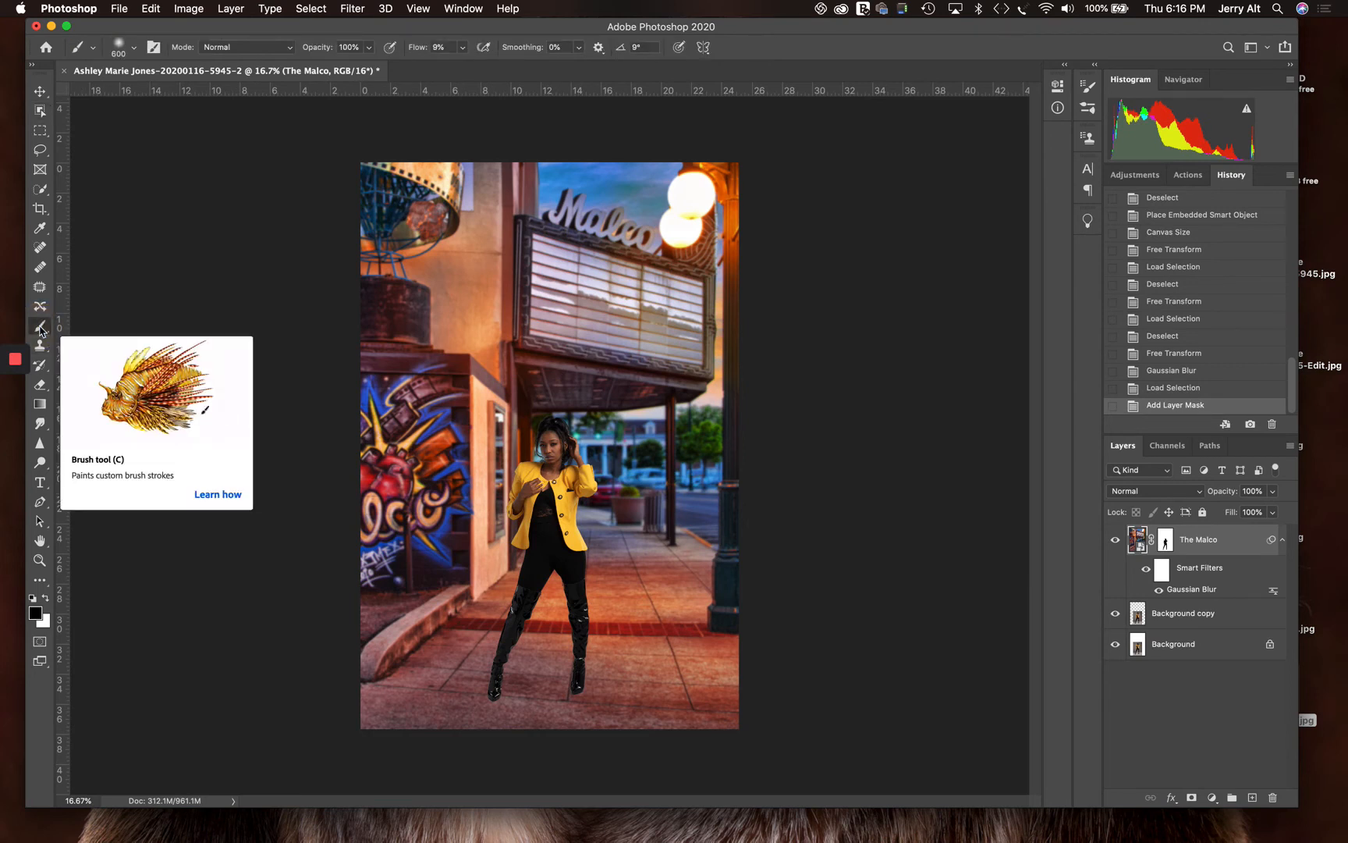
left_click(533, 361)
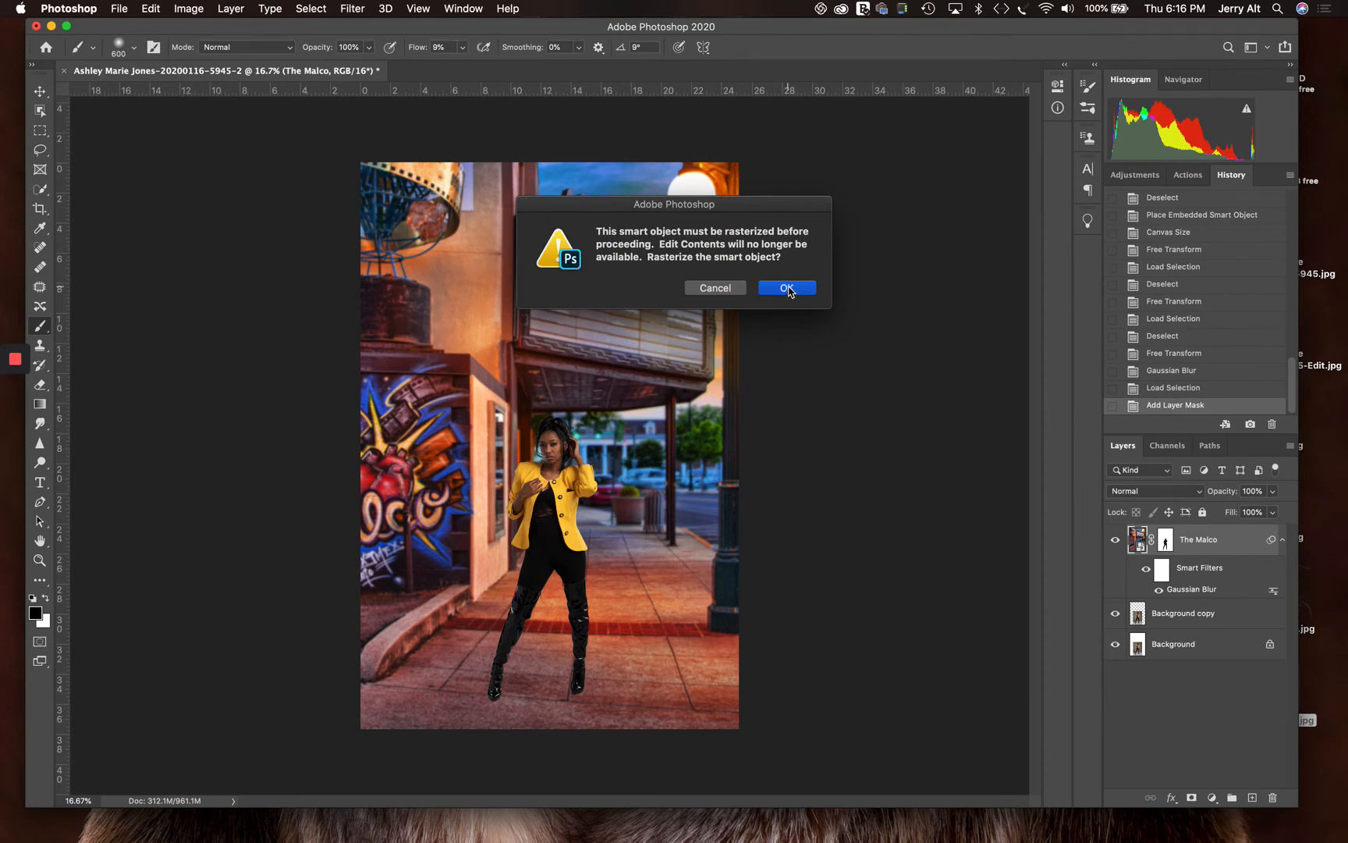
left_click(787, 288)
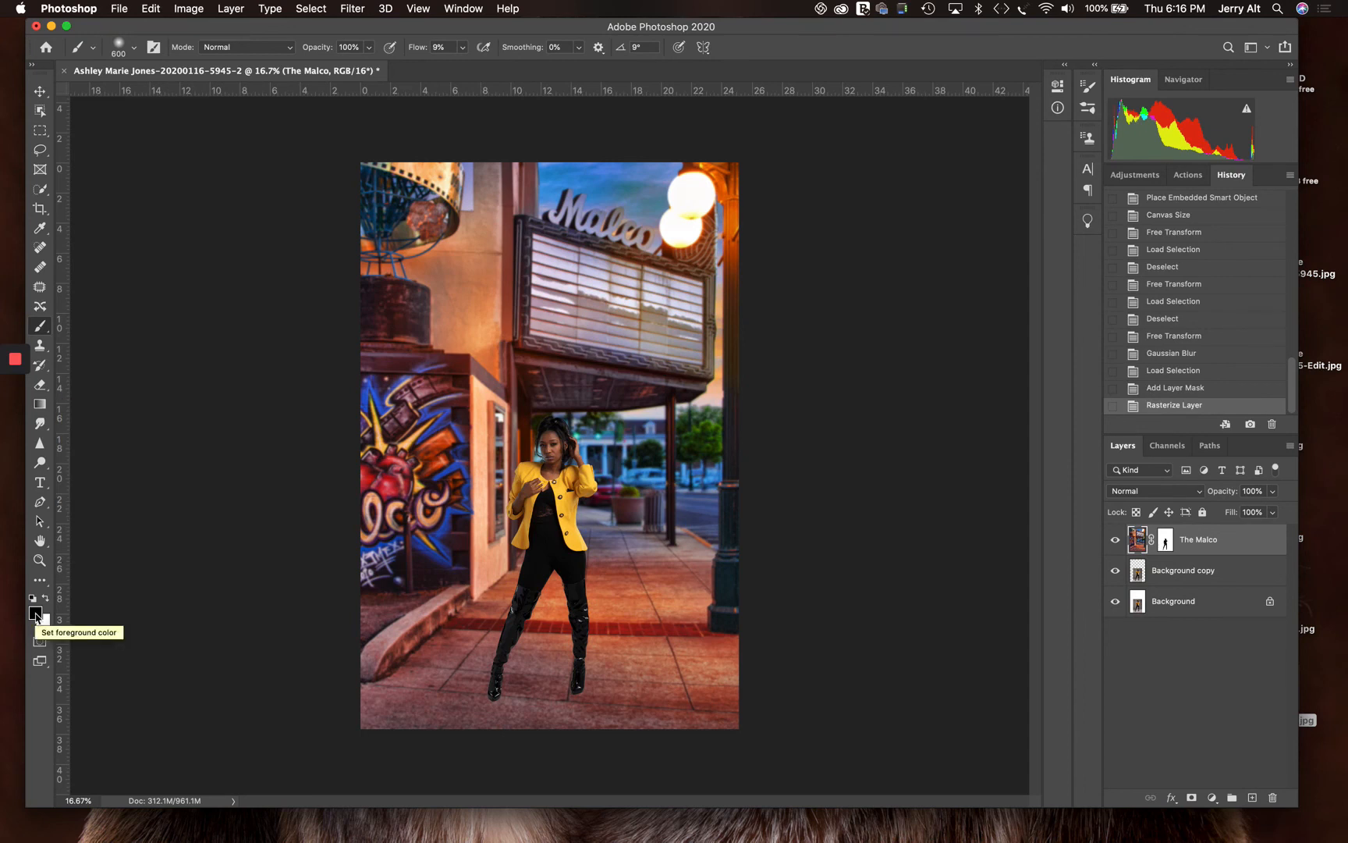
Set up a 600 px Soft Round brush with 0% hardness and 9% flow.
left_click(462, 49)
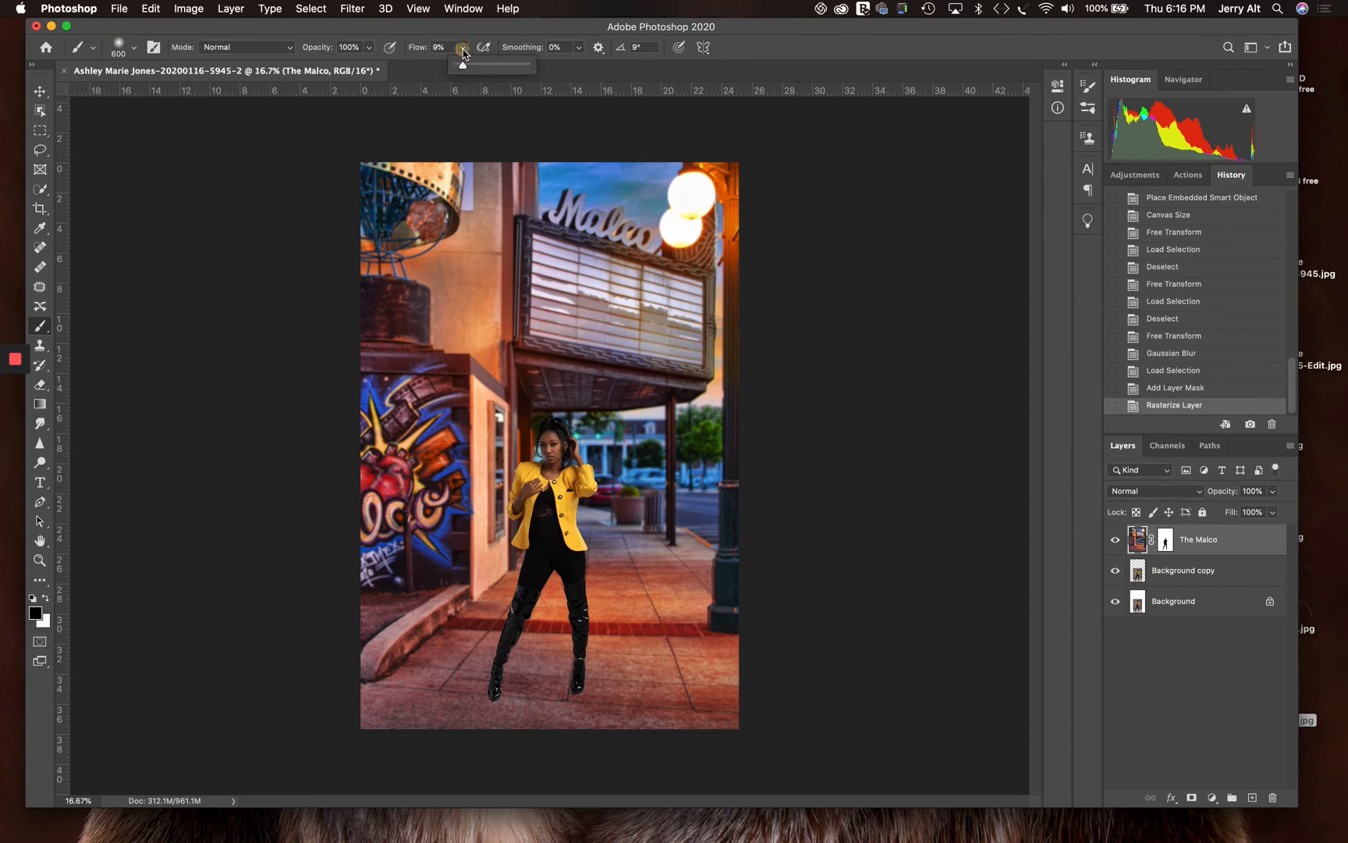
left_click(463, 67)
left_click_drag(464, 71, 465, 70)
left_click(131, 48)
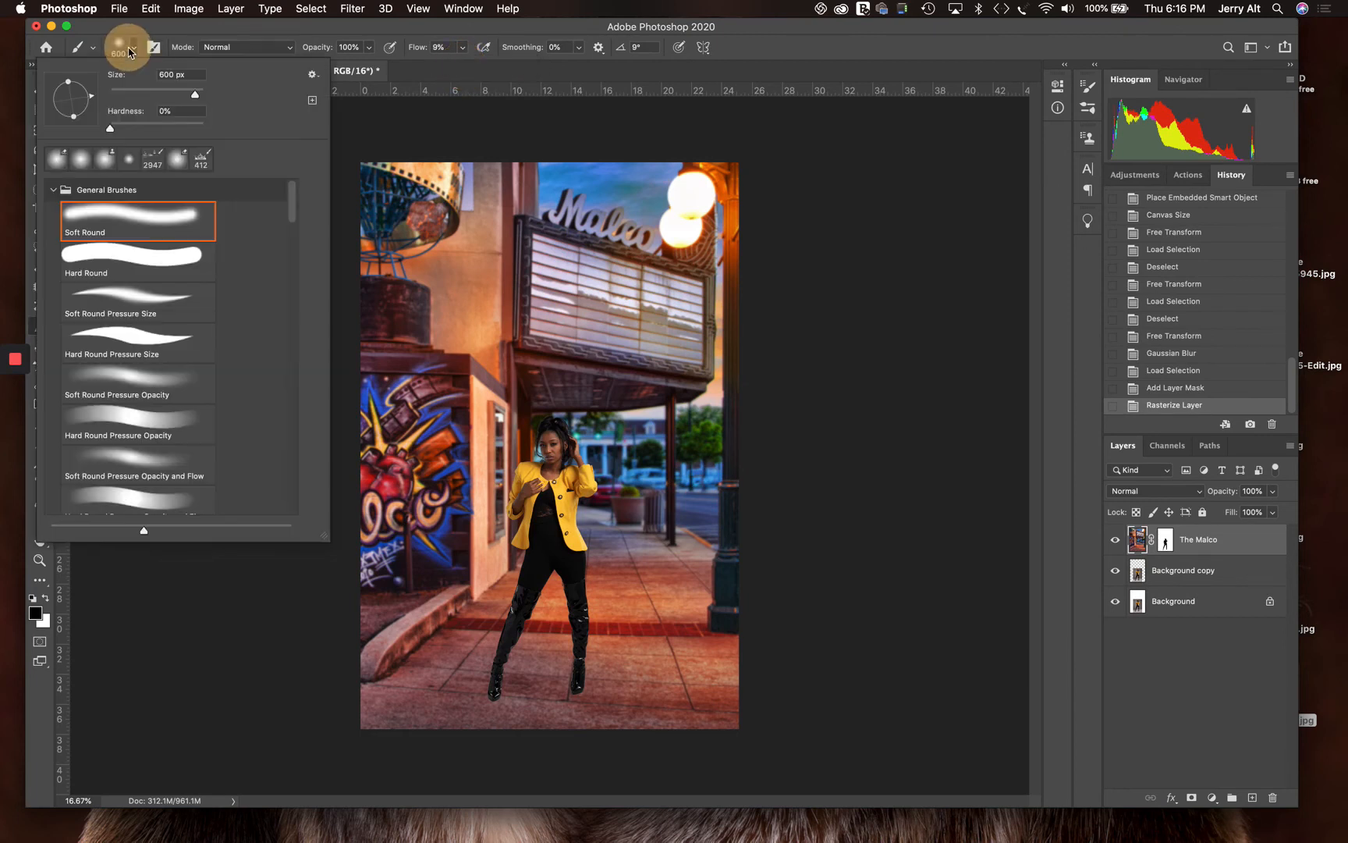
left_click(122, 212)
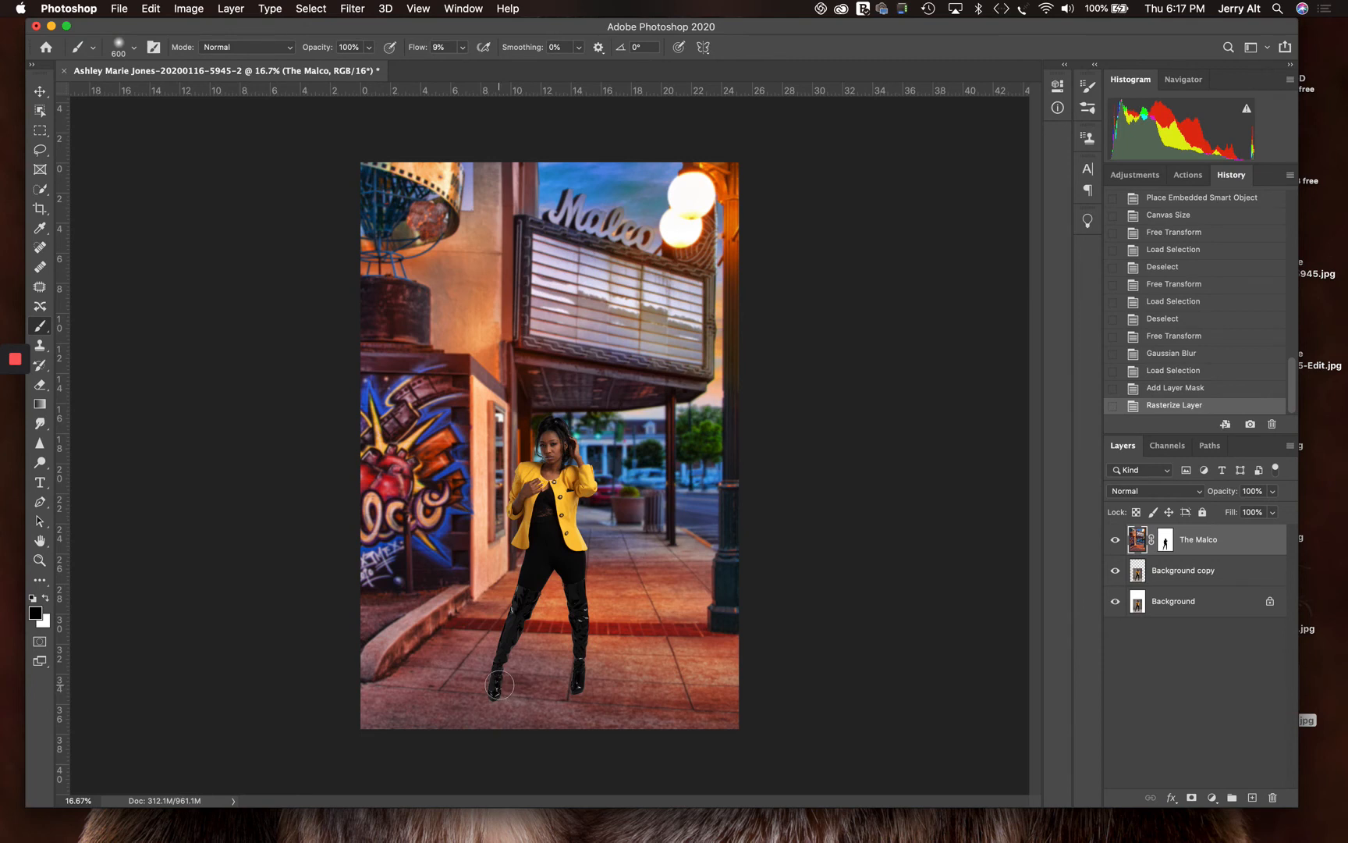
Try painting soft black shadows from the model's boots across the pavement, and undo the strokes.
mouse_move(499, 685)
left_mouse_down()
mouse_move(476, 714)
mouse_move(503, 687)
mouse_move(466, 731)
left_mouse_up()
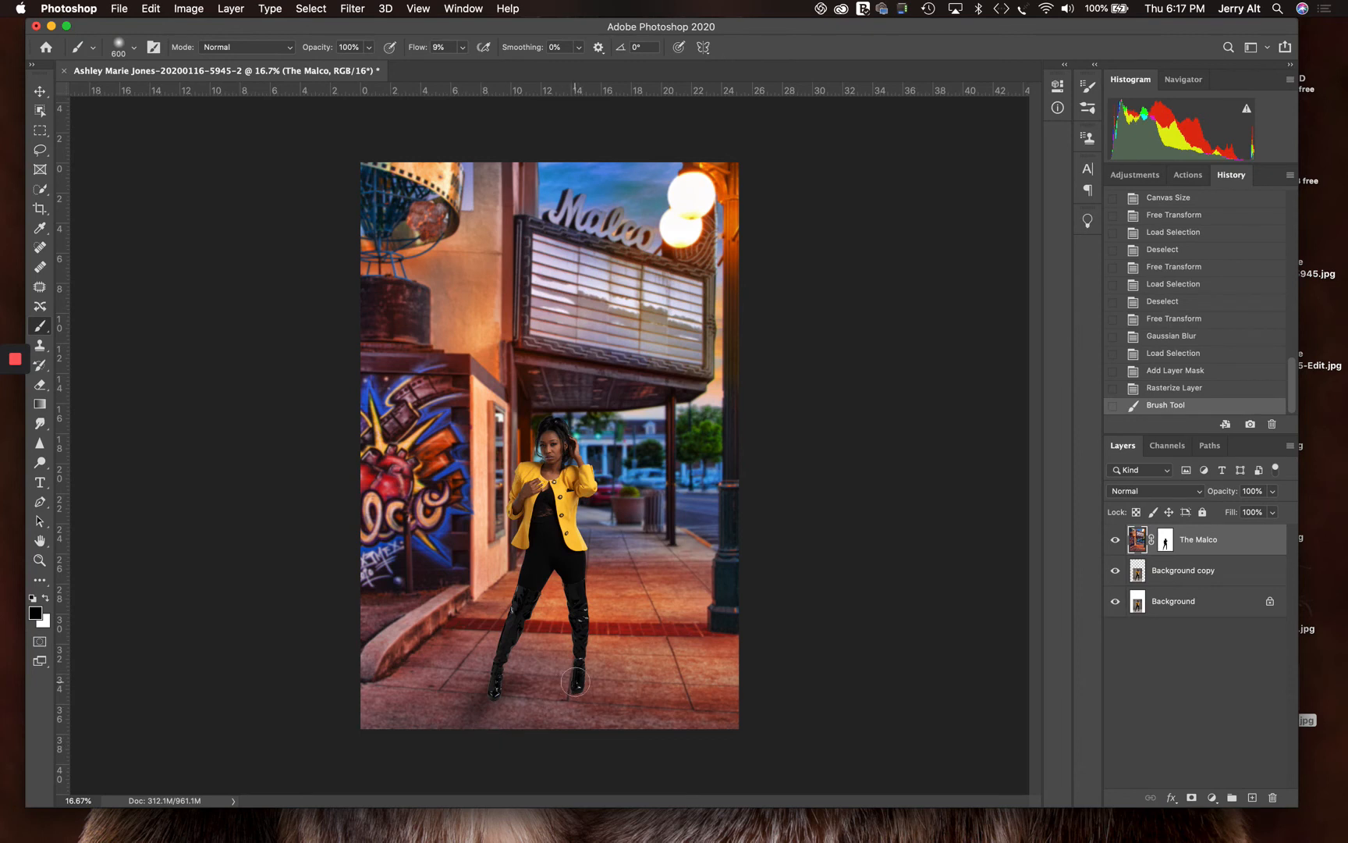
key("super+z")
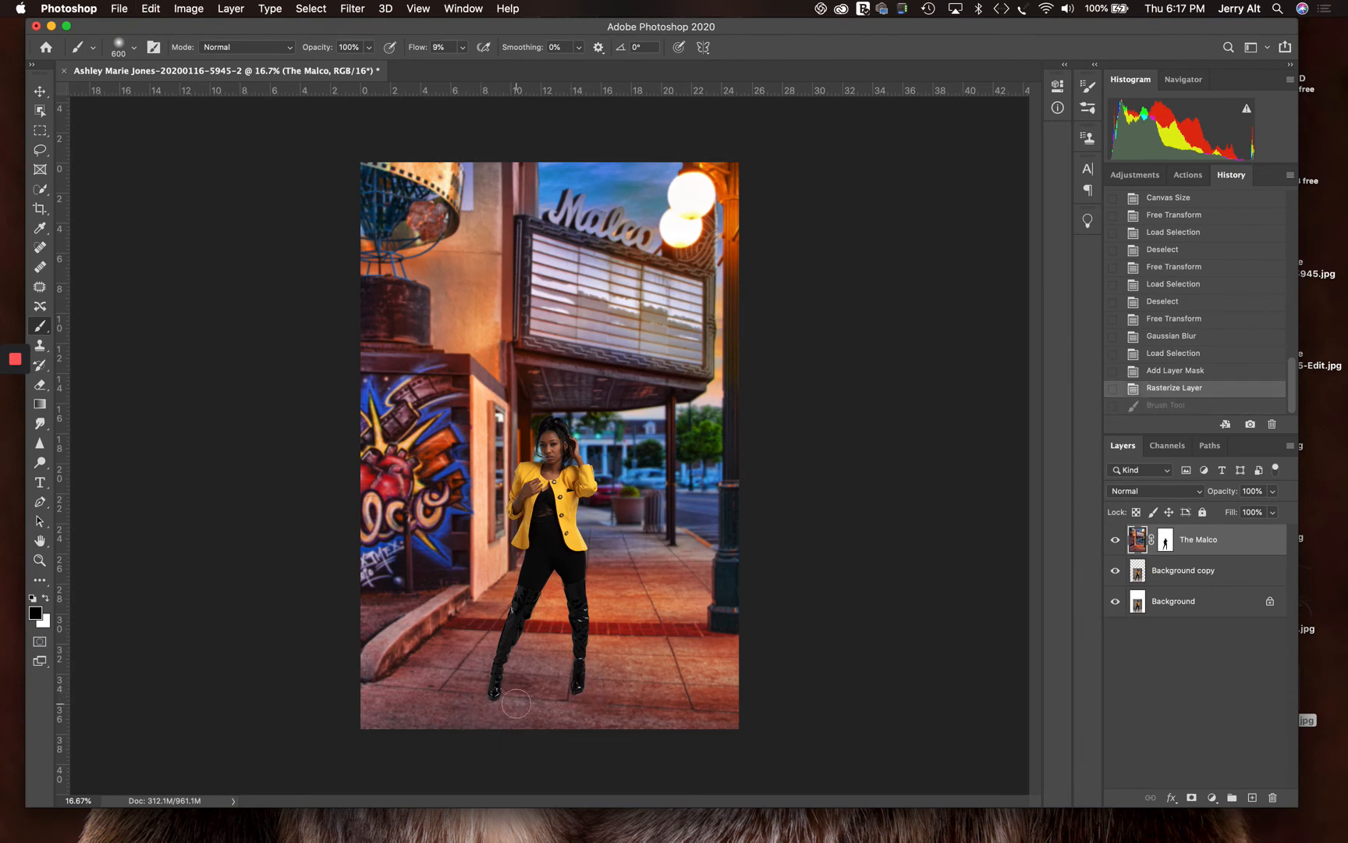
mouse_move(483, 700)
left_mouse_down()
mouse_move(515, 679)
mouse_move(469, 722)
left_mouse_up()
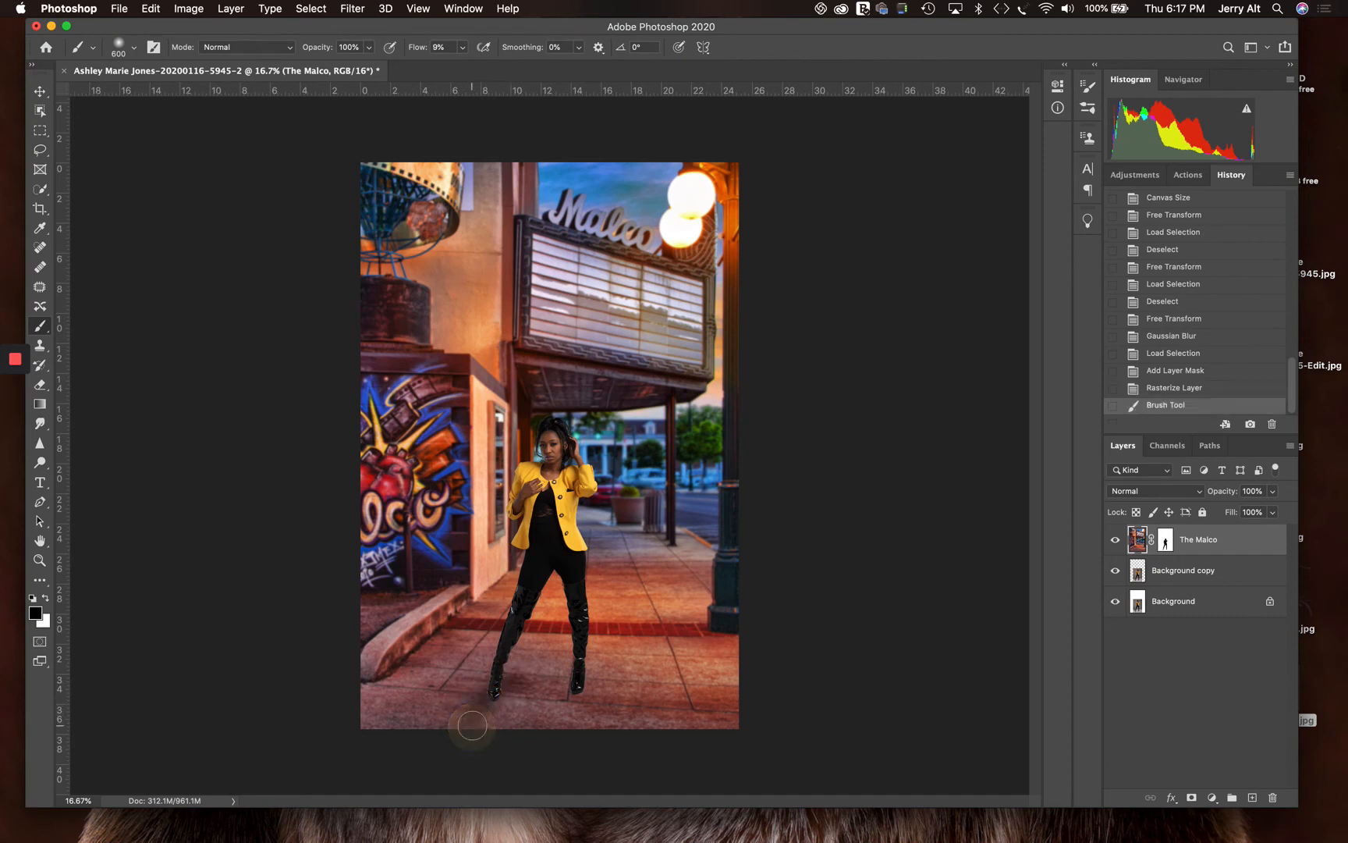
mouse_move(570, 694)
left_mouse_down()
mouse_move(548, 717)
mouse_move(603, 667)
mouse_move(534, 721)
left_mouse_up()
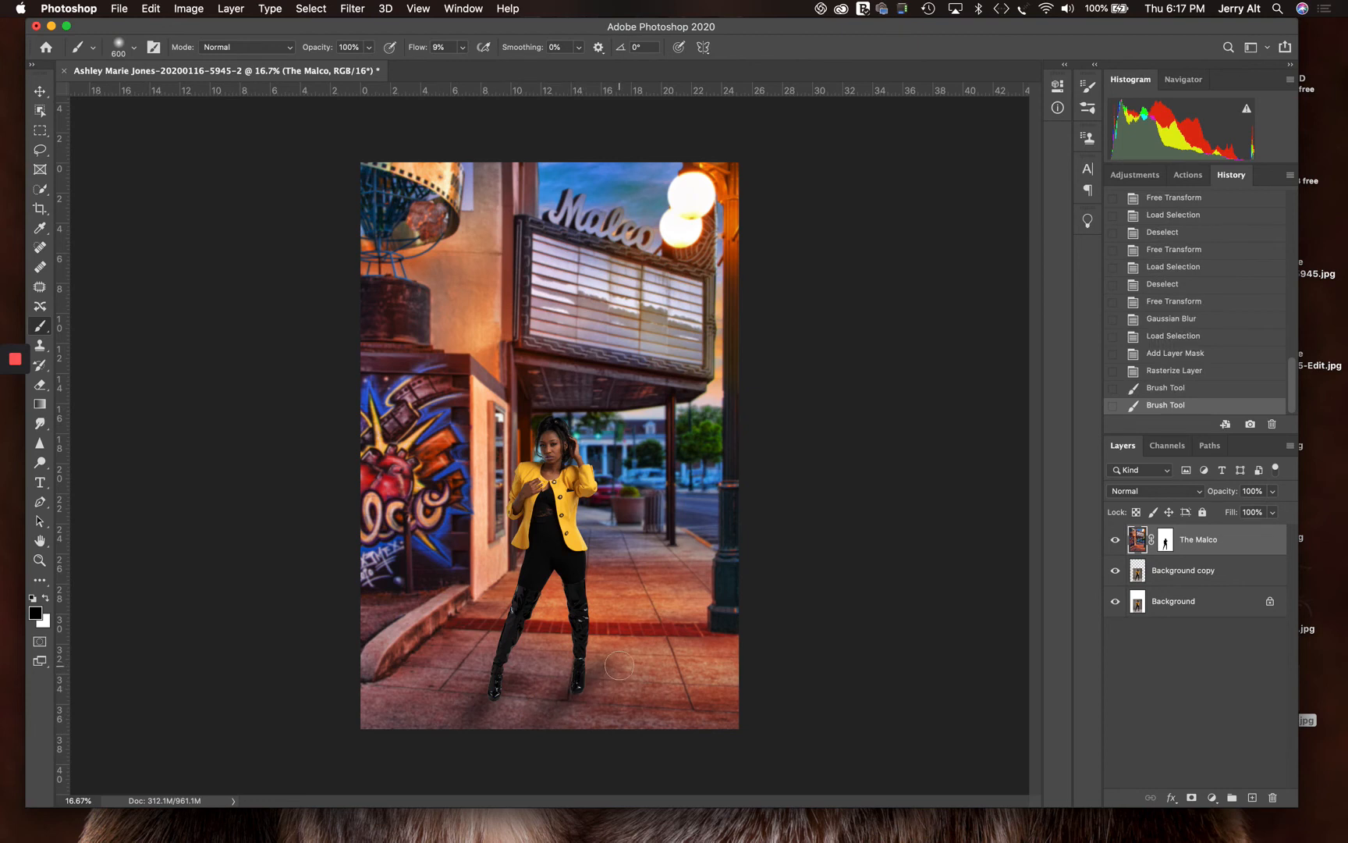
key("super+z")
key("super+z")
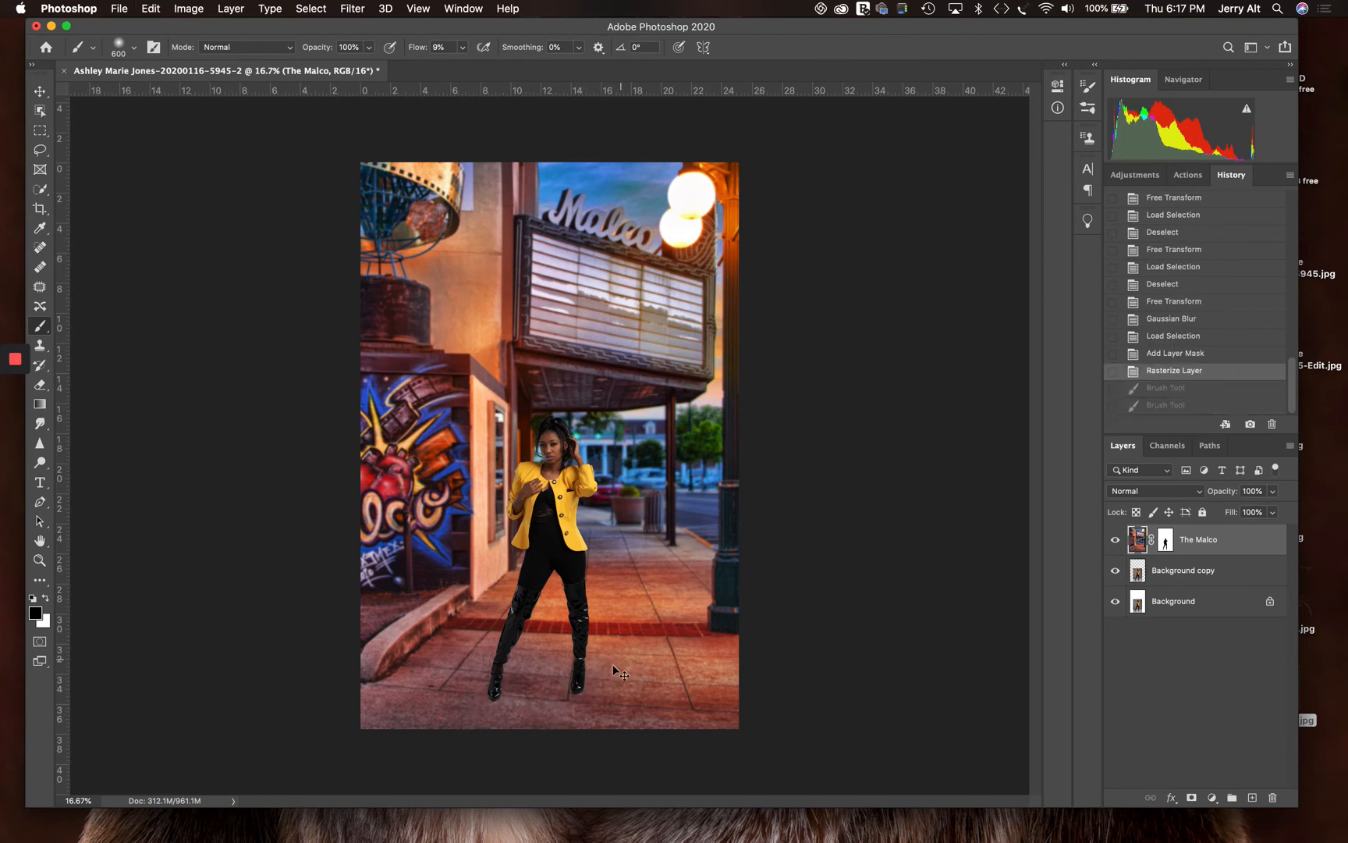
Paint soft black shadows on the pavement from both boots toward the image's lower edge on the Malco layer.
mouse_move(569, 691)
left_mouse_down()
mouse_move(542, 713)
mouse_move(560, 713)
left_mouse_up()
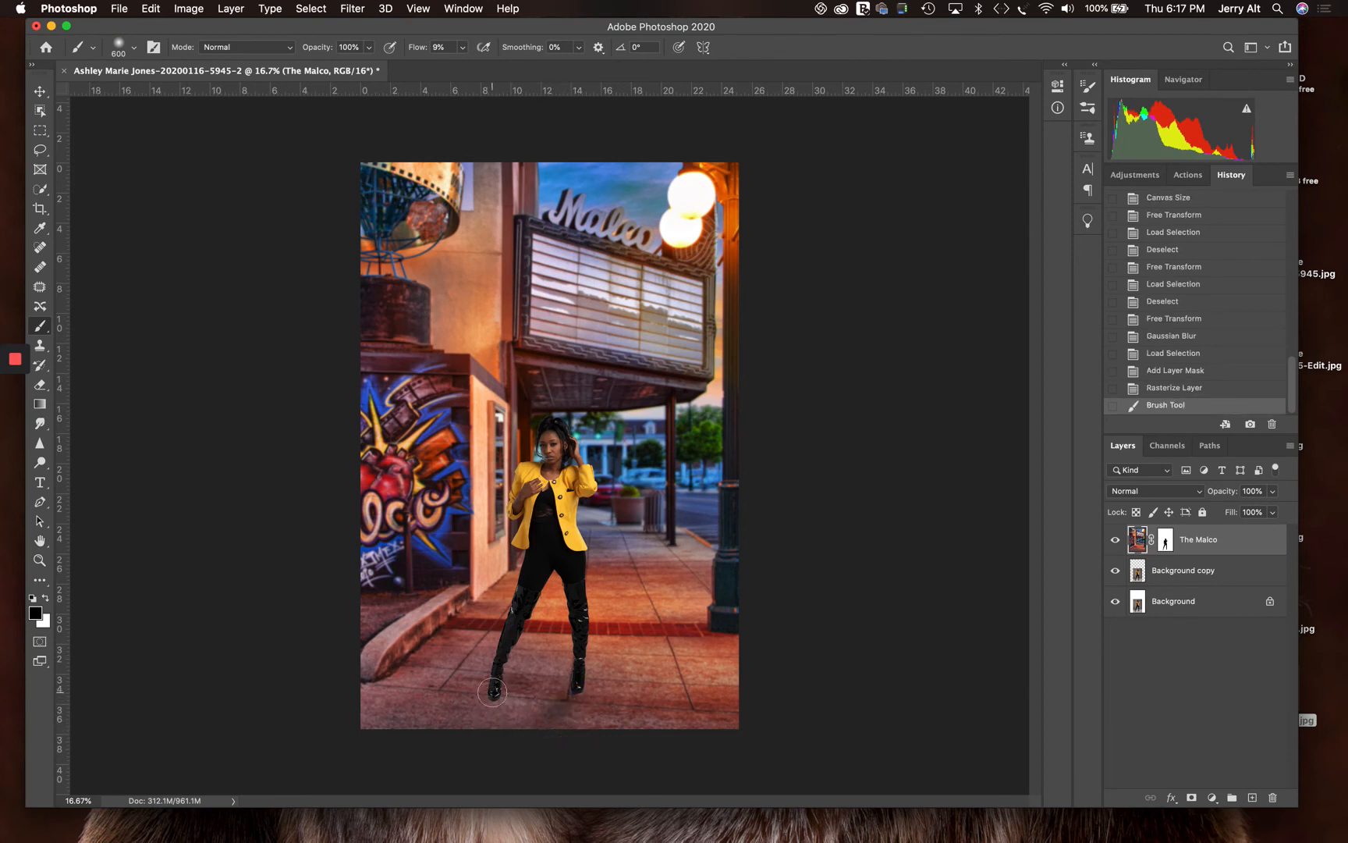
left_click_drag(493, 692, 456, 730)
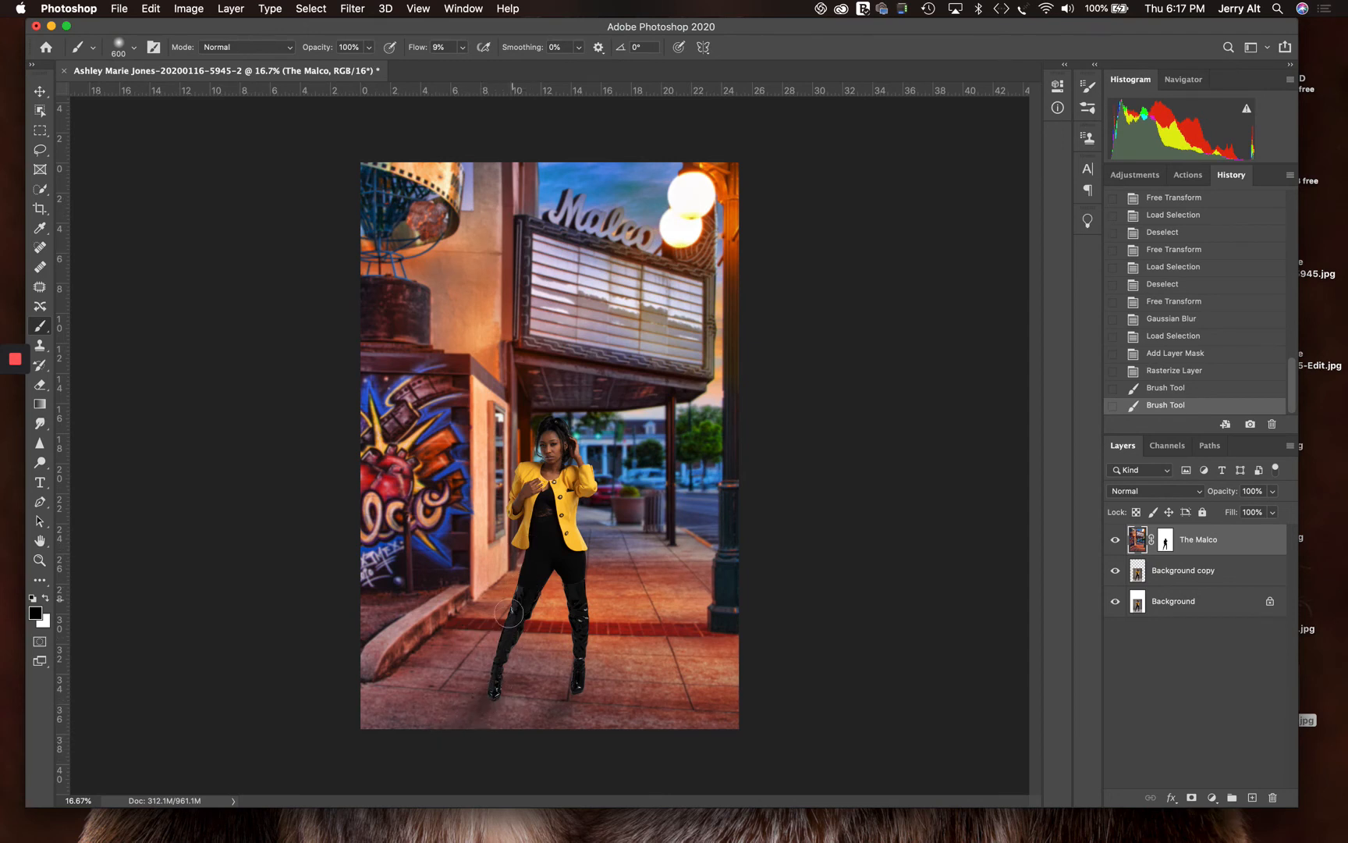
mouse_move(408, 750)
left_mouse_down()
mouse_move(479, 721)
mouse_move(466, 740)
mouse_move(521, 733)
left_mouse_up()
mouse_move(521, 733)
left_mouse_down()
mouse_move(561, 732)
mouse_move(442, 735)
mouse_move(466, 704)
mouse_move(408, 737)
left_mouse_up()
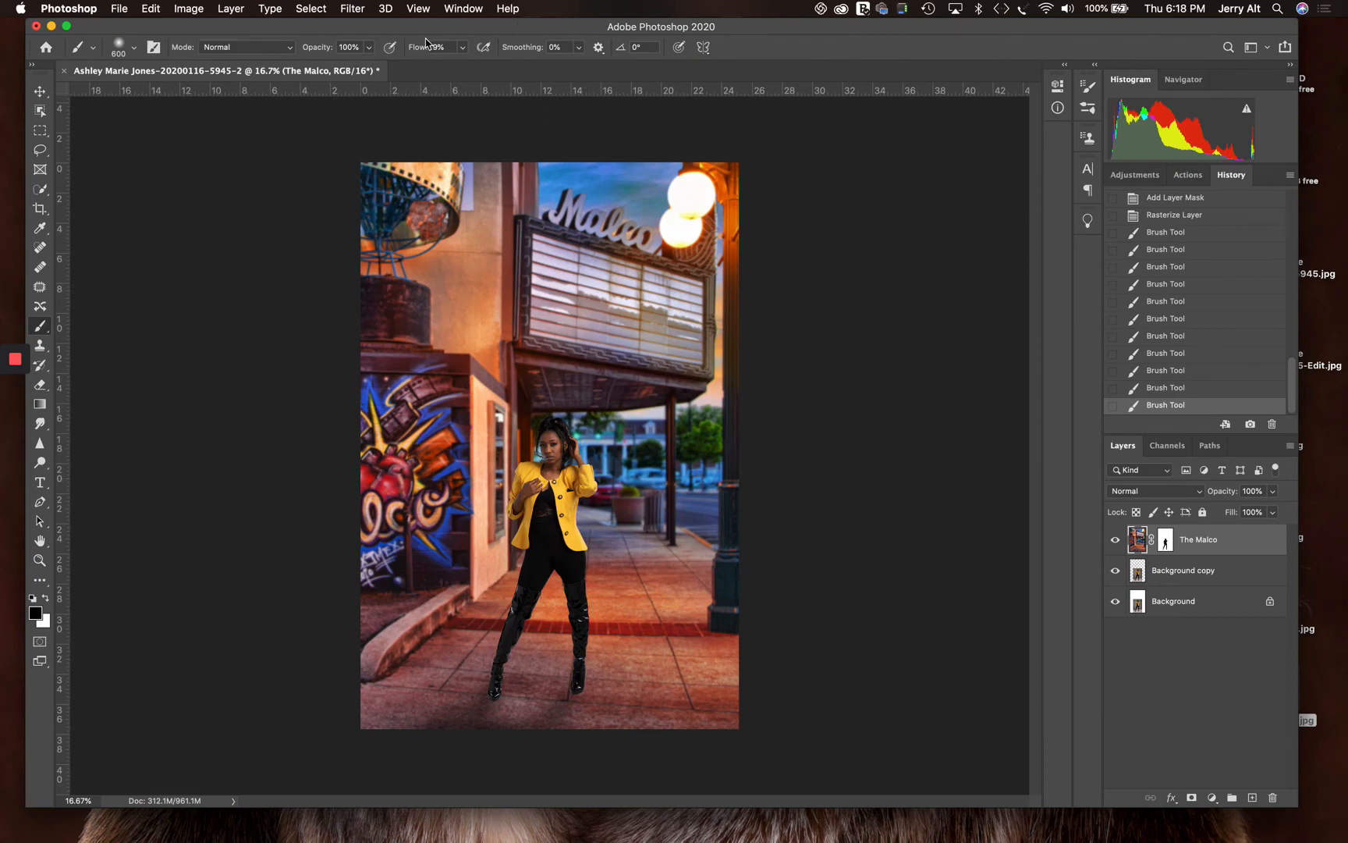
Open the AI Visualizer extension.
left_click(478, 6)
left_click(480, 12)
left_click(478, 9)
mouse_move(484, 84)
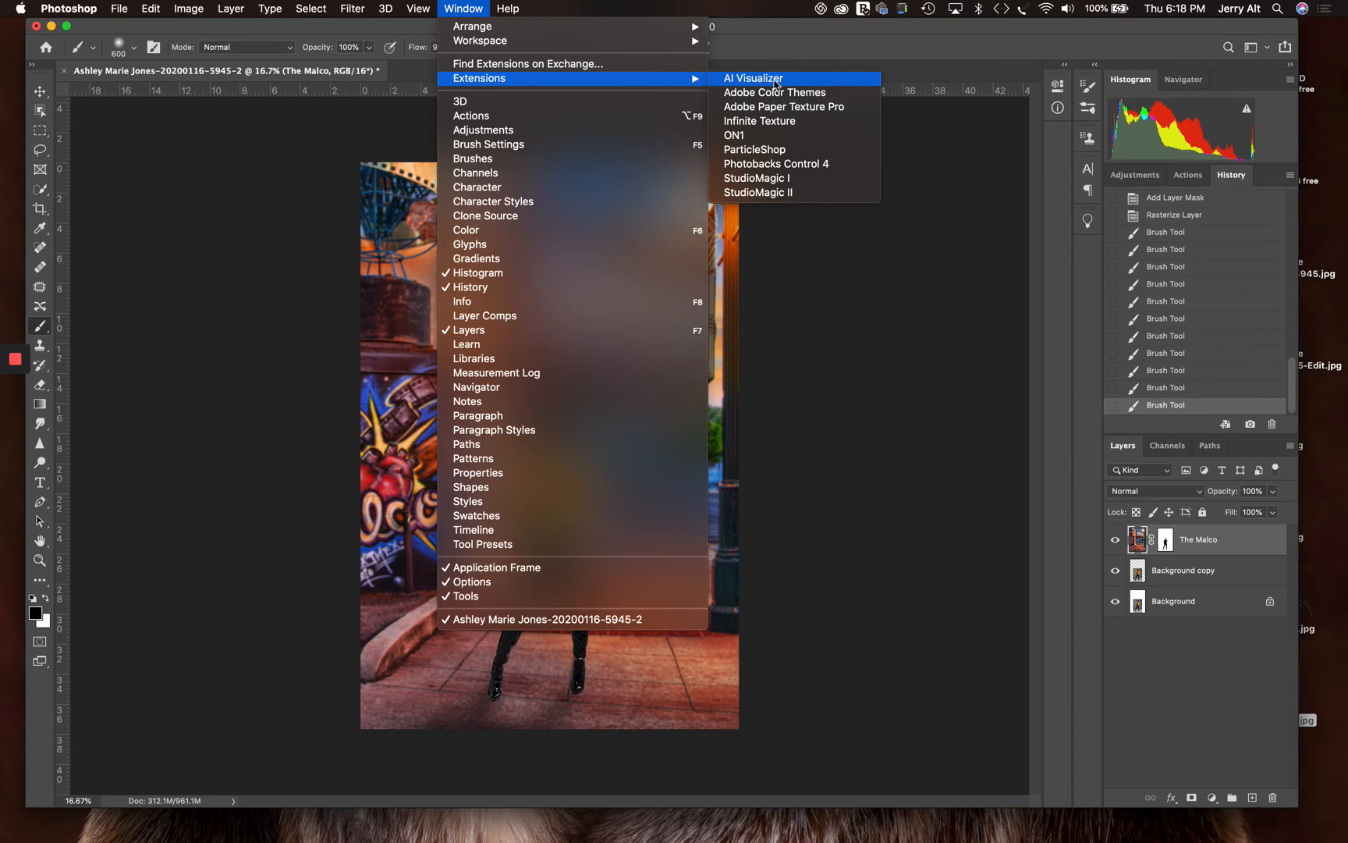
left_click(774, 78)
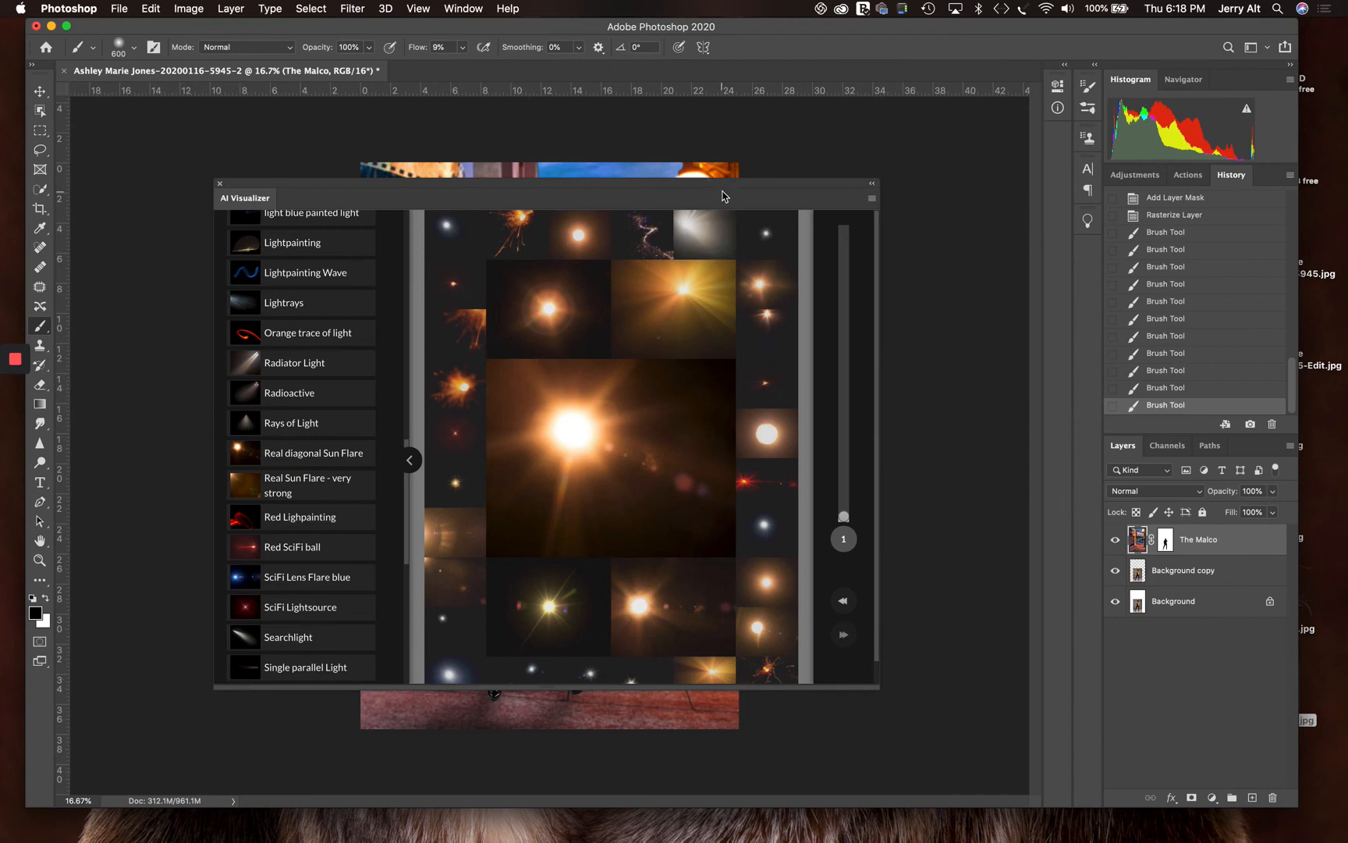
Browse sample effects in the Light and Animals categories, including Rays of Light, Orange trace of light and Flying Eagle.
left_click(298, 428)
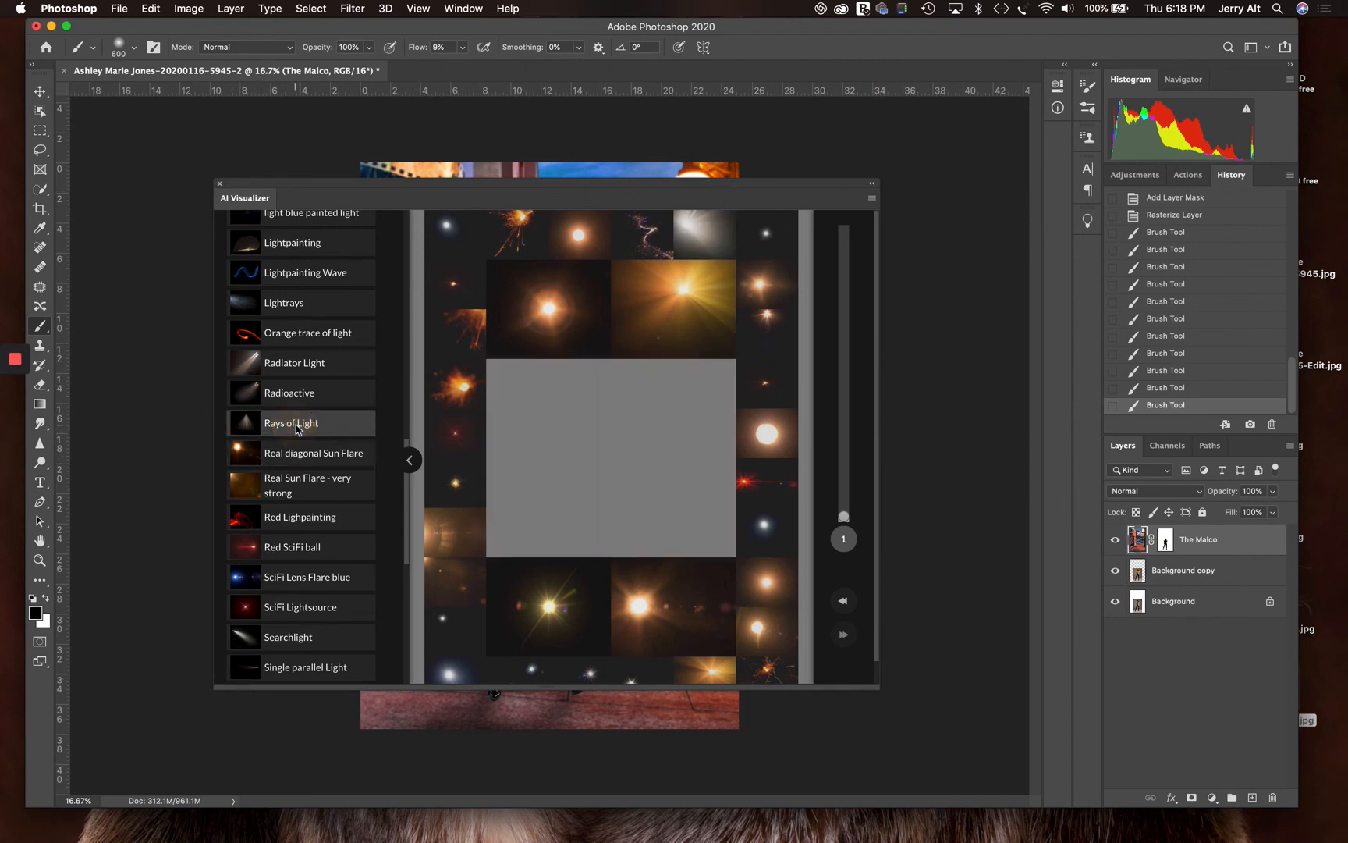
left_click(289, 343)
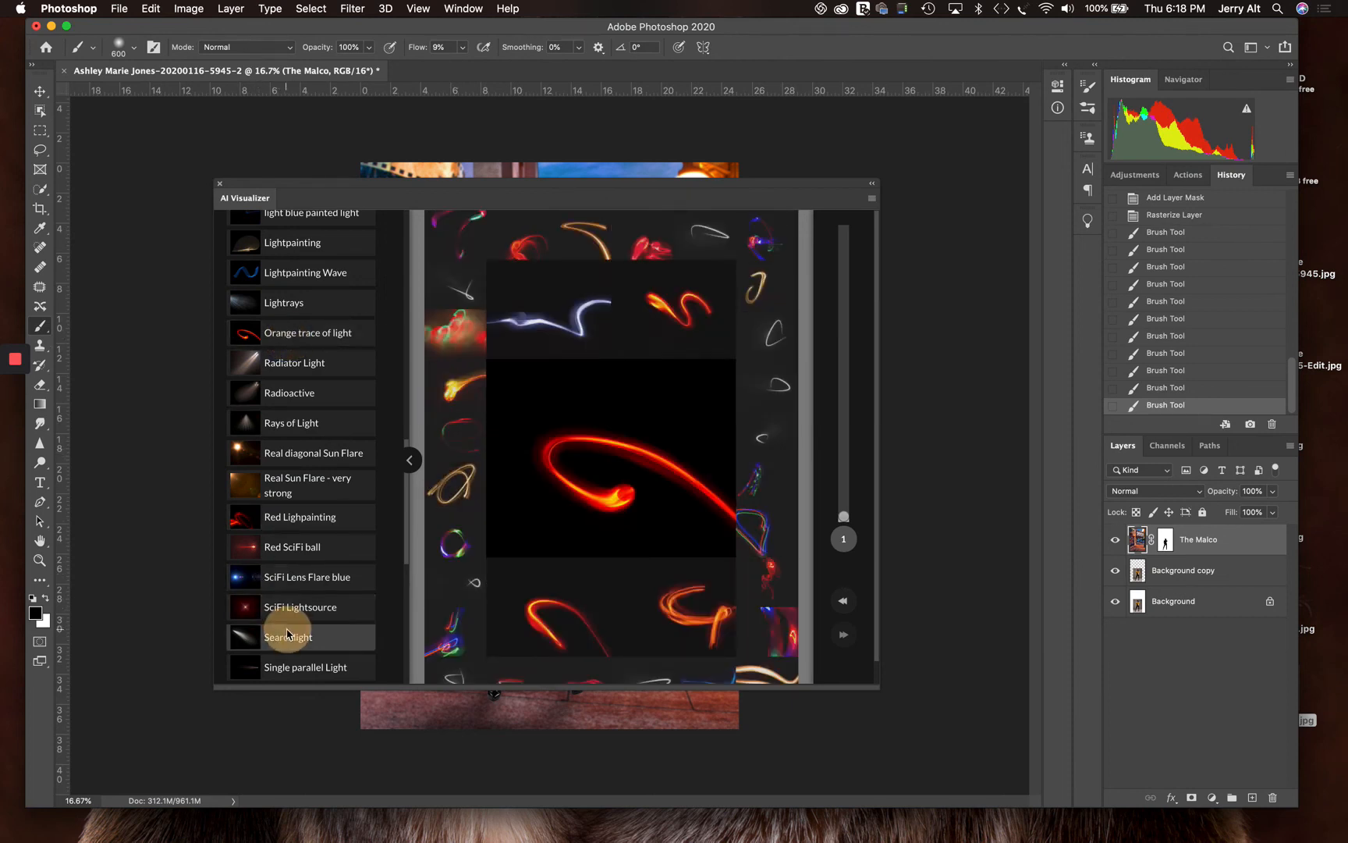
scroll(329, 384, "up", 15)
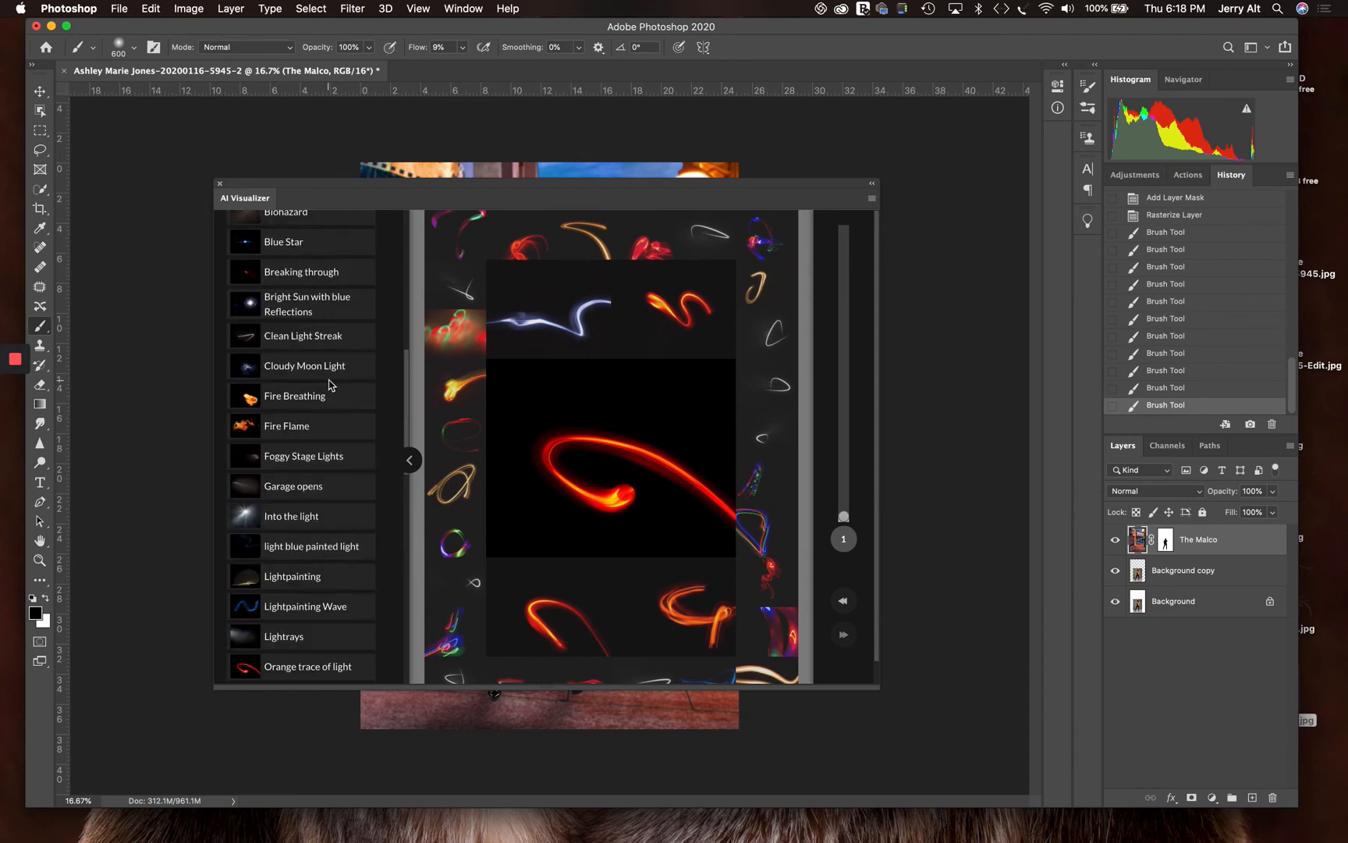
scroll(334, 387, "up", 5)
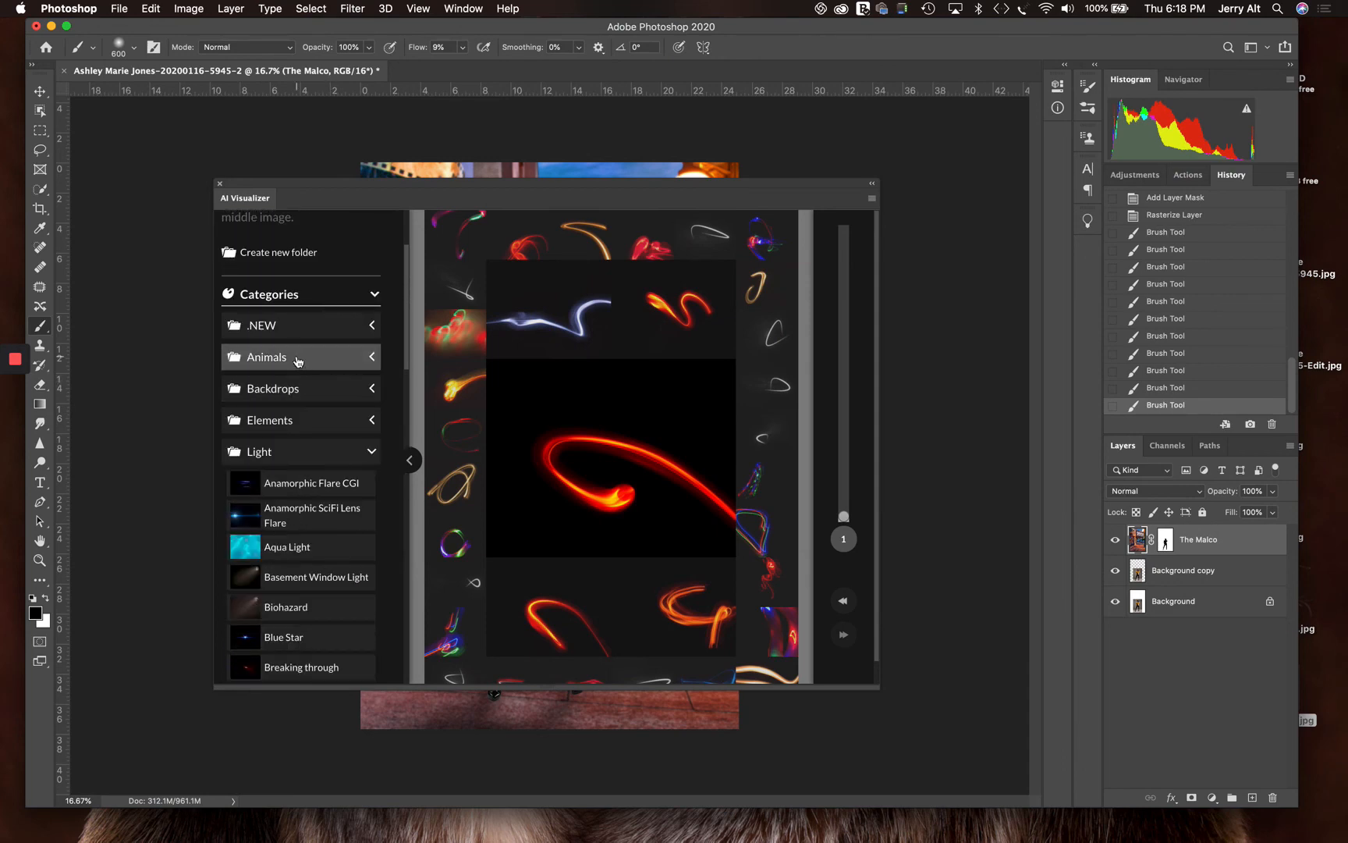
left_click(297, 358)
left_click(286, 418)
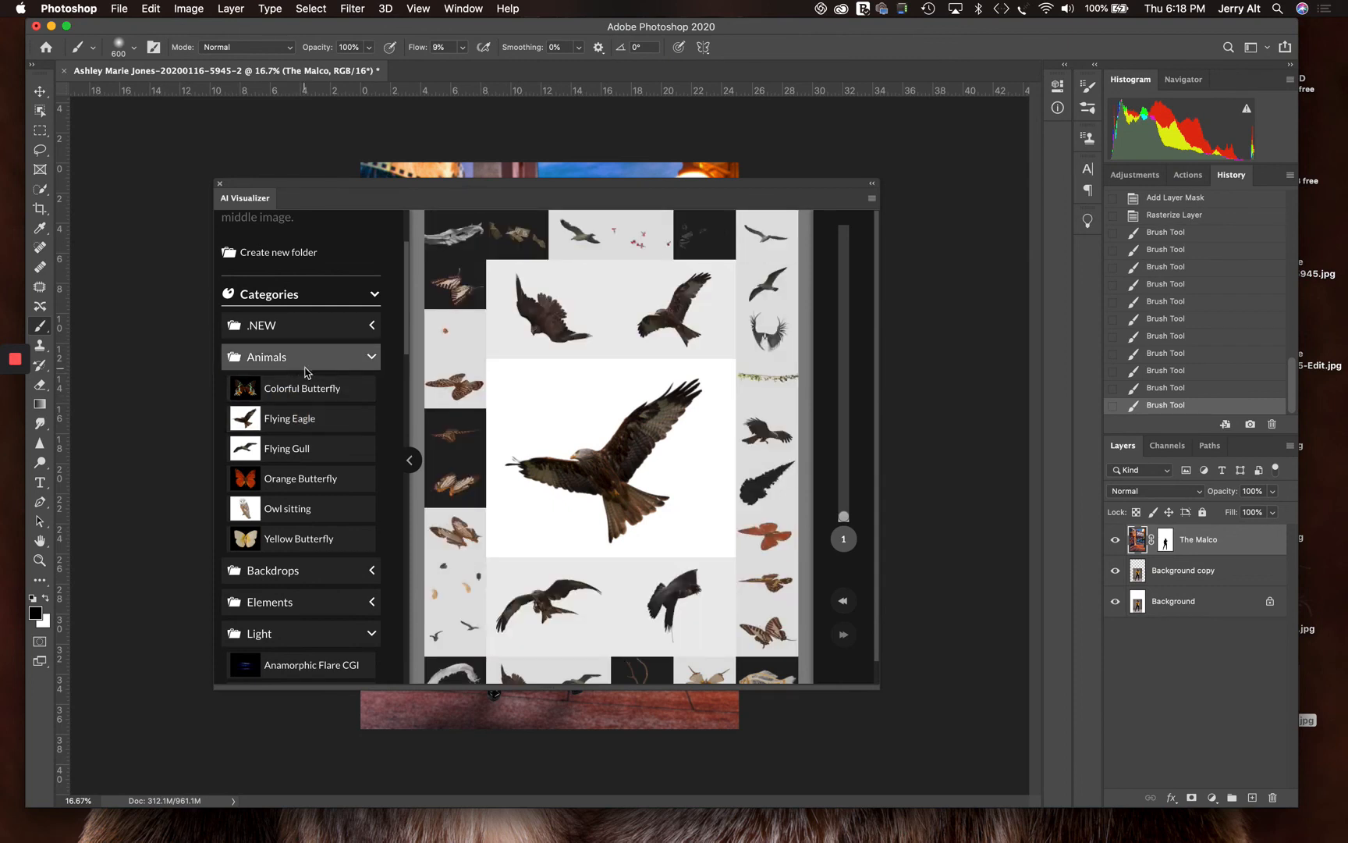
scroll(283, 468, "down", 5)
scroll(282, 468, "down", 15)
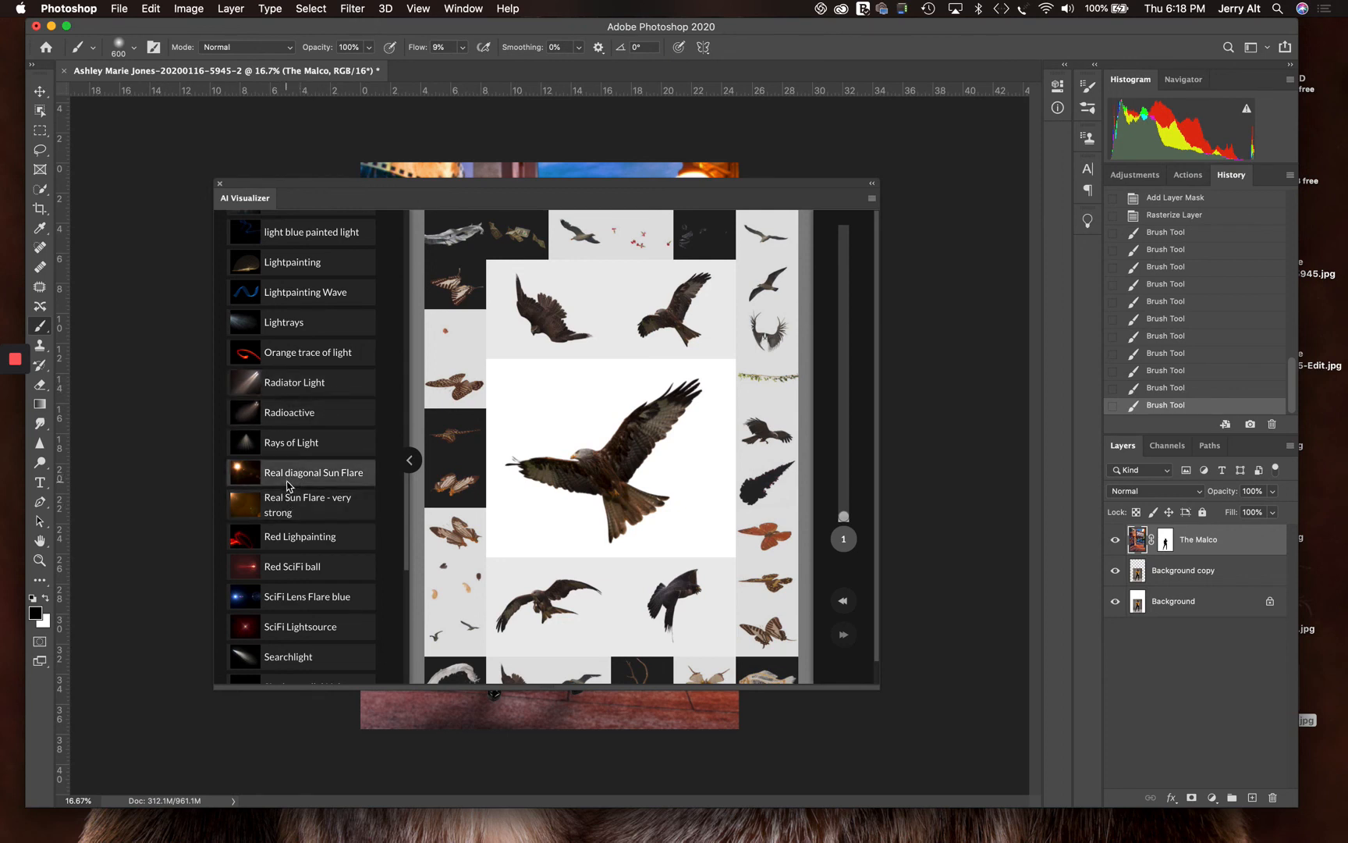
Preview Rays of Light and Real diagonal Sun Flare, add the central sun flare image to the document, and close AI Visualizer.
left_click(297, 450)
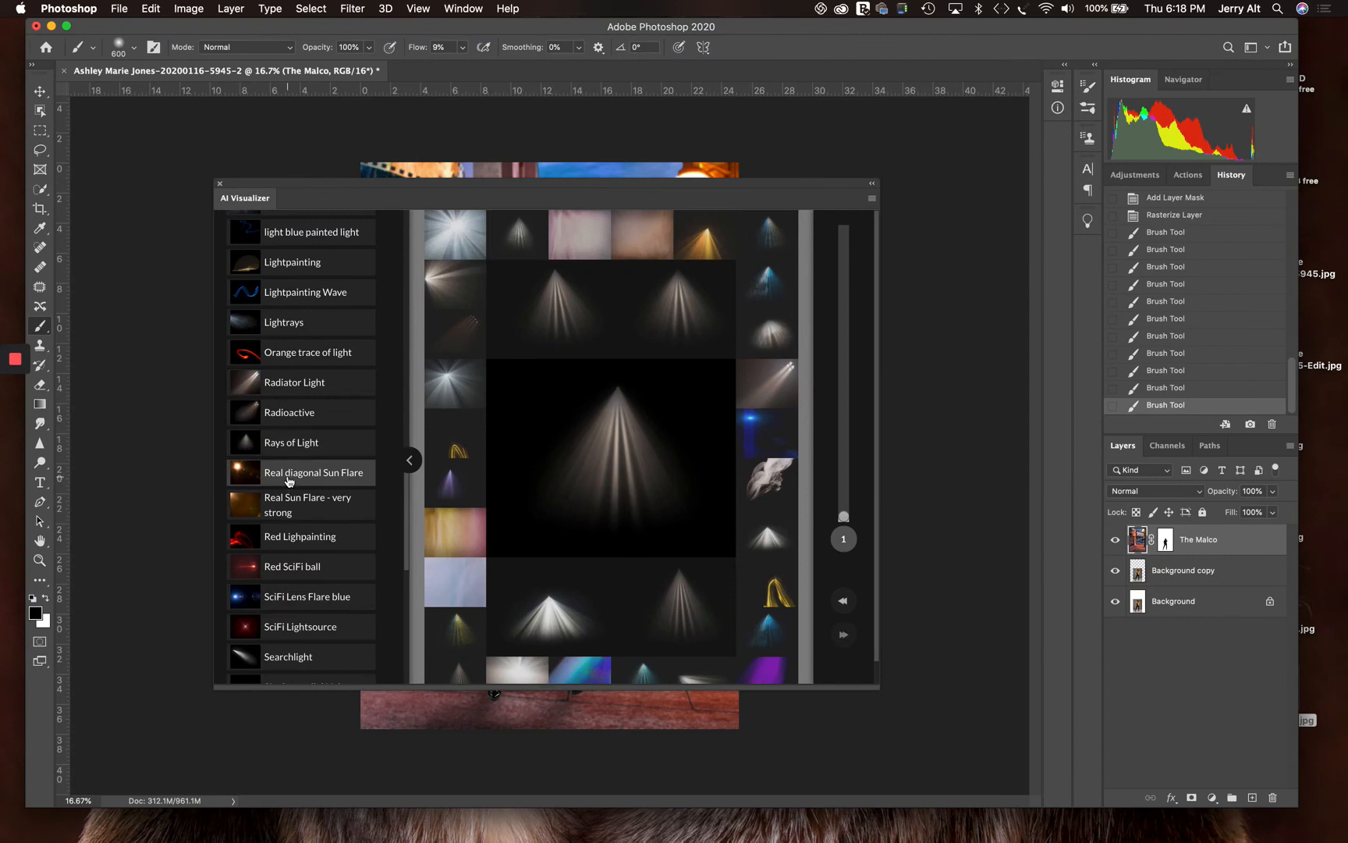
left_click(288, 477)
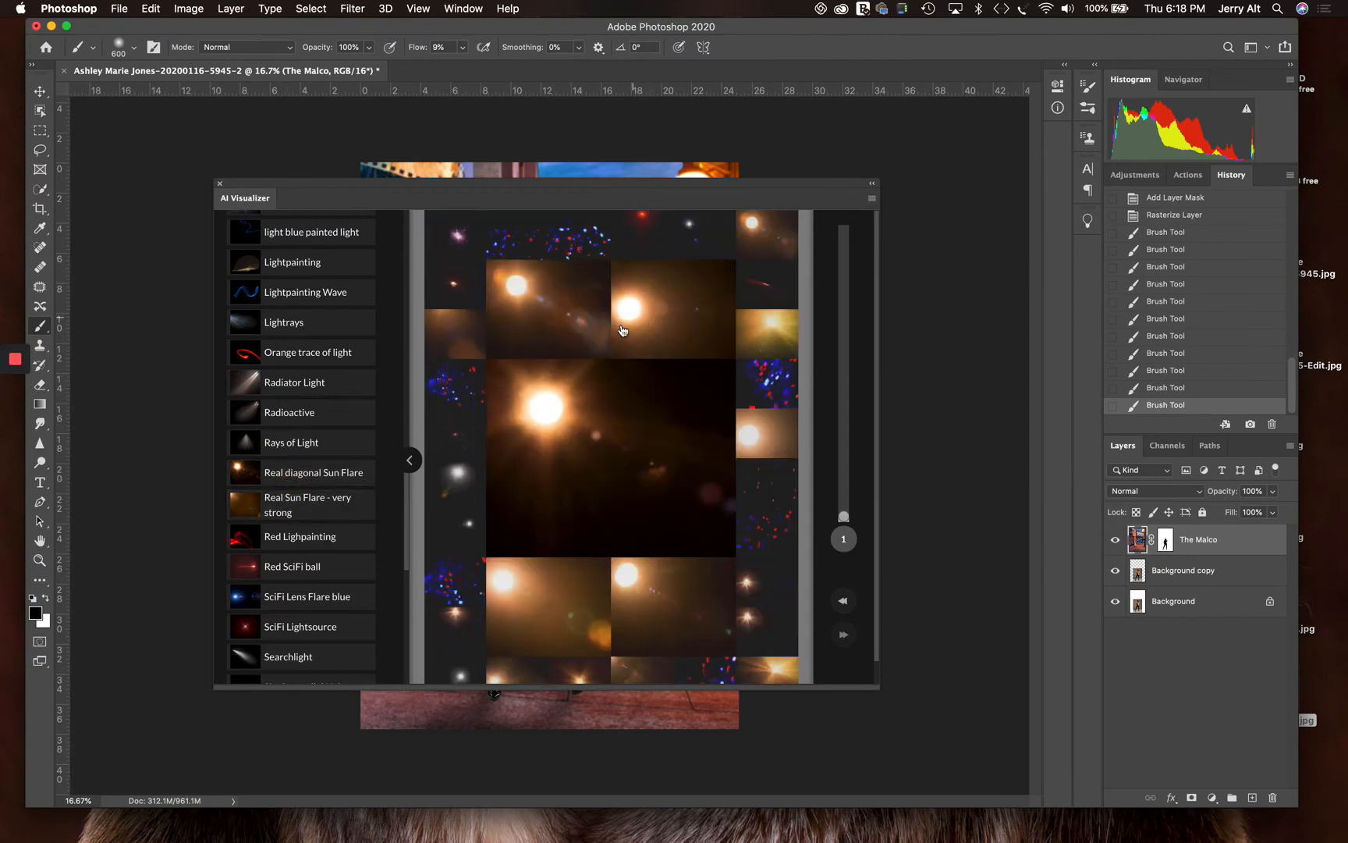
mouse_move(581, 438)
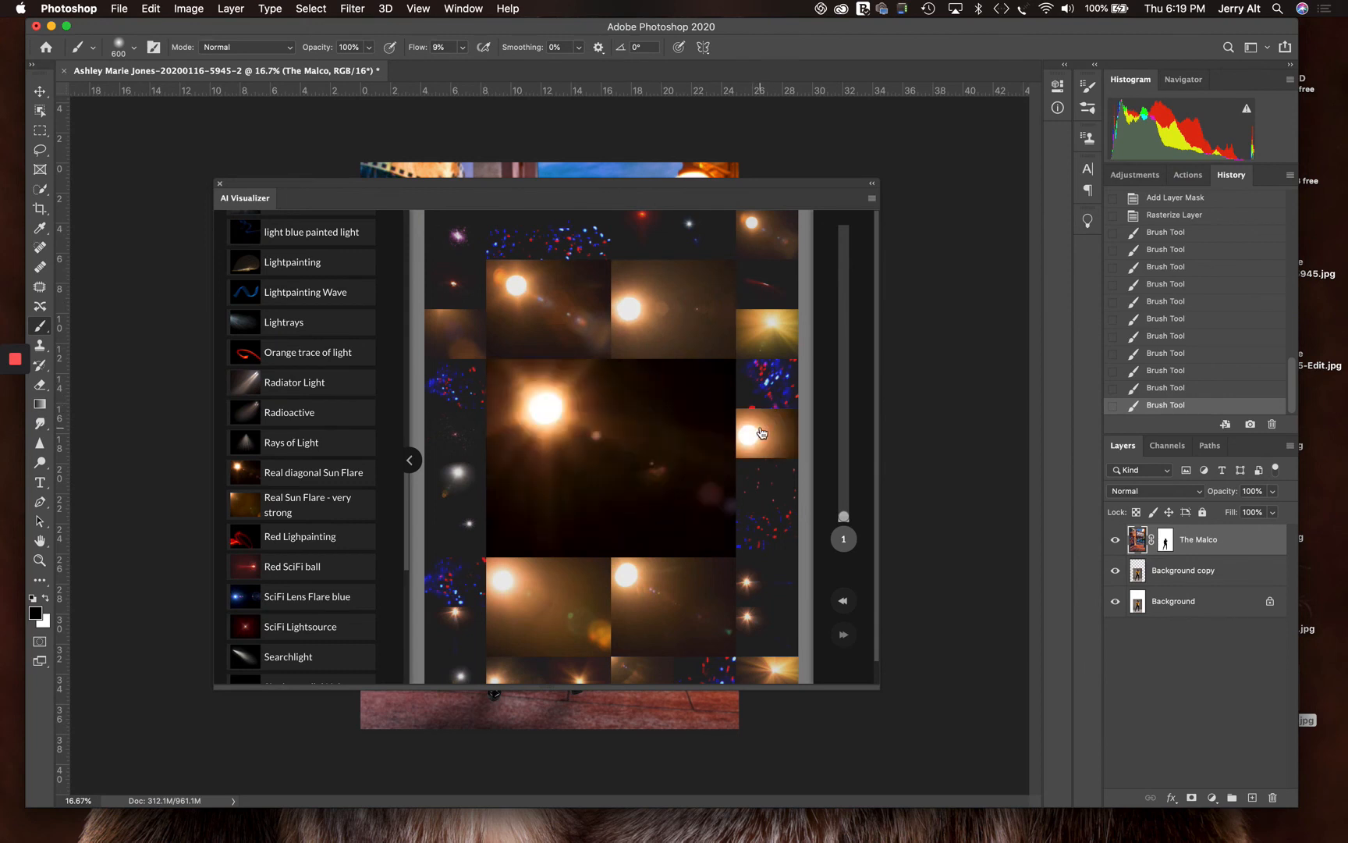
mouse_move(657, 411)
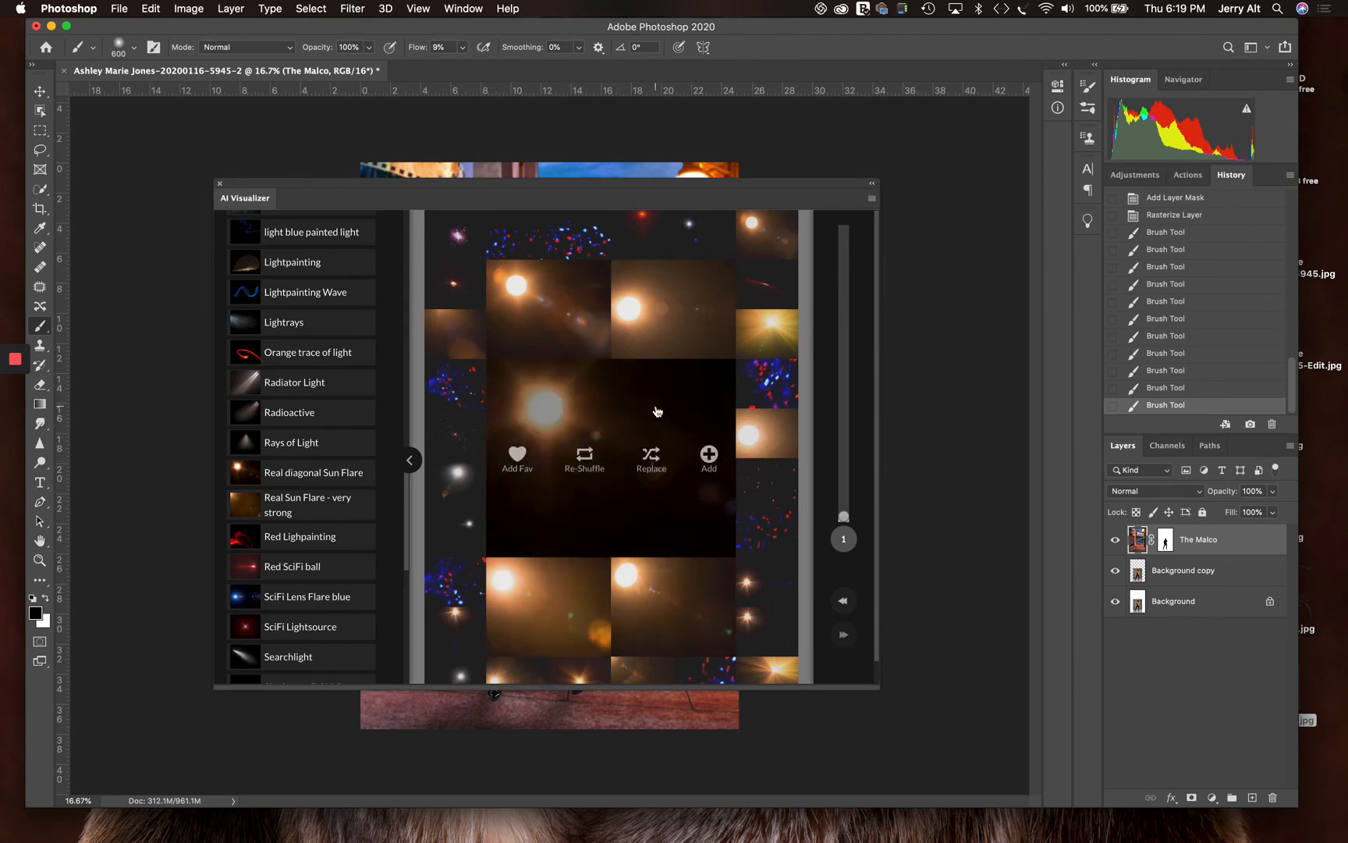
left_click(707, 454)
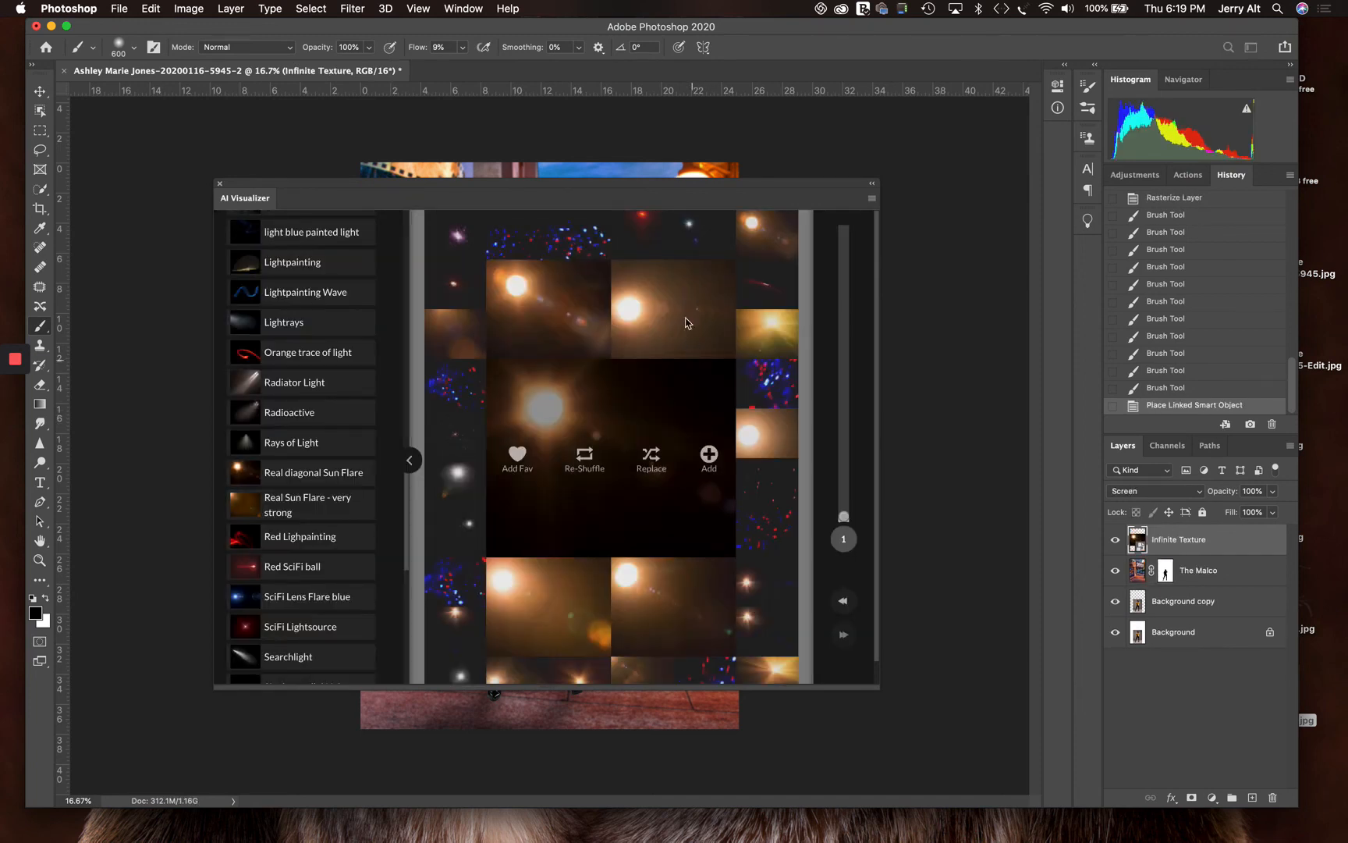
left_click(220, 186)
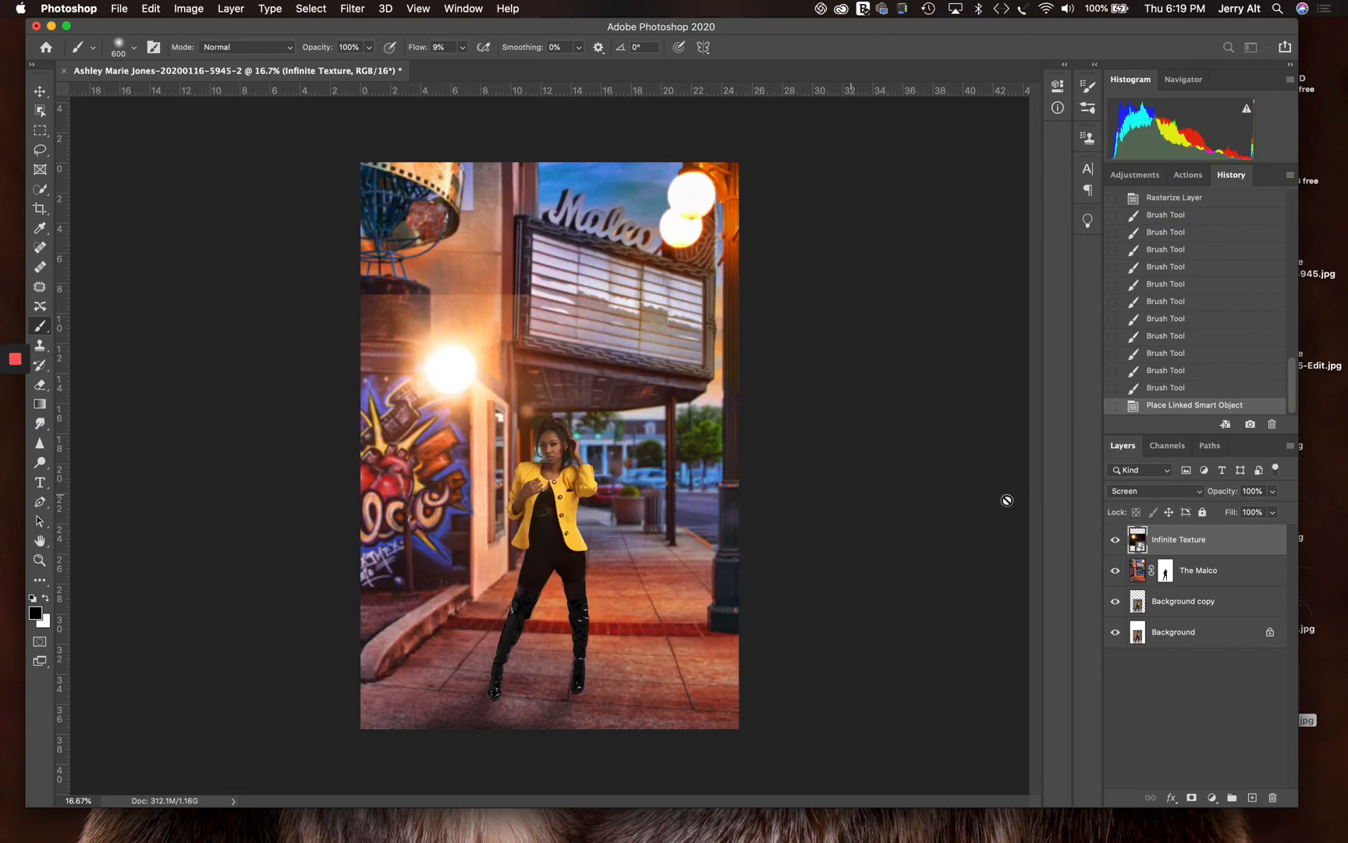
Compare the composite with and without the sun flare by switching the Infinite Texture layer's visibility off and on.
left_click(1116, 540)
left_click(1116, 540)
left_click(1116, 540)
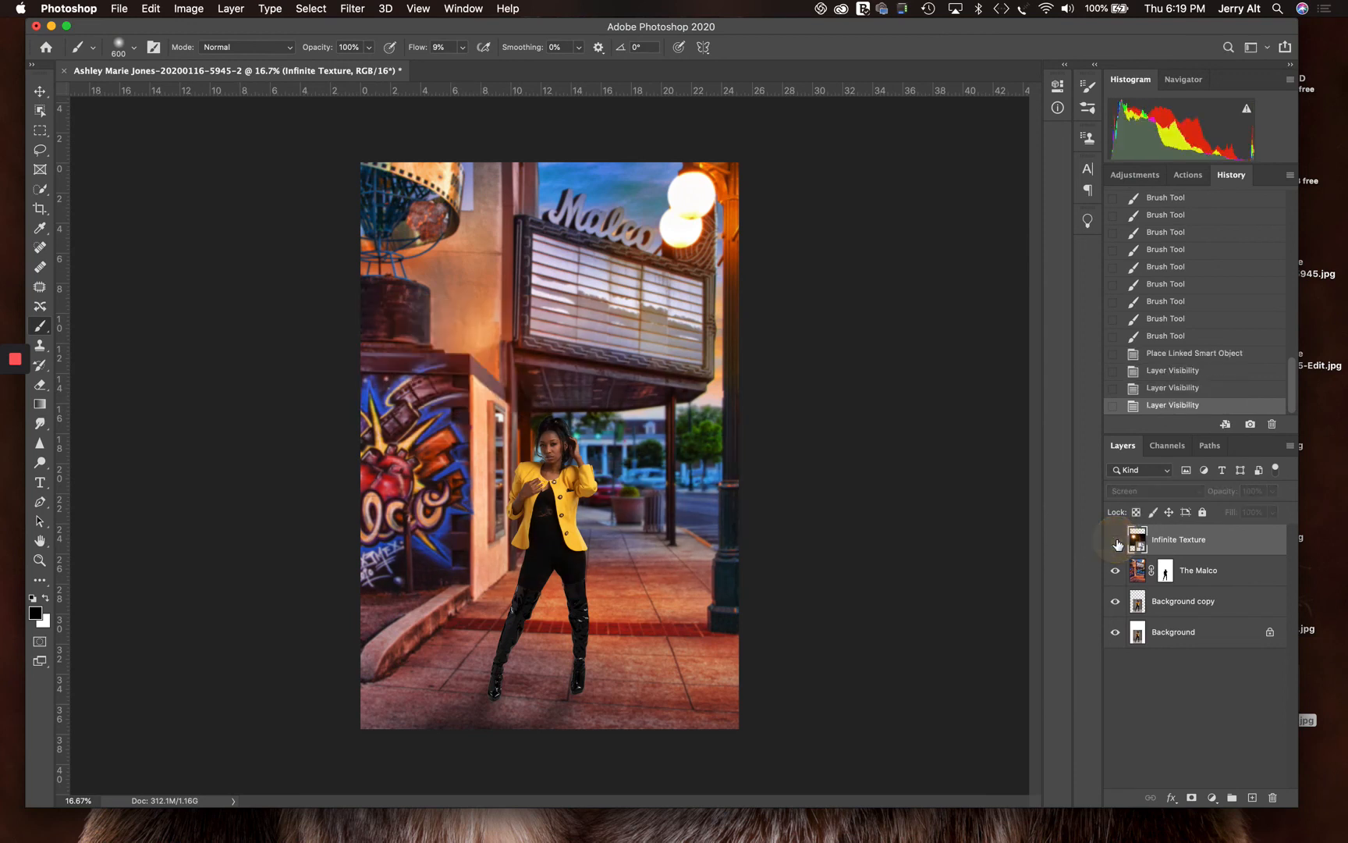
left_click(1115, 540)
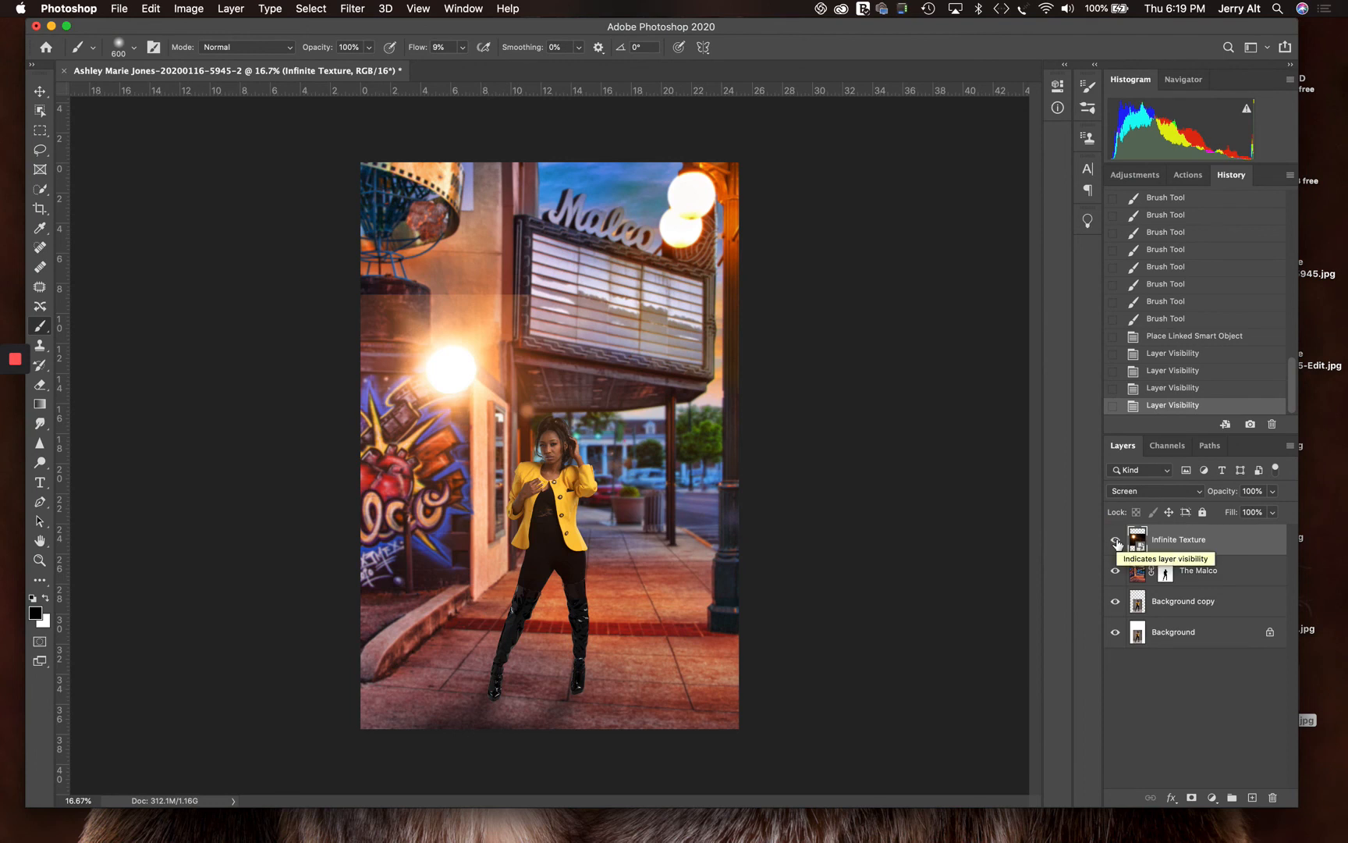
left_click(1116, 541)
left_click(1117, 541)
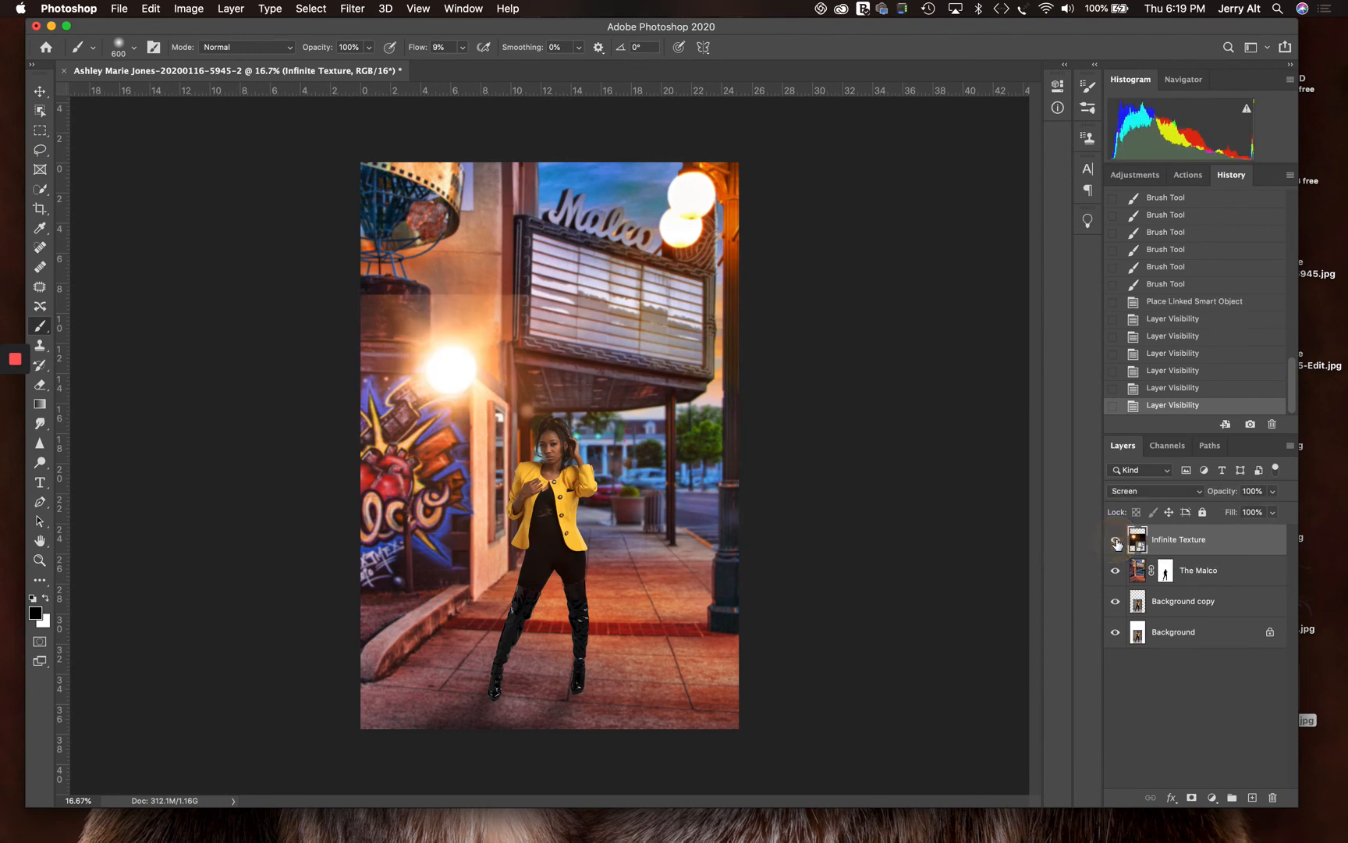
left_click(1116, 540)
left_click(1117, 541)
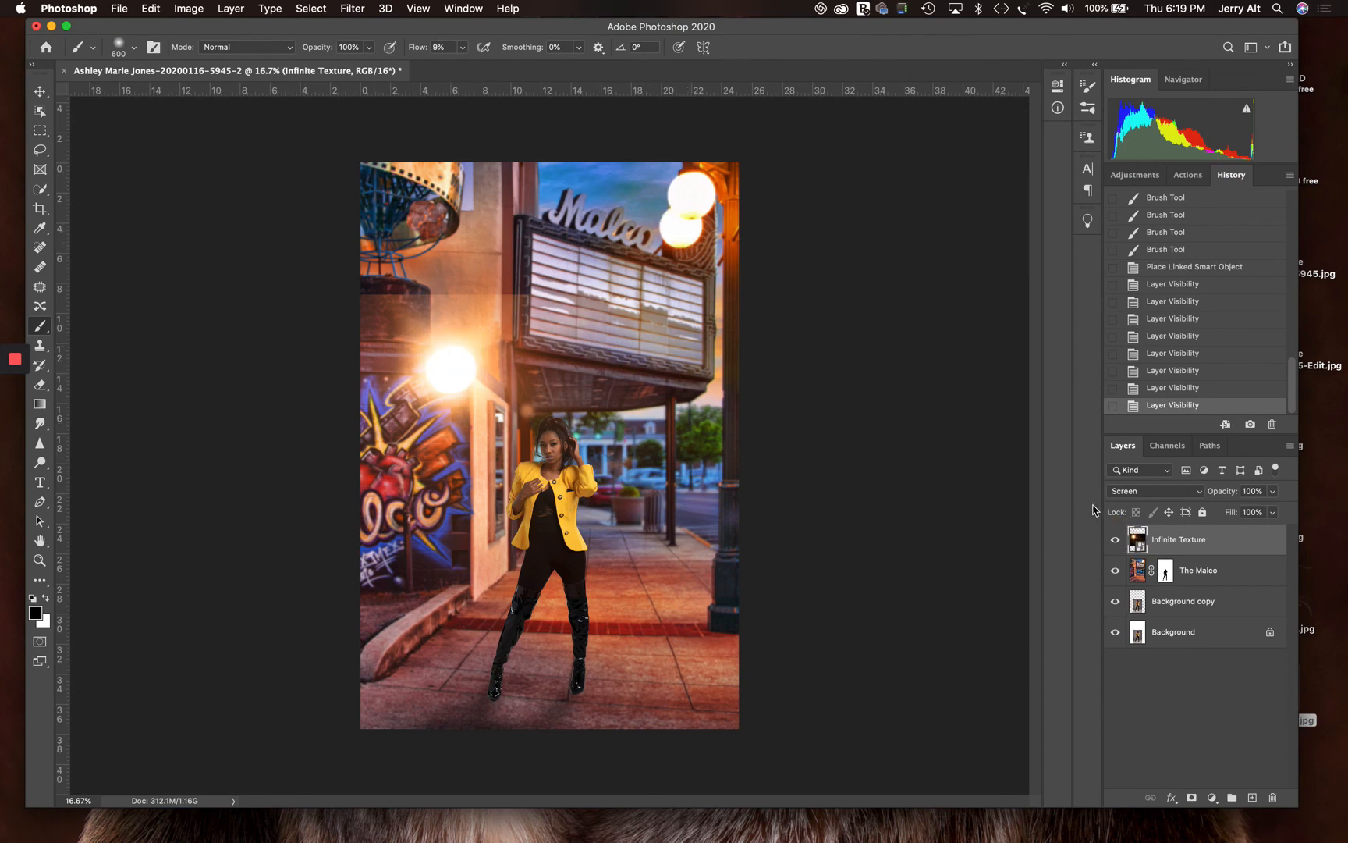
Scale the sun flare to about 249.76%, rotate it about 71.46° and position its glow over the Malco marquee near the street lamps.
key("cmd+t")
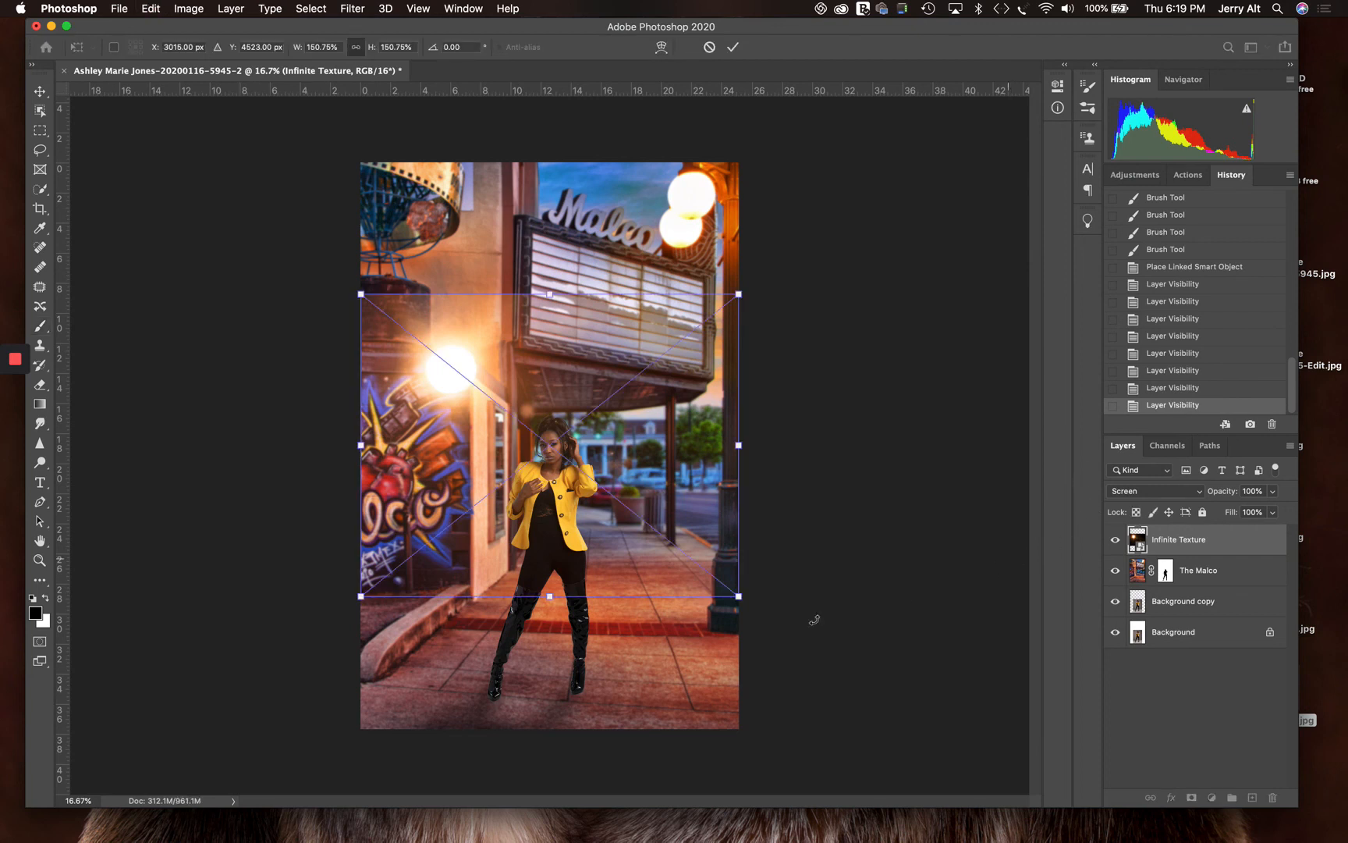
left_click_drag(738, 595, 890, 717)
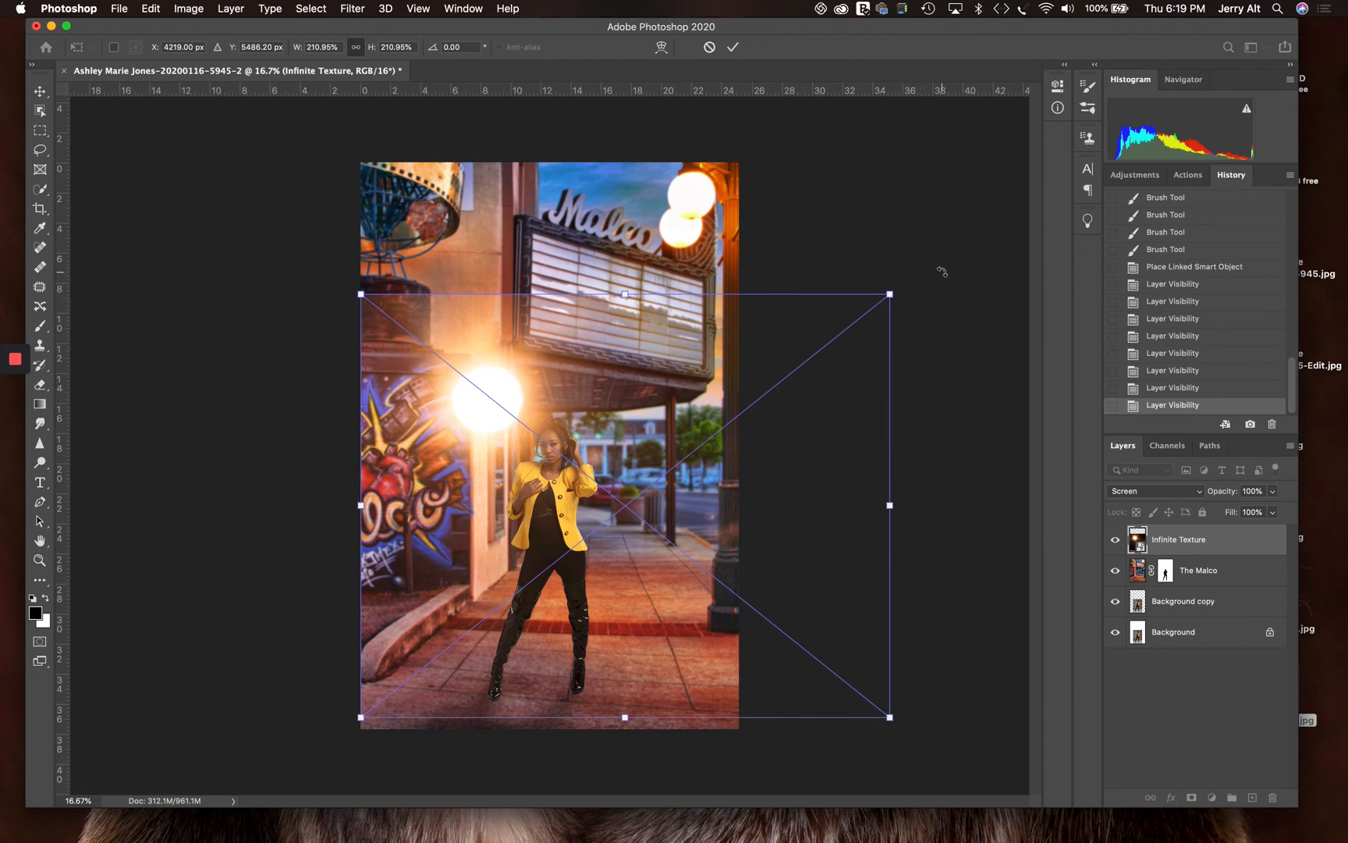
left_click_drag(937, 277, 880, 679)
left_click_drag(654, 557, 610, 453)
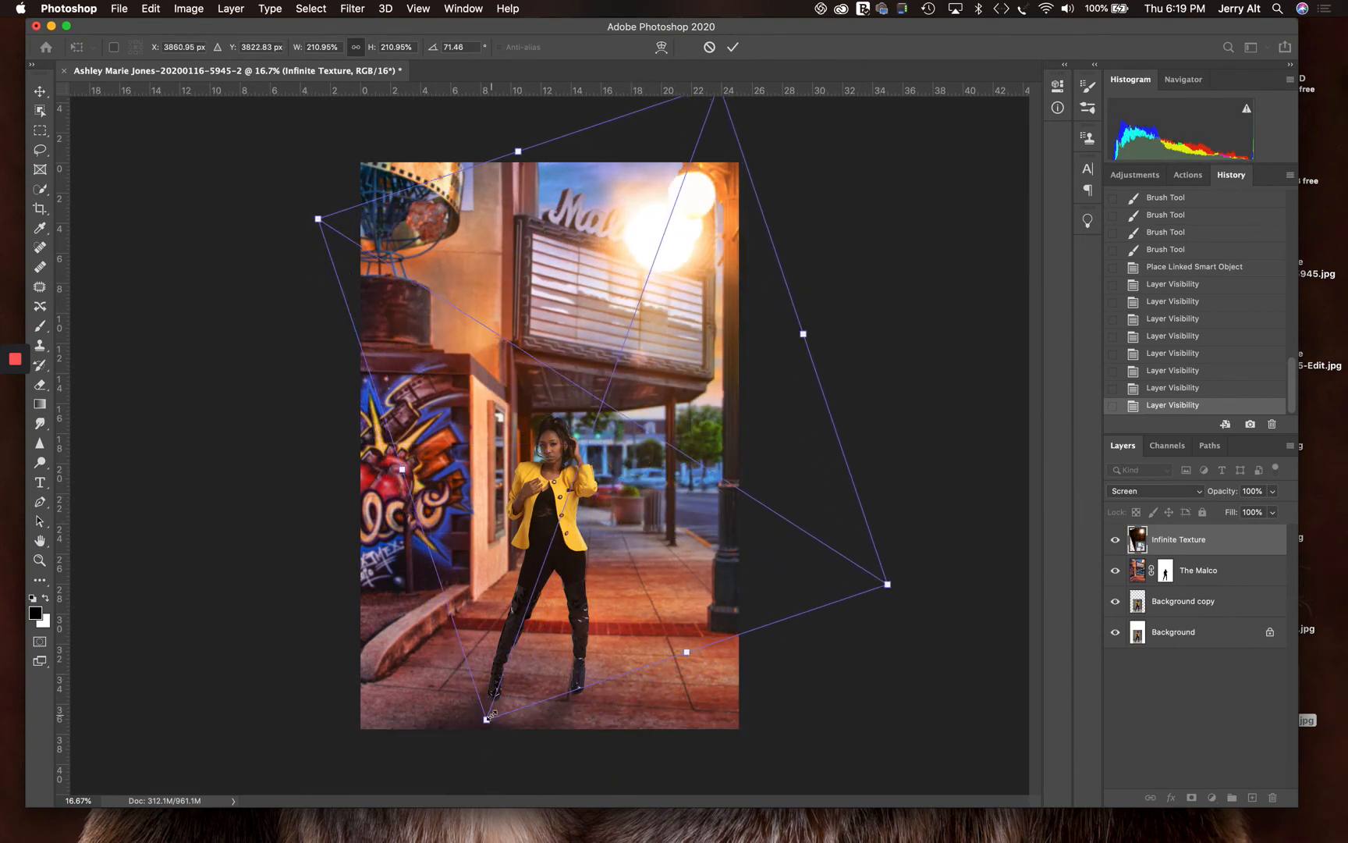
left_click_drag(487, 716, 340, 792)
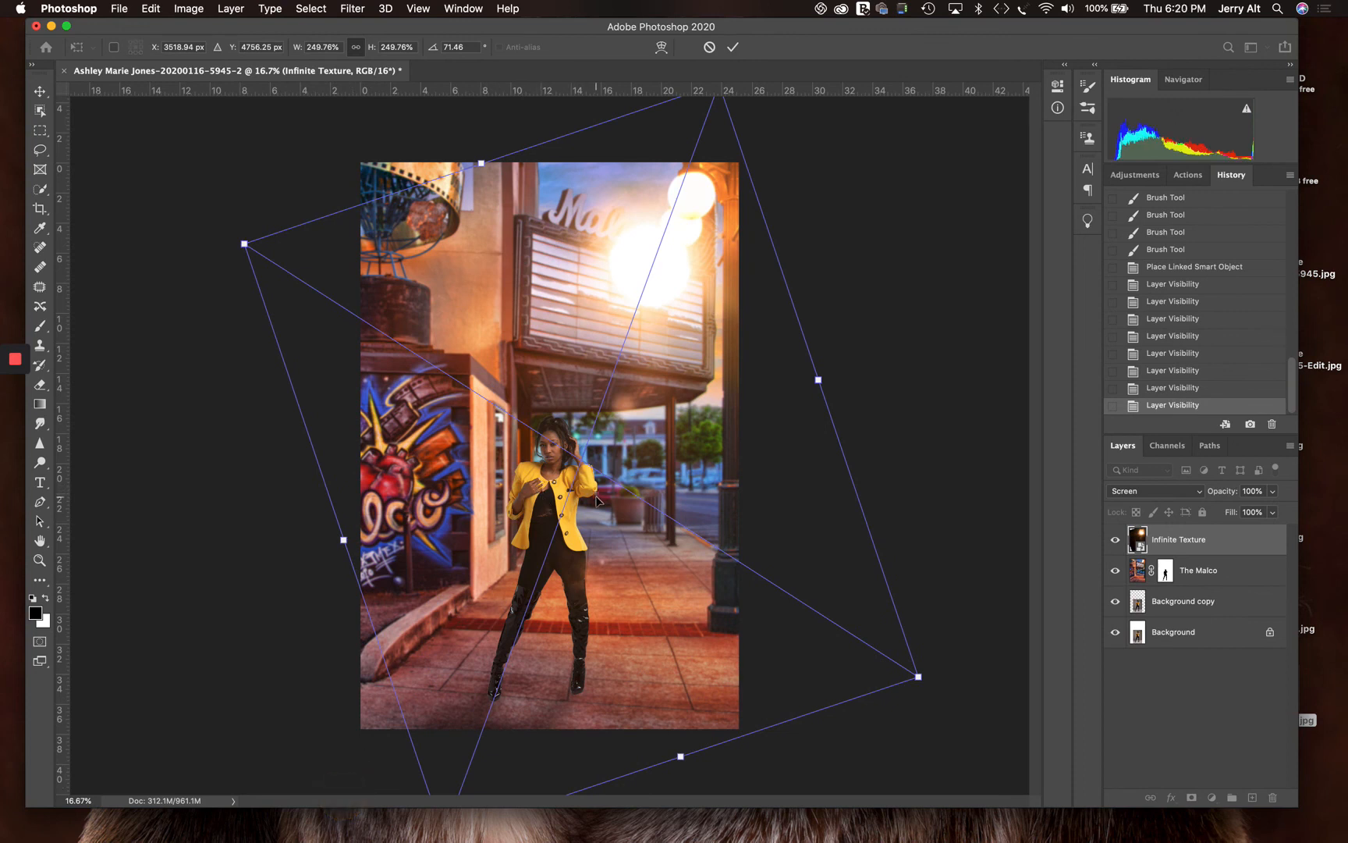
key("Return")
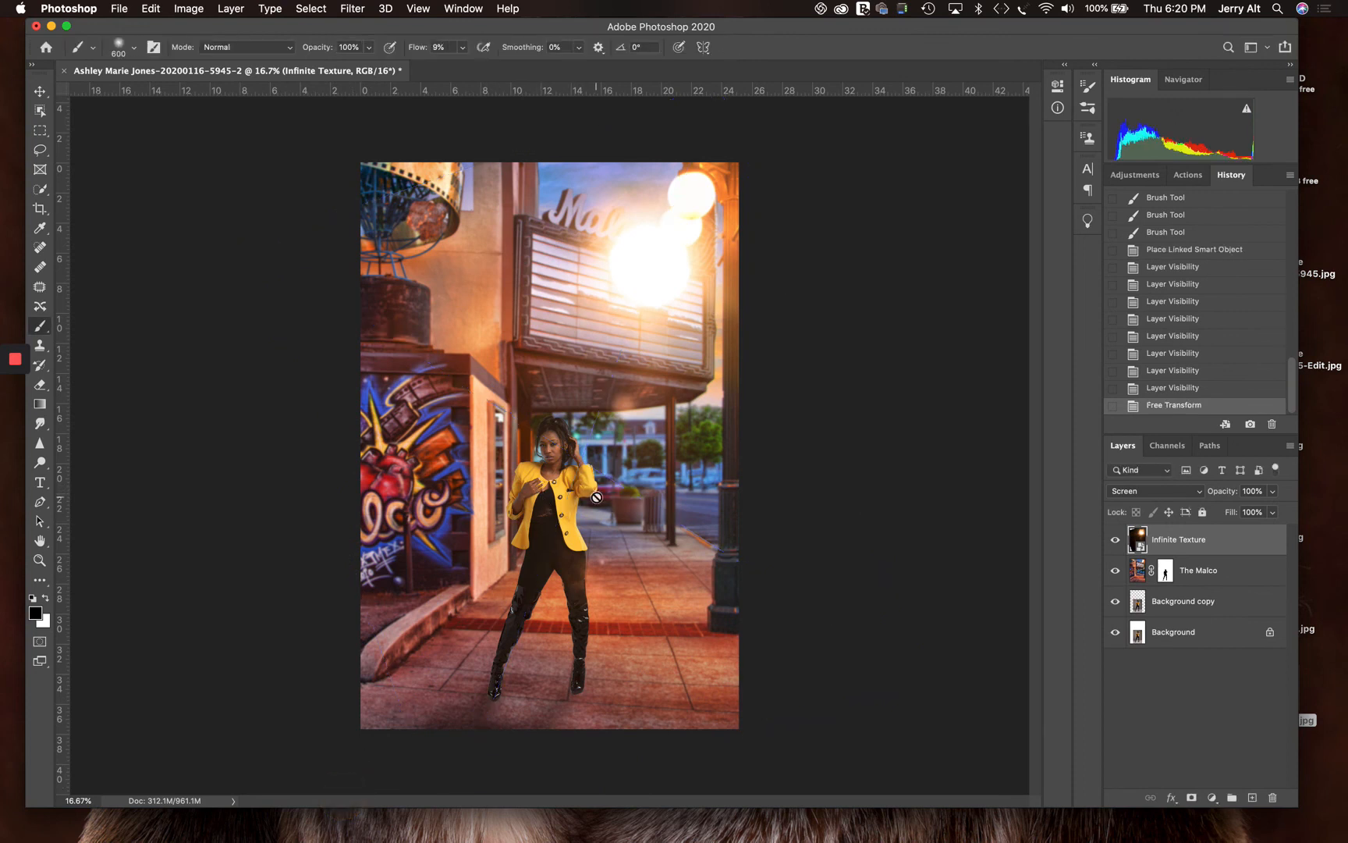
Reduce the opacity of the Infinite Texture sun flare layer to 64%.
left_click(1274, 491)
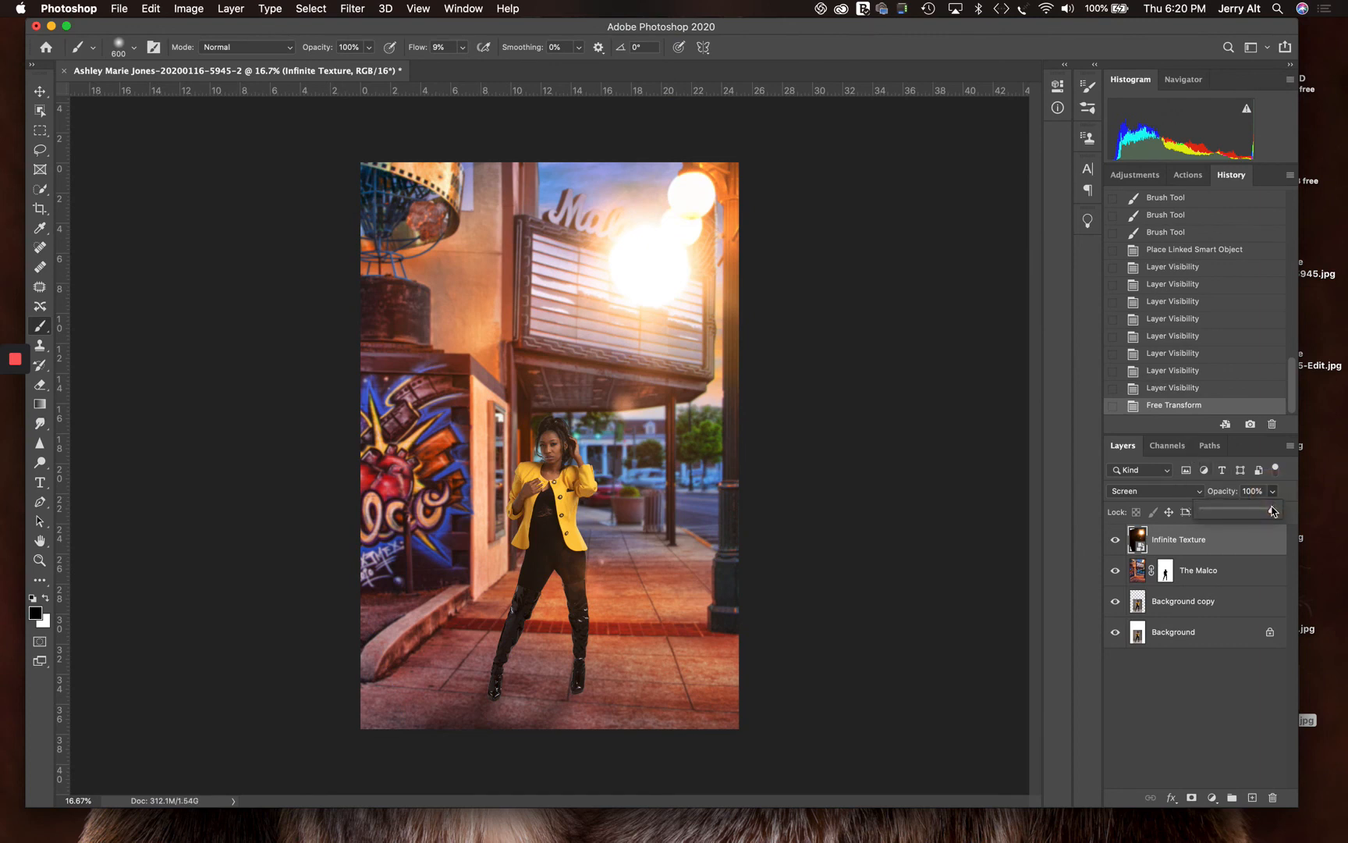
left_click_drag(1273, 511, 1247, 510)
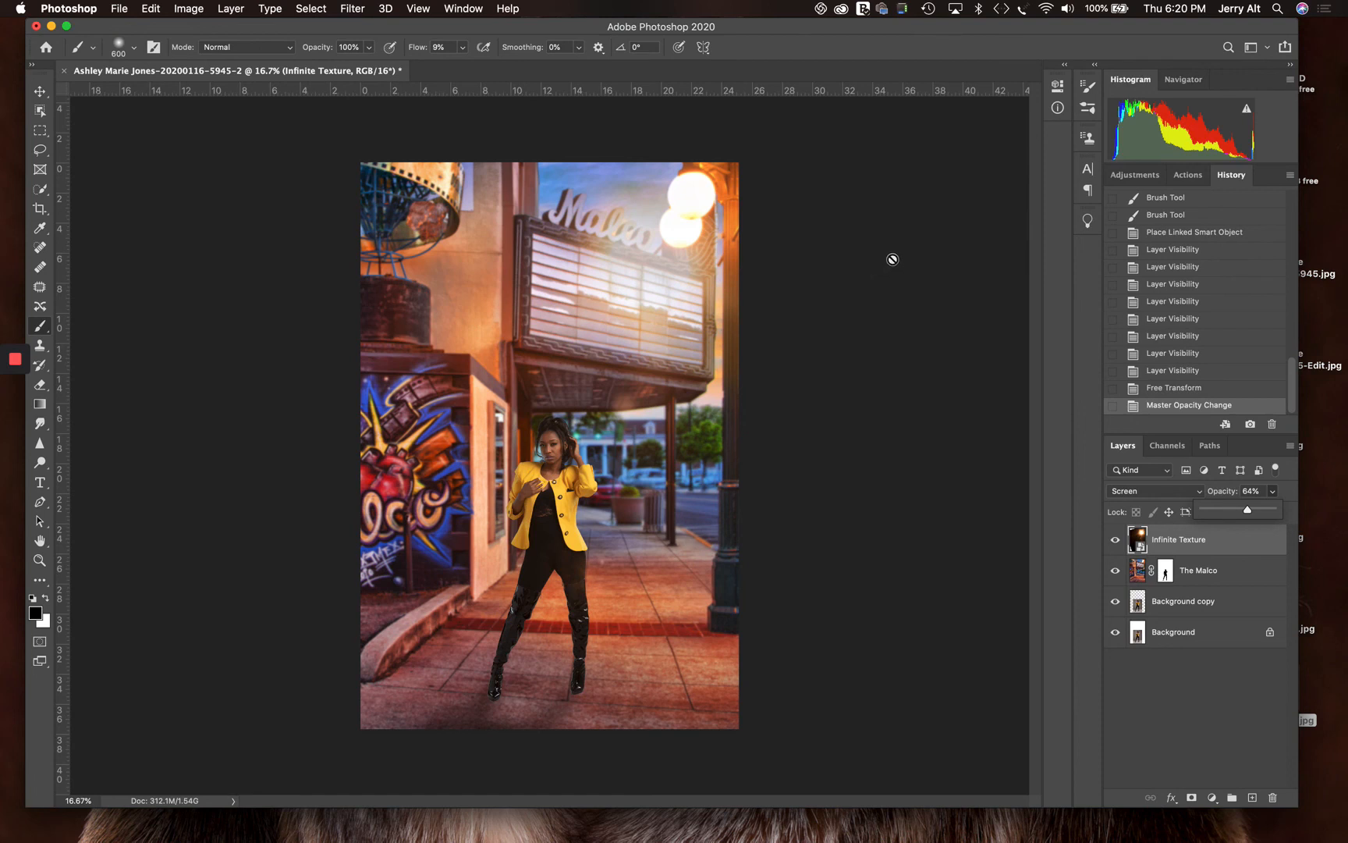
key("super+equal")
key("super+equal")
key("super+equal")
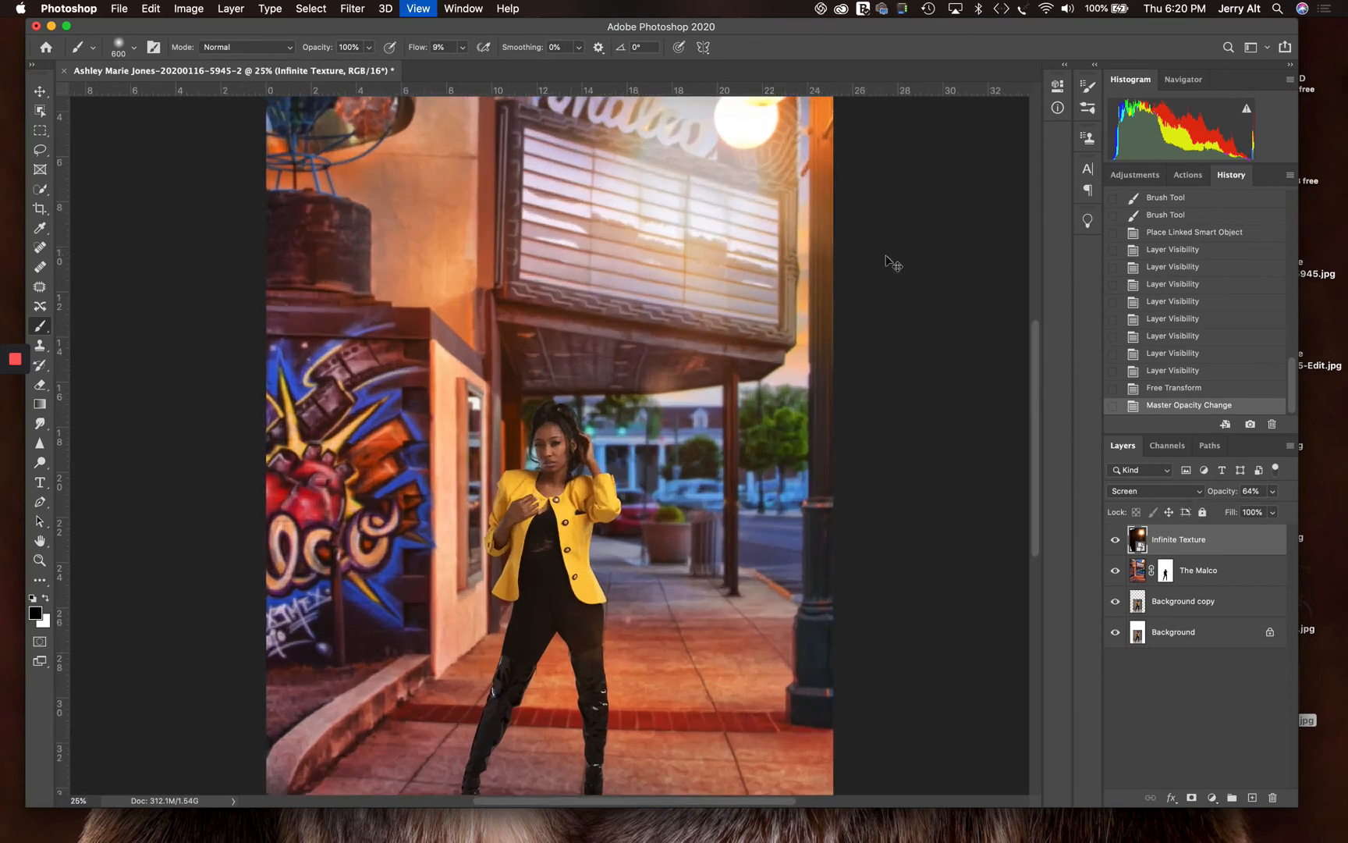
key("super+minus")
key("super+minus")
key("super+minus")
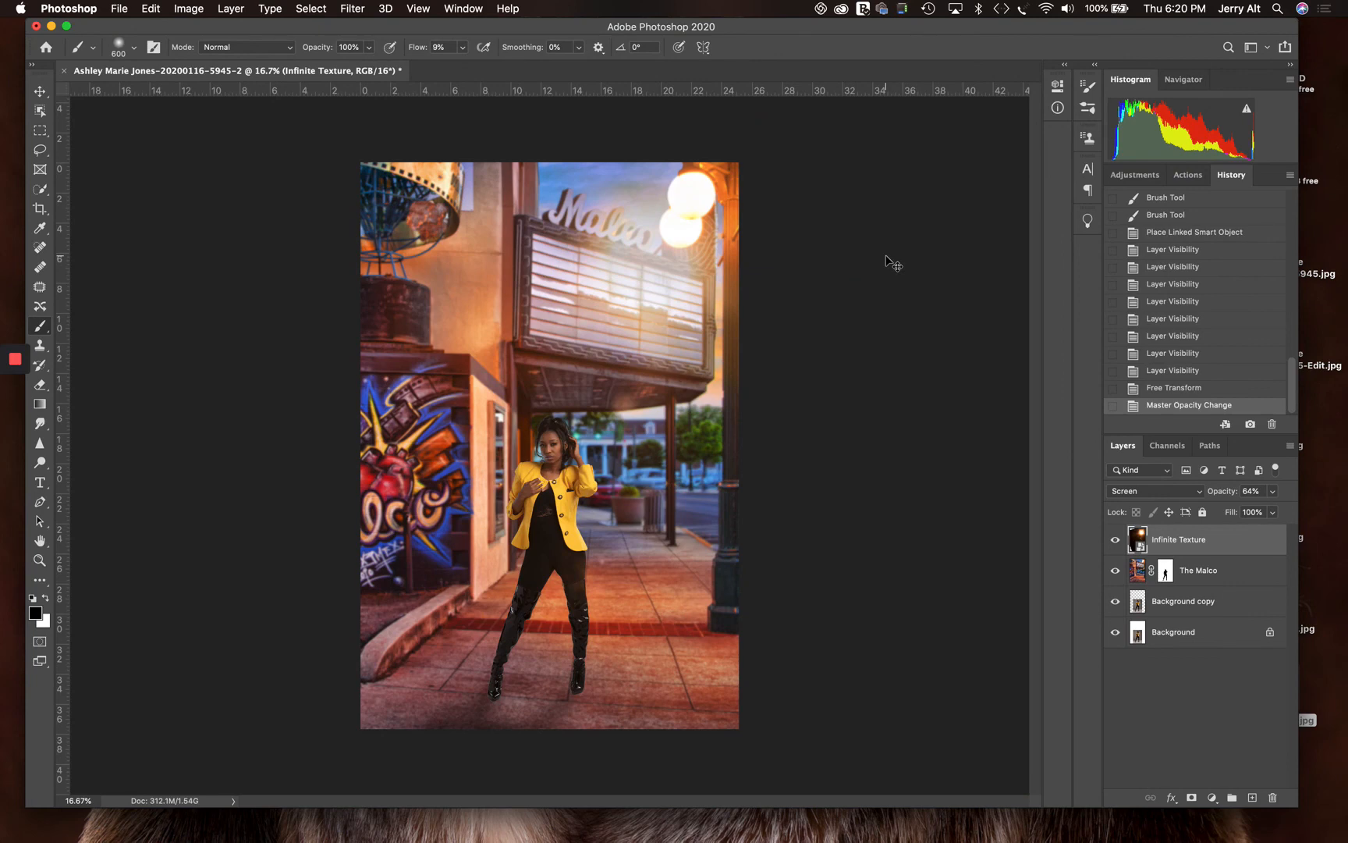
Add a Curves adjustment layer directly above The Malco layer, with an RGB curve point at input 167, output 165.
key("super+equal")
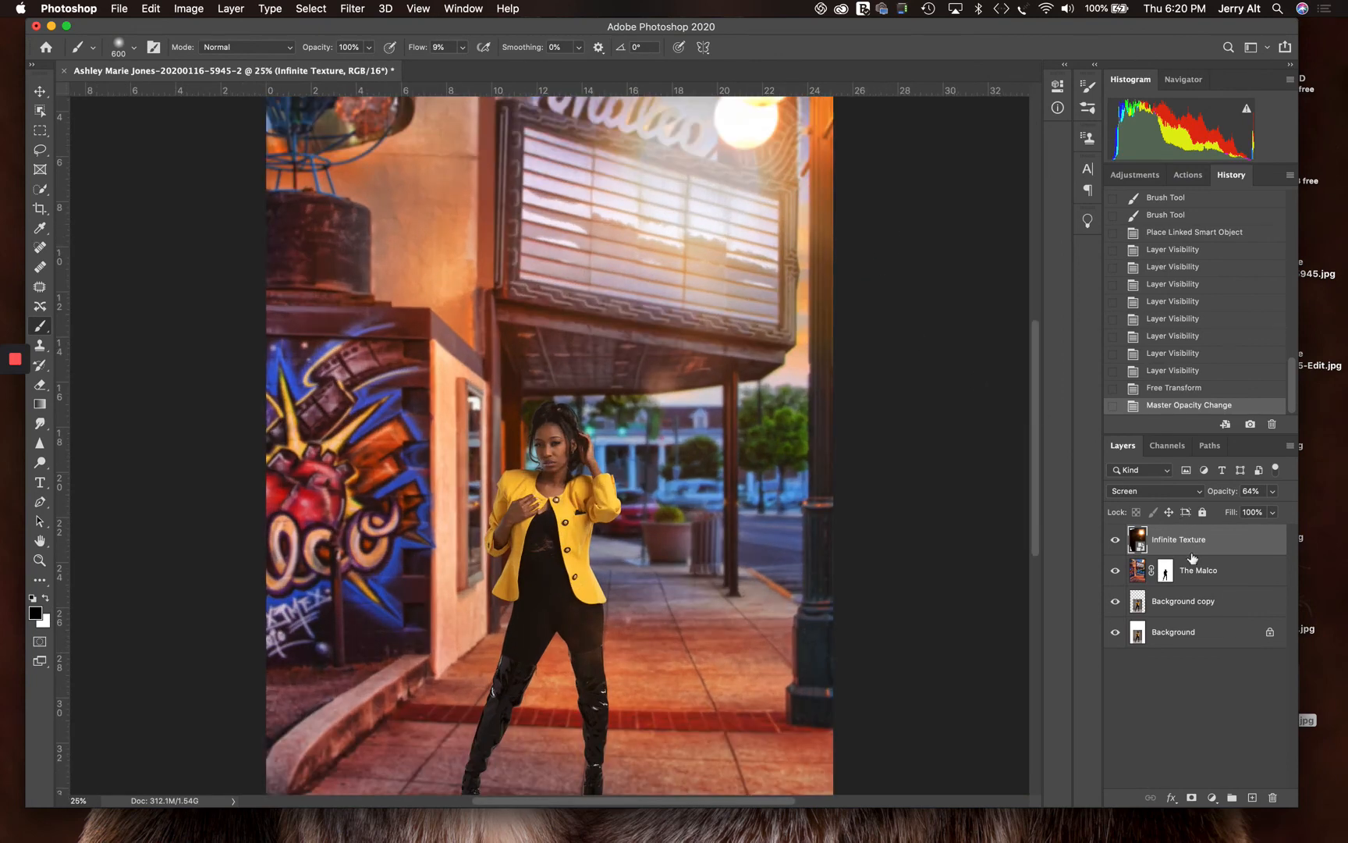
left_click(1199, 569)
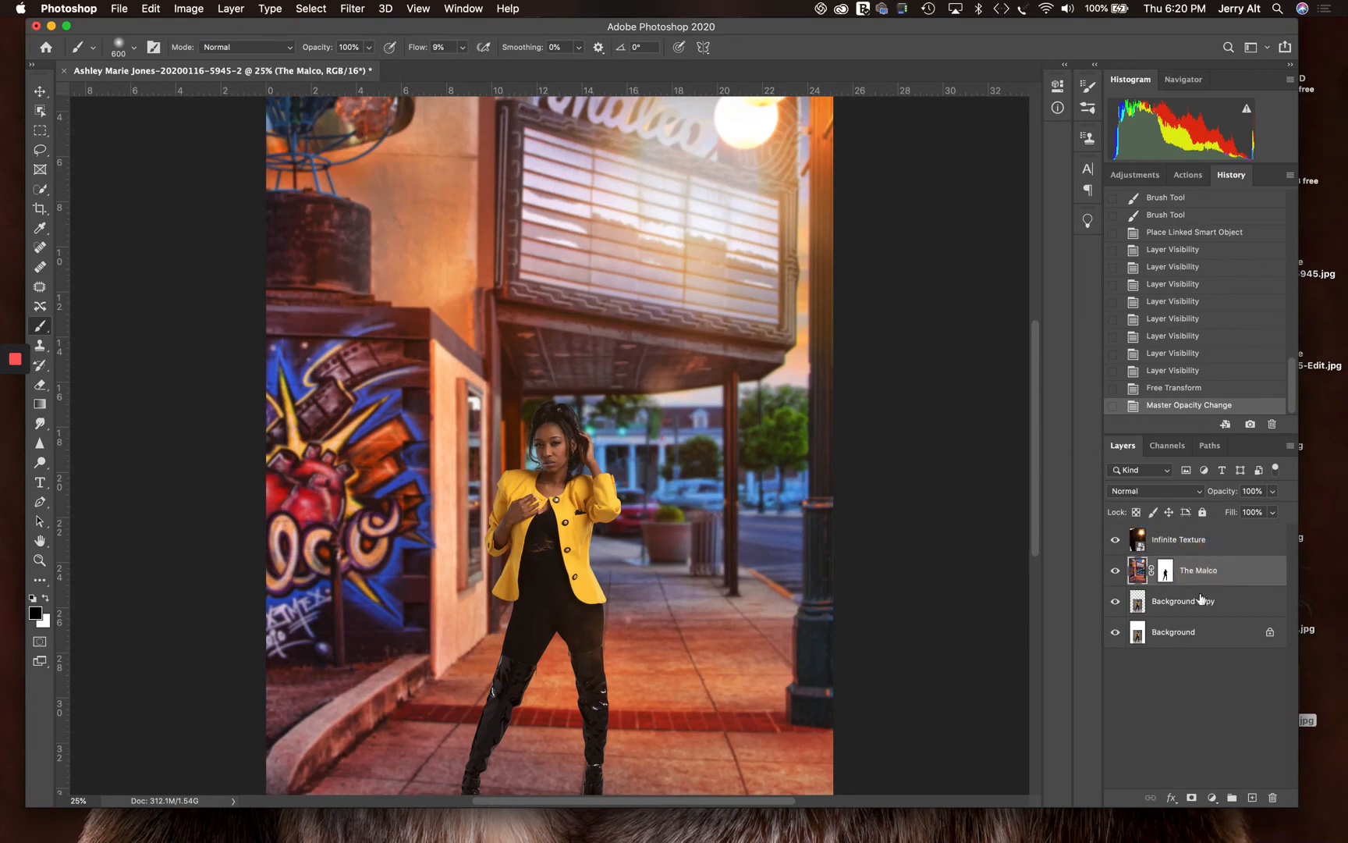
left_click(1211, 794)
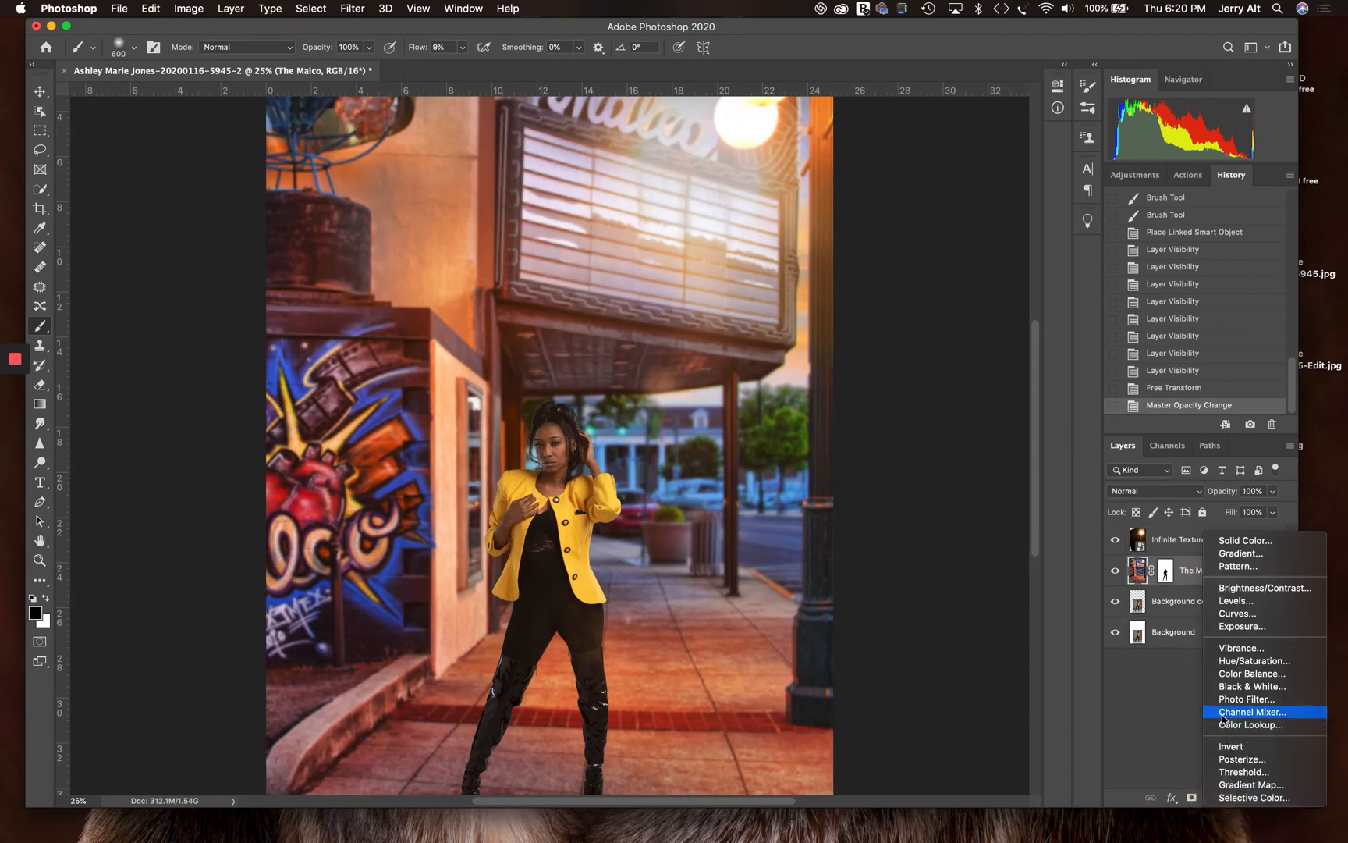
left_click(1253, 614)
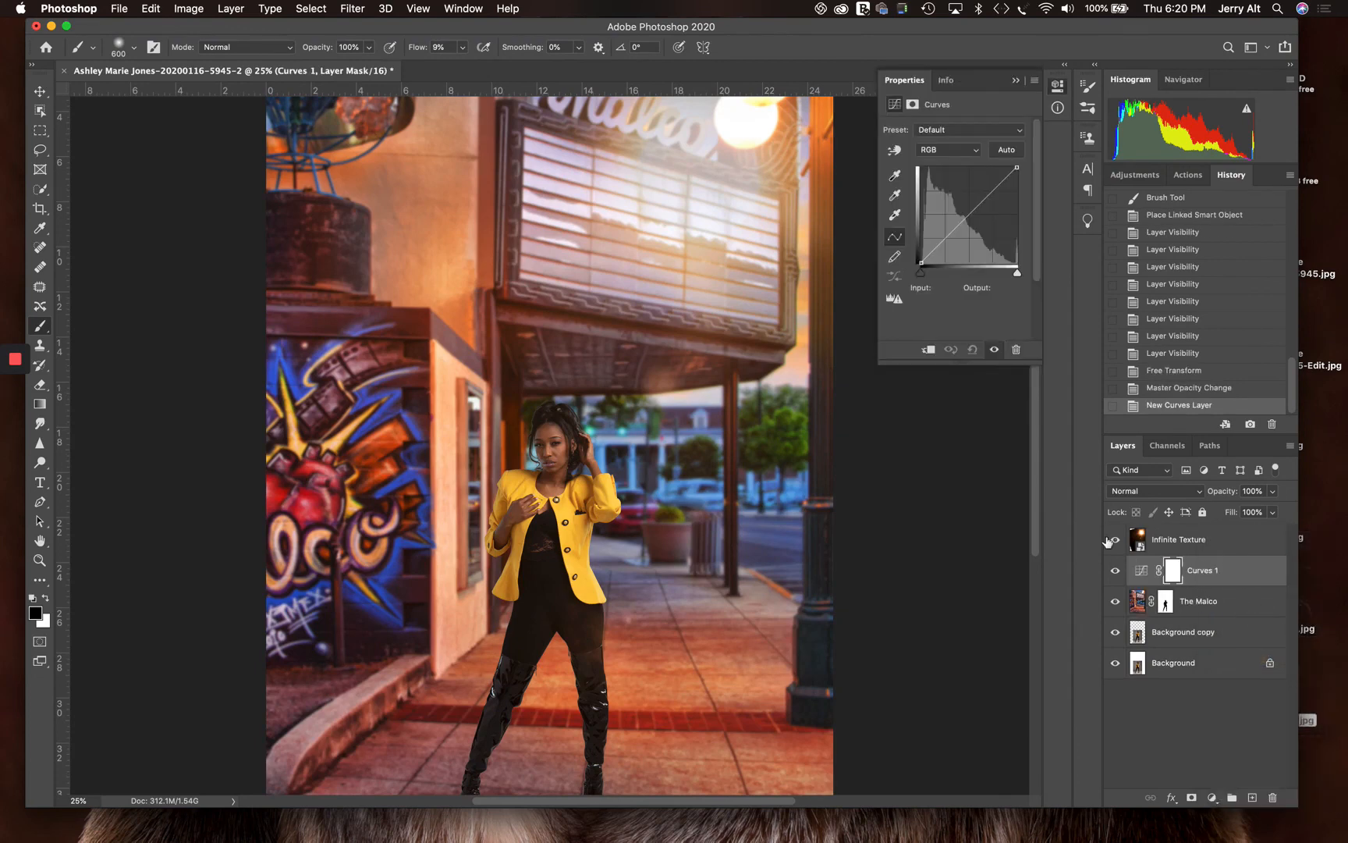
mouse_move(987, 195)
left_mouse_down()
mouse_move(984, 220)
mouse_move(984, 200)
left_mouse_up()
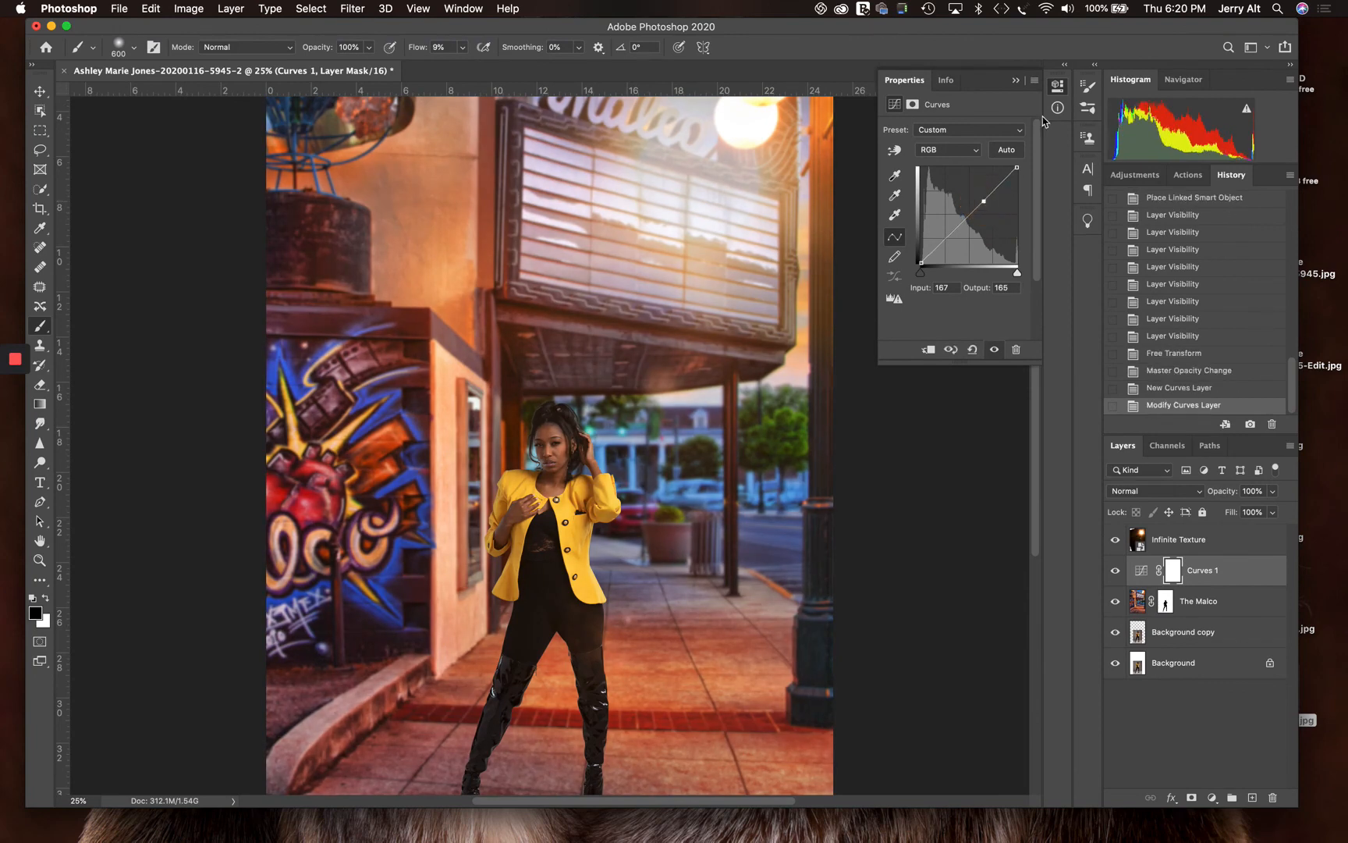
left_click(1015, 81)
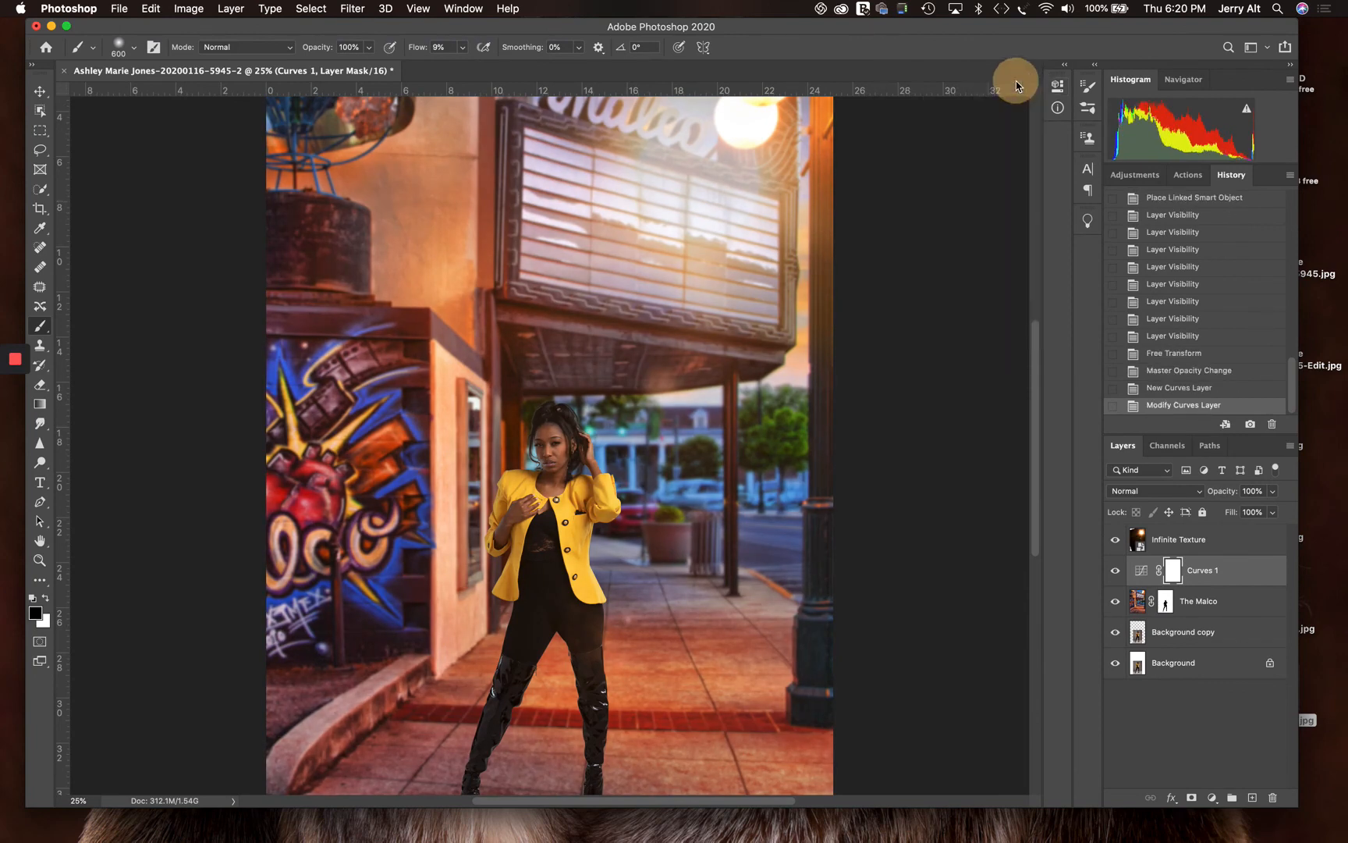
Examine the composite up close and as a whole, checking how the model, street background and sun flare blend.
key("super+plus")
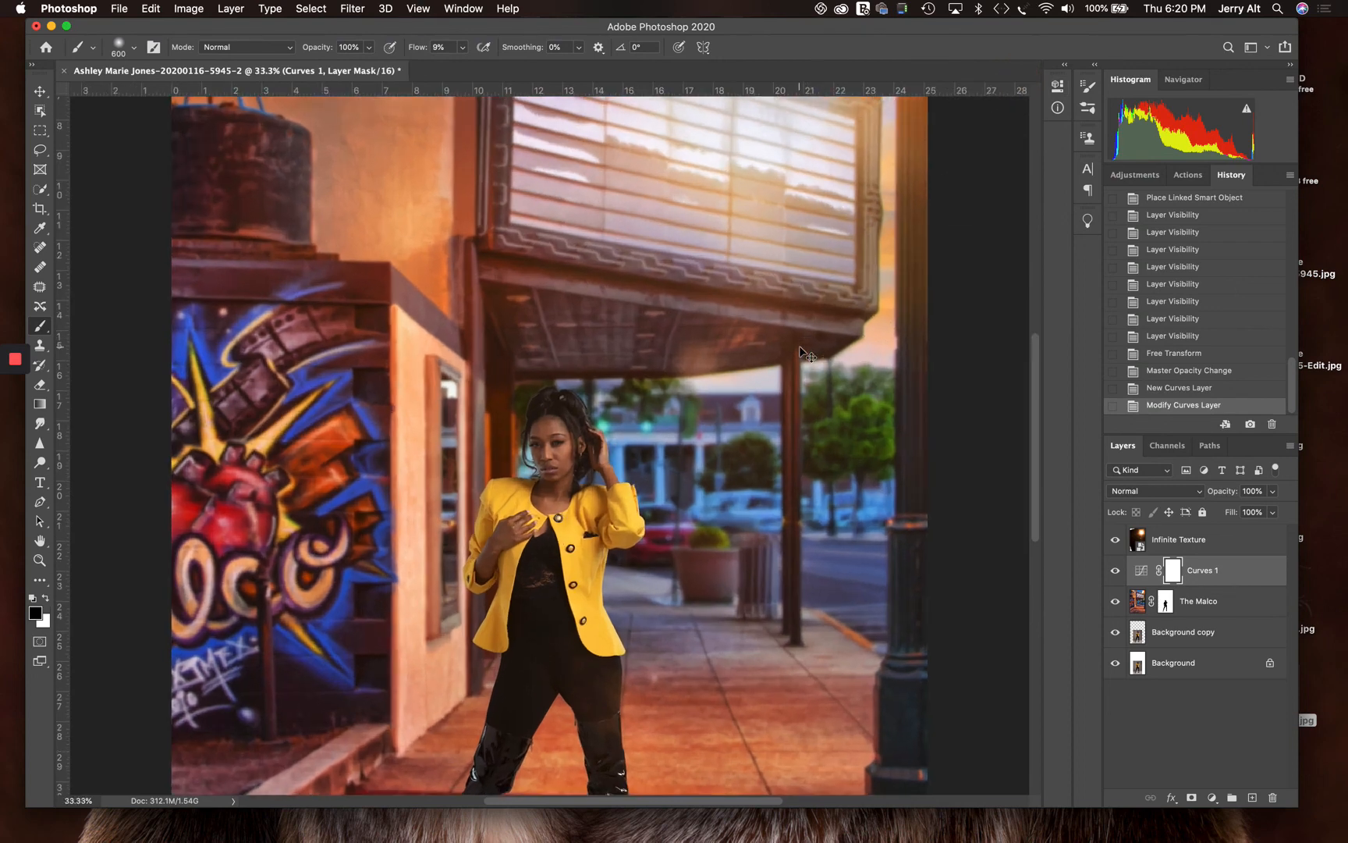
key("super+minus")
key("super+minus")
key("super+minus")
key("super+plus")
key("super+plus")
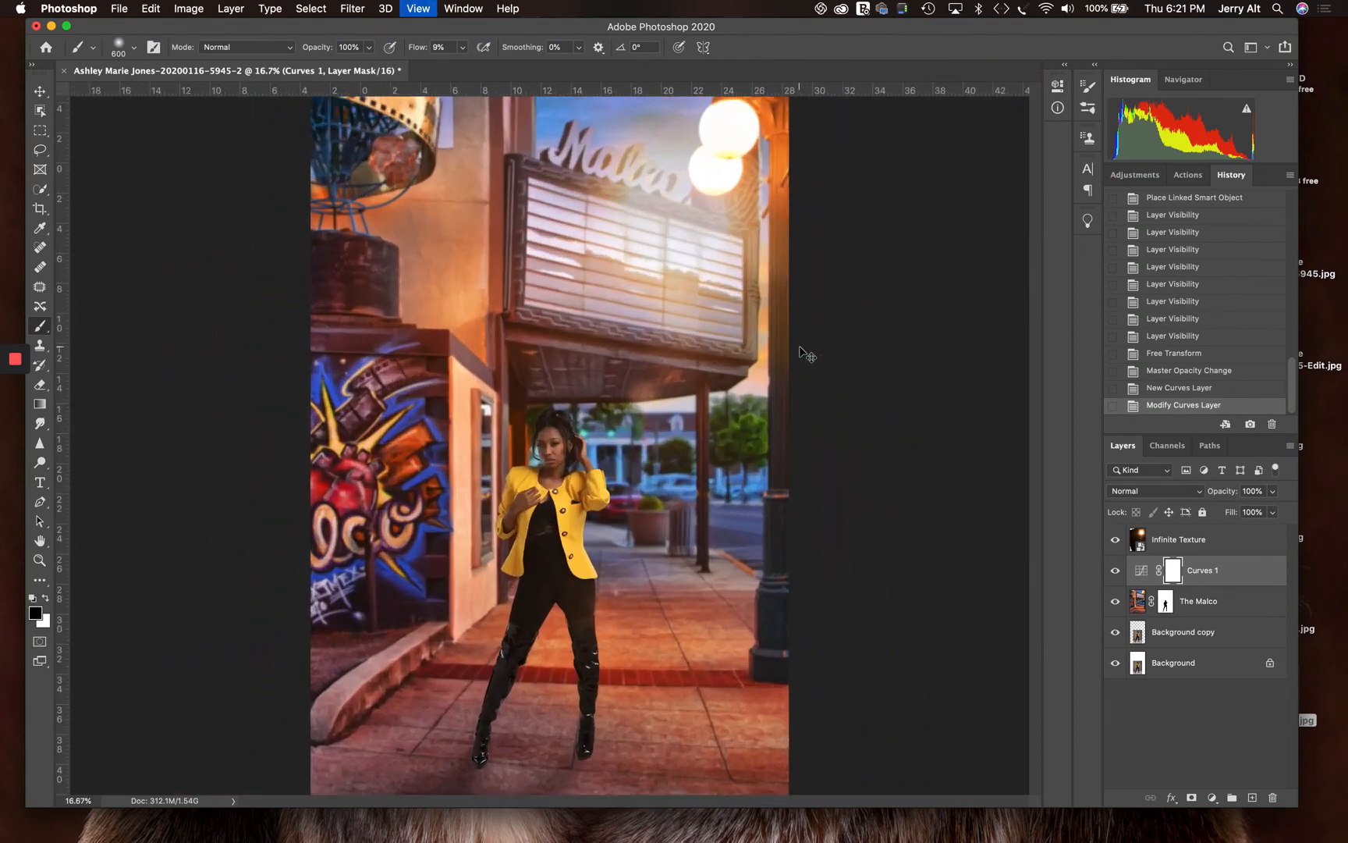
key("super+minus")
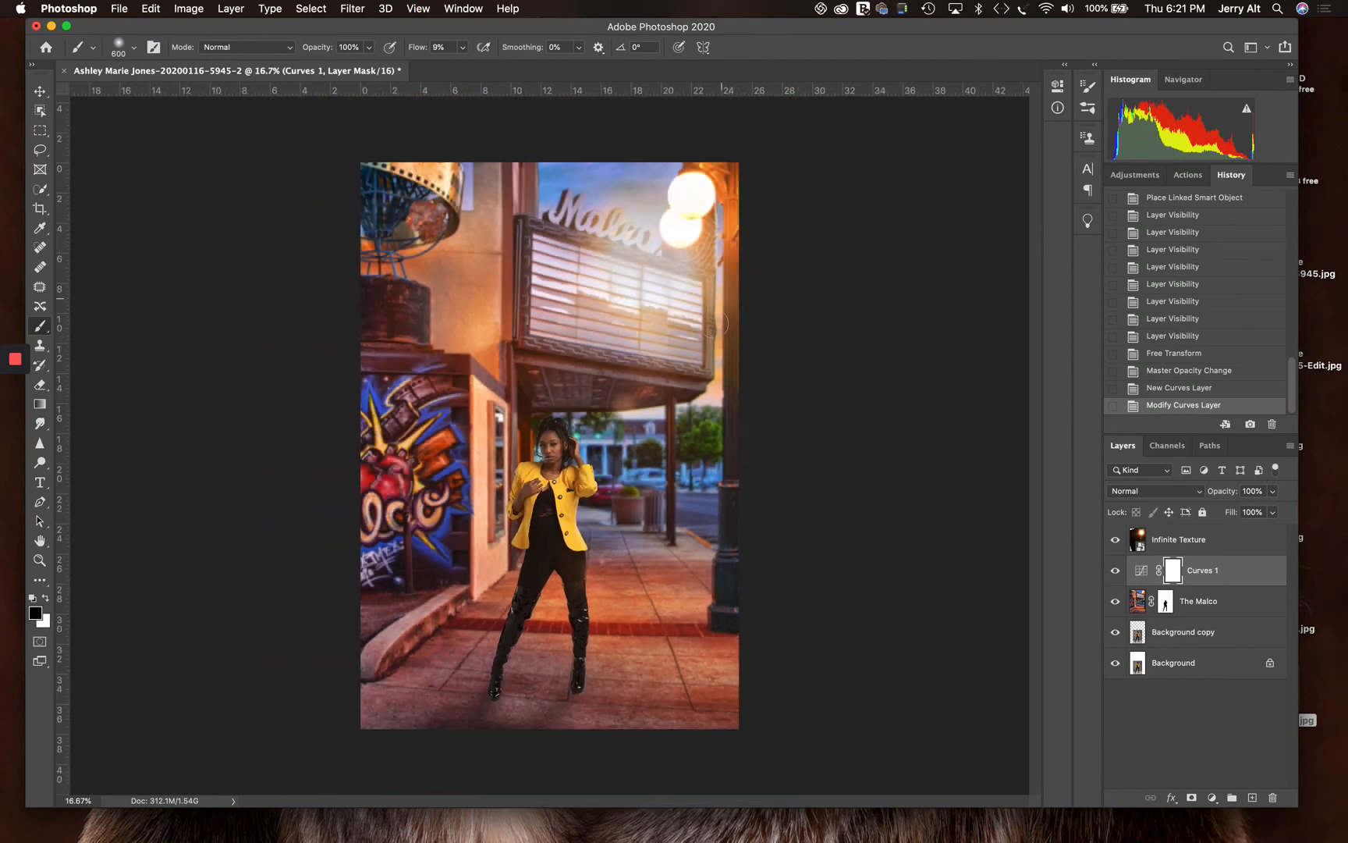
mouse_move(28, 365)
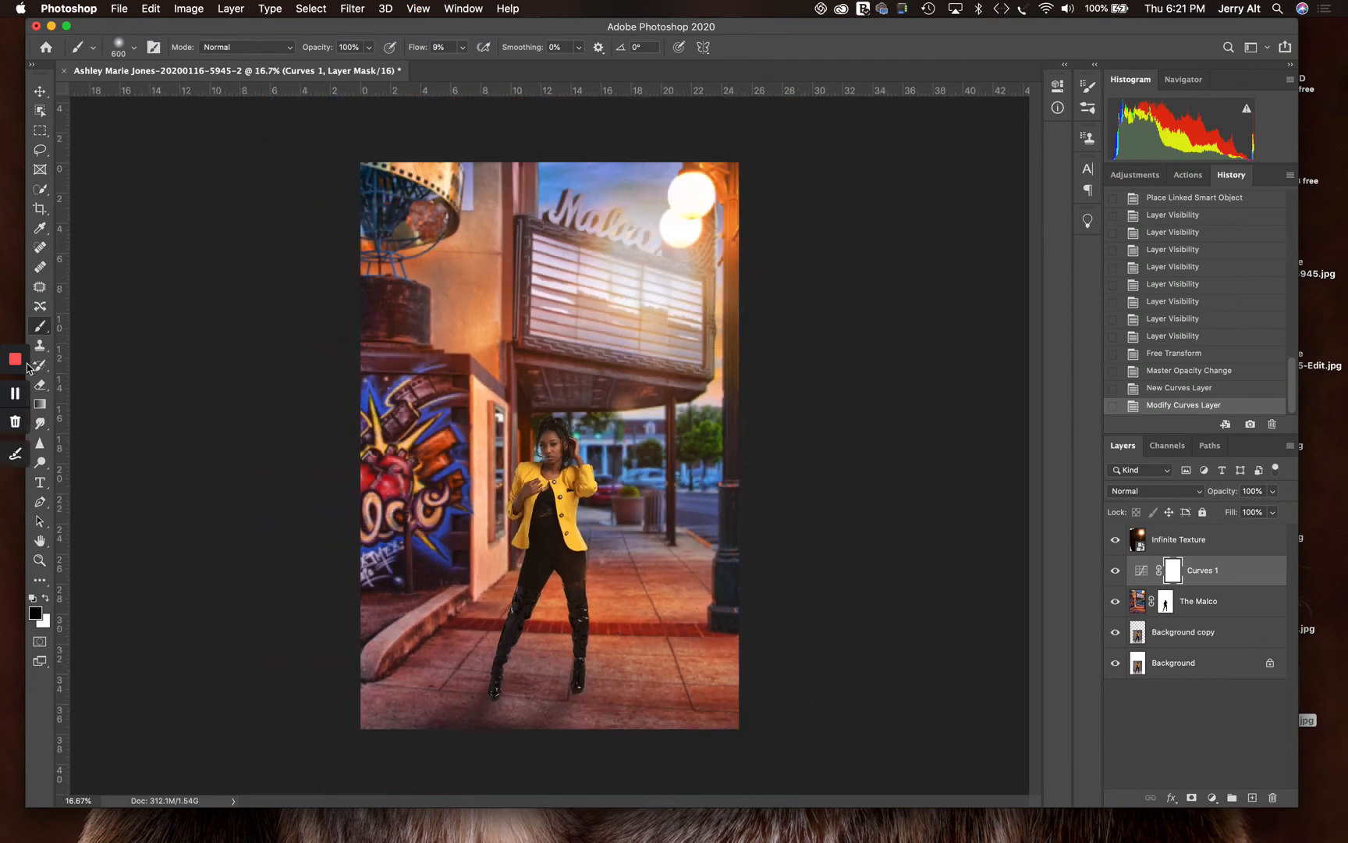